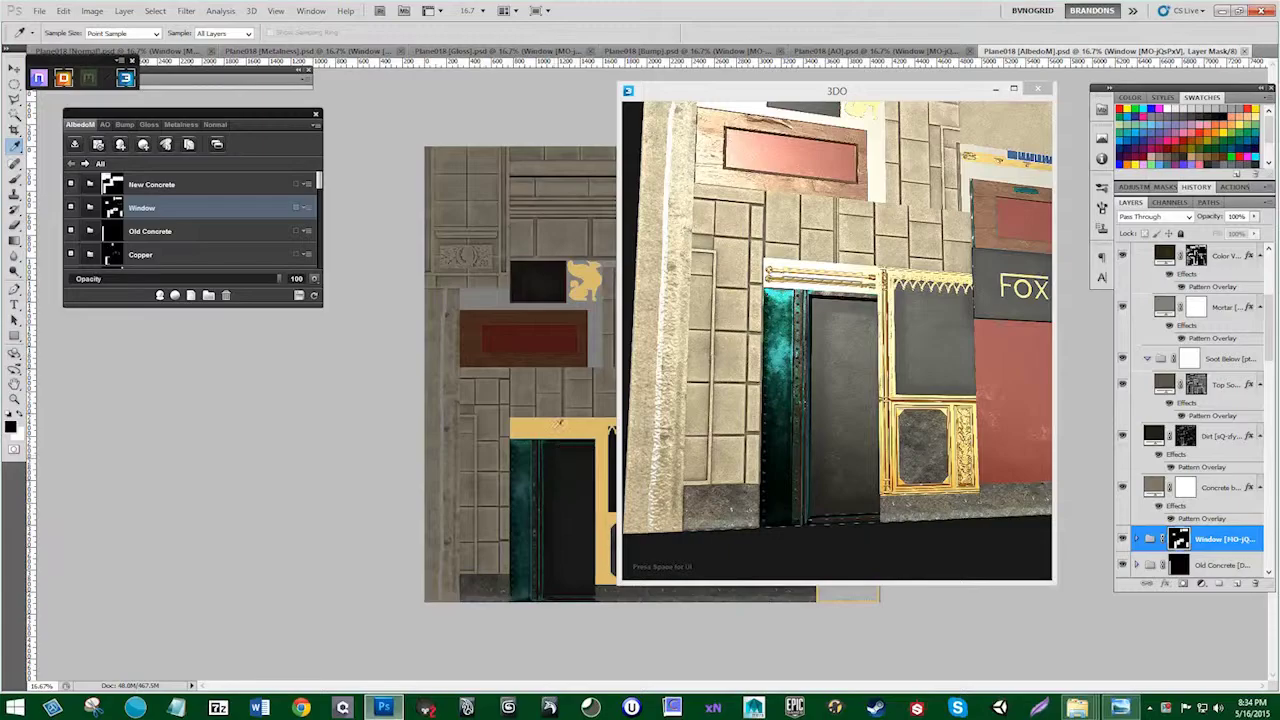
{"action": "left_click", "coordinate": [749, 97]}
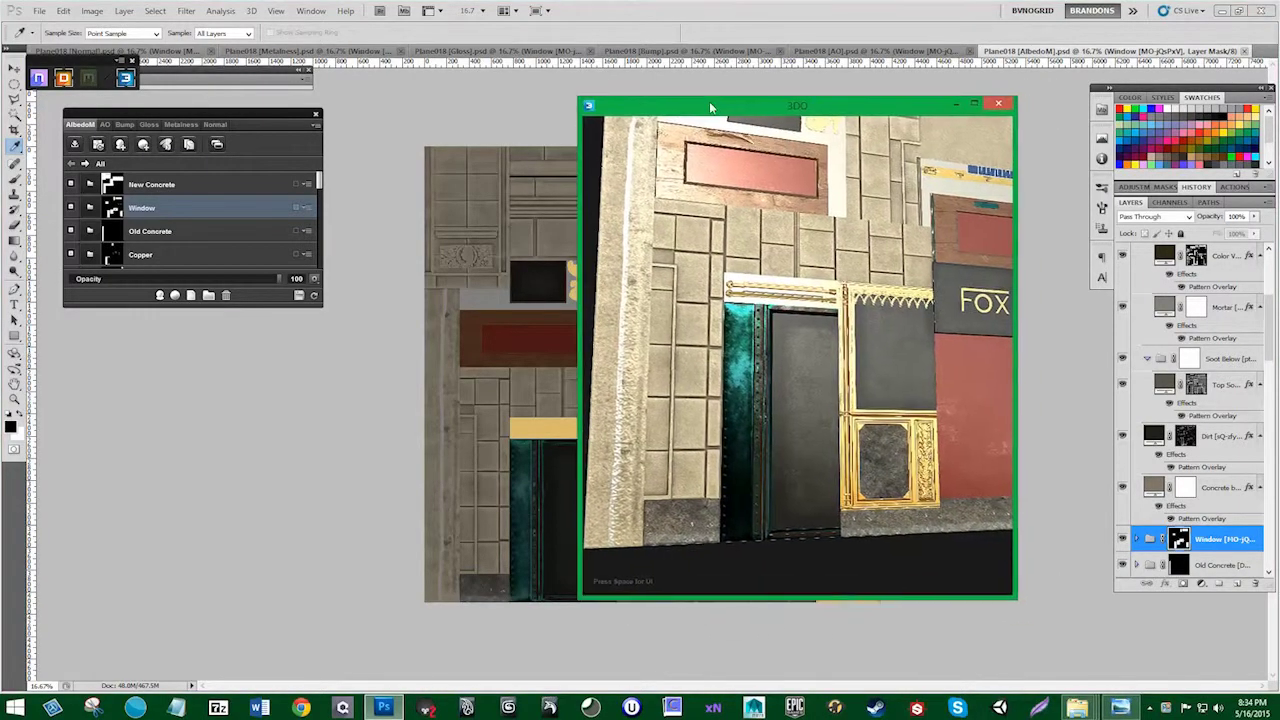
{"action": "left_click_drag", "start_coordinate": [747, 100], "coordinate": [757, 104]}
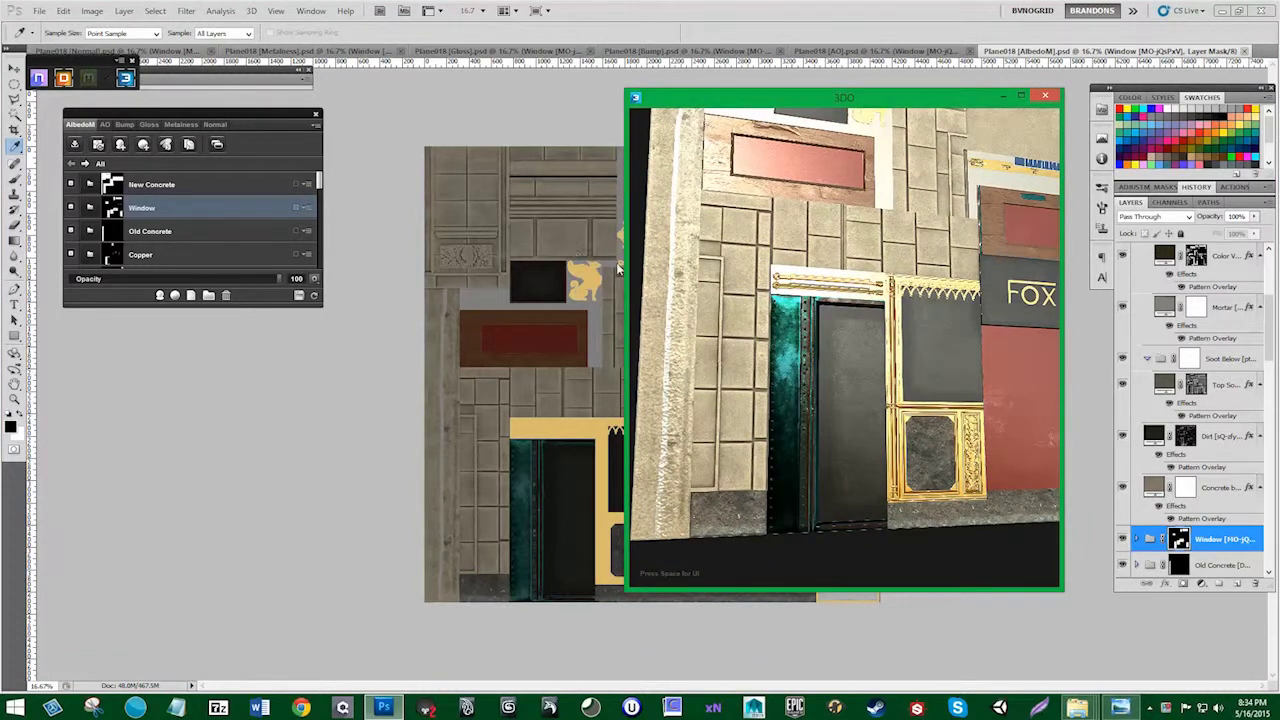
{"action": "left_click", "coordinate": [316, 125]}
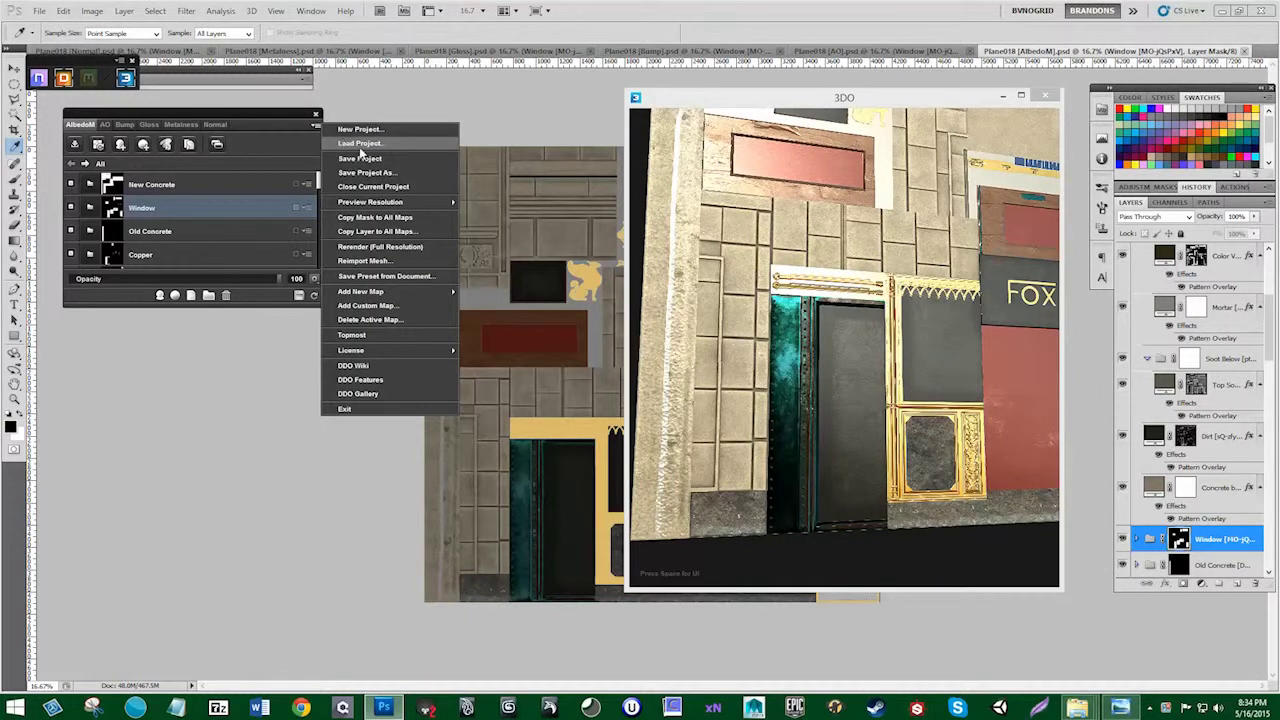
{"action": "left_click", "coordinate": [741, 101]}
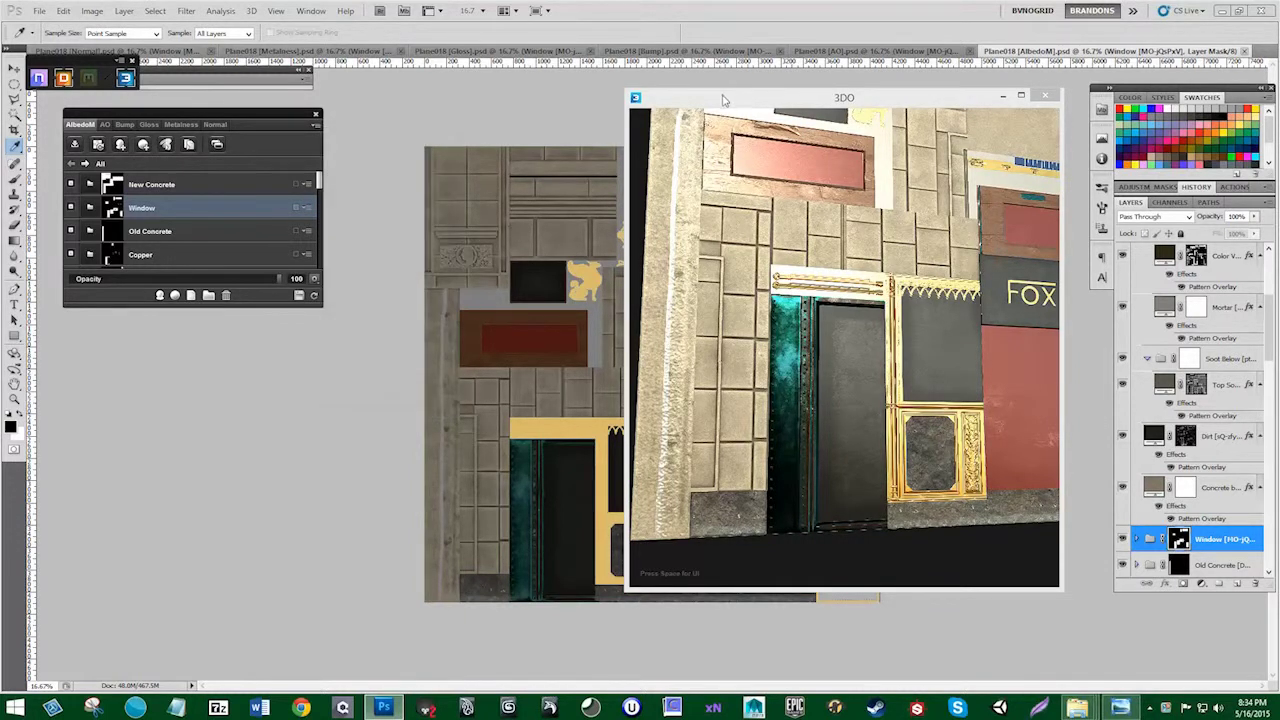
{"action": "mouse_move", "coordinate": [756, 103]}
{"action": "left_mouse_down"}
{"action": "mouse_move", "coordinate": [736, 100]}
{"action": "mouse_move", "coordinate": [764, 108]}
{"action": "left_mouse_up"}
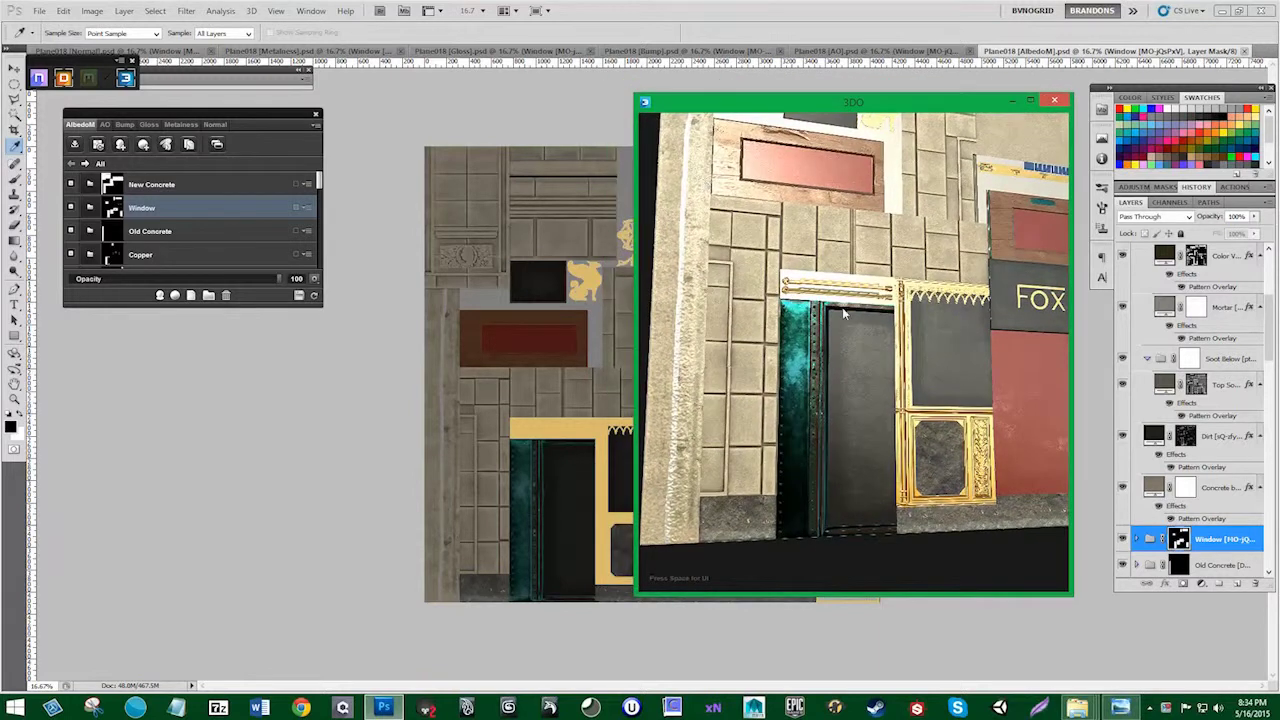
Step: Switch the 3D preview to the fourth image-based reflection environment and inspect the facade materials under it
{"action": "left_click_drag", "start_coordinate": [827, 340], "coordinate": [752, 342]}
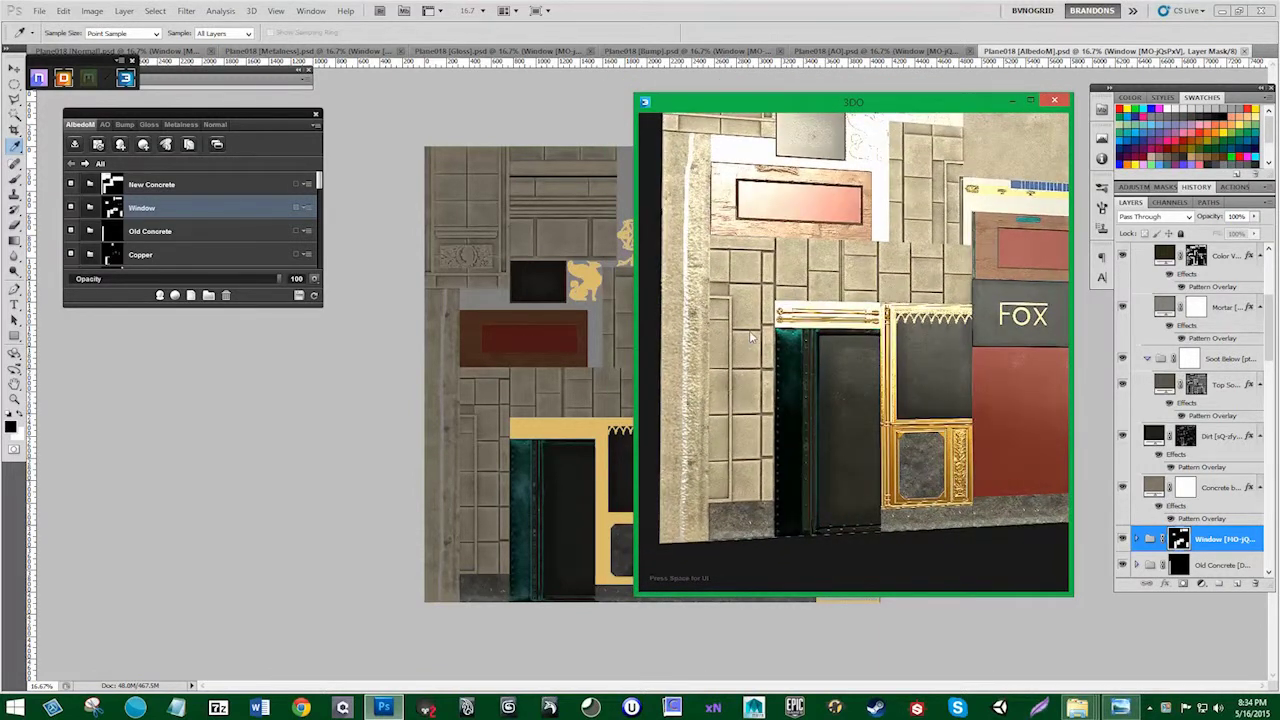
{"action": "key", "text": "space"}
{"action": "left_click", "coordinate": [722, 200]}
{"action": "key", "text": "space"}
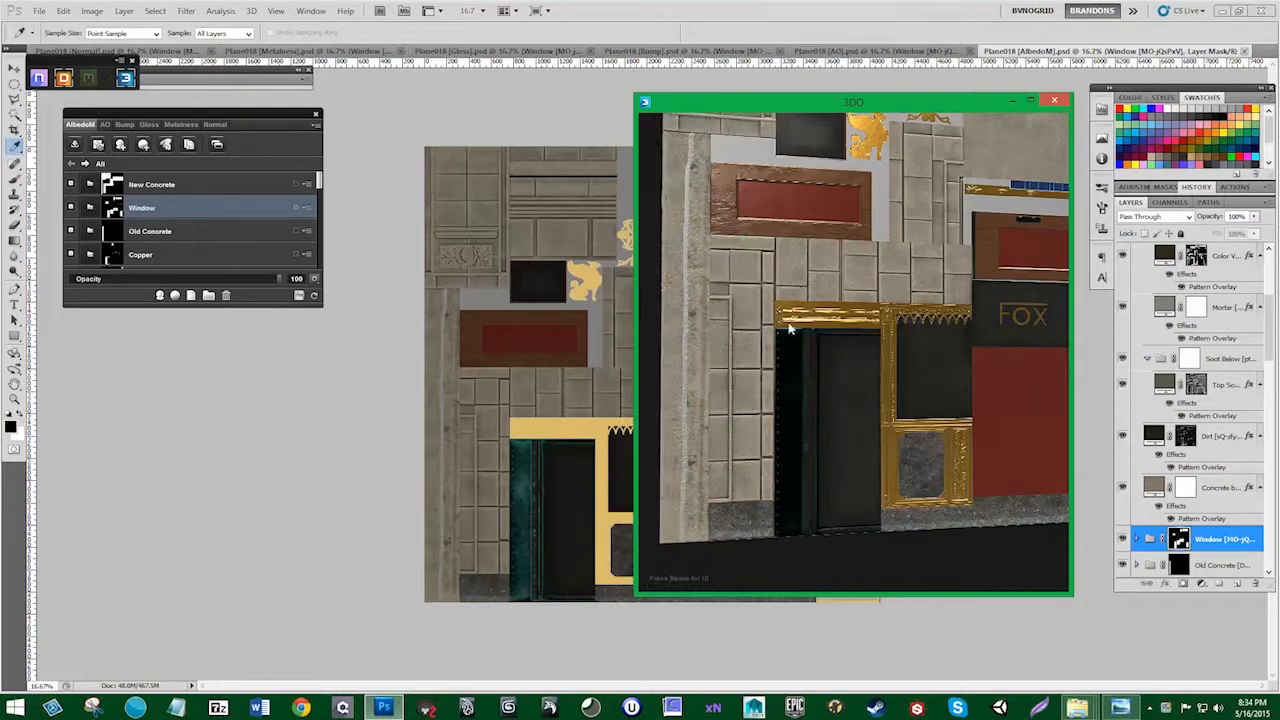
{"action": "left_click_drag", "start_coordinate": [789, 323], "coordinate": [829, 471]}
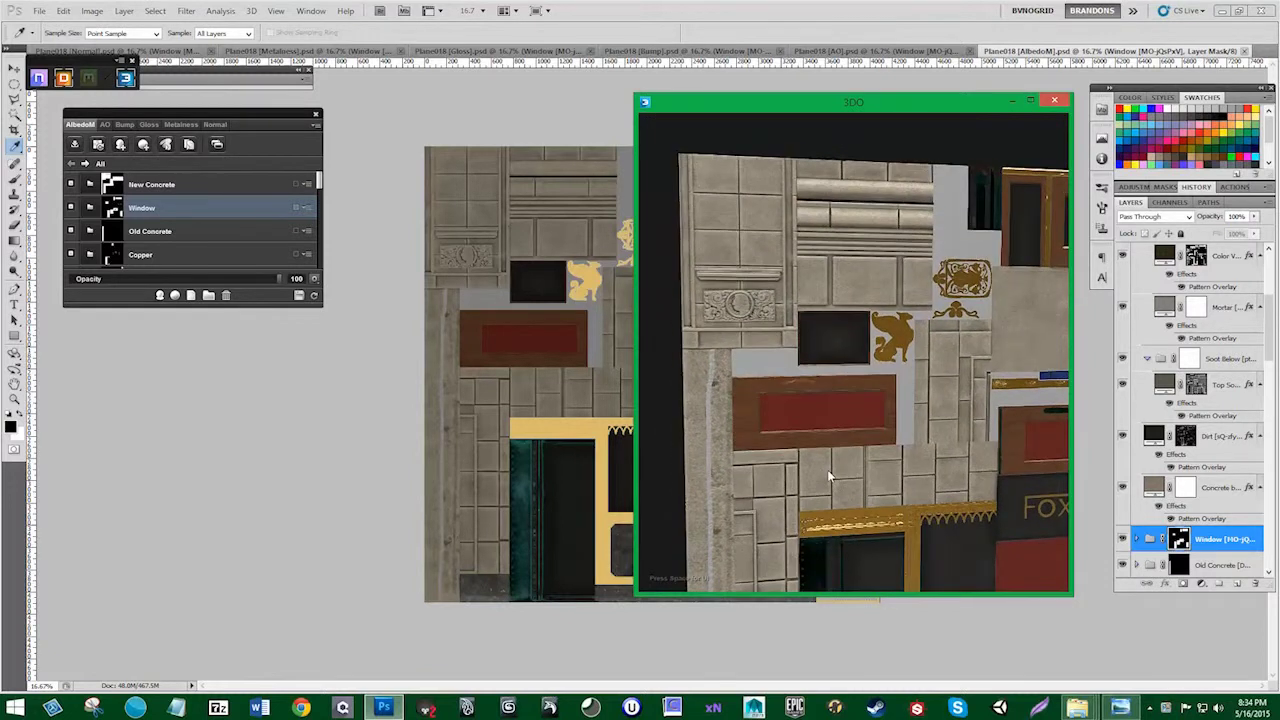
{"action": "key", "text": "space"}
{"action": "left_click", "coordinate": [738, 196]}
{"action": "left_click", "coordinate": [721, 197]}
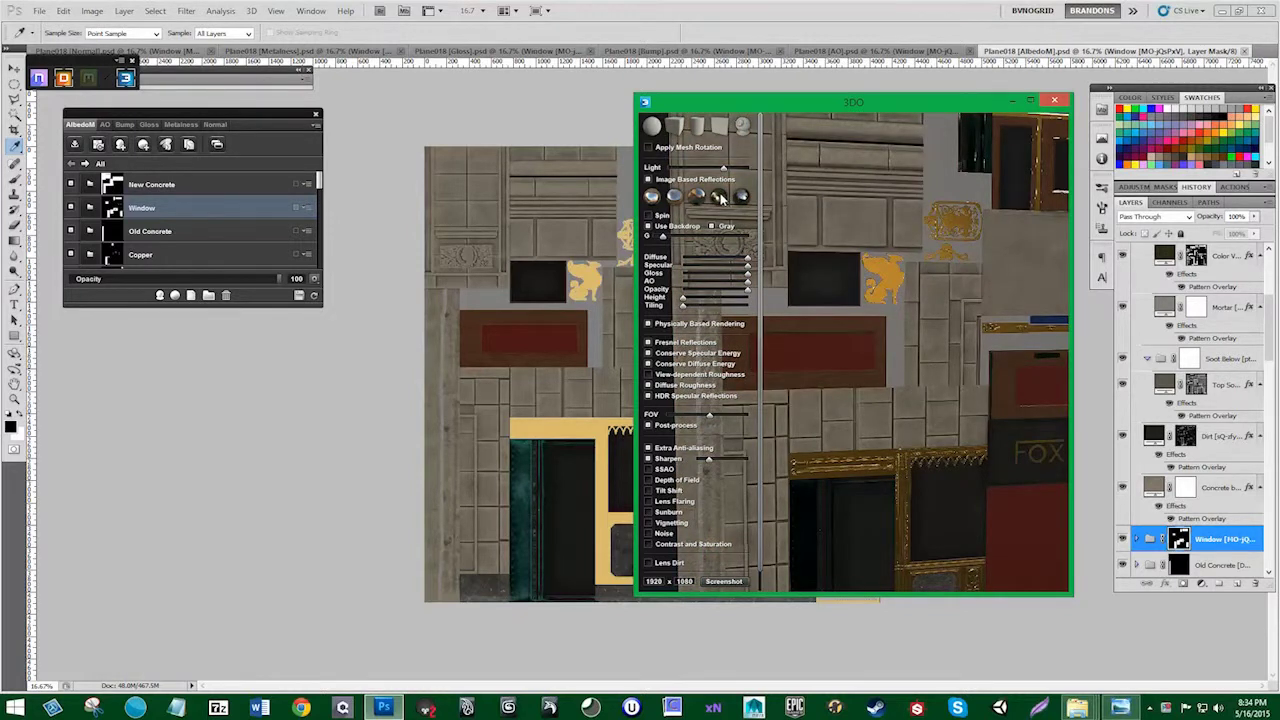
{"action": "key", "text": "space"}
{"action": "mouse_move", "coordinate": [845, 339]}
{"action": "left_mouse_down"}
{"action": "mouse_move", "coordinate": [832, 246]}
{"action": "mouse_move", "coordinate": [837, 313]}
{"action": "mouse_move", "coordinate": [778, 286]}
{"action": "mouse_move", "coordinate": [792, 308]}
{"action": "mouse_move", "coordinate": [796, 279]}
{"action": "mouse_move", "coordinate": [803, 331]}
{"action": "mouse_move", "coordinate": [794, 316]}
{"action": "mouse_move", "coordinate": [835, 347]}
{"action": "left_mouse_up"}
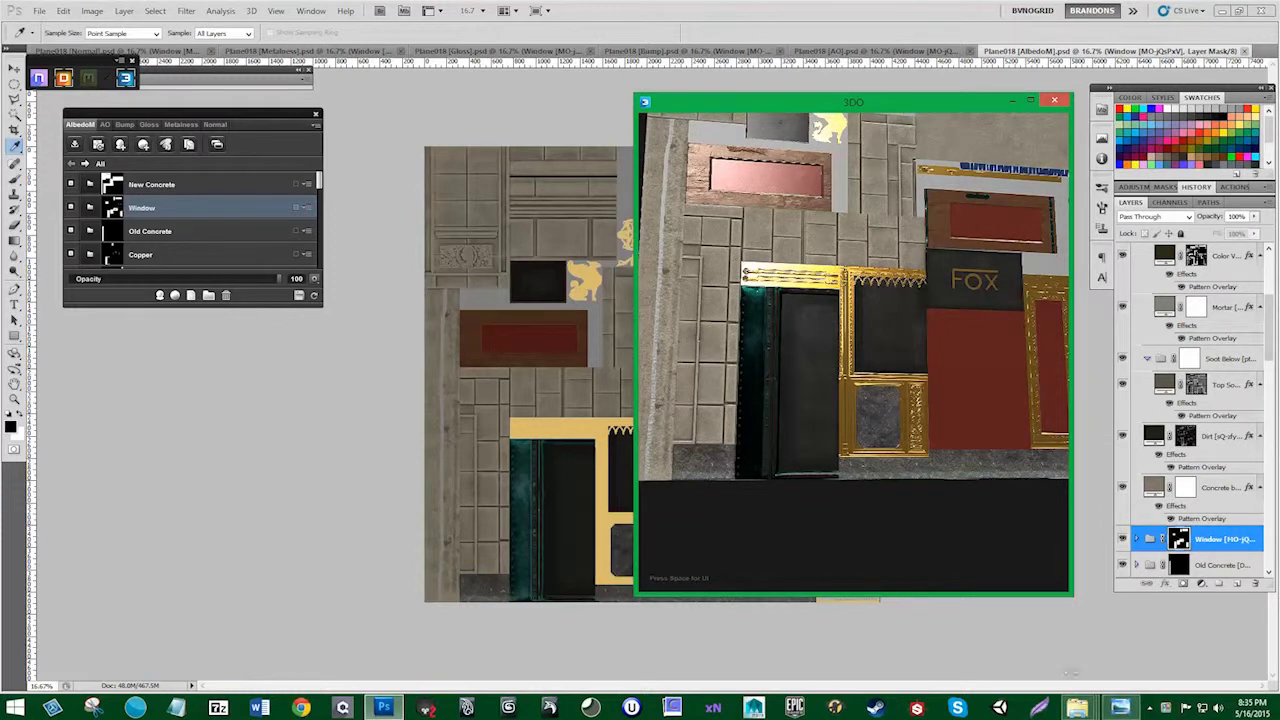
Step: Enlarge the material layer list to show more entries and open the Window group's contents
{"action": "left_click", "coordinate": [1121, 708]}
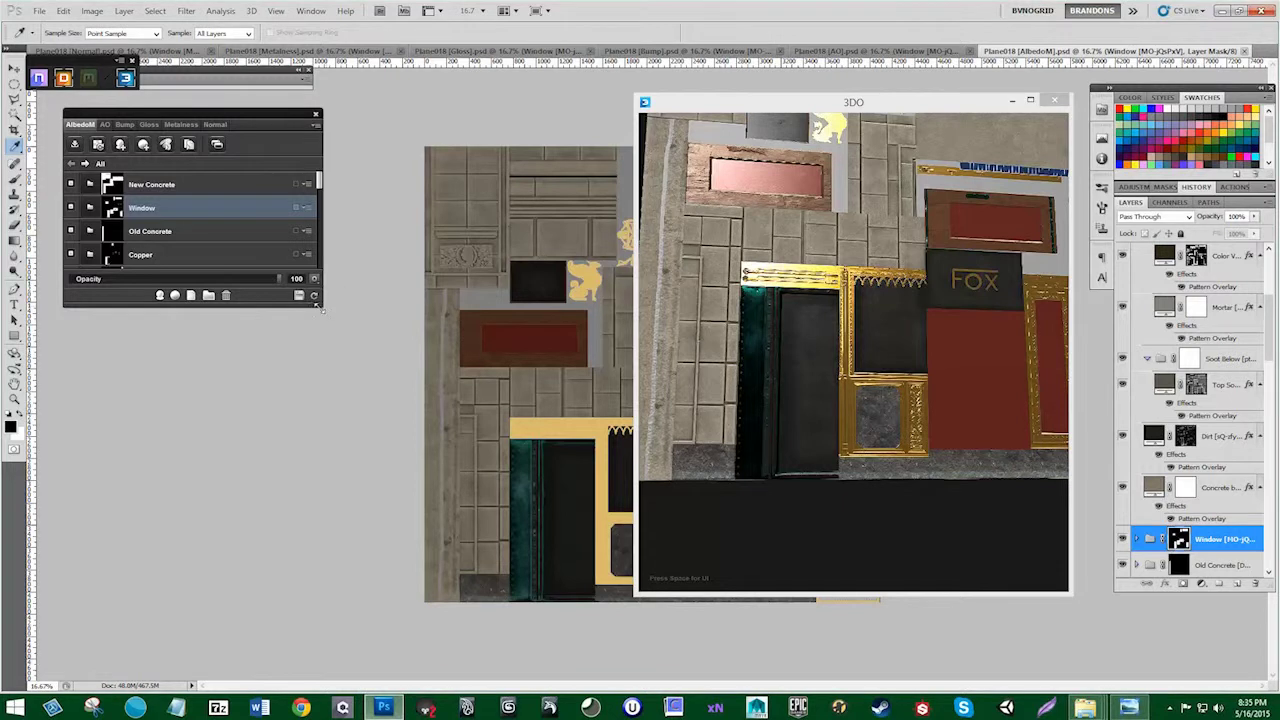
{"action": "left_click_drag", "start_coordinate": [320, 309], "coordinate": [316, 655]}
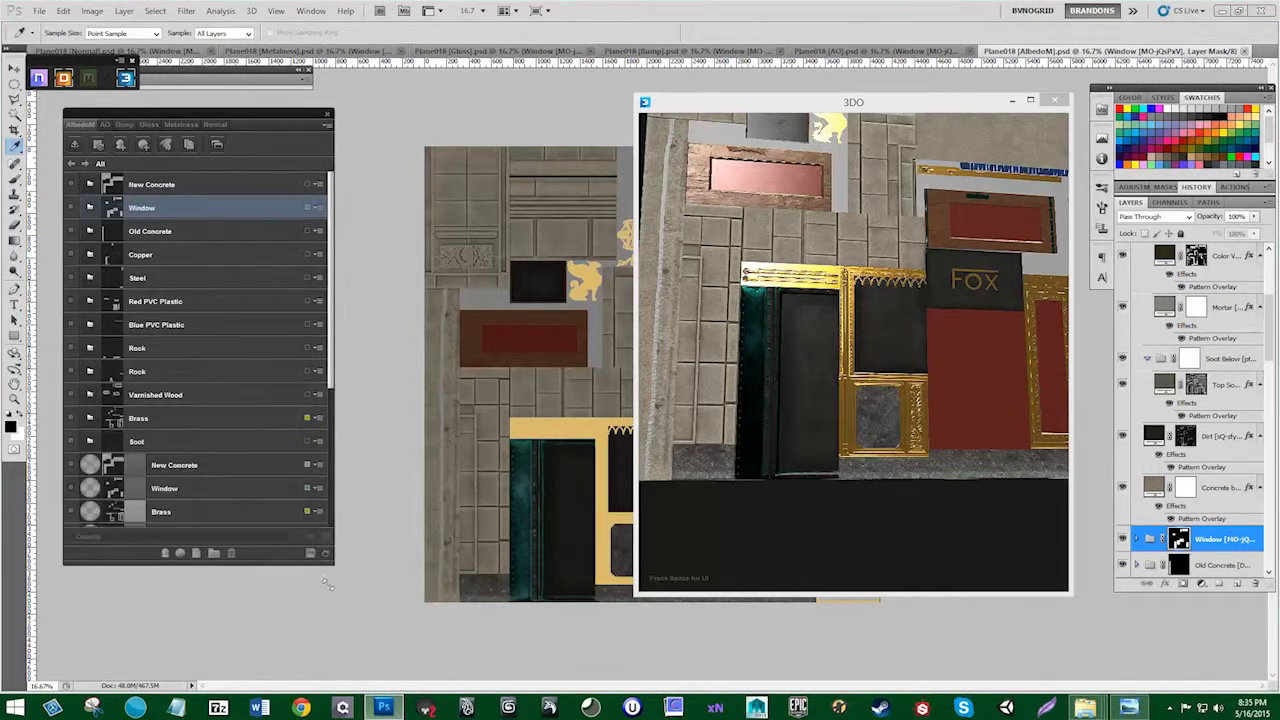
{"action": "left_click", "coordinate": [94, 208]}
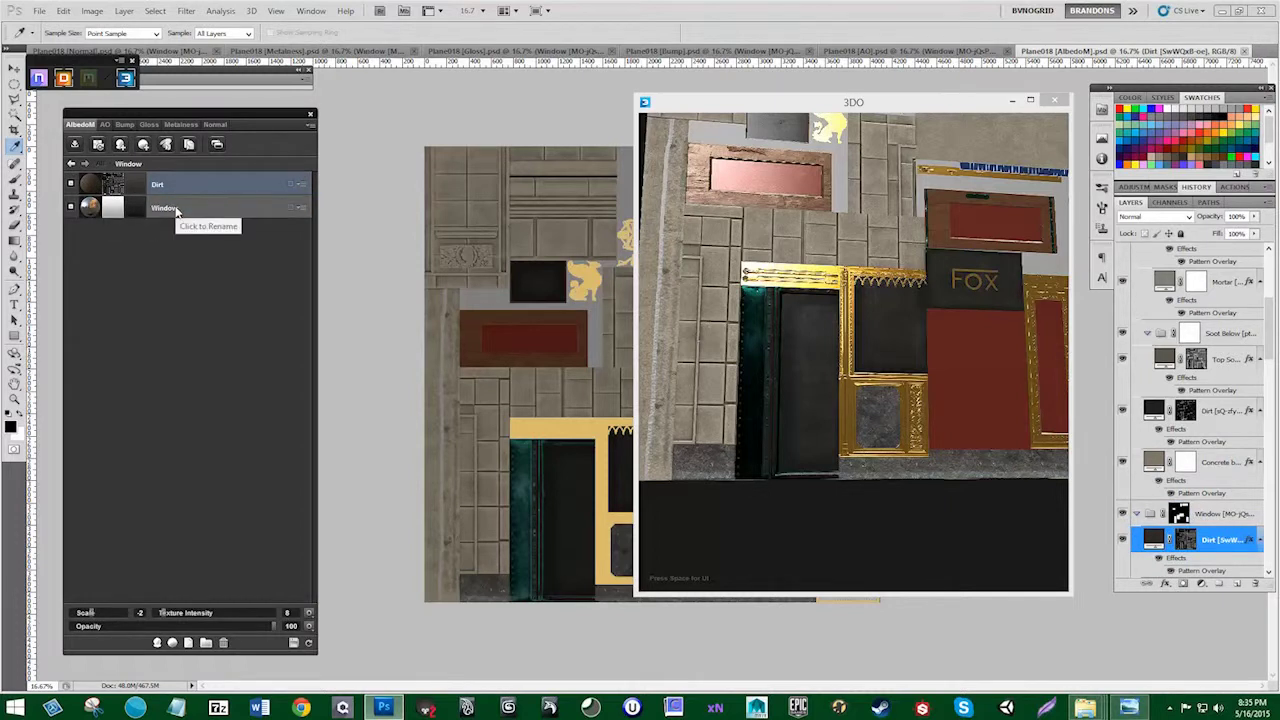
Step: Recolor the Window base layer inside the Window group to a dark blue-green
{"action": "left_click", "coordinate": [136, 211]}
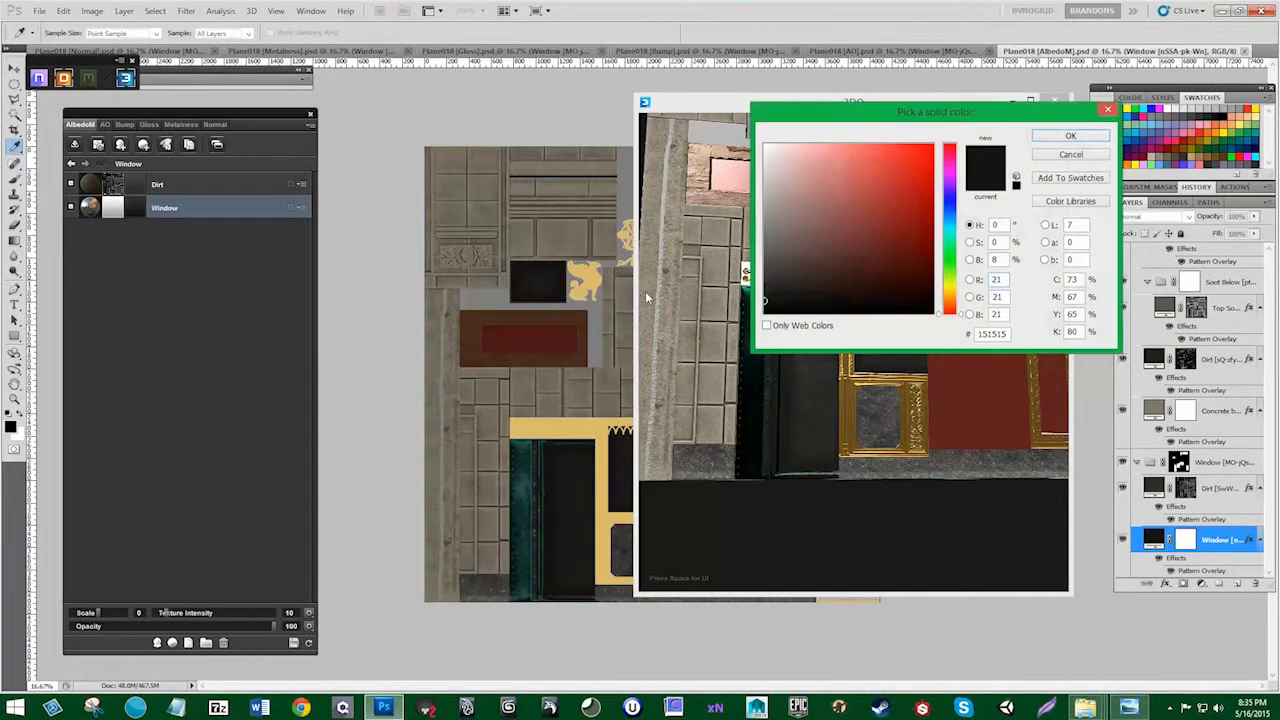
{"action": "left_click", "coordinate": [953, 213]}
{"action": "left_click_drag", "start_coordinate": [874, 286], "coordinate": [807, 299]}
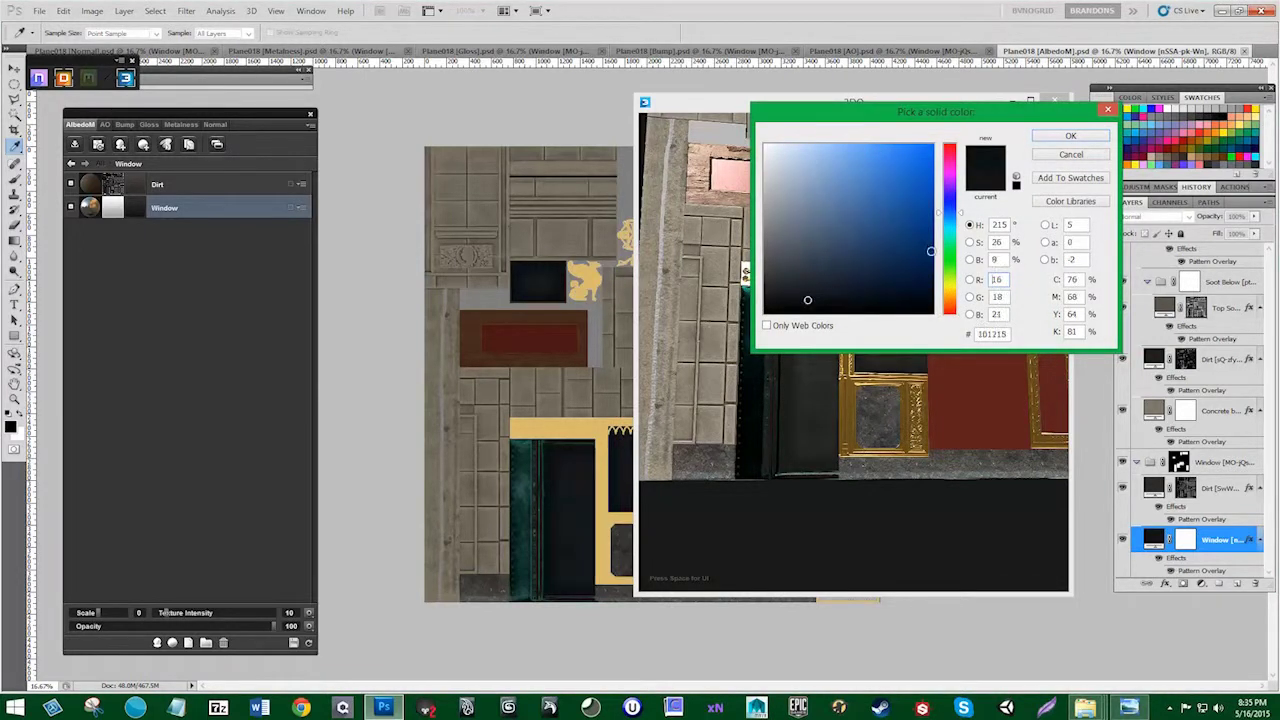
{"action": "left_click", "coordinate": [953, 223]}
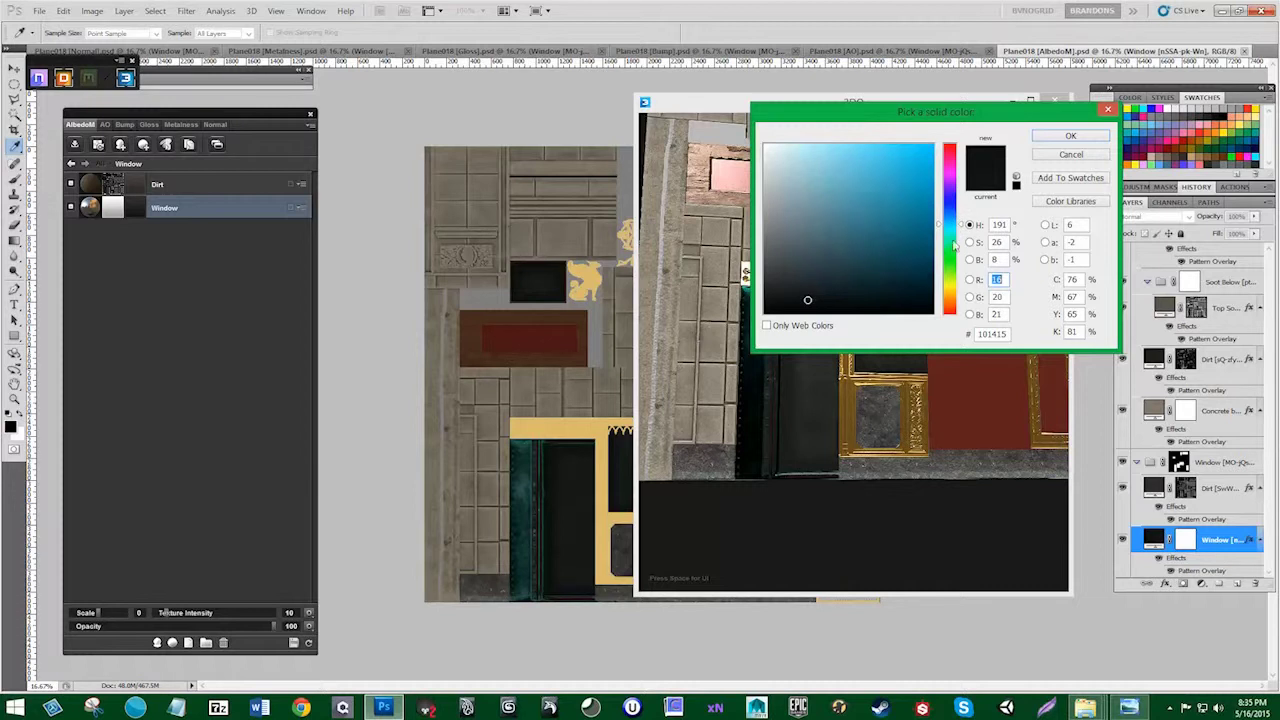
{"action": "left_click", "coordinate": [954, 231]}
{"action": "mouse_move", "coordinate": [809, 296]}
{"action": "left_mouse_down"}
{"action": "mouse_move", "coordinate": [791, 289]}
{"action": "mouse_move", "coordinate": [814, 288]}
{"action": "left_mouse_up"}
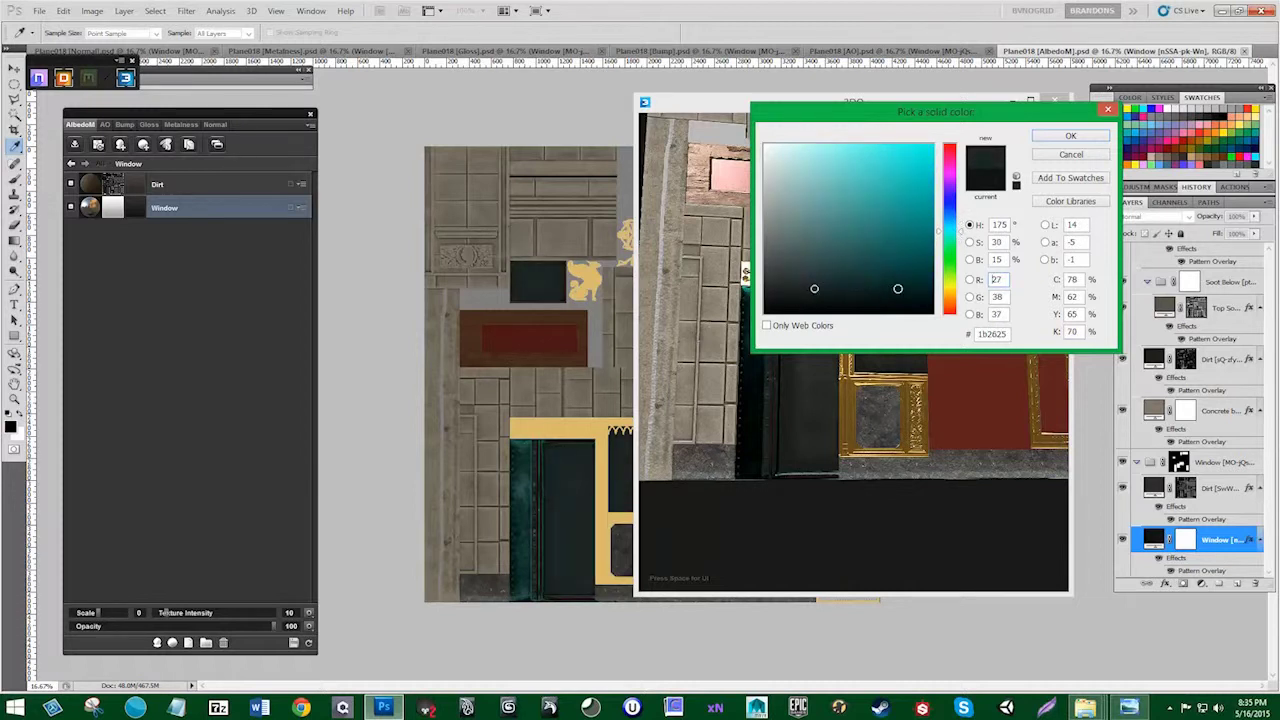
{"action": "left_click", "coordinate": [953, 230]}
{"action": "left_click", "coordinate": [817, 286]}
{"action": "left_click", "coordinate": [1070, 136]}
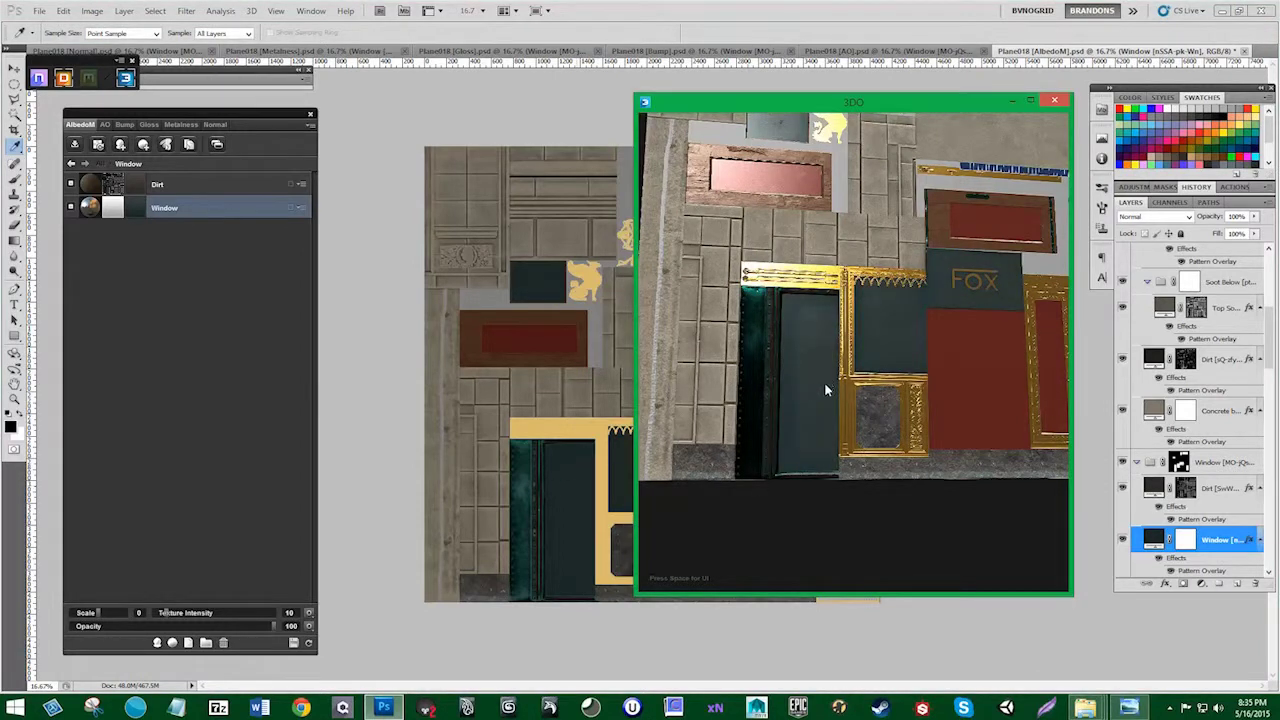
Step: Compare the stock base glass materials and add the Bottle material inside the Window group
{"action": "left_click", "coordinate": [157, 643]}
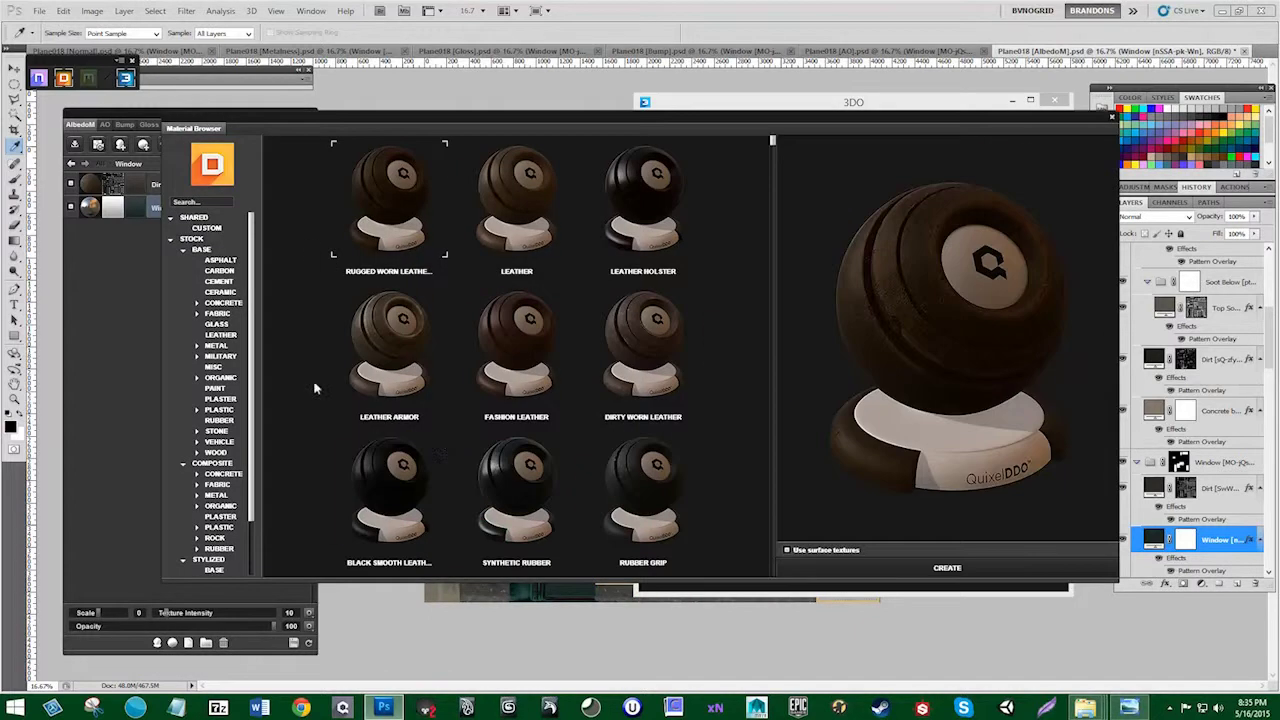
{"action": "left_click", "coordinate": [217, 326]}
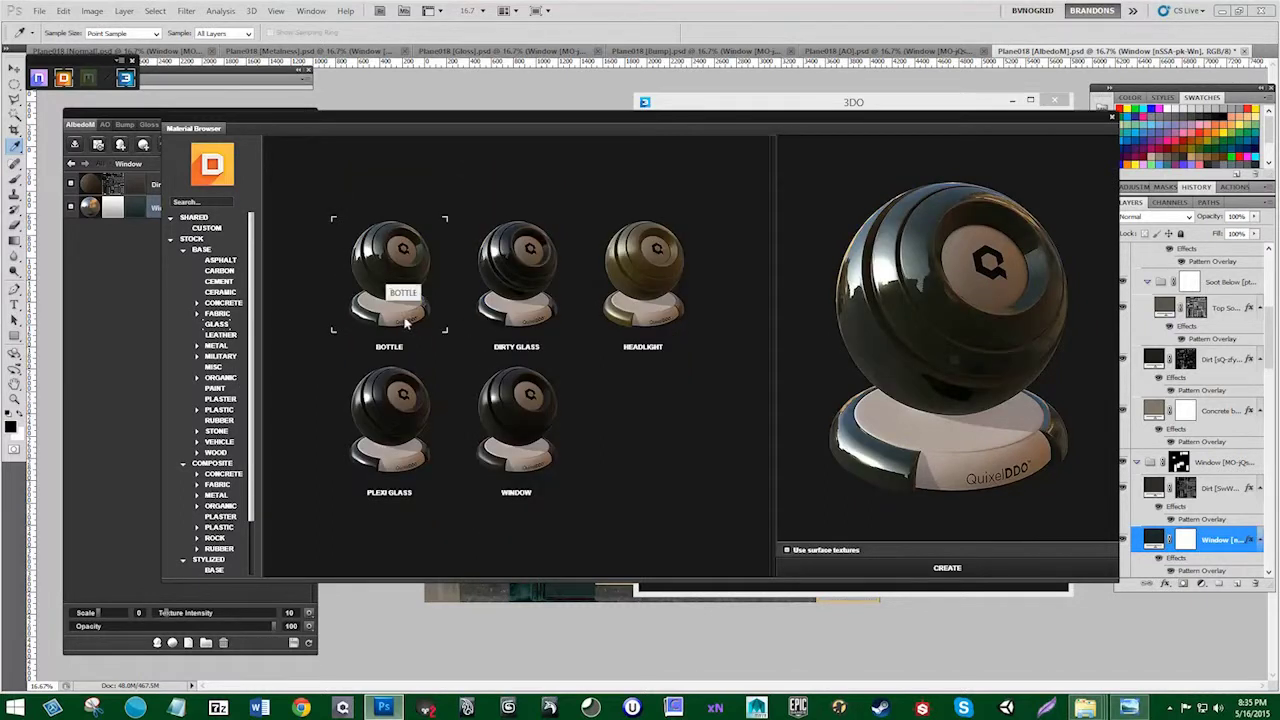
{"action": "left_click", "coordinate": [512, 394]}
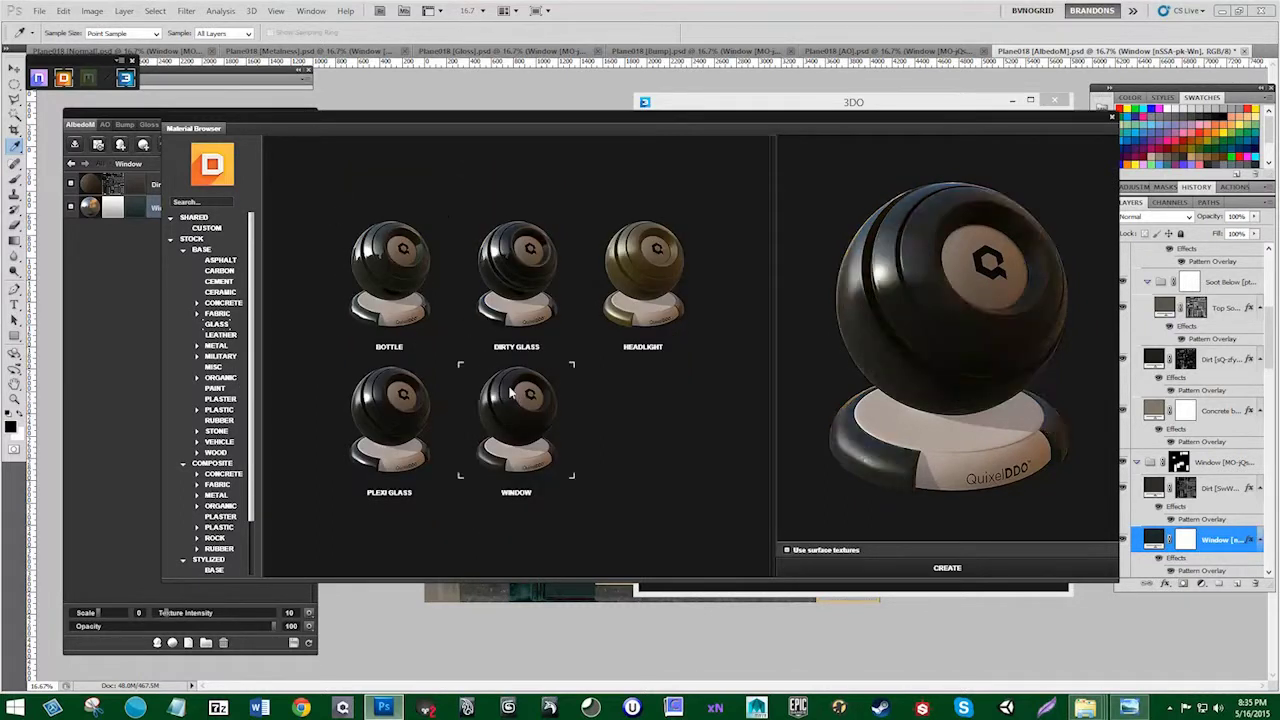
{"action": "left_click", "coordinate": [388, 280]}
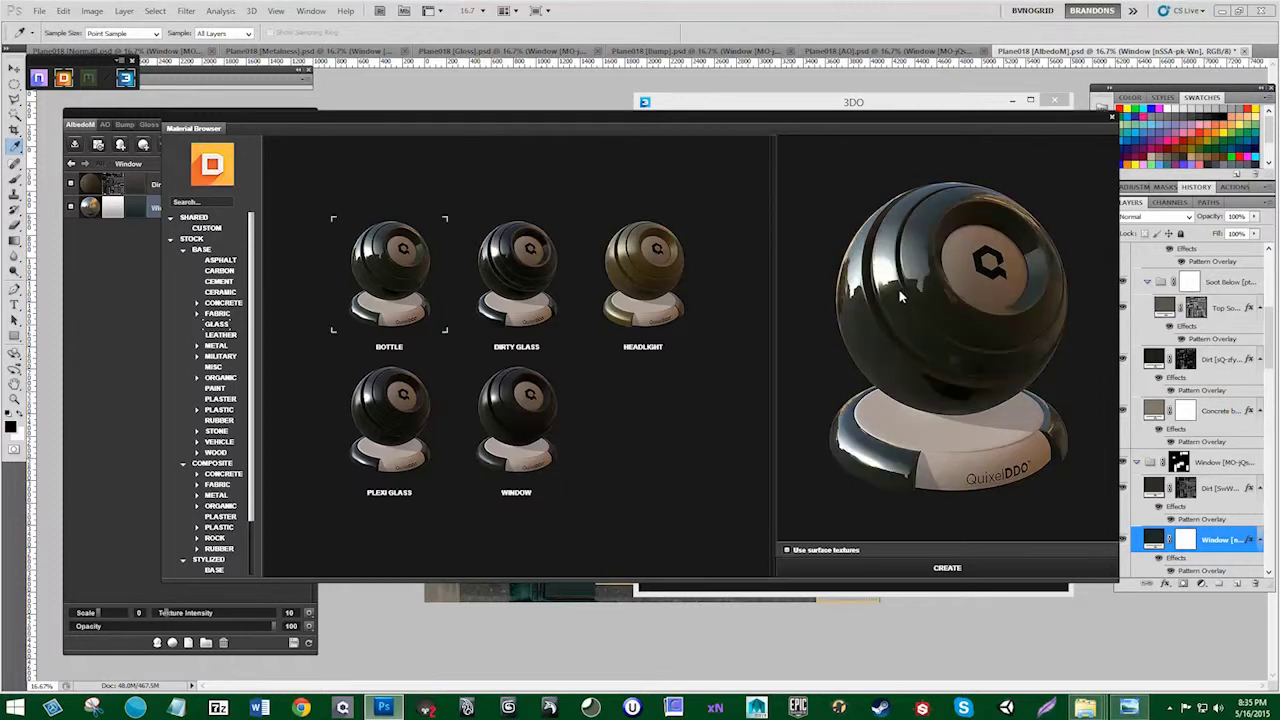
{"action": "left_click", "coordinate": [516, 292]}
{"action": "left_click", "coordinate": [628, 290]}
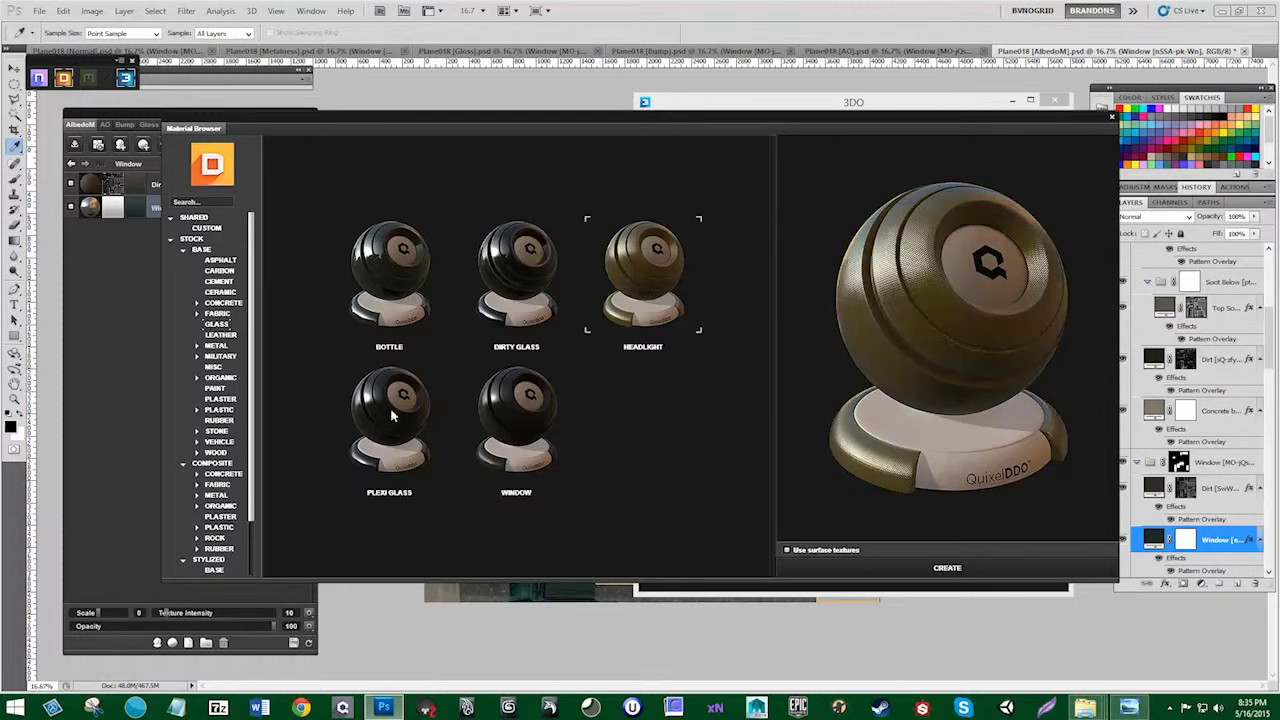
{"action": "left_click", "coordinate": [393, 416]}
{"action": "left_click", "coordinate": [393, 288]}
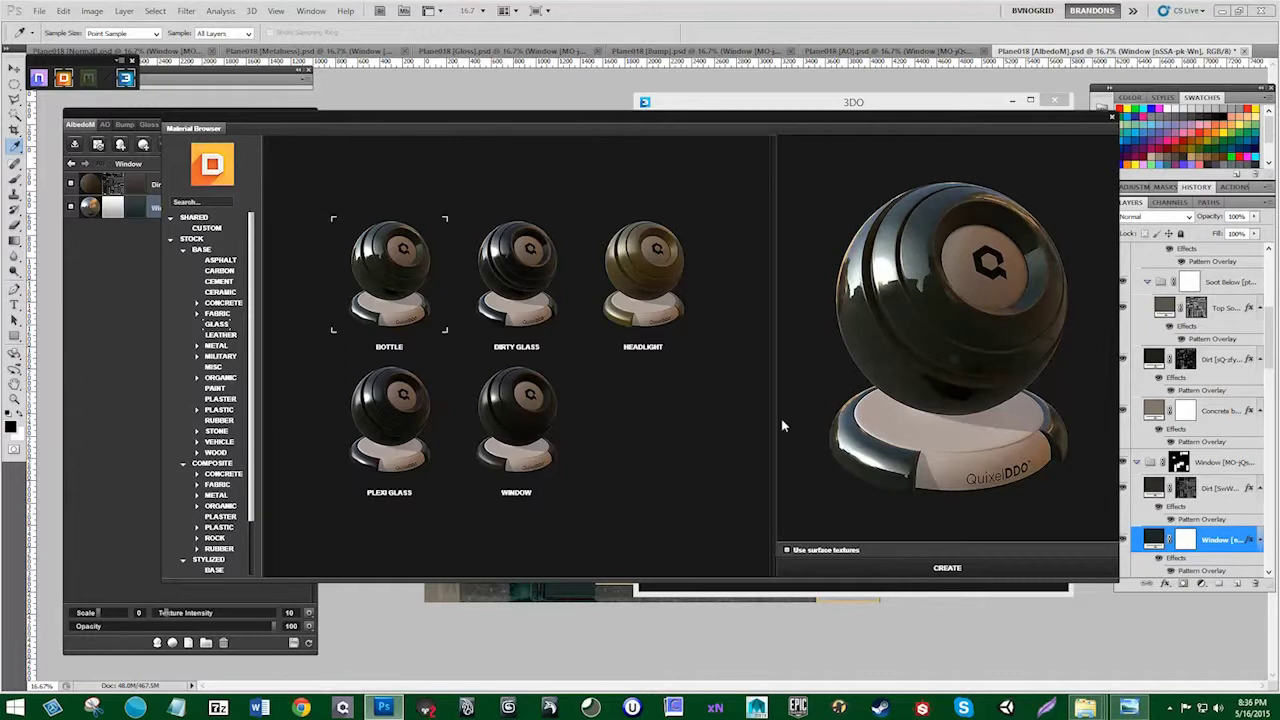
{"action": "left_click", "coordinate": [962, 567]}
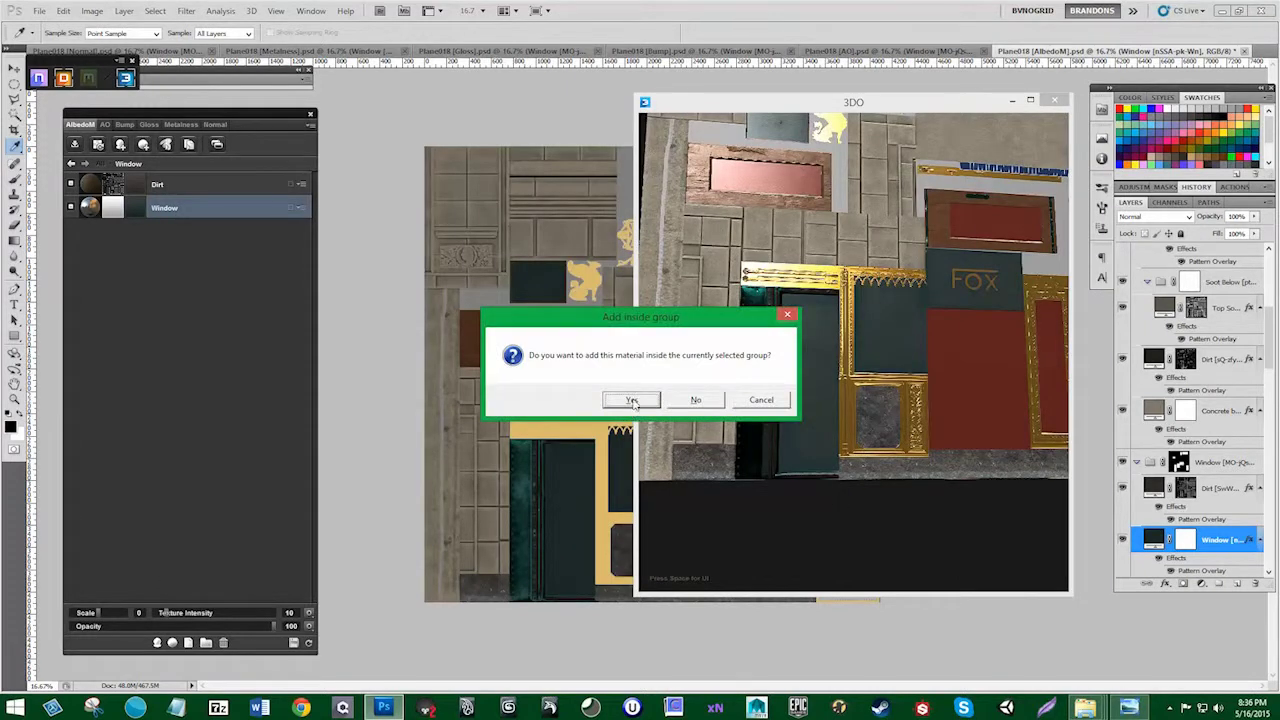
{"action": "left_click", "coordinate": [632, 400]}
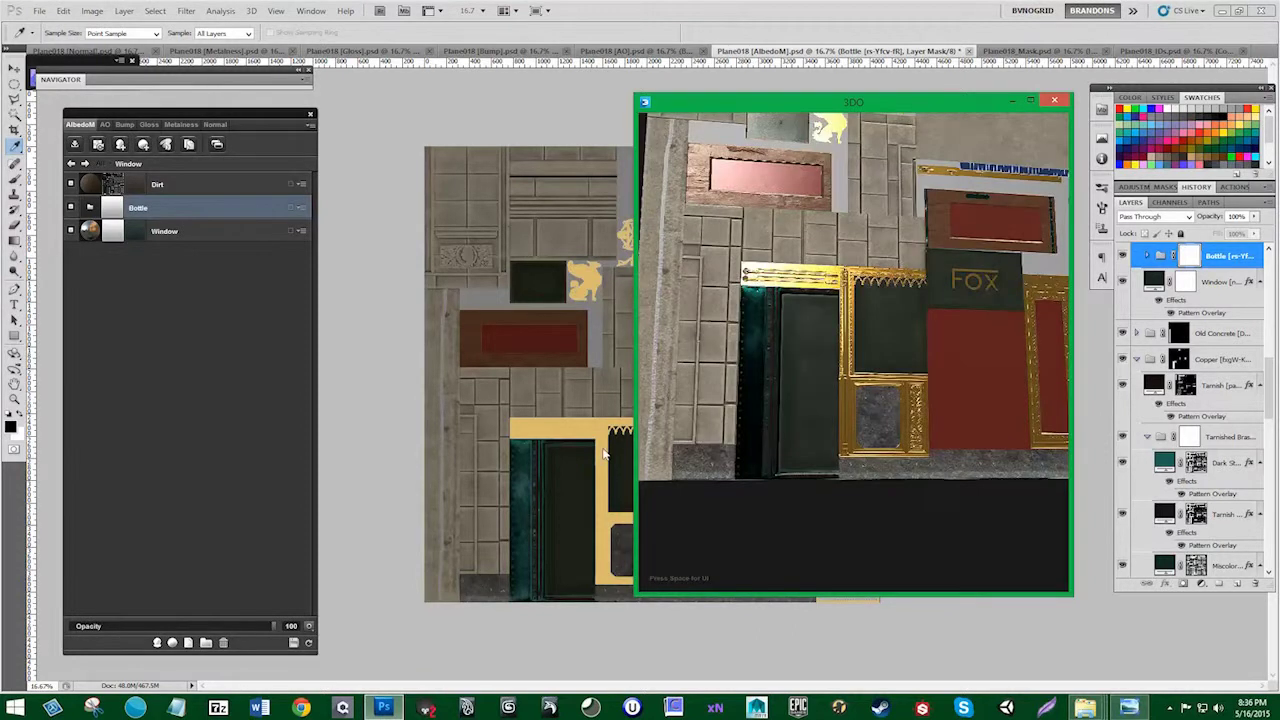
Step: Open the Bottle group and set its Bottle base layer color to dark green #20342d
{"action": "left_click_drag", "start_coordinate": [733, 470], "coordinate": [771, 451]}
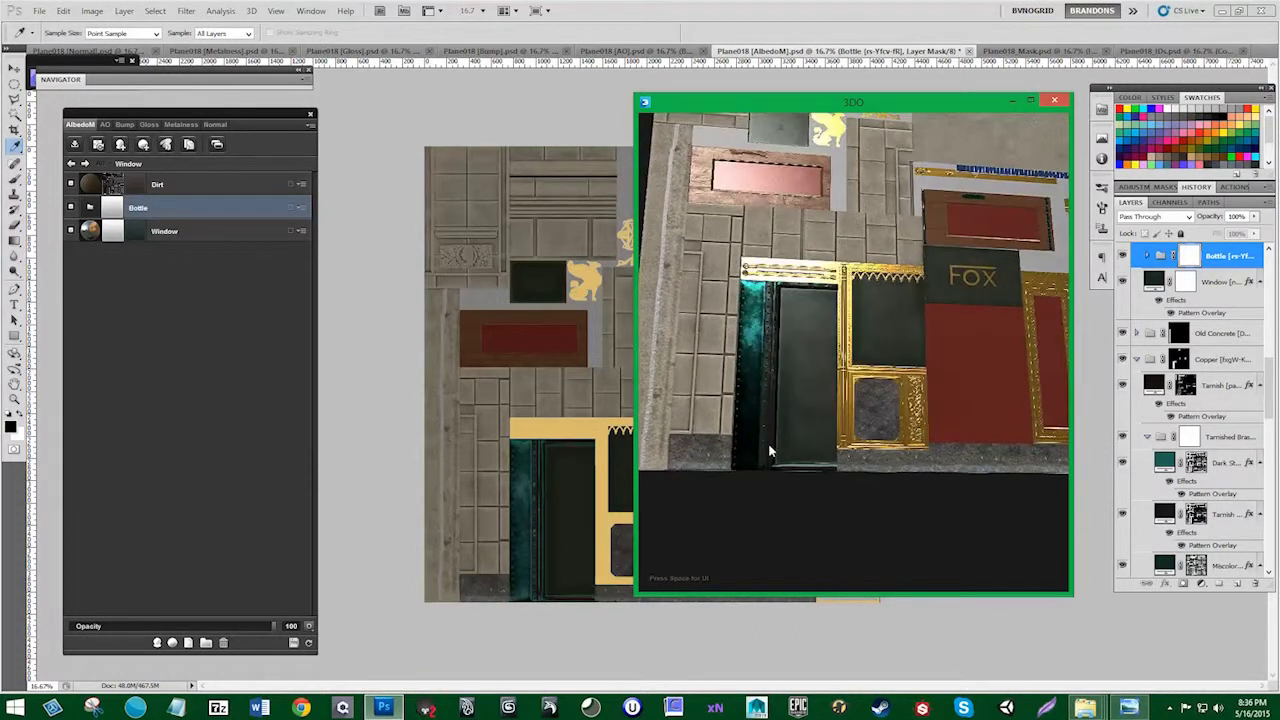
{"action": "left_click_drag", "start_coordinate": [730, 104], "coordinate": [776, 92]}
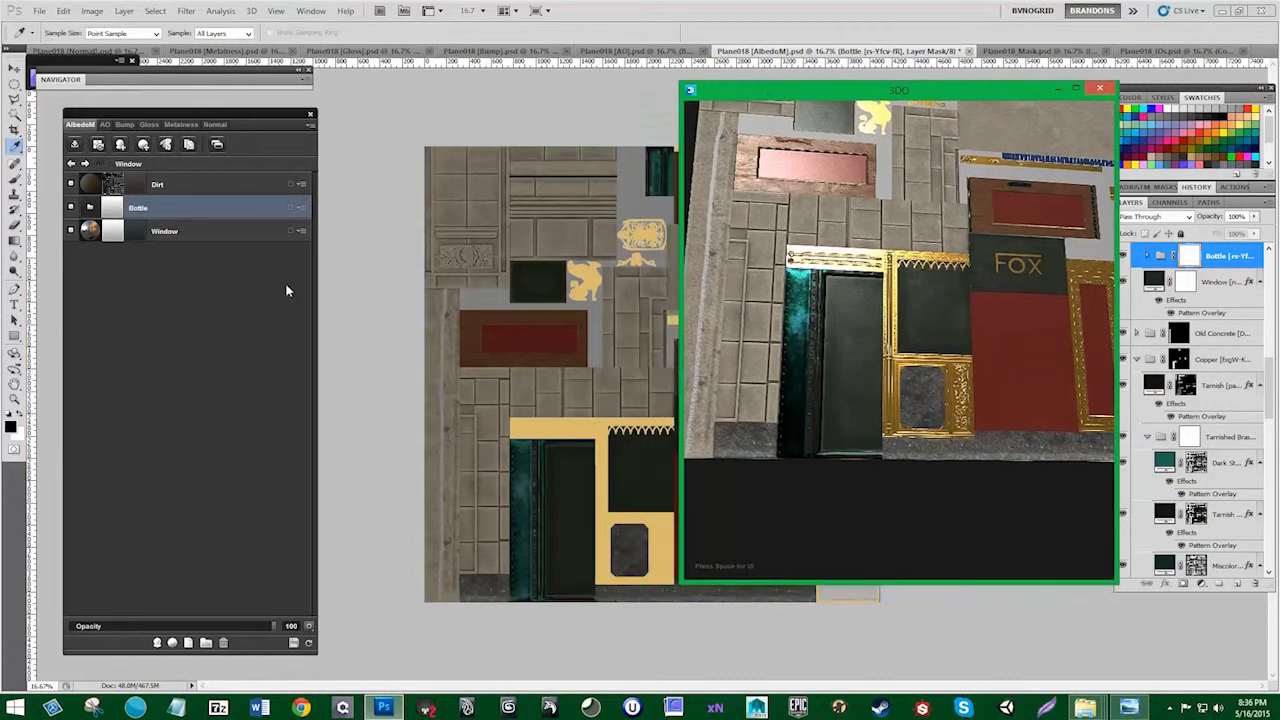
{"action": "left_click", "coordinate": [94, 212]}
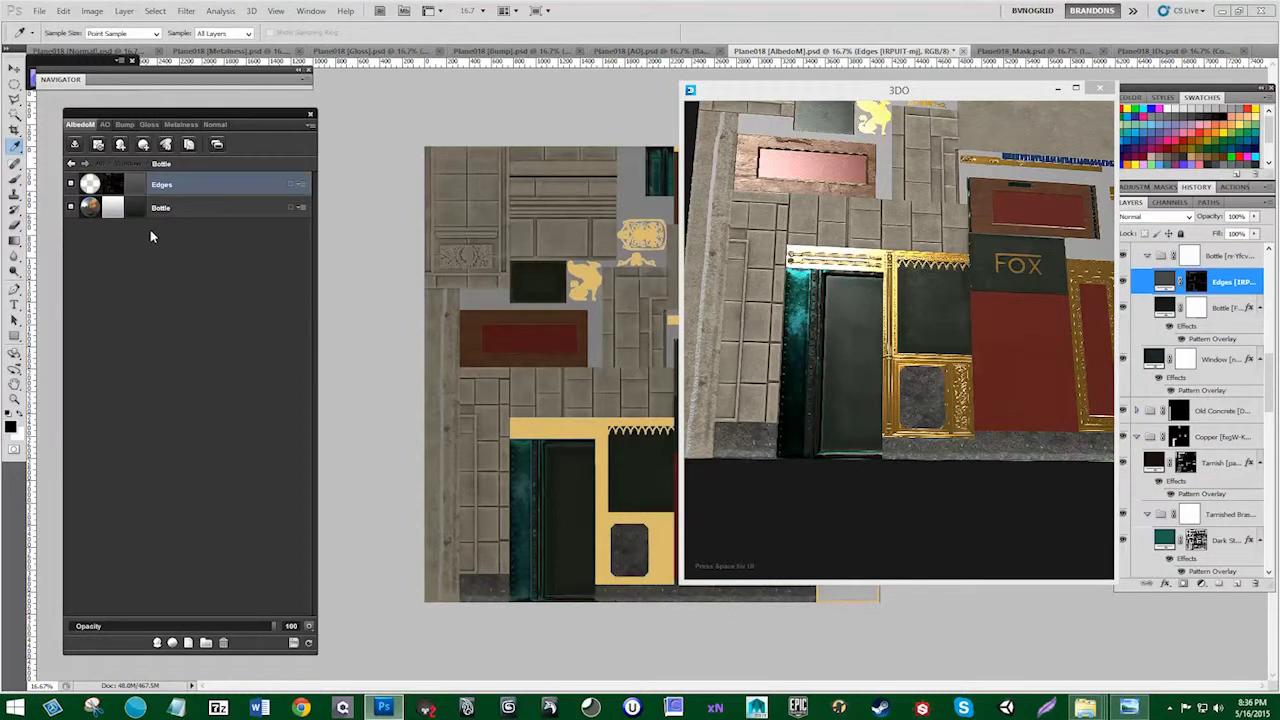
{"action": "double_click", "coordinate": [140, 208]}
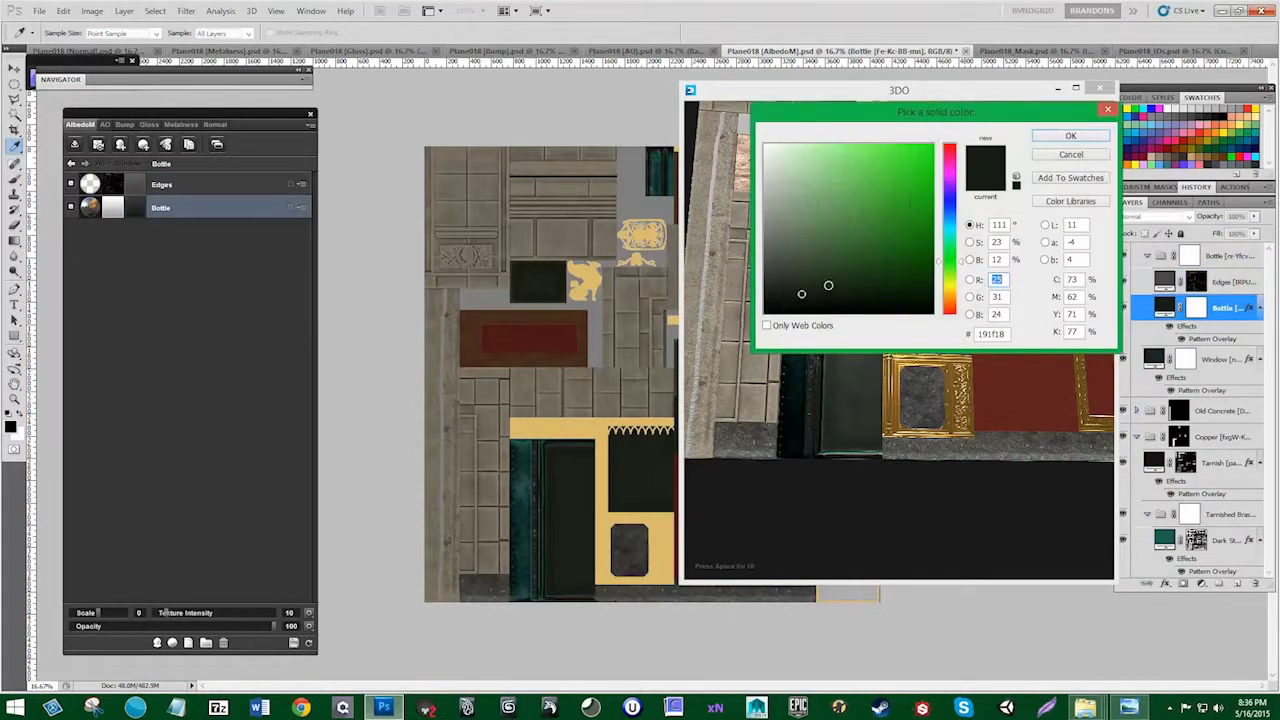
{"action": "left_click", "coordinate": [956, 239]}
{"action": "left_click_drag", "start_coordinate": [843, 289], "coordinate": [828, 279]}
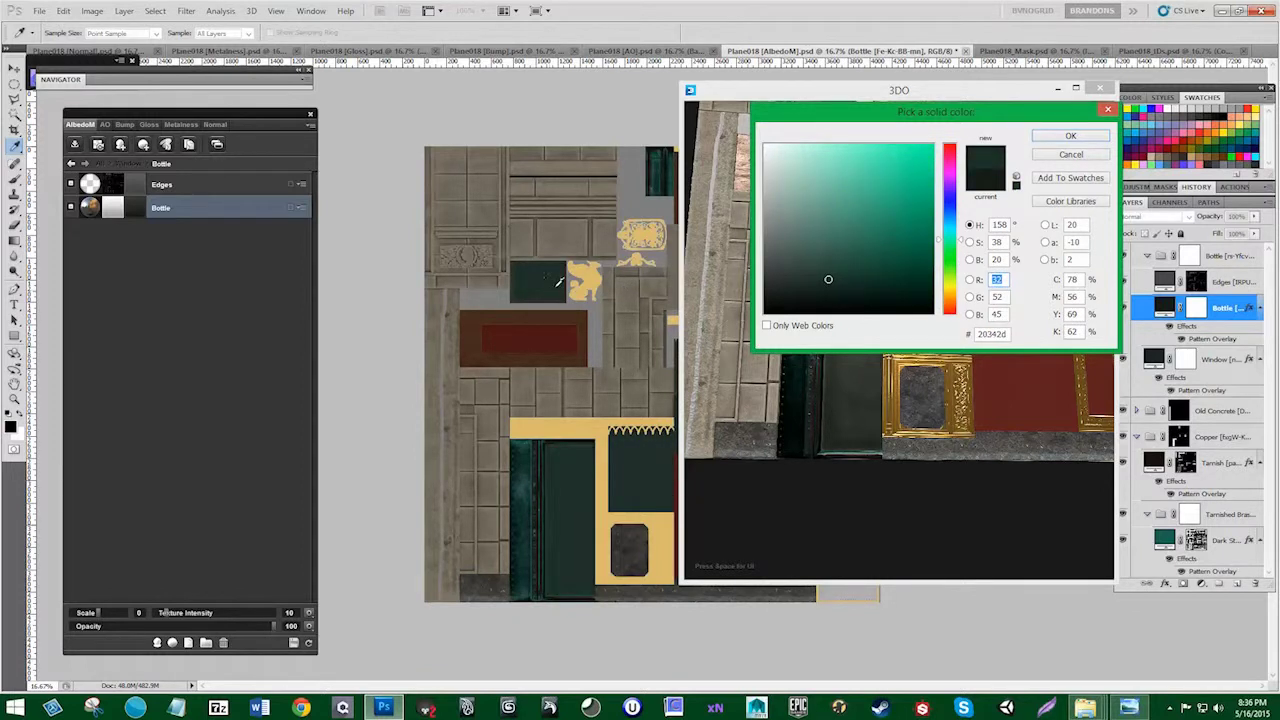
{"action": "left_click", "coordinate": [1052, 138]}
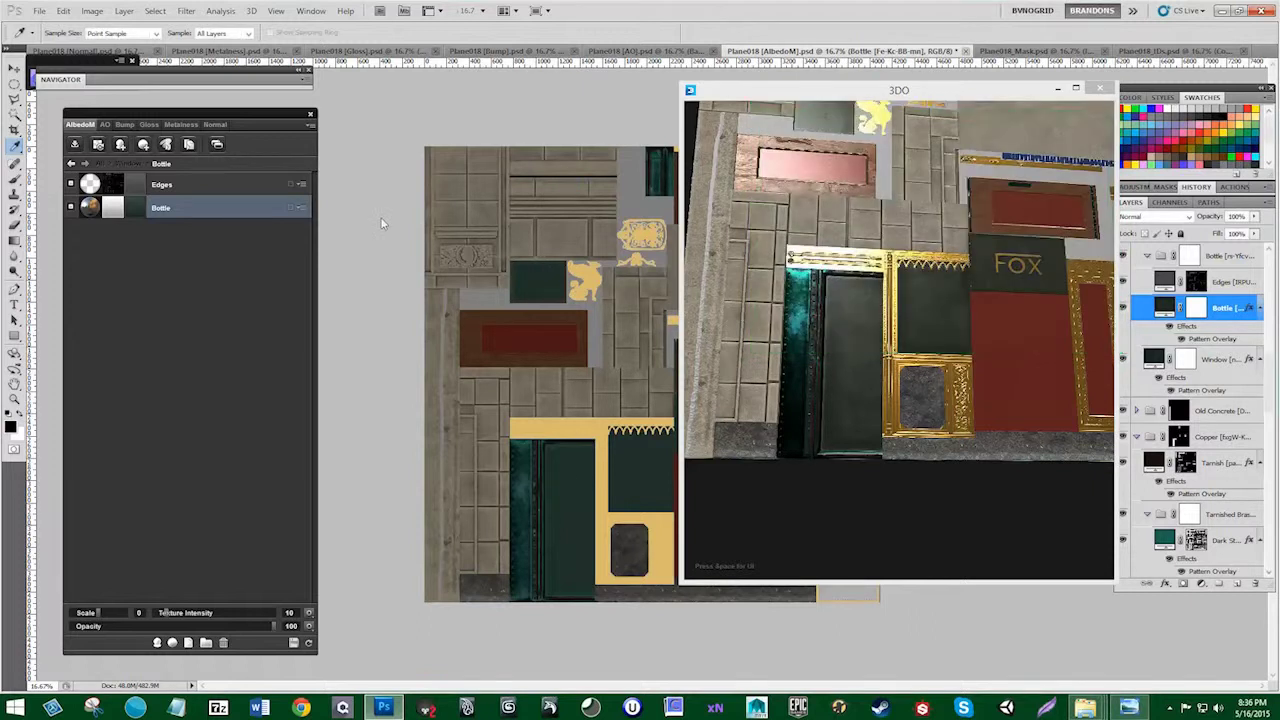
Step: Set the color of the Bottle group's Edges layer to the light grayish tone #928282
{"action": "left_click", "coordinate": [140, 185]}
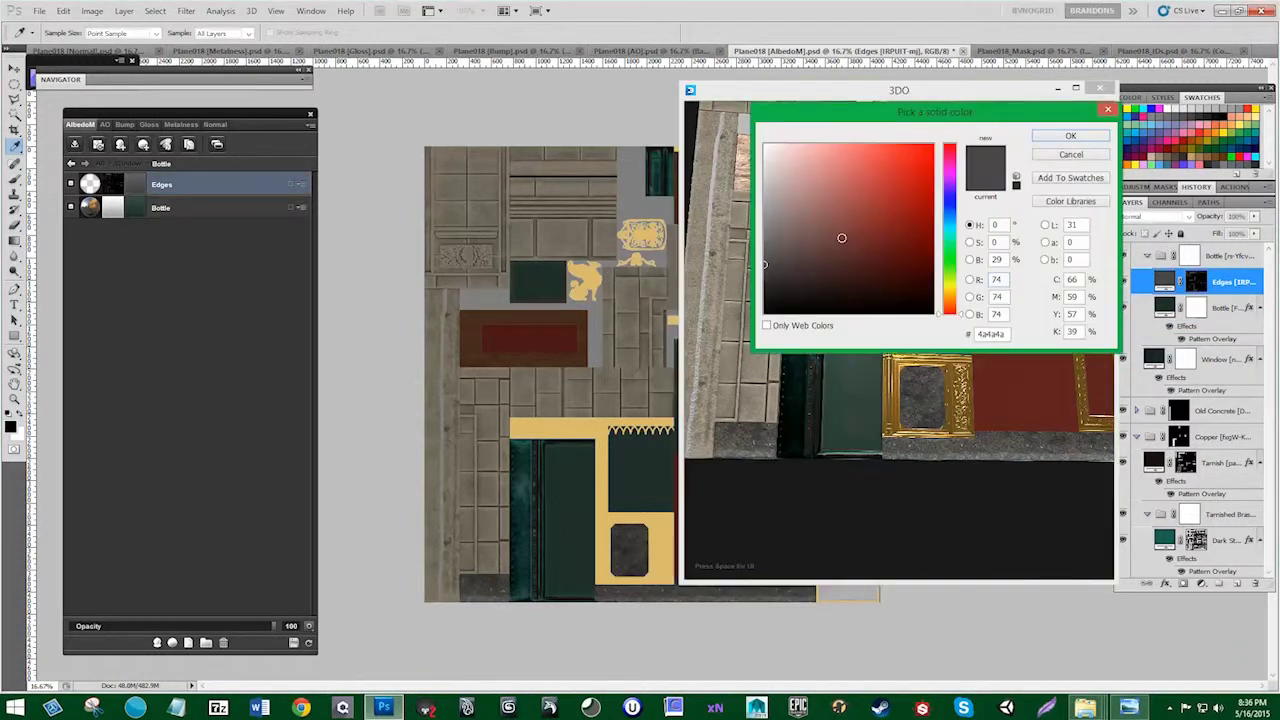
{"action": "left_click", "coordinate": [839, 276]}
{"action": "left_click", "coordinate": [801, 243]}
{"action": "left_click_drag", "start_coordinate": [800, 241], "coordinate": [782, 219]}
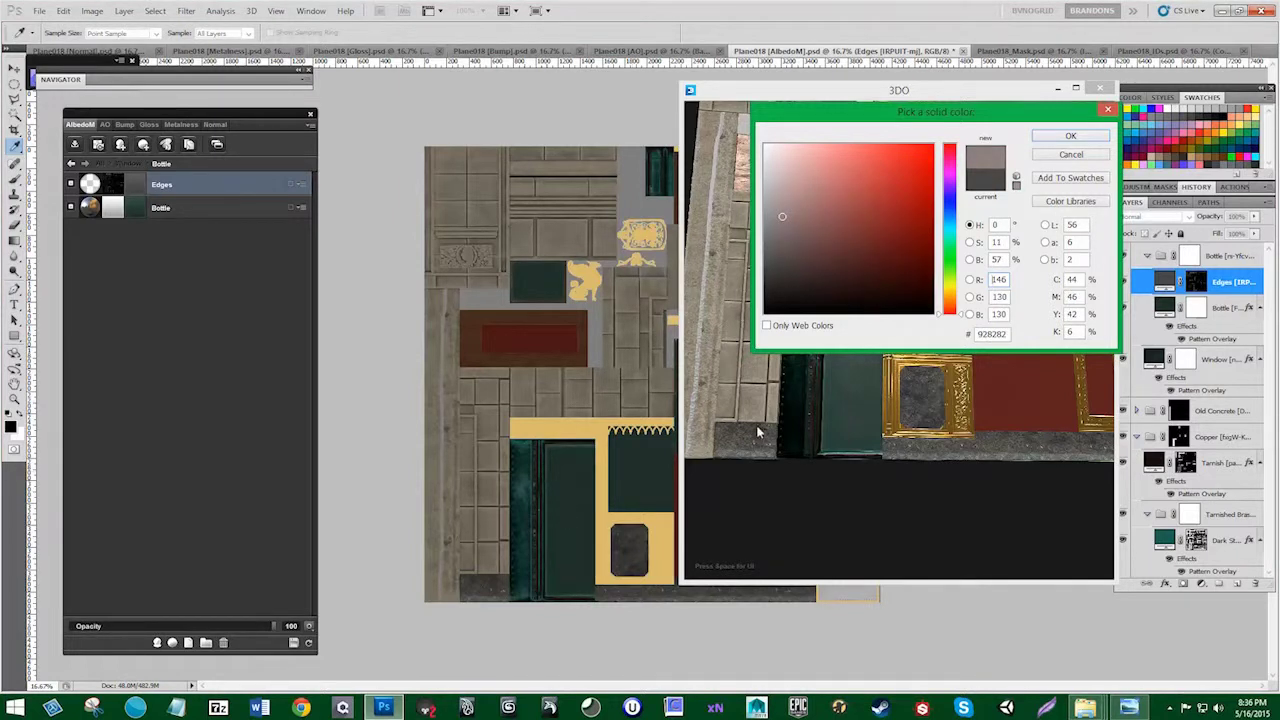
{"action": "left_click", "coordinate": [1040, 136]}
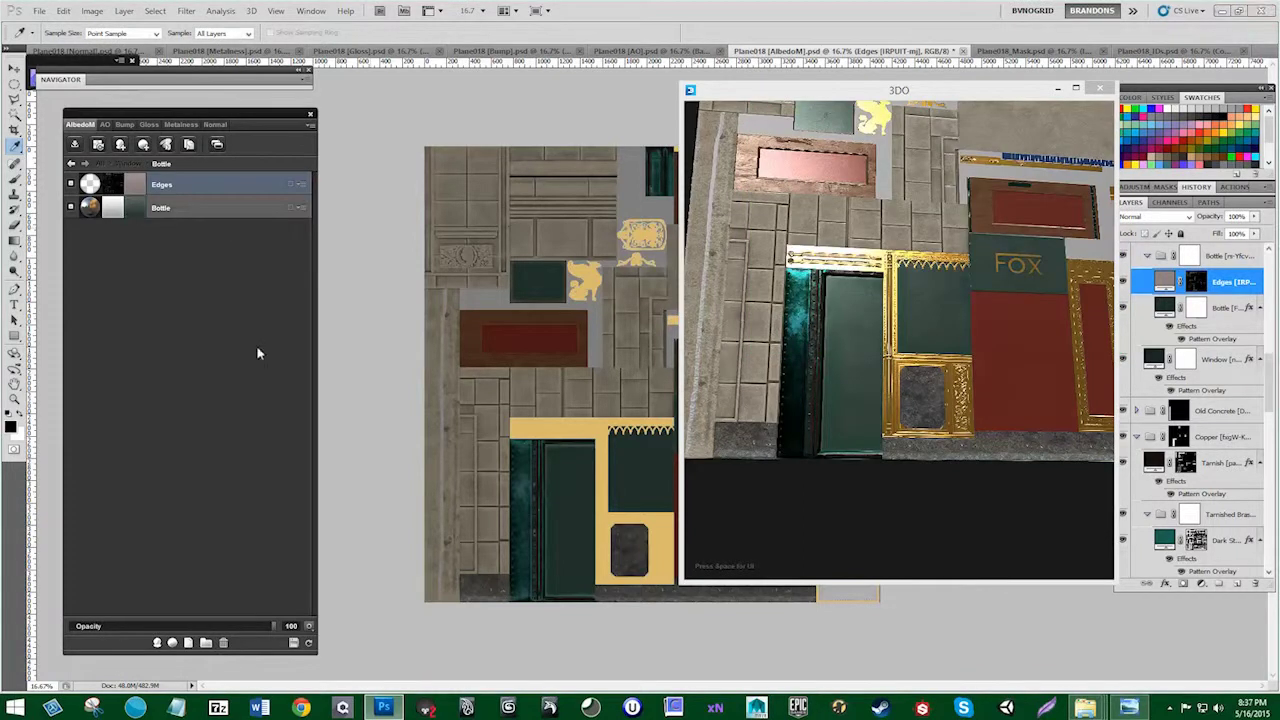
Step: Lower the opacity of the Bottle group's Edges layer to 60 and return to the Window group
{"action": "left_click_drag", "start_coordinate": [260, 626], "coordinate": [206, 626]}
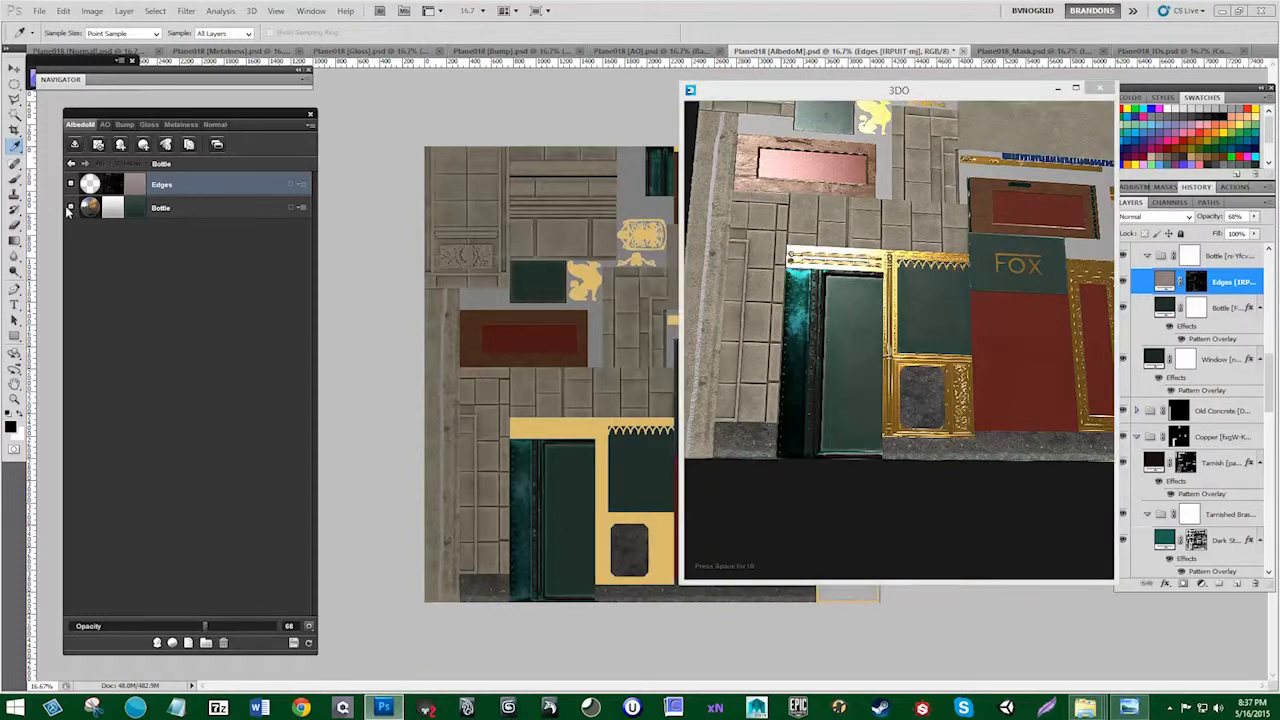
{"action": "left_click", "coordinate": [71, 164]}
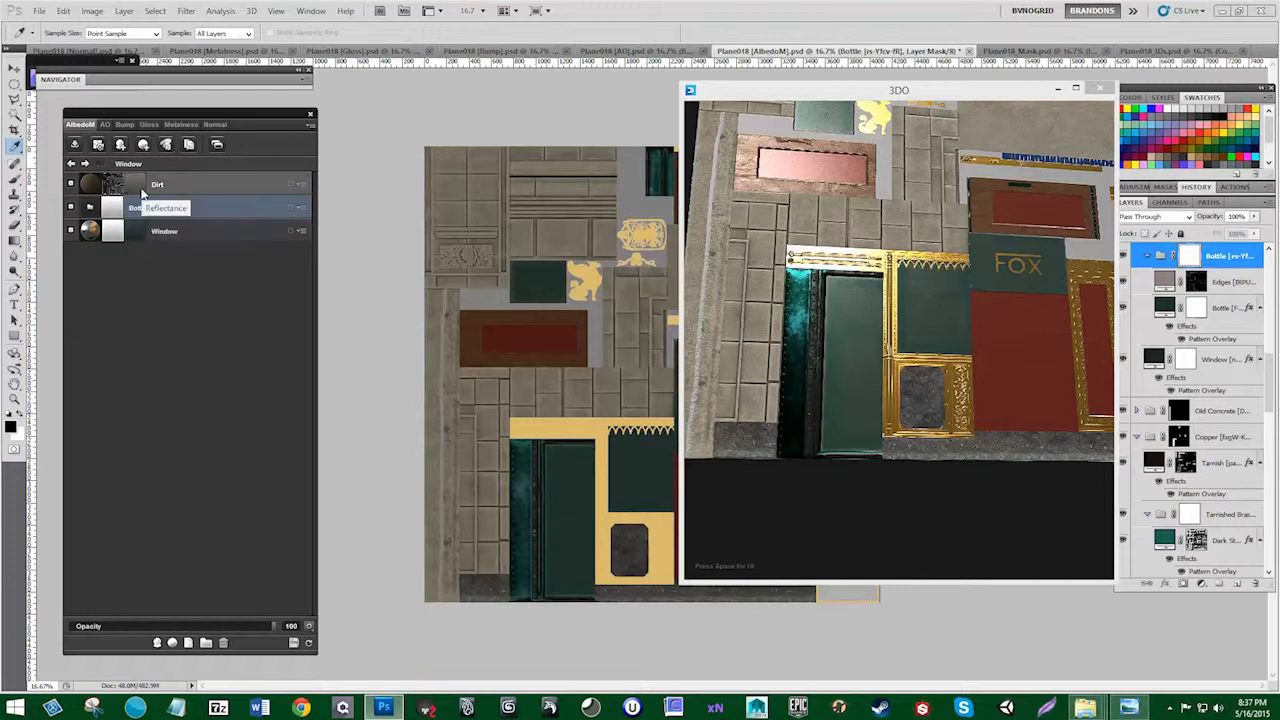
Step: Set the color of the Window group's Dirt layer to the dark slate blue #3f4c53
{"action": "double_click", "coordinate": [140, 188]}
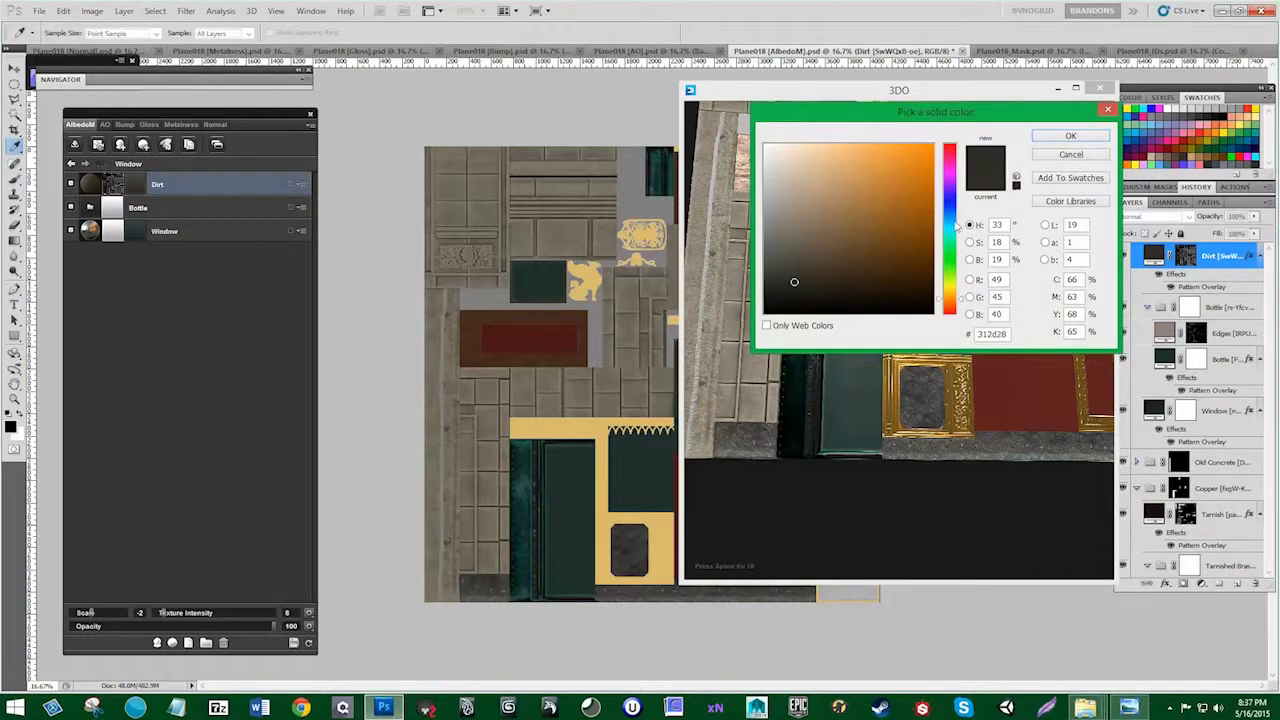
{"action": "left_click", "coordinate": [955, 226]}
{"action": "mouse_move", "coordinate": [794, 281]}
{"action": "left_mouse_down"}
{"action": "mouse_move", "coordinate": [822, 274]}
{"action": "mouse_move", "coordinate": [809, 259]}
{"action": "left_mouse_up"}
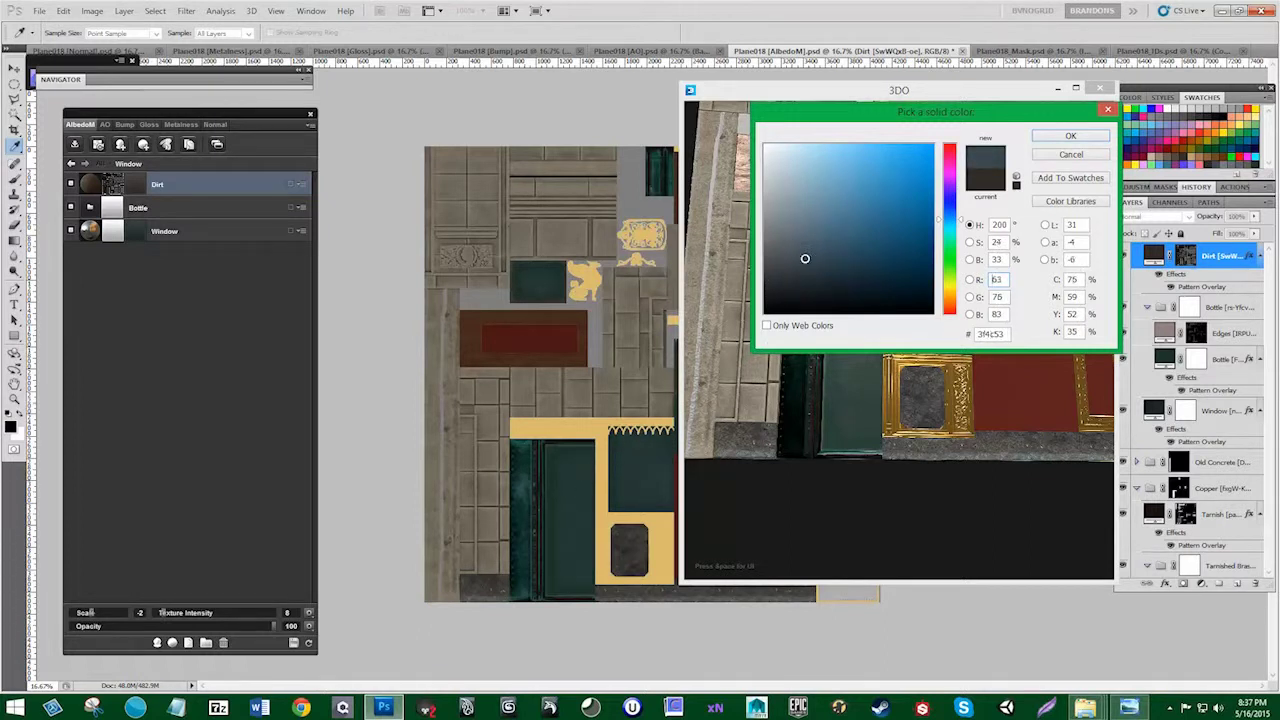
{"action": "left_click", "coordinate": [1043, 140]}
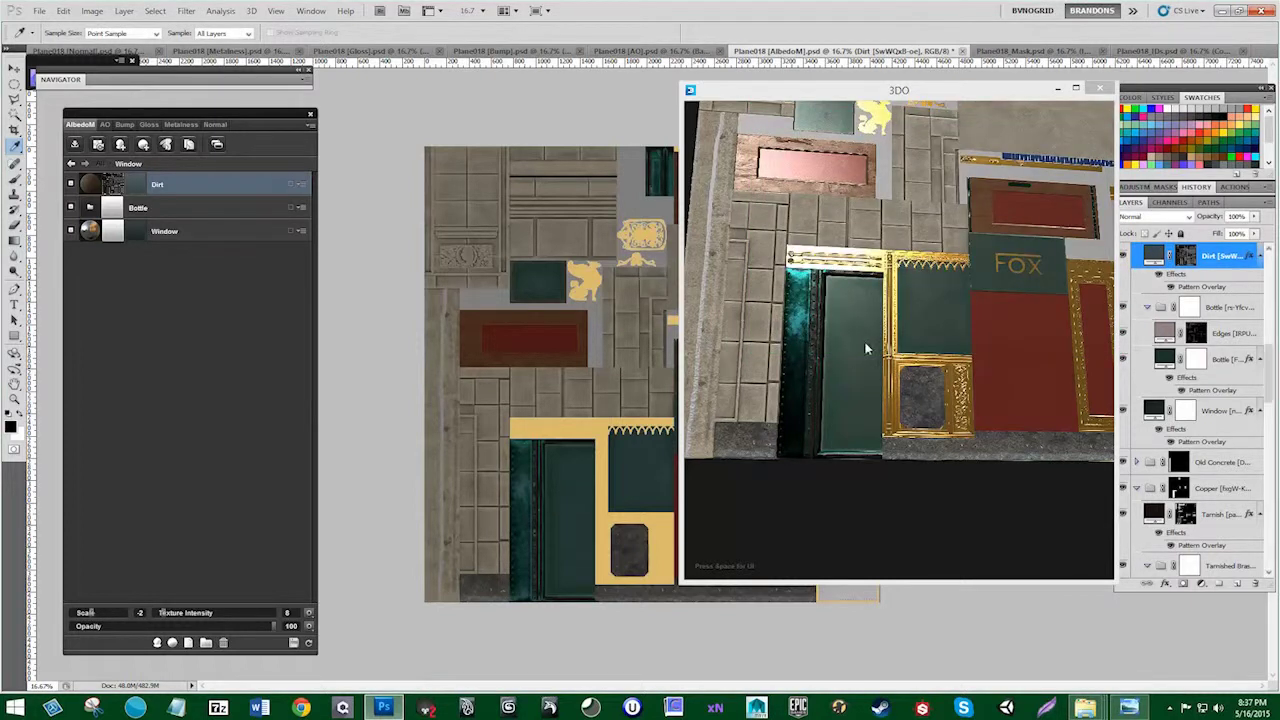
{"action": "left_click", "coordinate": [844, 376]}
{"action": "mouse_move", "coordinate": [837, 382]}
{"action": "left_mouse_down"}
{"action": "mouse_move", "coordinate": [803, 423]}
{"action": "mouse_move", "coordinate": [830, 412]}
{"action": "mouse_move", "coordinate": [821, 371]}
{"action": "mouse_move", "coordinate": [843, 414]}
{"action": "mouse_move", "coordinate": [851, 370]}
{"action": "left_mouse_up"}
{"action": "scroll", "coordinate": [839, 339], "scroll_direction": "down", "scroll_amount": 3}
{"action": "scroll", "coordinate": [868, 390], "scroll_direction": "up", "scroll_amount": 4}
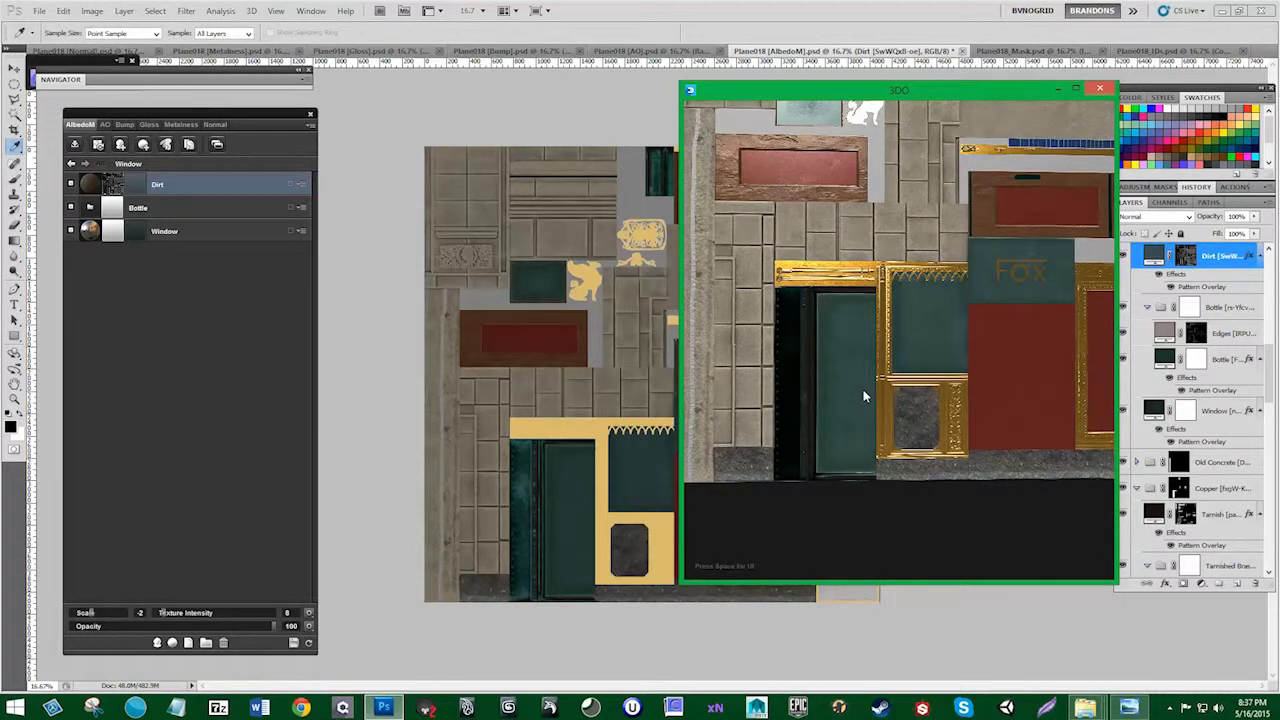
Step: Add the stock base glass material Dirty Glass above the Dirt layer in the Window group
{"action": "left_click", "coordinate": [155, 643]}
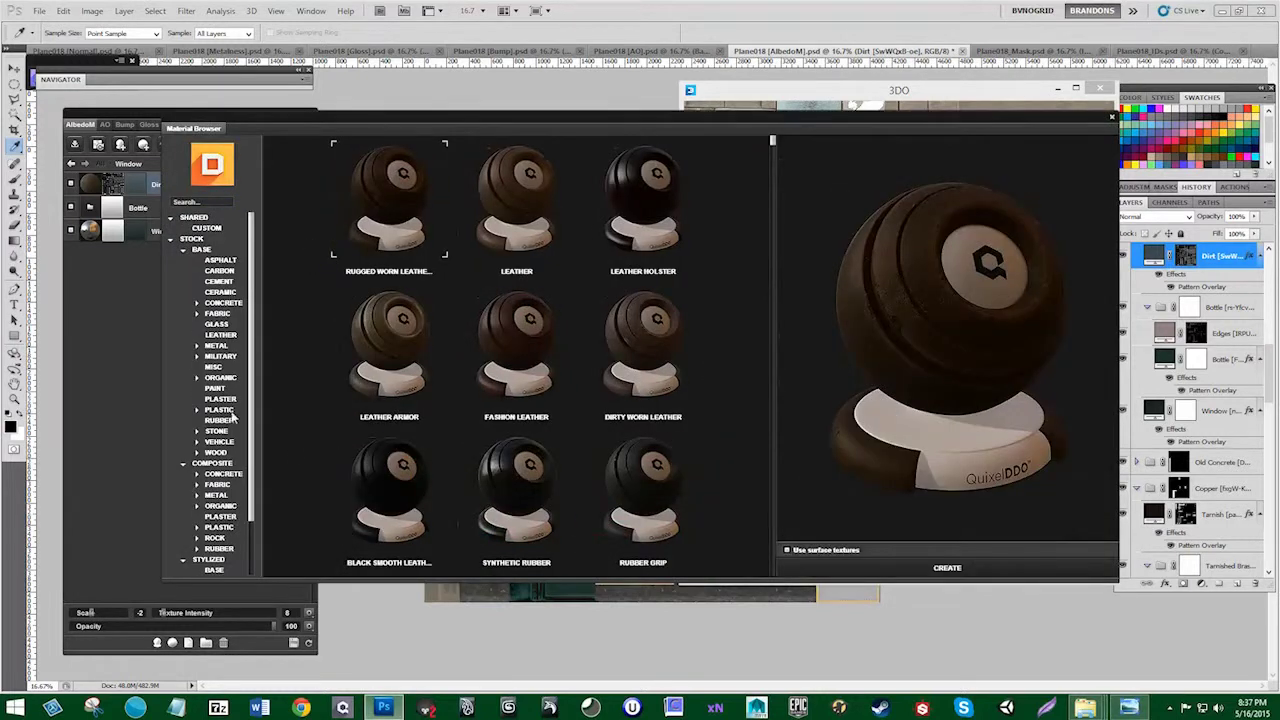
{"action": "left_click", "coordinate": [217, 325]}
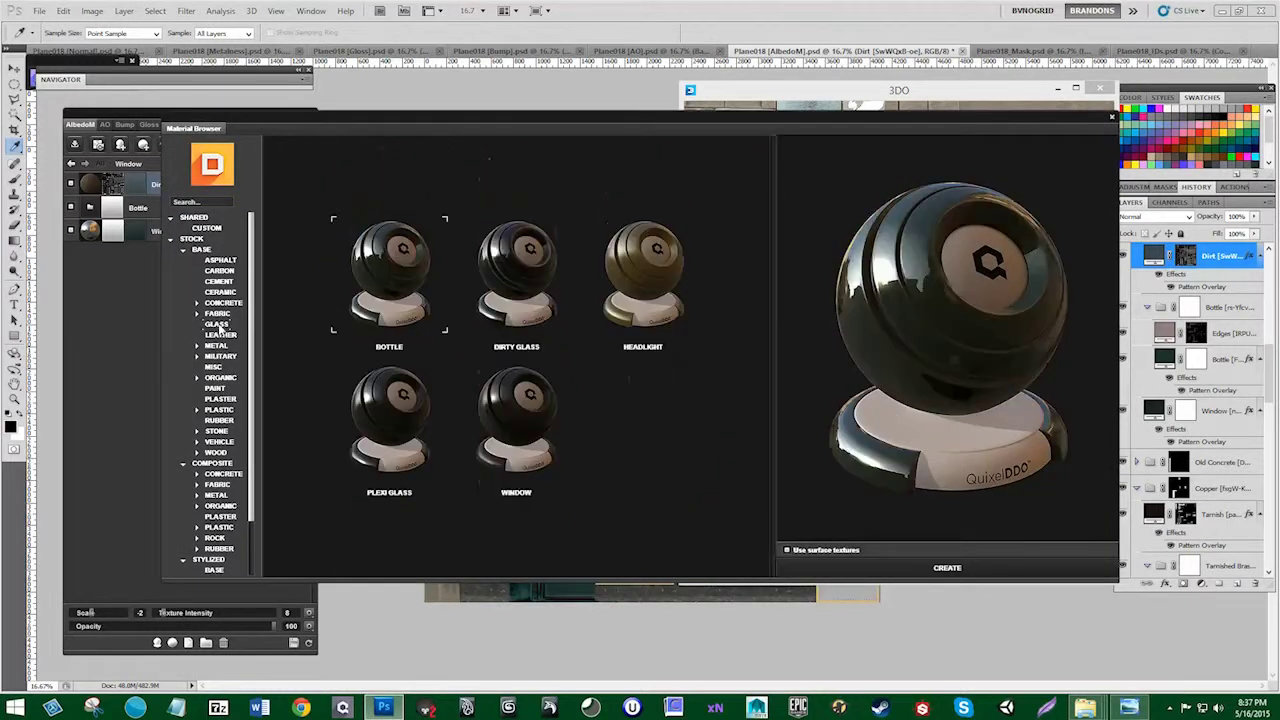
{"action": "left_click", "coordinate": [507, 293]}
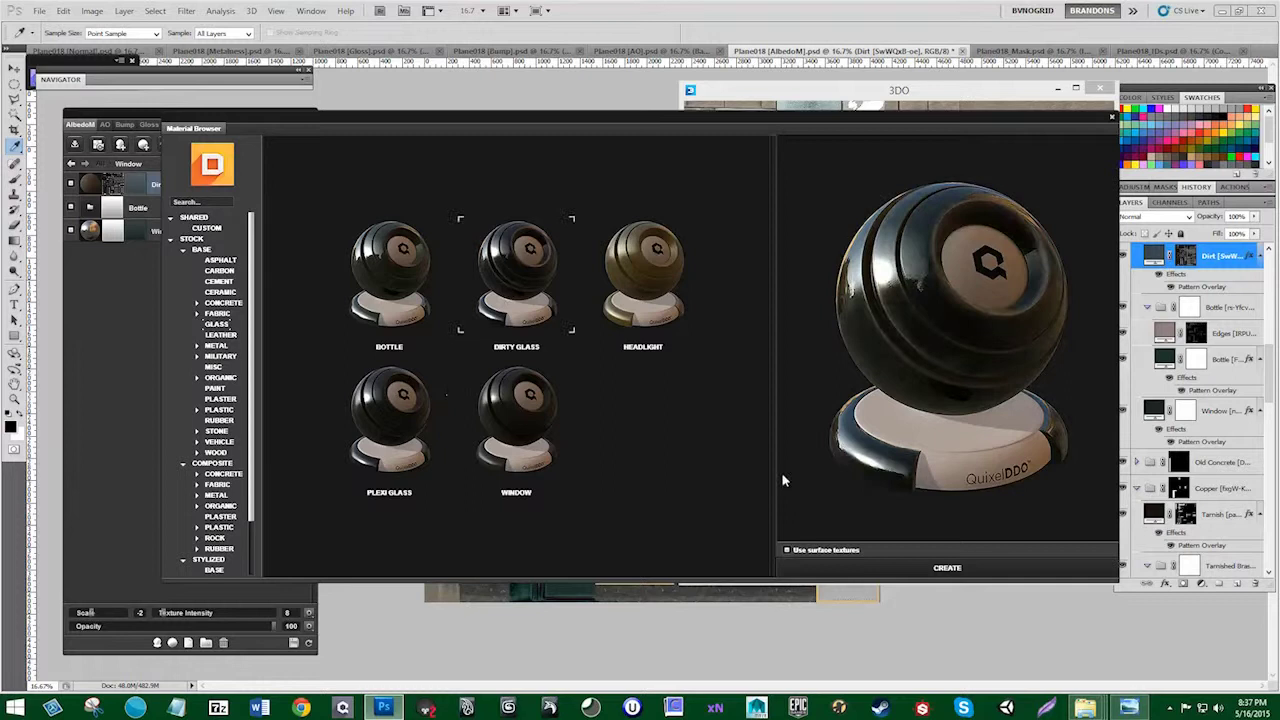
{"action": "left_click", "coordinate": [960, 568]}
{"action": "left_click", "coordinate": [633, 400]}
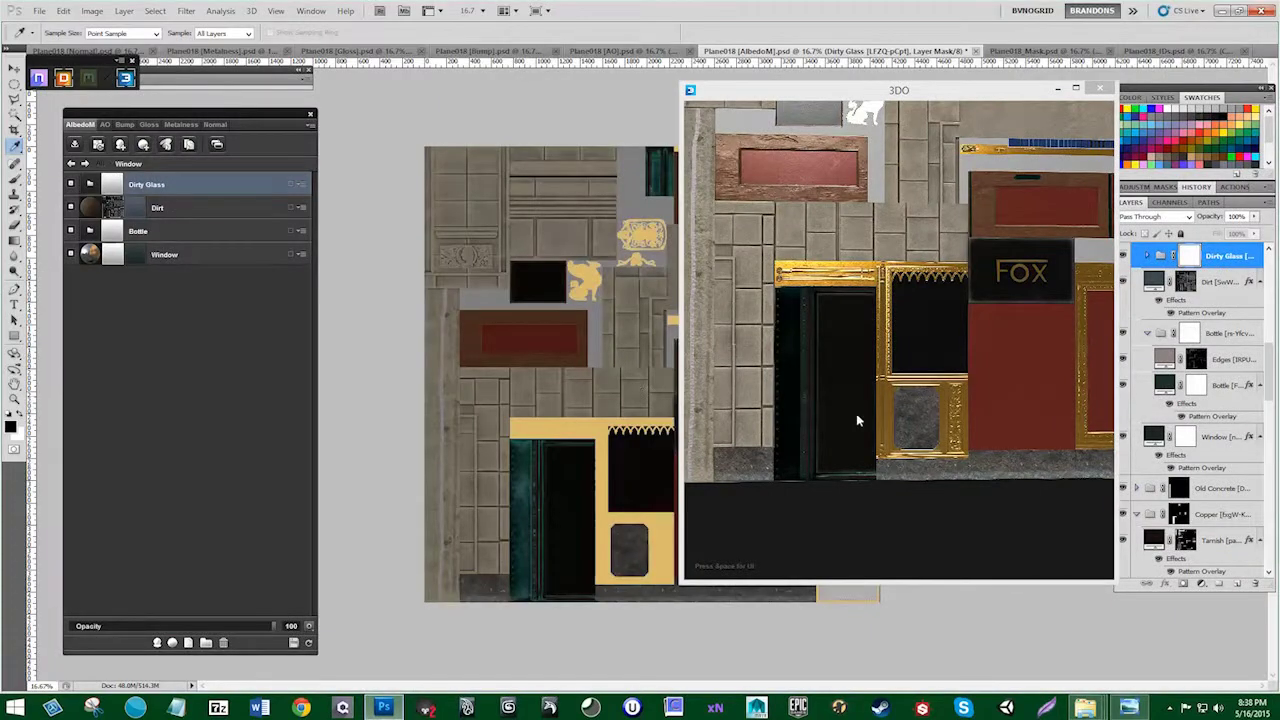
{"action": "mouse_move", "coordinate": [856, 417]}
{"action": "left_mouse_down"}
{"action": "mouse_move", "coordinate": [817, 399]}
{"action": "mouse_move", "coordinate": [850, 318]}
{"action": "mouse_move", "coordinate": [870, 414]}
{"action": "mouse_move", "coordinate": [837, 414]}
{"action": "left_mouse_up"}
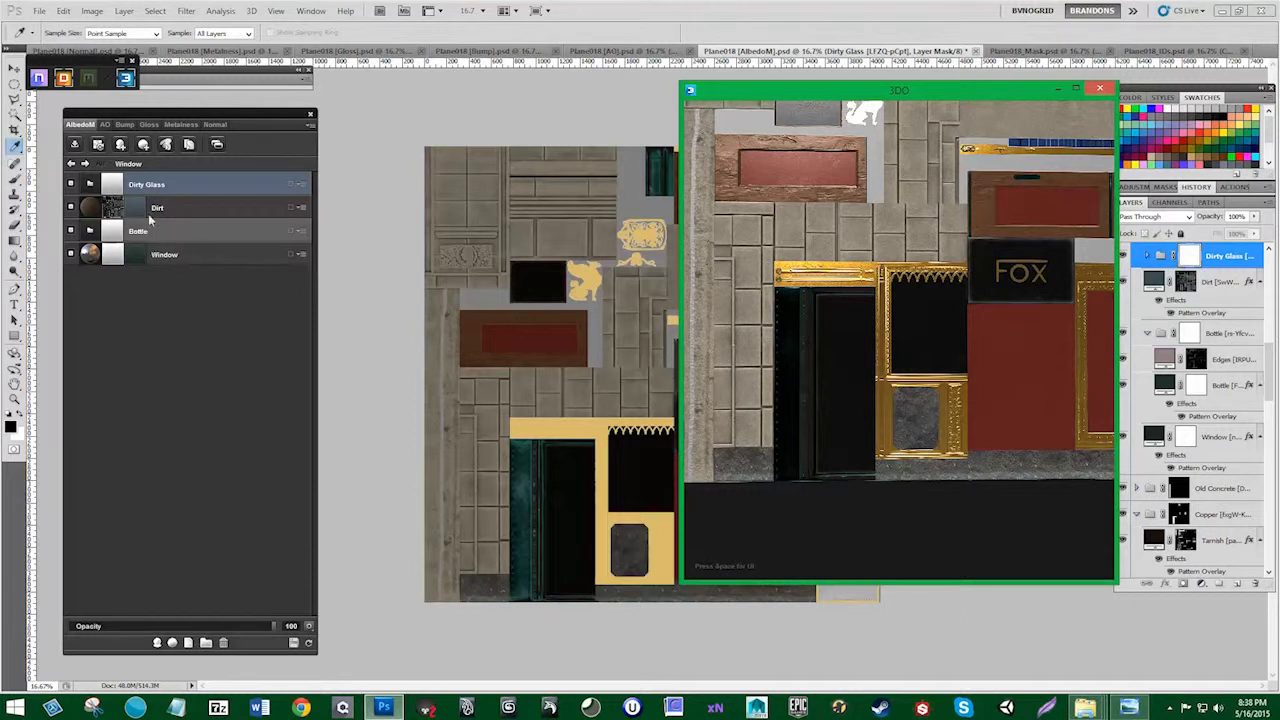
Step: Compare the Top Fumes, Sandy Dirt and Sand weathering masks for the Dirty Glass group and apply Sharp Scratches
{"action": "left_click", "coordinate": [118, 190]}
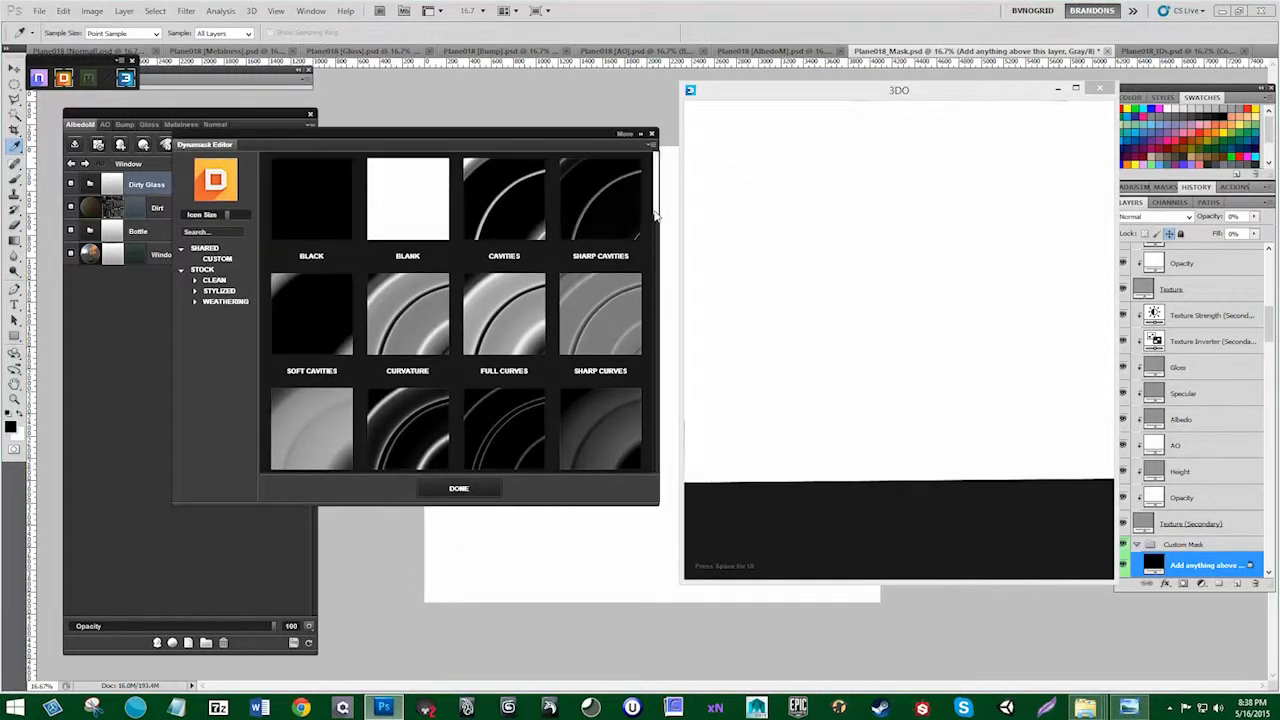
{"action": "scroll", "coordinate": [450, 290], "scroll_direction": "down", "scroll_amount": 1}
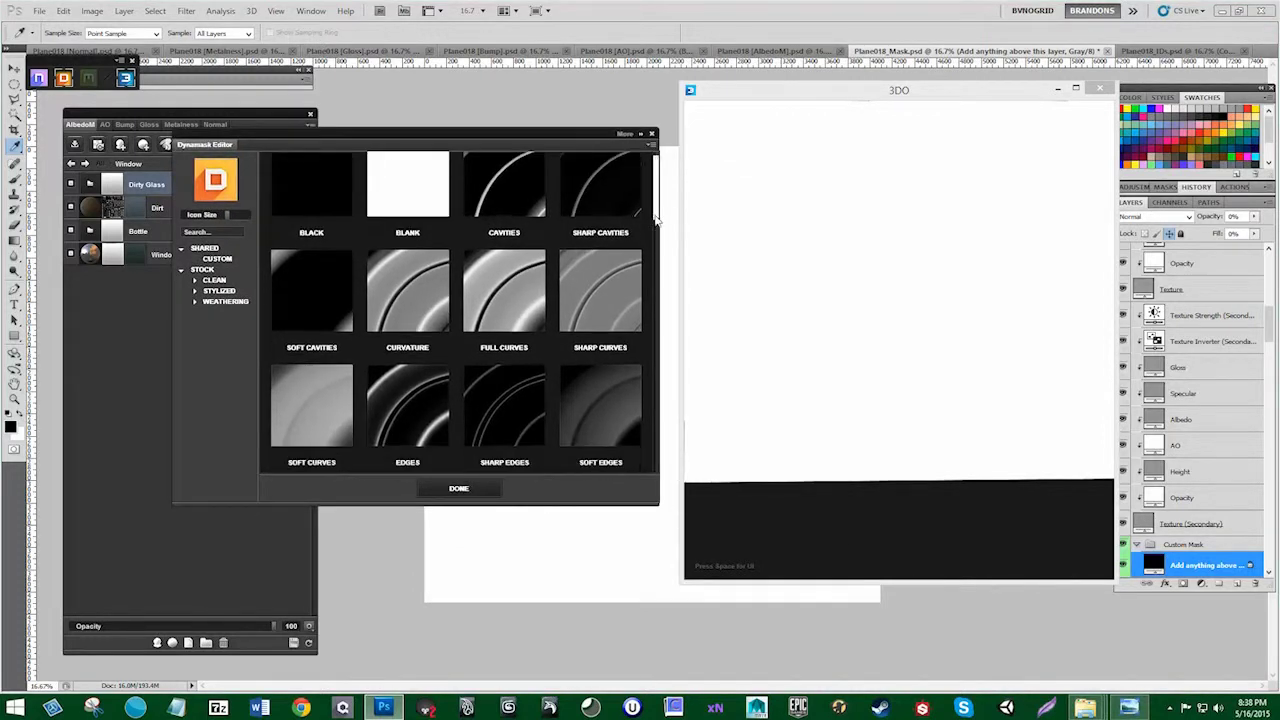
{"action": "left_click", "coordinate": [226, 303]}
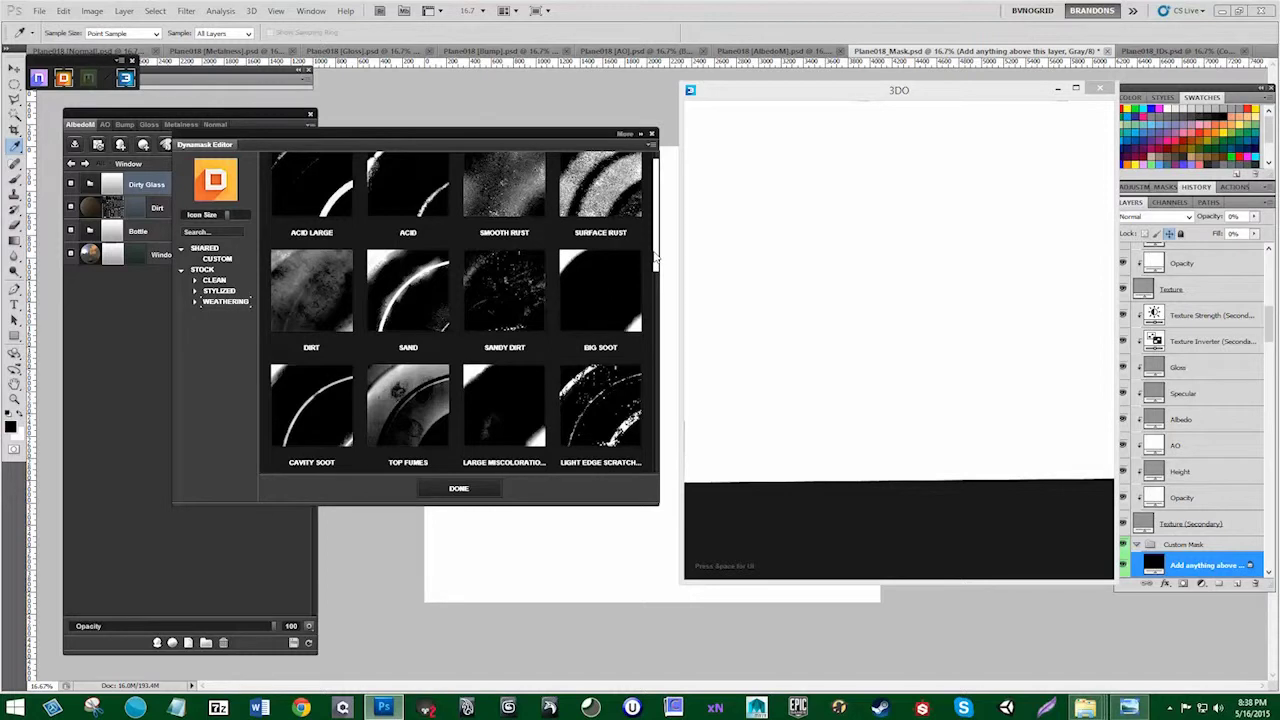
{"action": "scroll", "coordinate": [656, 260], "scroll_direction": "down", "scroll_amount": 1}
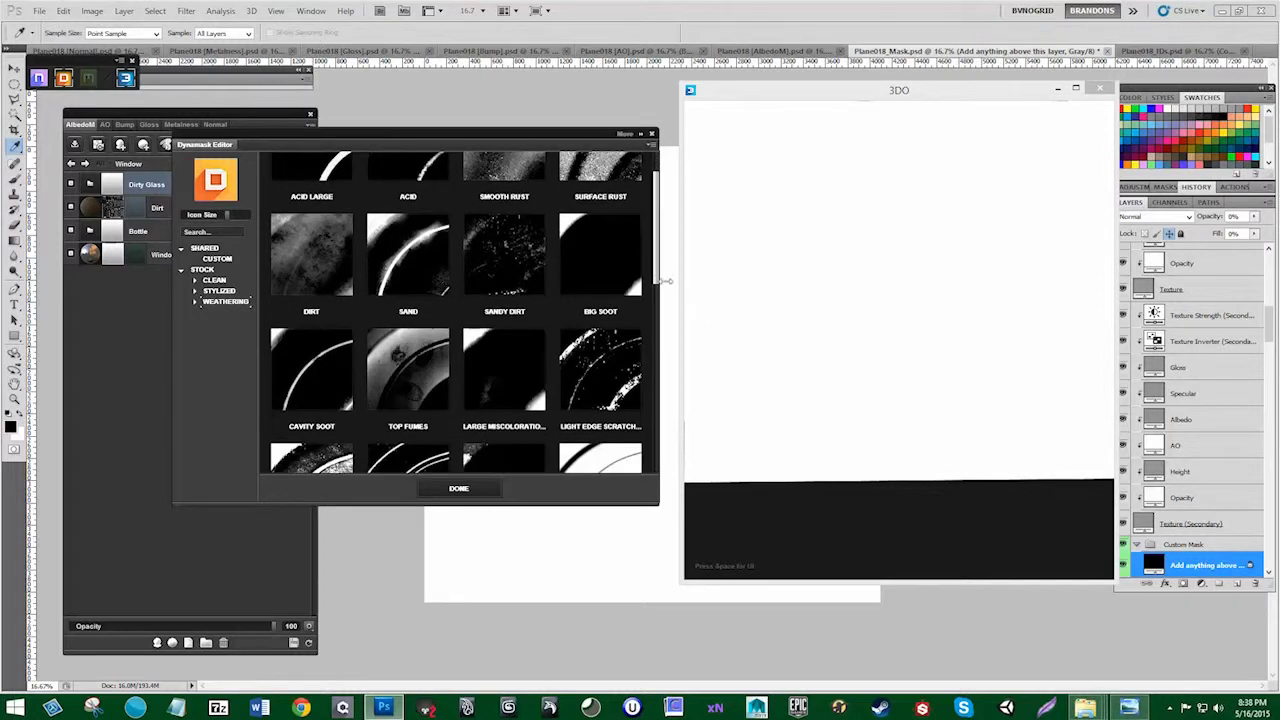
{"action": "mouse_move", "coordinate": [656, 277]}
{"action": "left_mouse_down"}
{"action": "mouse_move", "coordinate": [658, 478]}
{"action": "mouse_move", "coordinate": [643, 263]}
{"action": "left_mouse_up"}
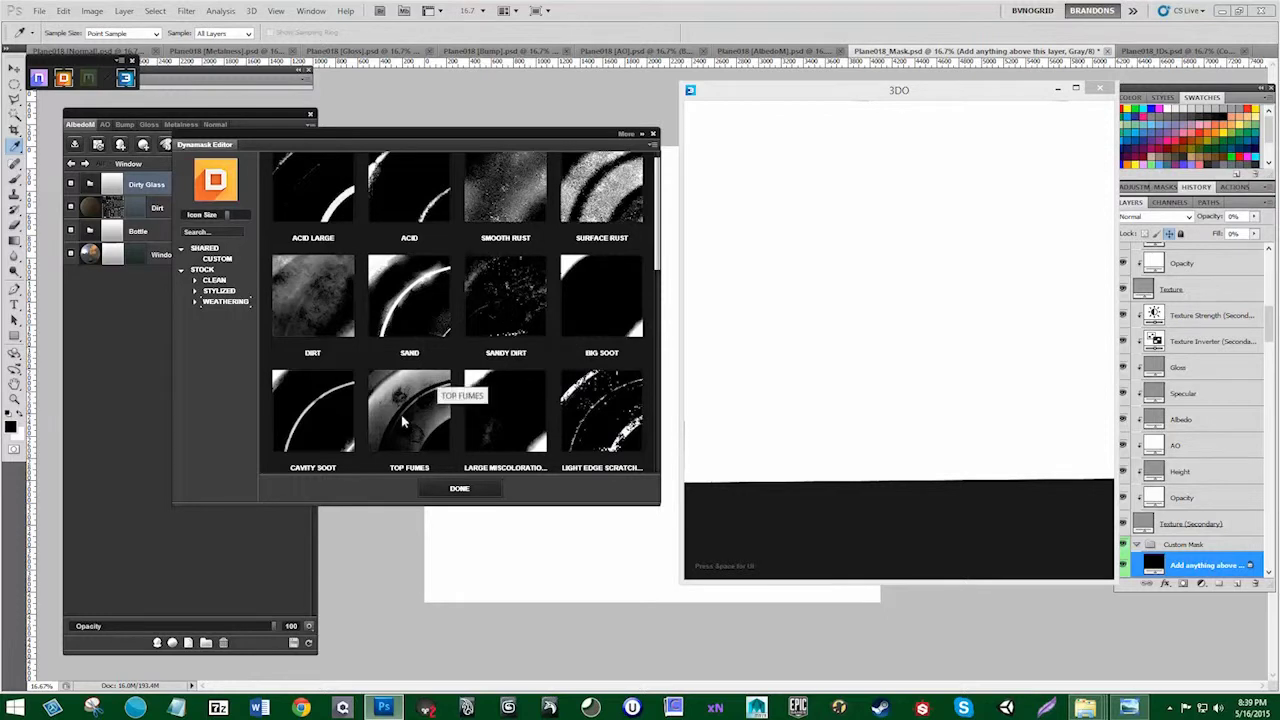
{"action": "left_click", "coordinate": [446, 445]}
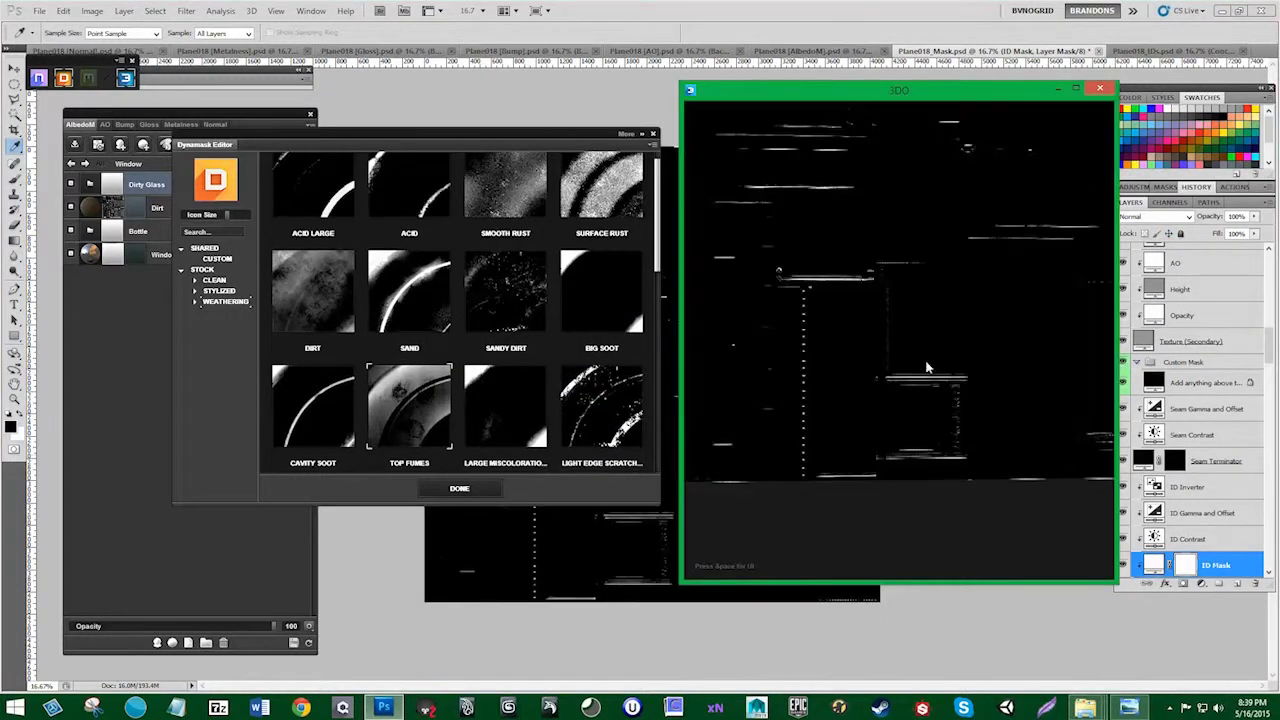
{"action": "left_click", "coordinate": [507, 322]}
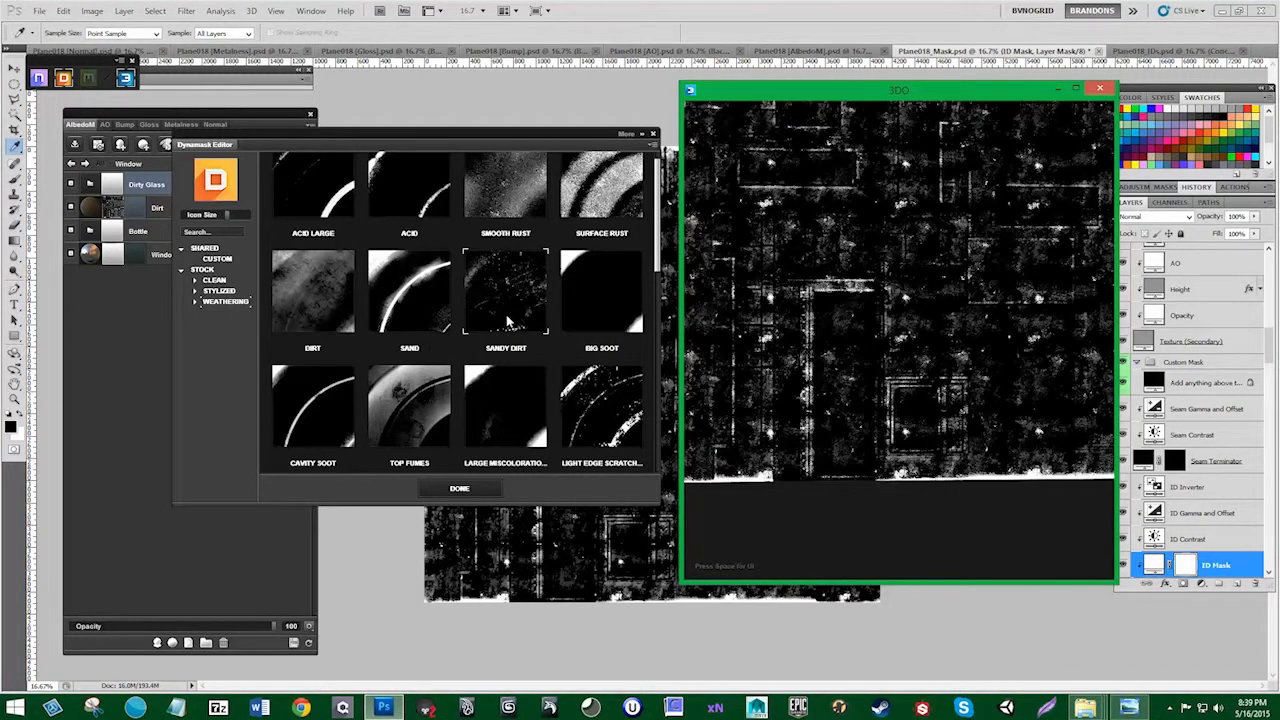
{"action": "left_click", "coordinate": [405, 316]}
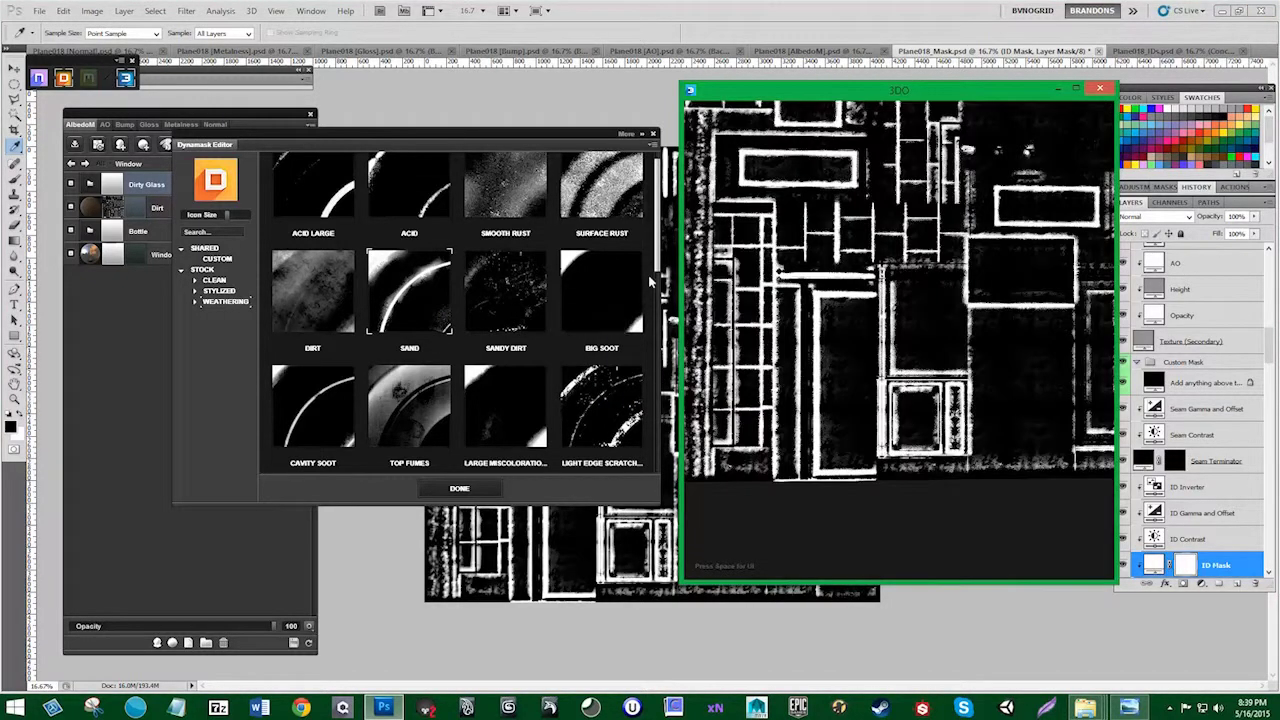
{"action": "left_click_drag", "start_coordinate": [656, 270], "coordinate": [660, 335]}
{"action": "right_click", "coordinate": [660, 335]}
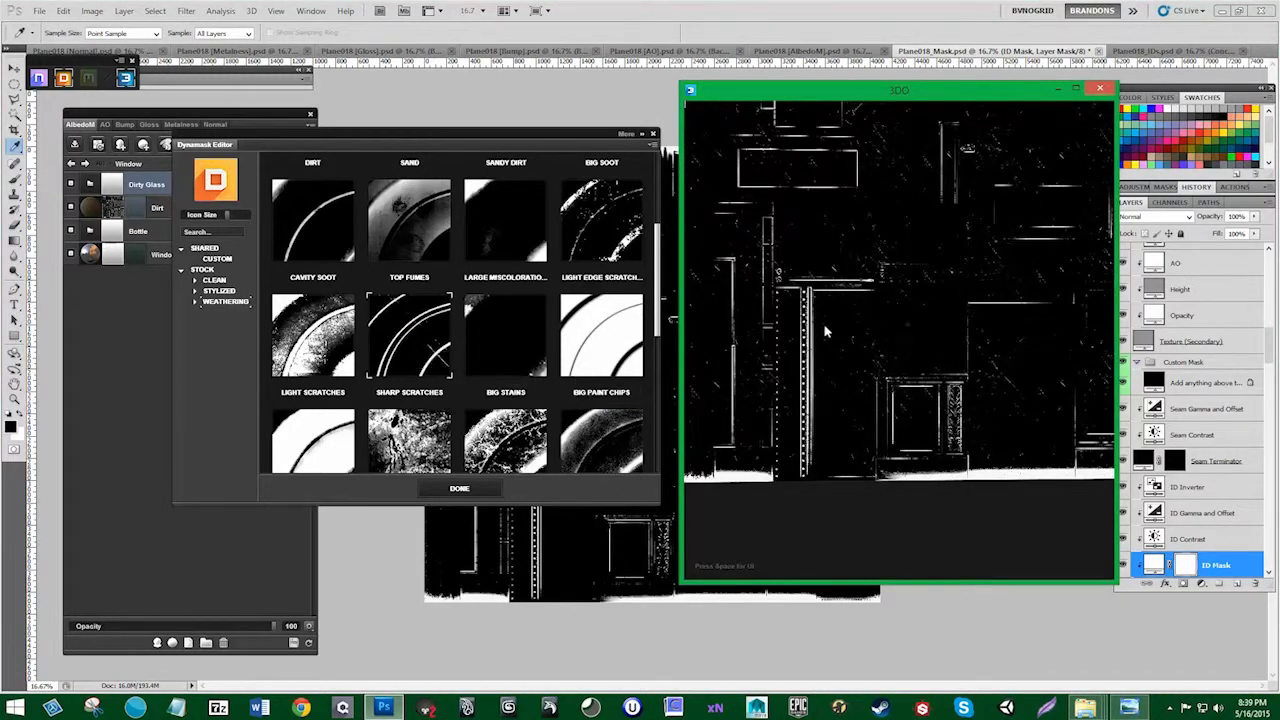
{"action": "left_click", "coordinate": [458, 489]}
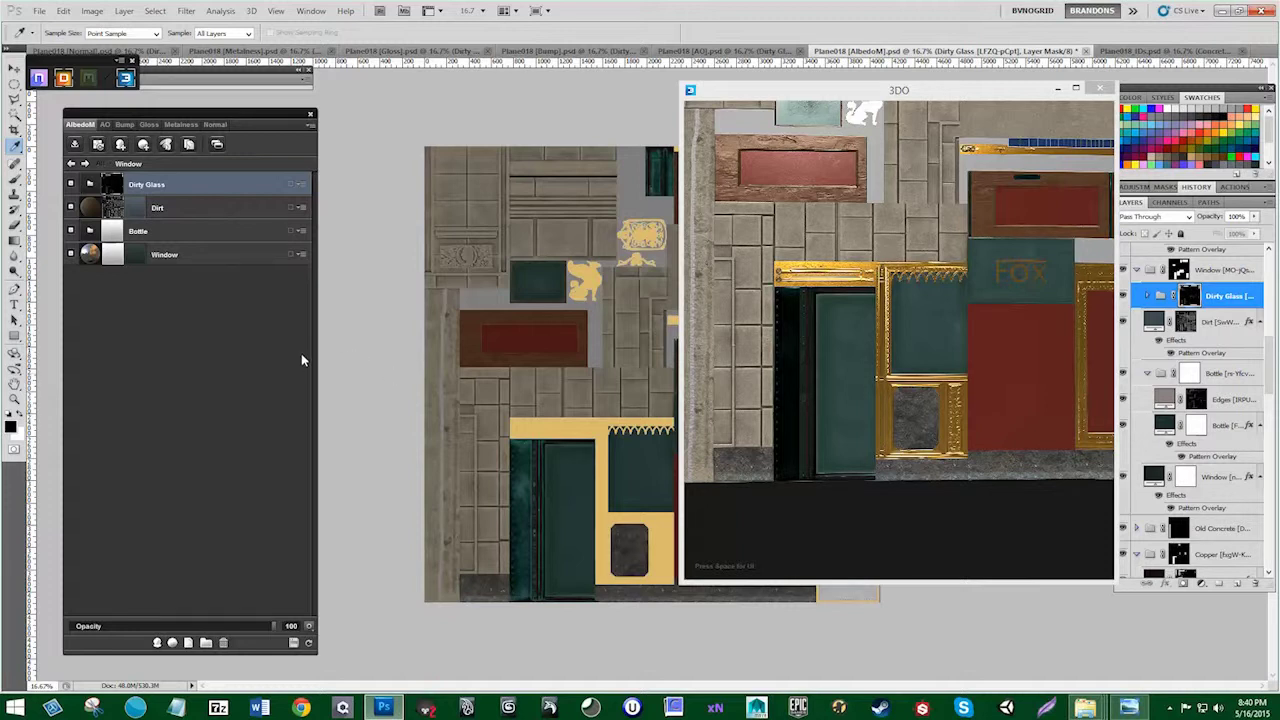
Step: Clear the mask of the Dirt layer in the Window group
{"action": "left_click_drag", "start_coordinate": [841, 397], "coordinate": [848, 367]}
{"action": "scroll", "coordinate": [909, 446], "scroll_direction": "up", "scroll_amount": 3}
{"action": "left_click_drag", "start_coordinate": [909, 448], "coordinate": [915, 259]}
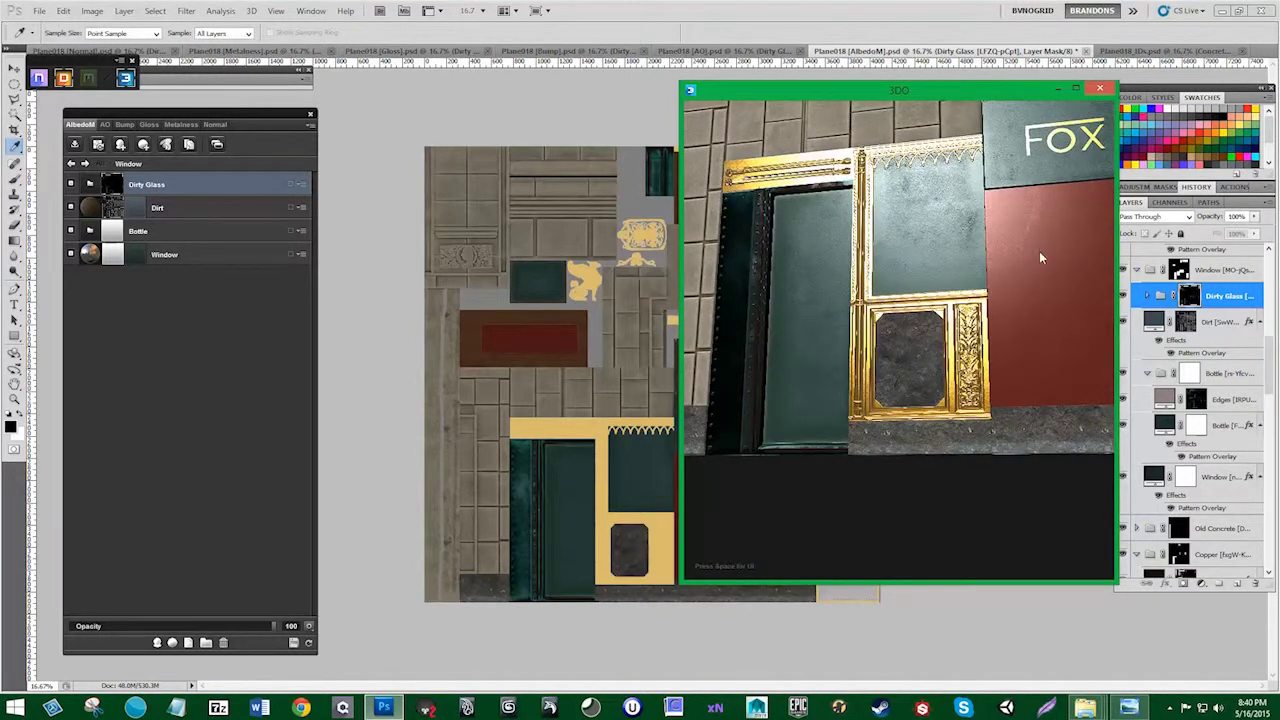
{"action": "left_click_drag", "start_coordinate": [857, 283], "coordinate": [840, 288]}
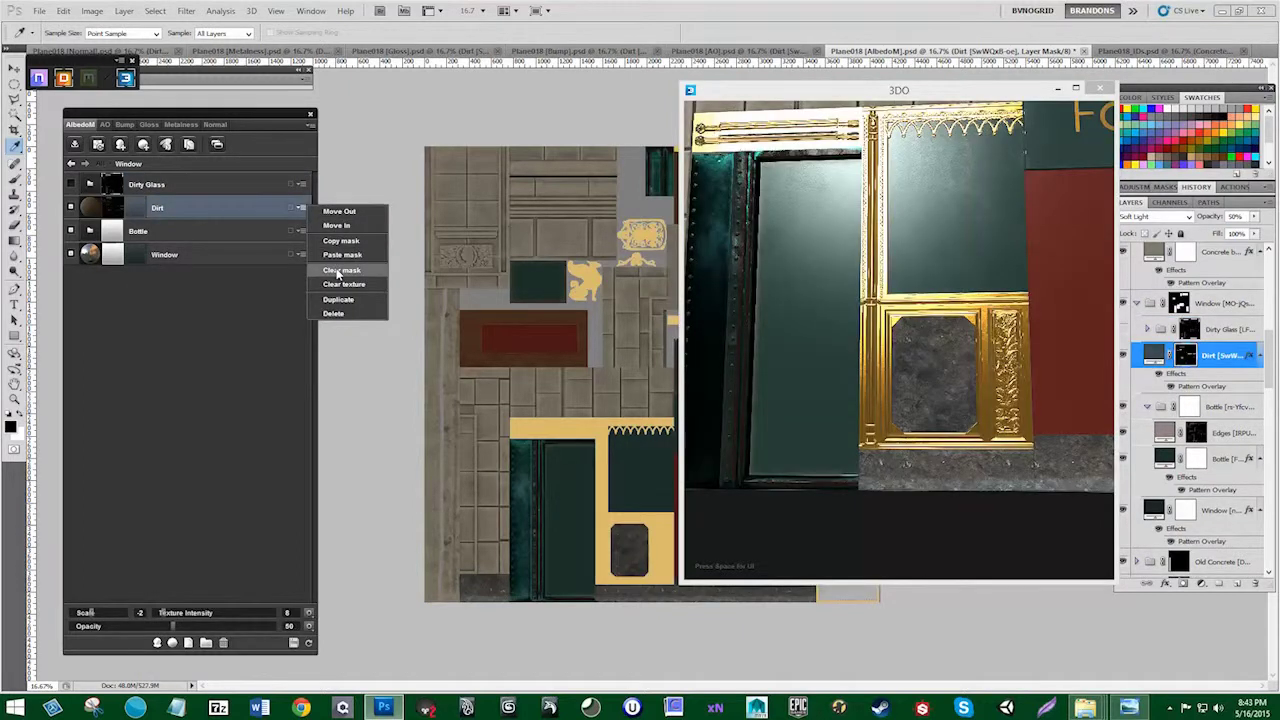
{"action": "left_click", "coordinate": [336, 270]}
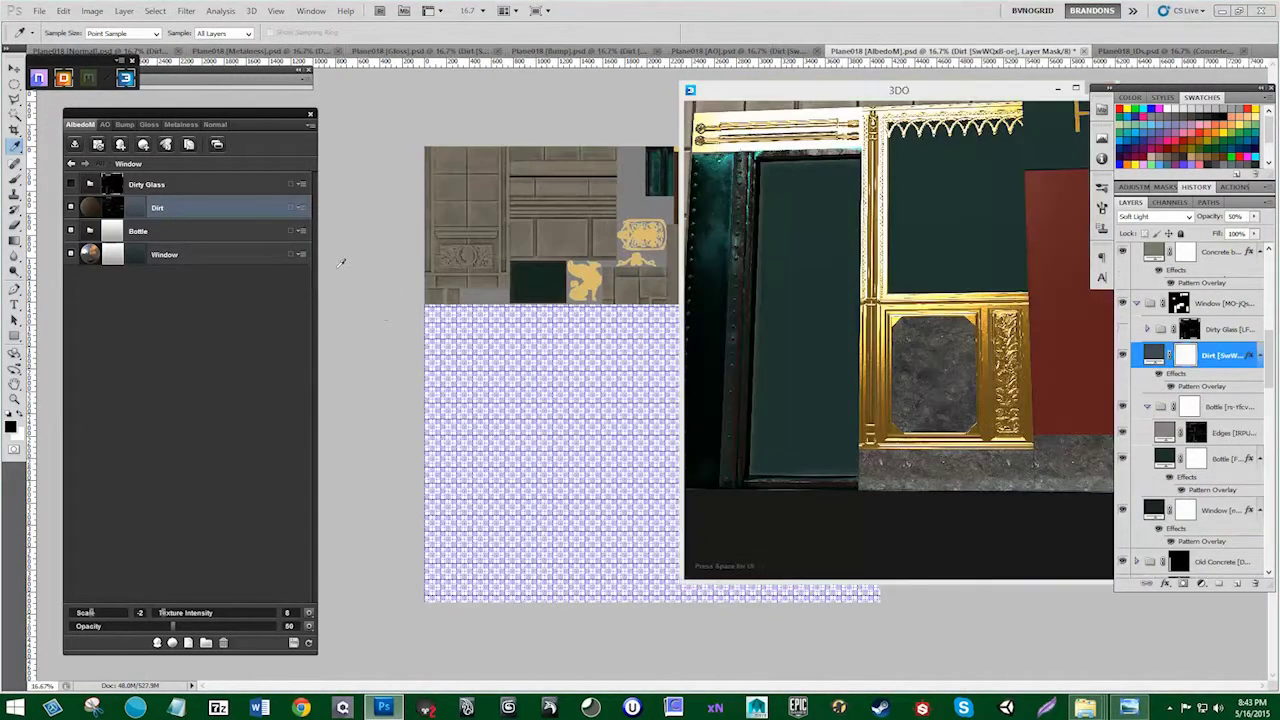
{"action": "mouse_move", "coordinate": [769, 298]}
{"action": "left_mouse_down"}
{"action": "mouse_move", "coordinate": [734, 291]}
{"action": "mouse_move", "coordinate": [704, 315]}
{"action": "mouse_move", "coordinate": [803, 324]}
{"action": "mouse_move", "coordinate": [774, 286]}
{"action": "left_mouse_up"}
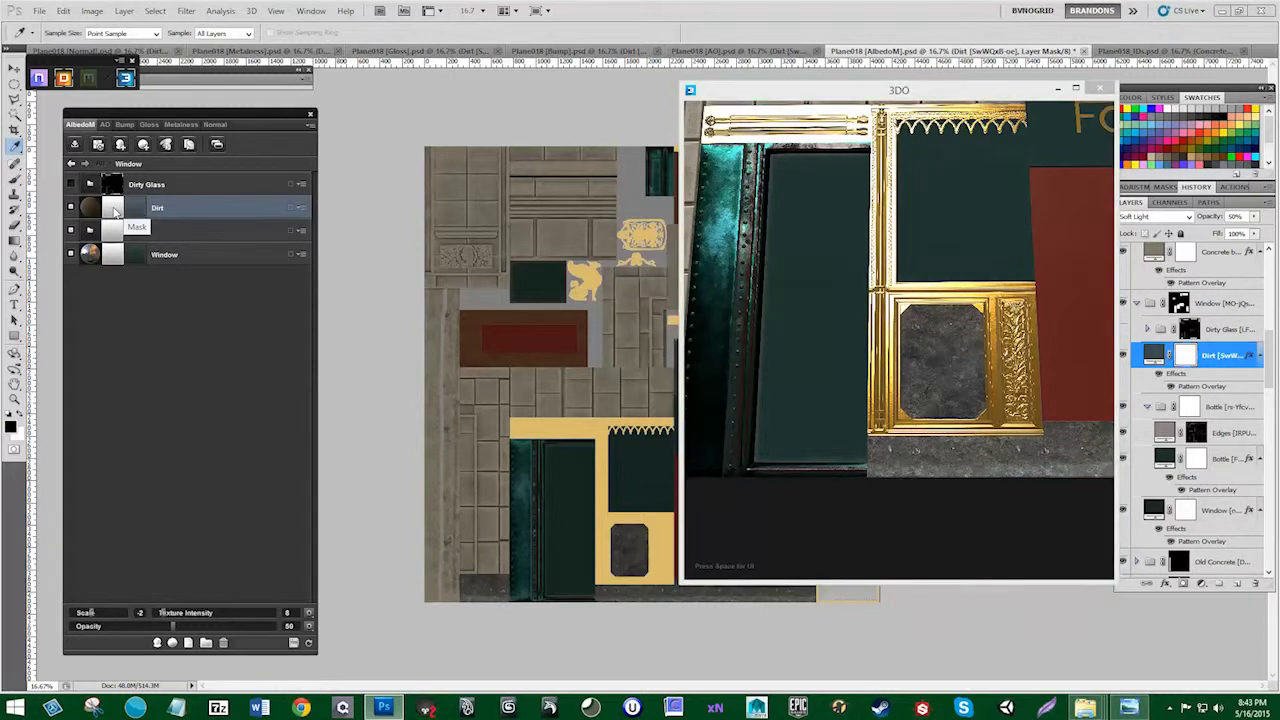
Step: Apply the Occlusion mask preset to the Window group's Dirt layer
{"action": "left_click", "coordinate": [113, 210]}
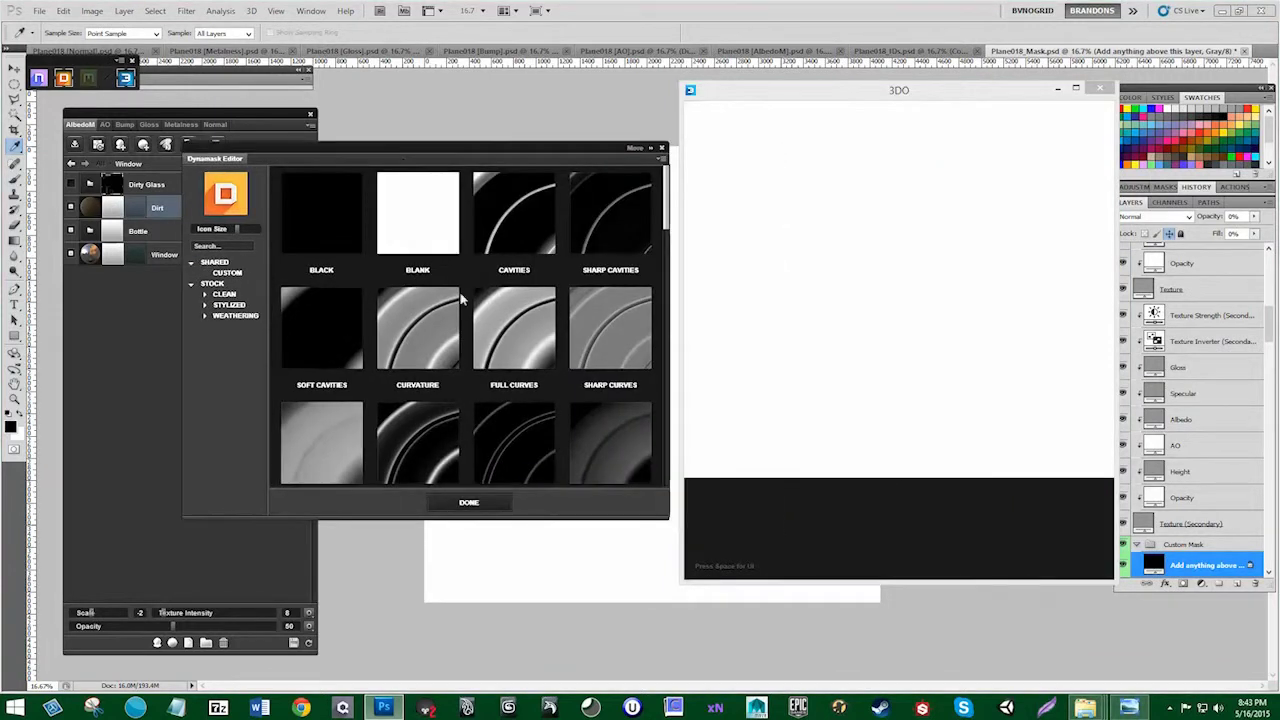
{"action": "left_click_drag", "start_coordinate": [663, 215], "coordinate": [662, 293]}
{"action": "left_click", "coordinate": [619, 204]}
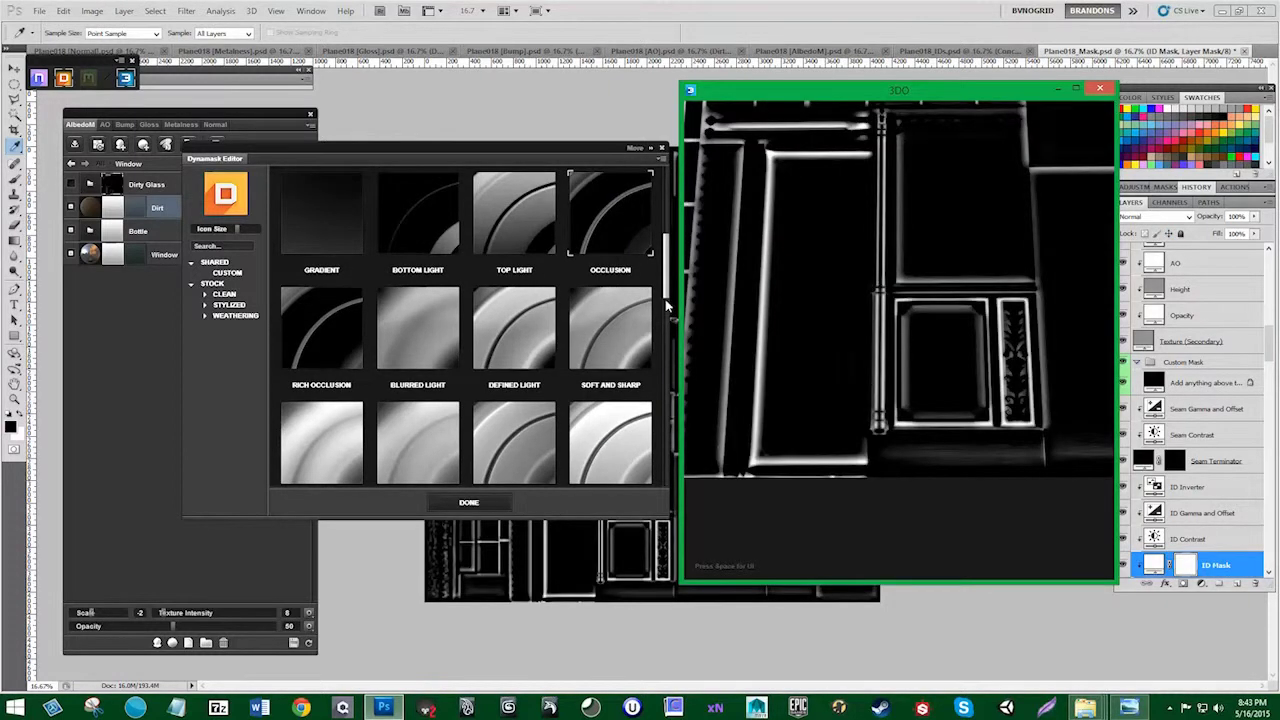
{"action": "left_click_drag", "start_coordinate": [873, 314], "coordinate": [859, 327]}
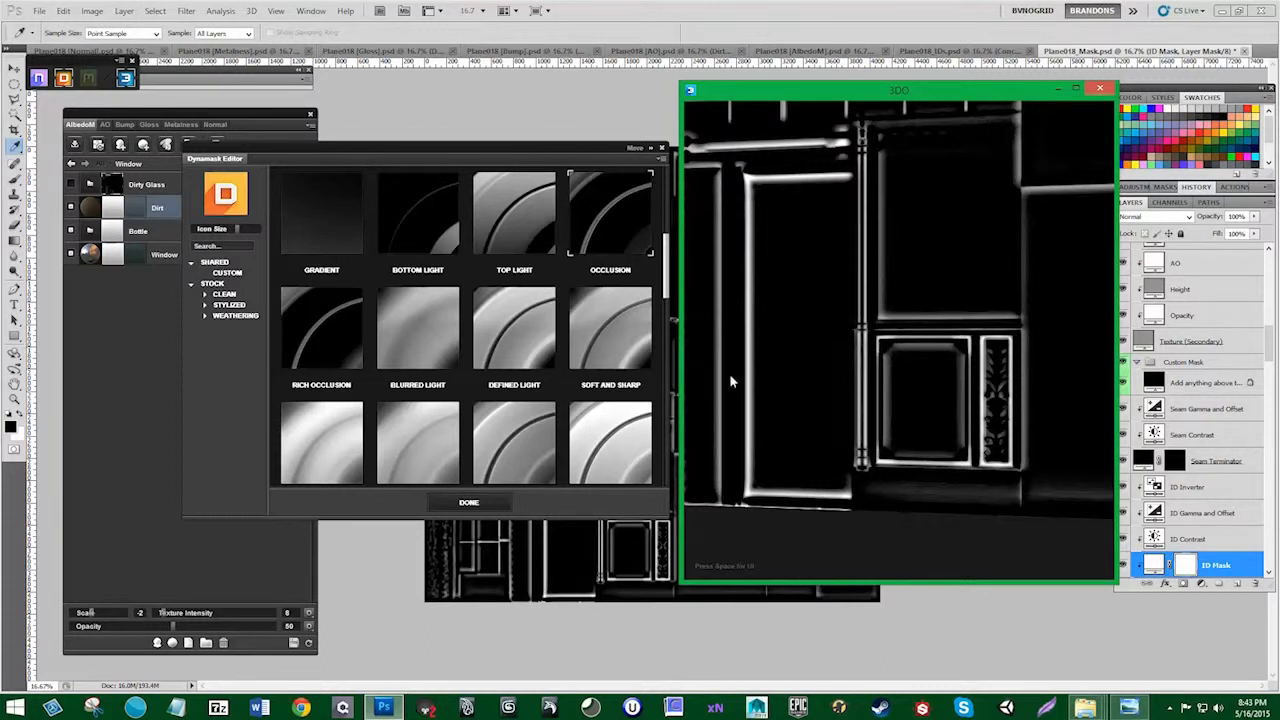
{"action": "left_click", "coordinate": [498, 500]}
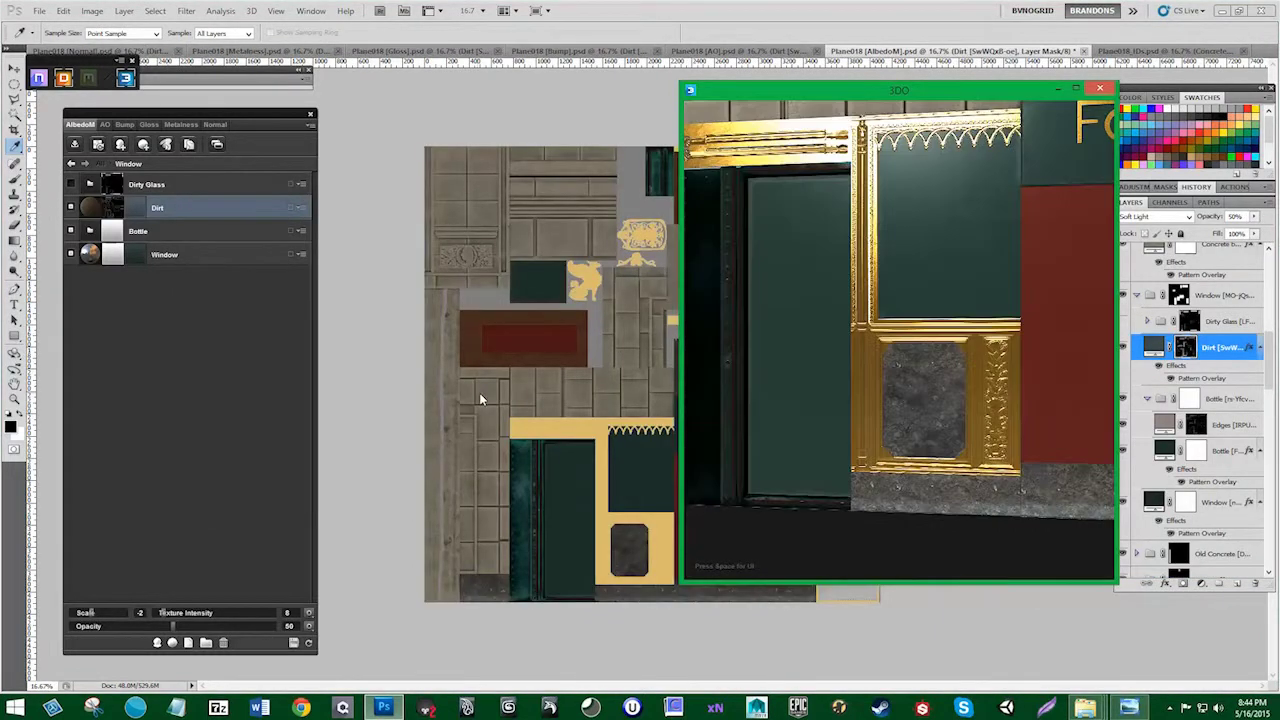
Step: Try a dark teal colour (#041d1b) on the Window group's Dirt layer
{"action": "left_click_drag", "start_coordinate": [822, 401], "coordinate": [858, 385]}
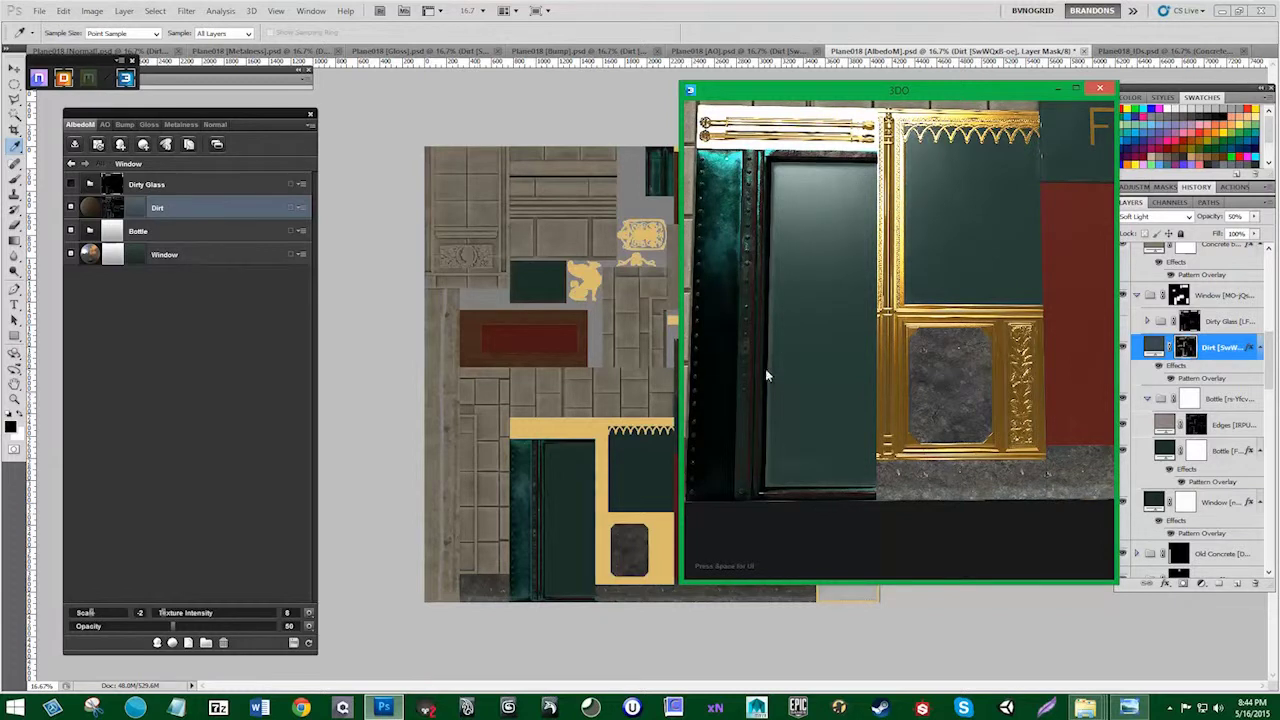
{"action": "left_click_drag", "start_coordinate": [924, 334], "coordinate": [901, 320]}
{"action": "scroll", "coordinate": [873, 305], "scroll_direction": "up", "scroll_amount": 3}
{"action": "scroll", "coordinate": [873, 311], "scroll_direction": "down", "scroll_amount": 5}
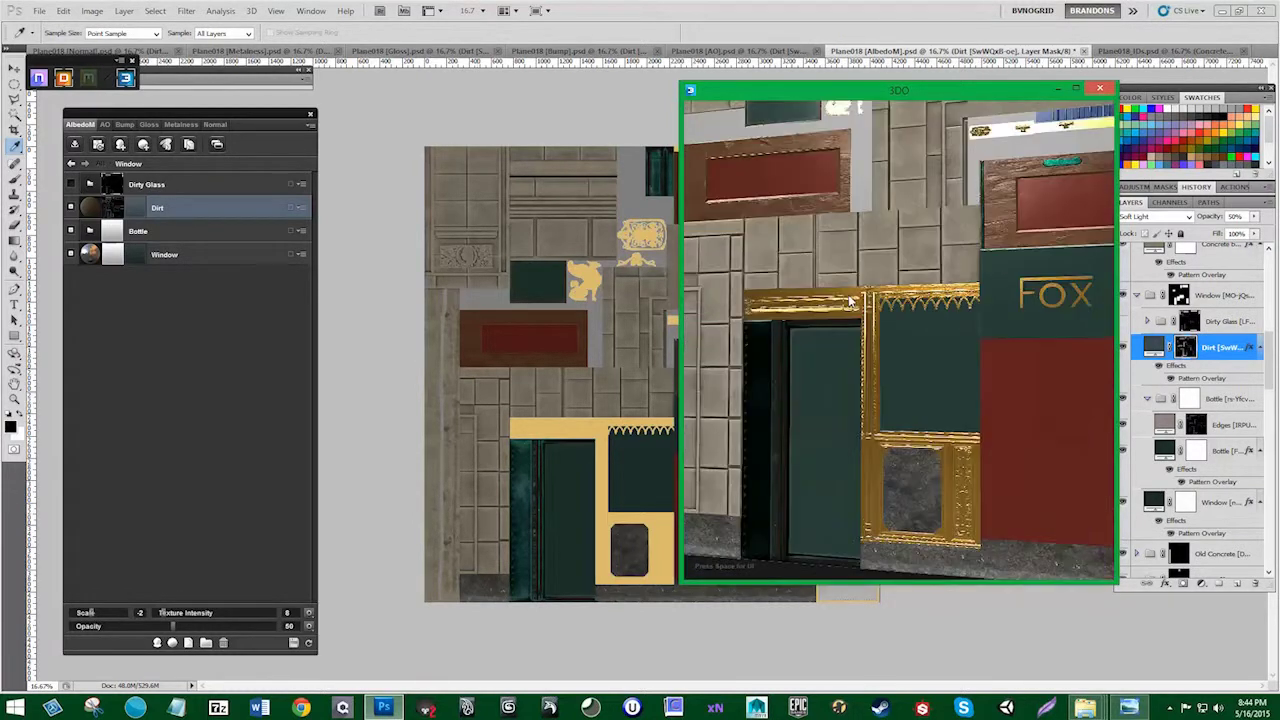
{"action": "scroll", "coordinate": [912, 411], "scroll_direction": "up", "scroll_amount": 5}
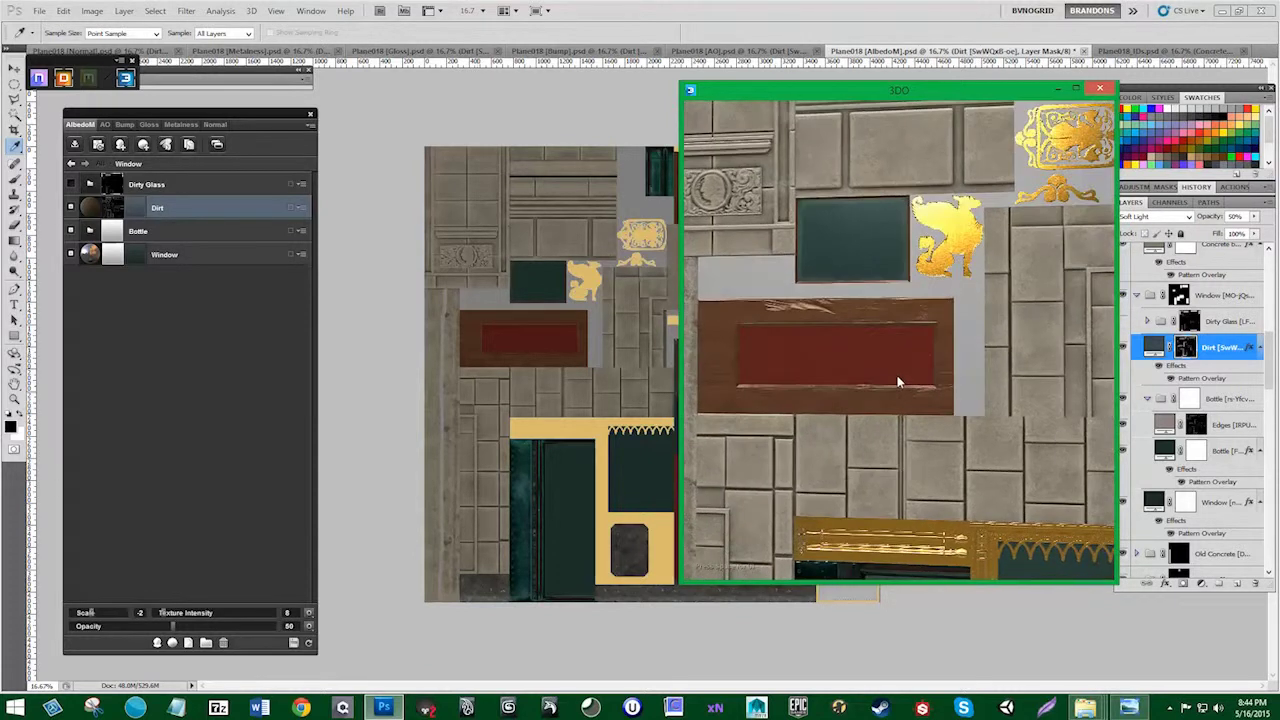
{"action": "scroll", "coordinate": [940, 437], "scroll_direction": "up", "scroll_amount": 5}
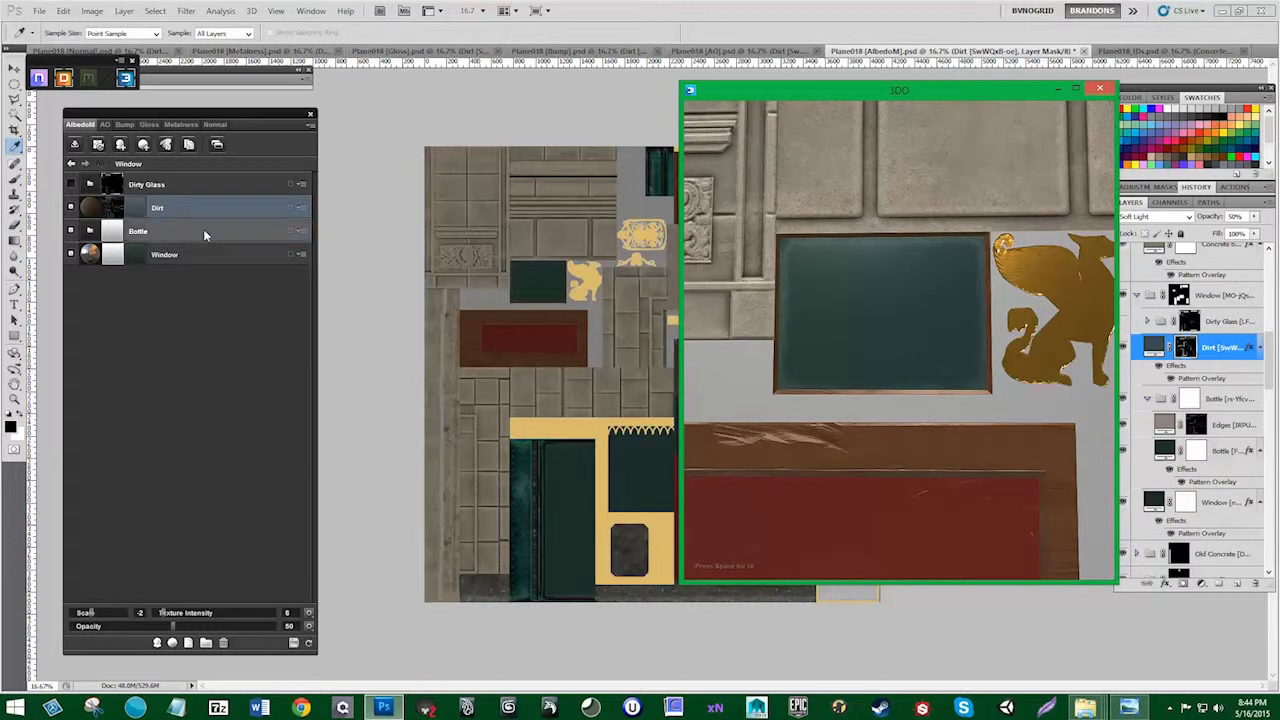
{"action": "left_click", "coordinate": [135, 207]}
{"action": "left_click_drag", "start_coordinate": [880, 112], "coordinate": [473, 119]}
{"action": "left_click", "coordinate": [497, 311]}
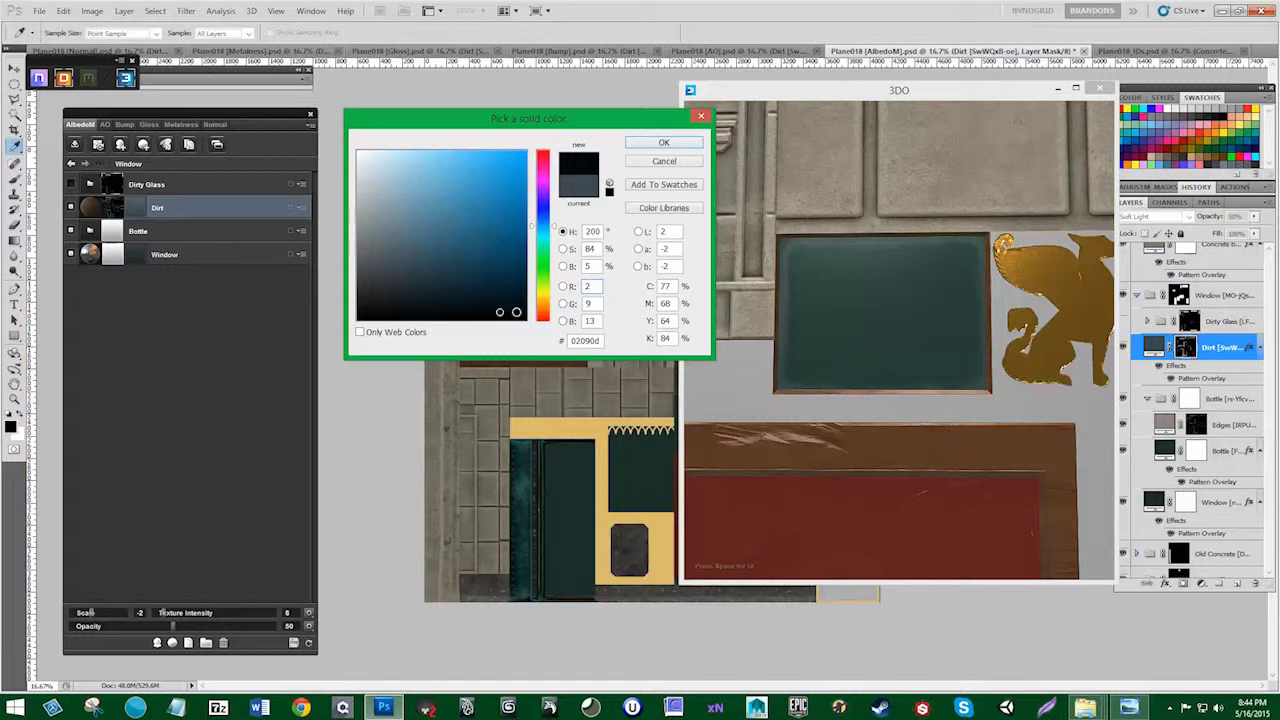
{"action": "left_click", "coordinate": [510, 308]}
{"action": "left_click", "coordinate": [372, 155]}
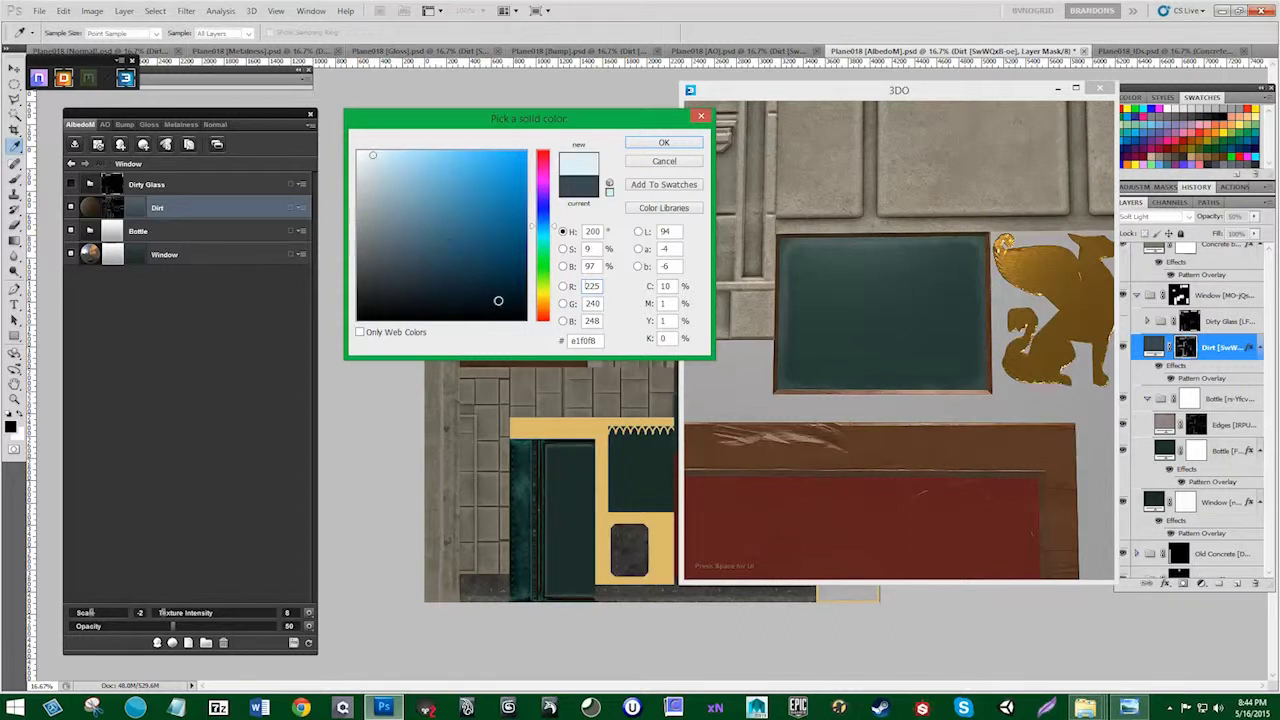
{"action": "left_click", "coordinate": [498, 300]}
{"action": "left_click", "coordinate": [548, 239]}
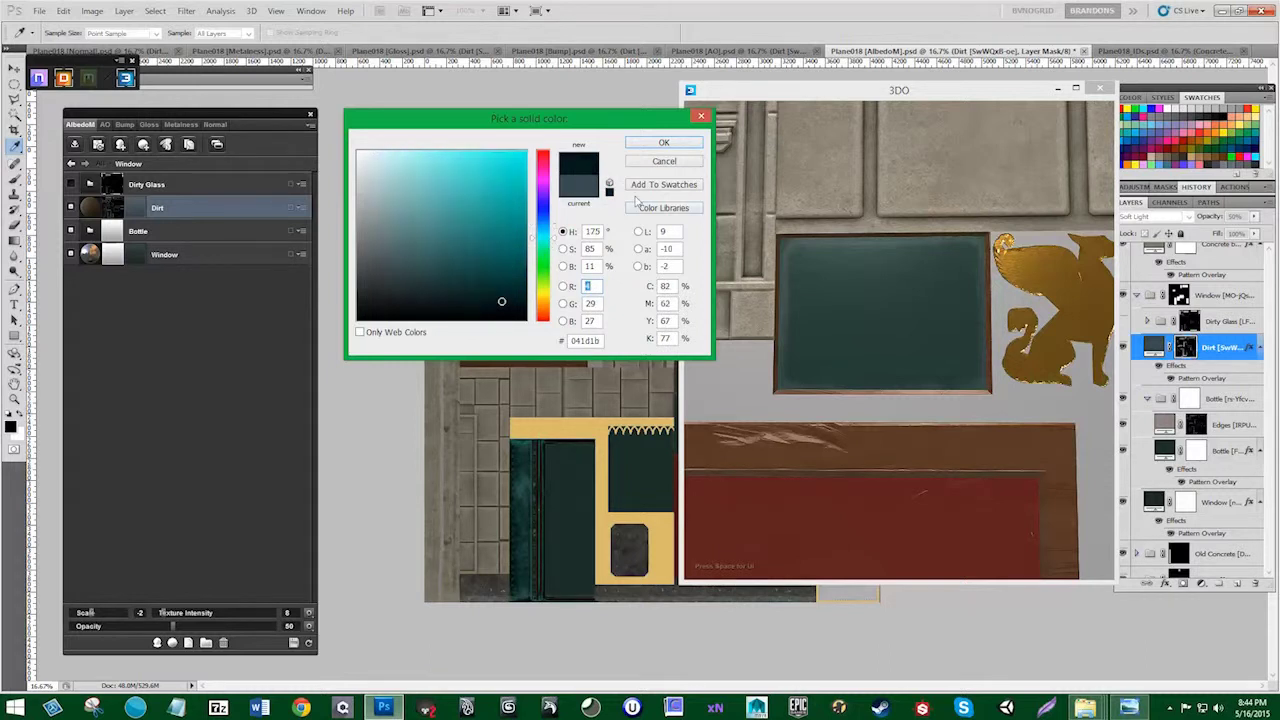
{"action": "left_click", "coordinate": [663, 142]}
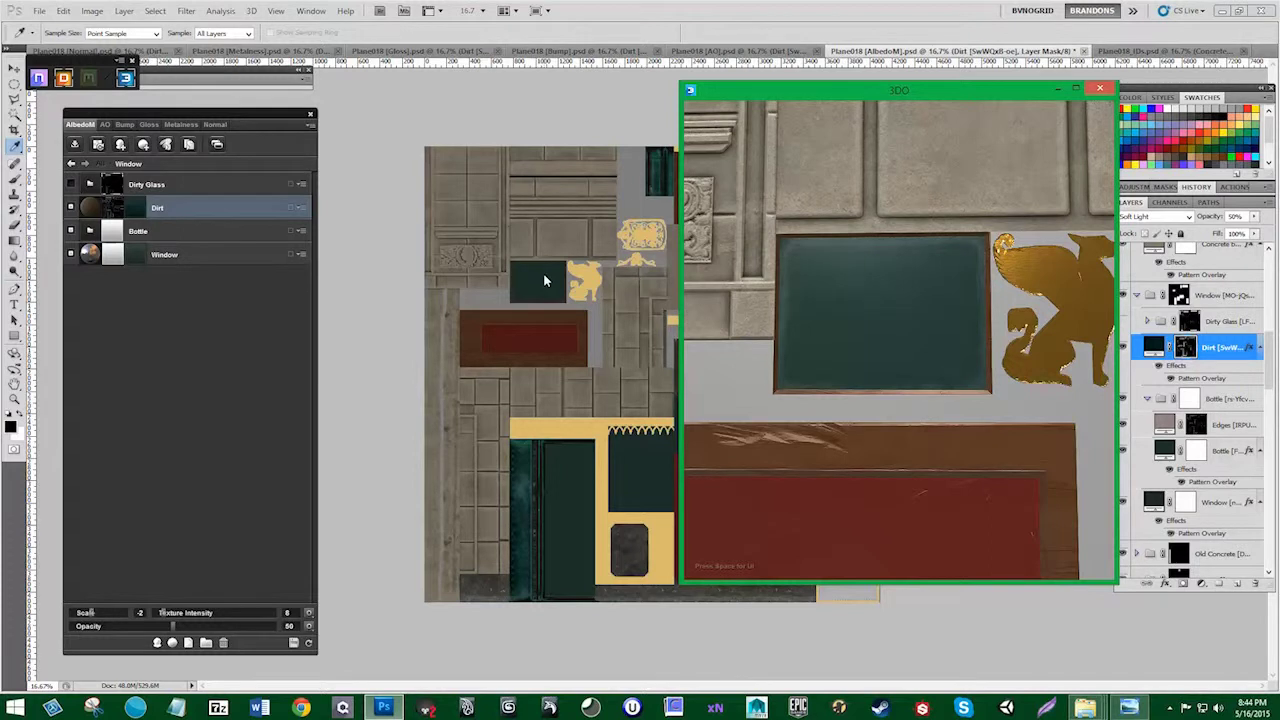
{"action": "mouse_move", "coordinate": [873, 309]}
{"action": "left_mouse_down"}
{"action": "mouse_move", "coordinate": [856, 308]}
{"action": "mouse_move", "coordinate": [883, 302]}
{"action": "left_mouse_up"}
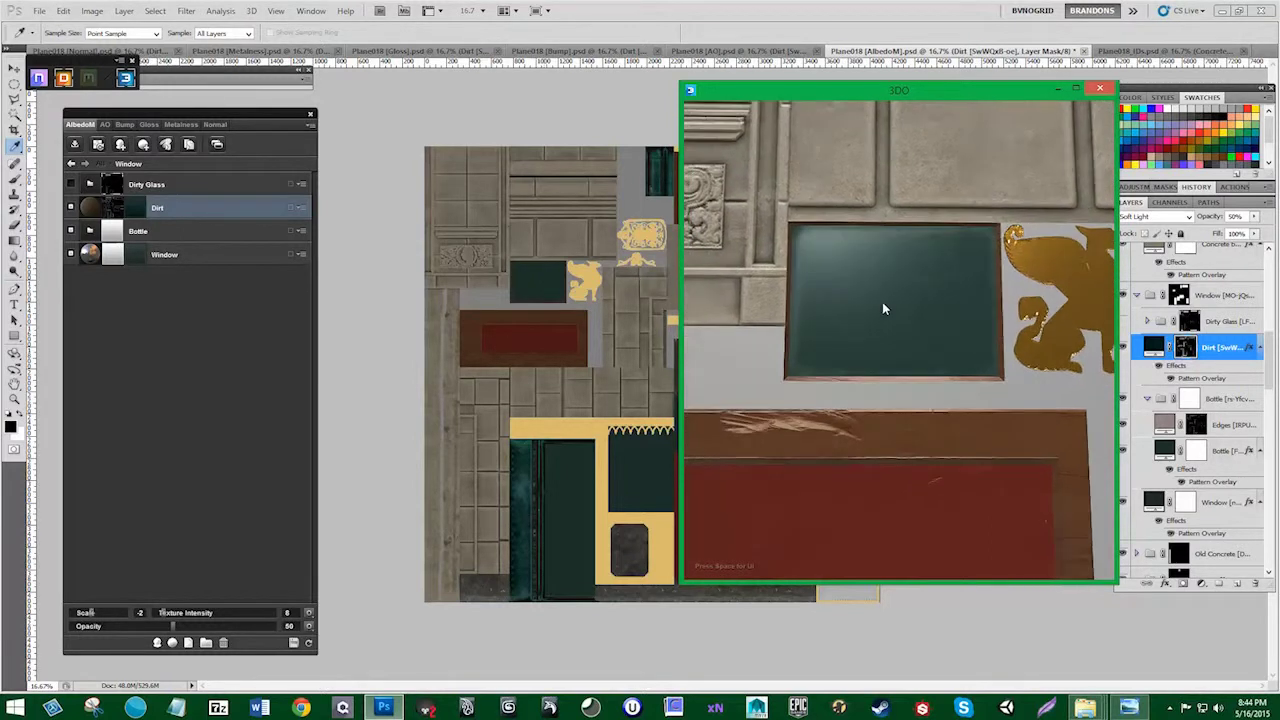
Step: Try a pale teal colour (#d0e7e5) on the Window group's Dirt layer
{"action": "left_click", "coordinate": [134, 206]}
{"action": "left_click", "coordinate": [362, 163]}
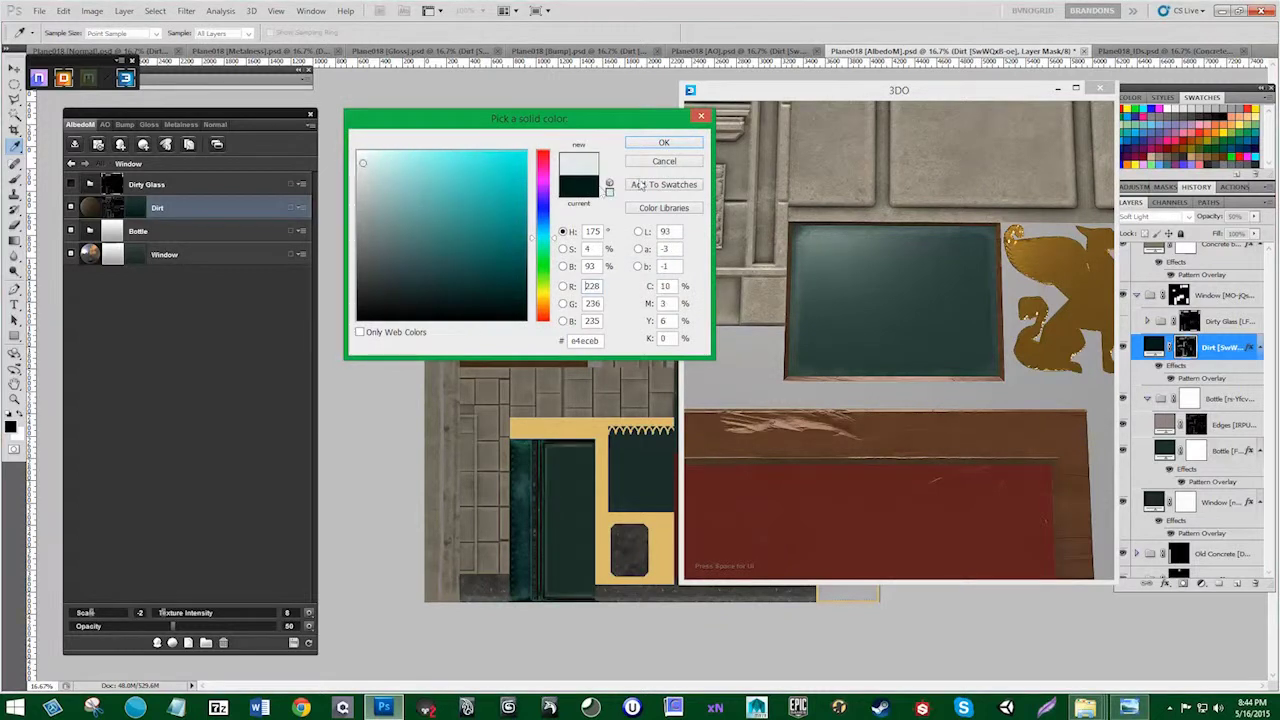
{"action": "left_click", "coordinate": [517, 310]}
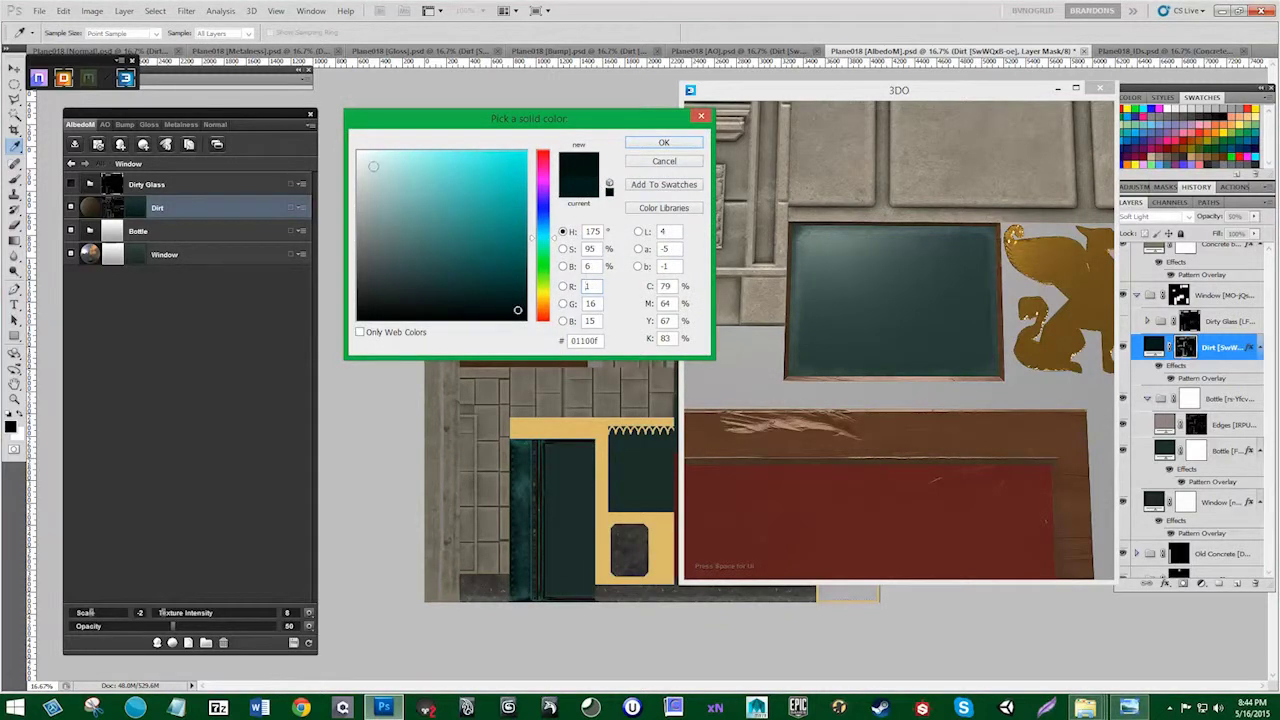
{"action": "left_click", "coordinate": [373, 166]}
{"action": "left_click", "coordinate": [663, 143]}
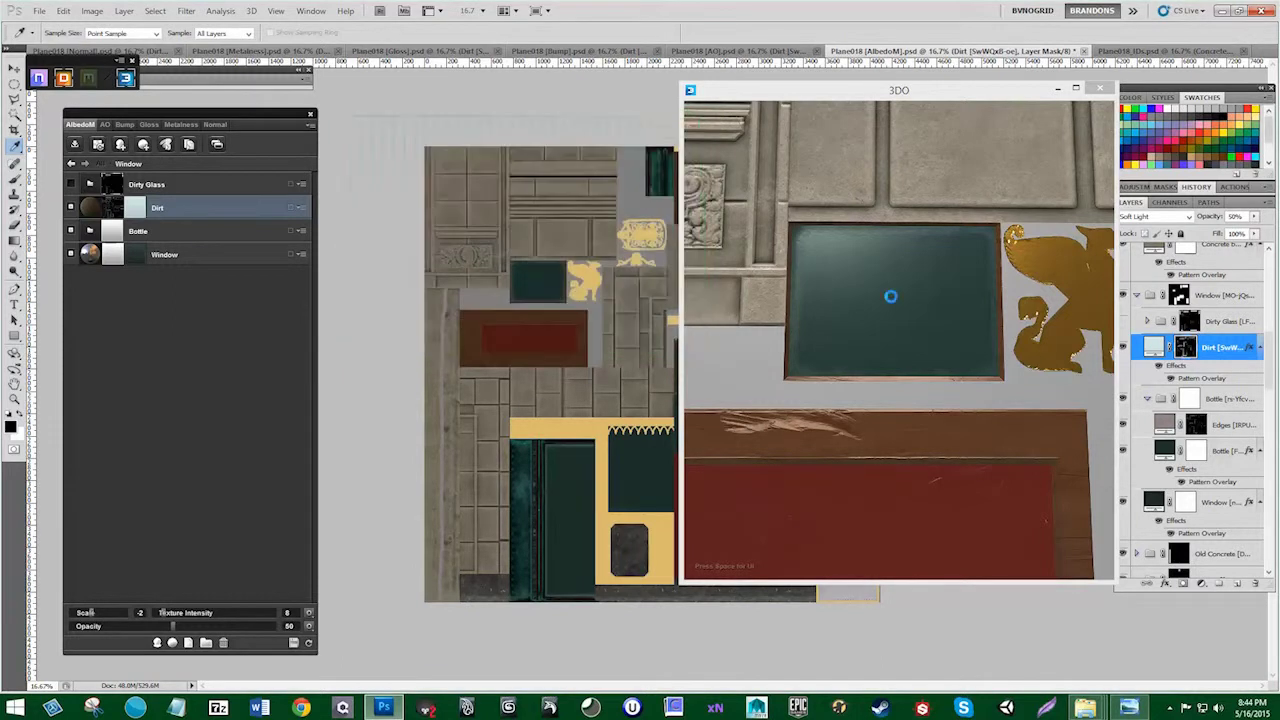
{"action": "left_click", "coordinate": [862, 321]}
{"action": "scroll", "coordinate": [876, 326], "scroll_direction": "down", "scroll_amount": 2}
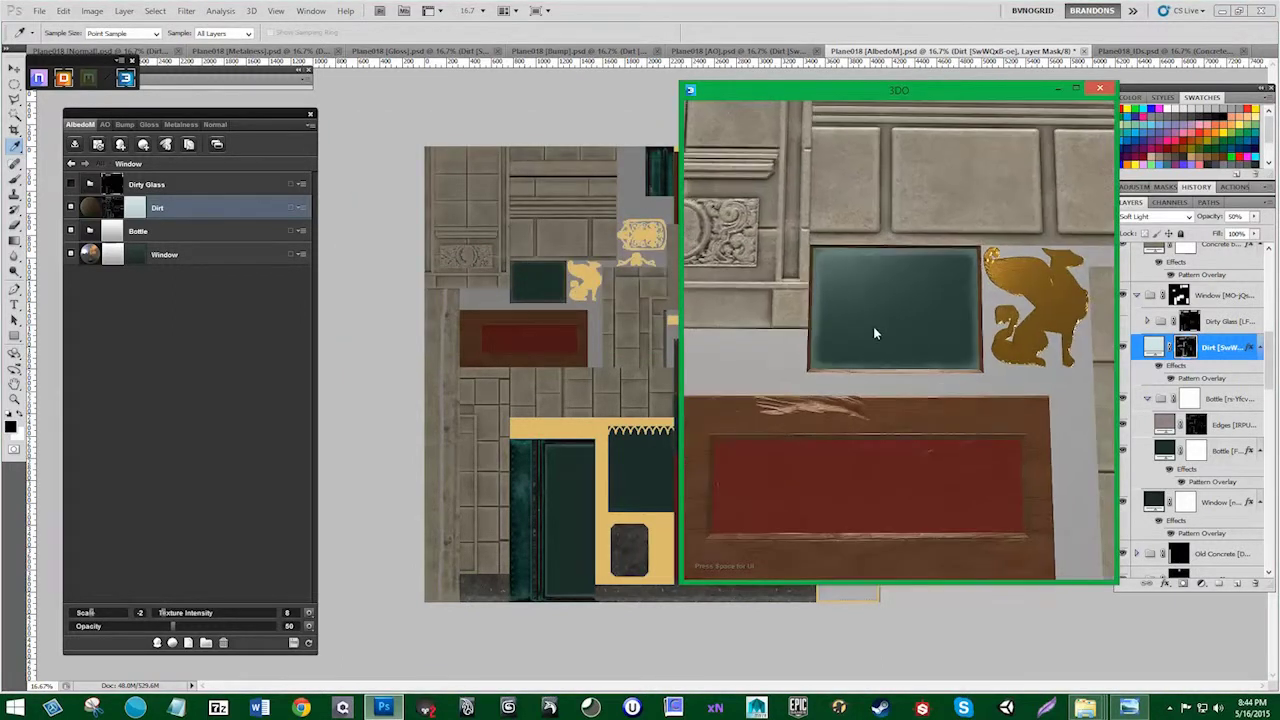
Step: Change the Window group's Dirt layer colour to a near-black teal and check the glass edges in the 3D preview
{"action": "left_click_drag", "start_coordinate": [873, 326], "coordinate": [881, 282]}
{"action": "scroll", "coordinate": [916, 411], "scroll_direction": "down", "scroll_amount": 4}
{"action": "scroll", "coordinate": [916, 411], "scroll_direction": "down", "scroll_amount": 2}
{"action": "scroll", "coordinate": [884, 423], "scroll_direction": "up", "scroll_amount": 3}
{"action": "scroll", "coordinate": [884, 423], "scroll_direction": "up", "scroll_amount": 2}
{"action": "left_click_drag", "start_coordinate": [914, 411], "coordinate": [882, 385]}
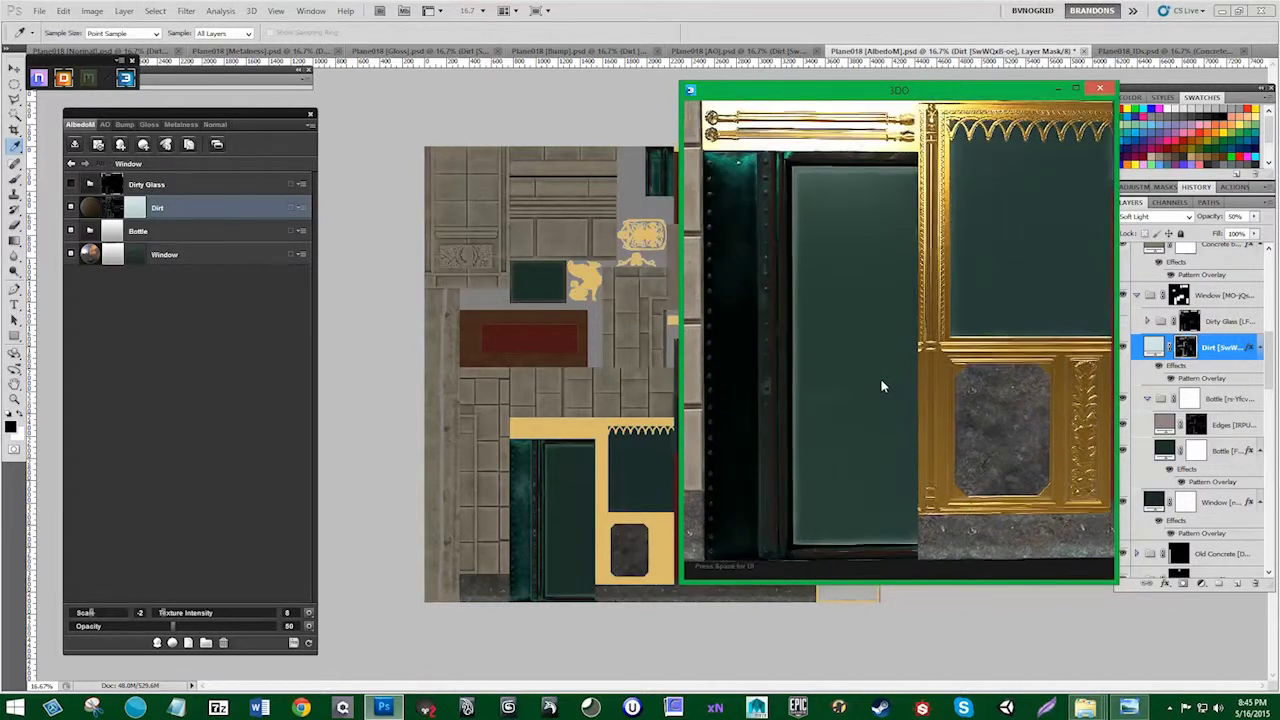
{"action": "left_click", "coordinate": [139, 208]}
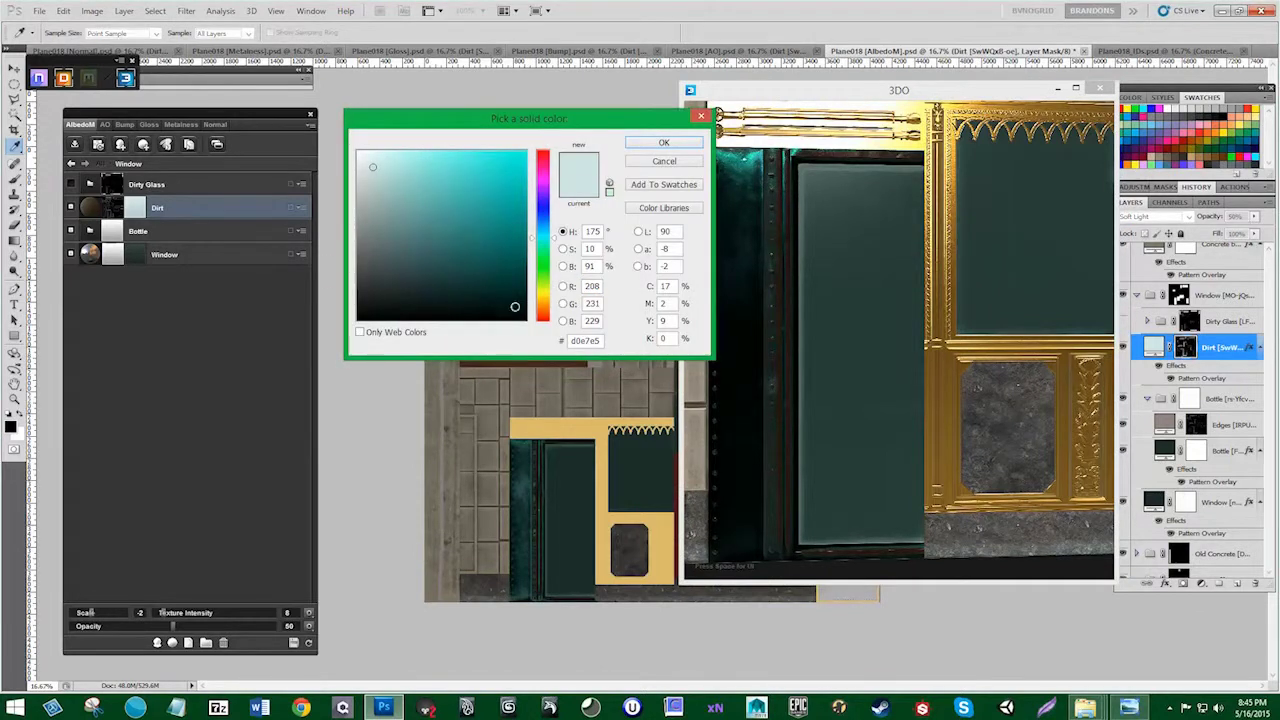
{"action": "left_click", "coordinate": [515, 307]}
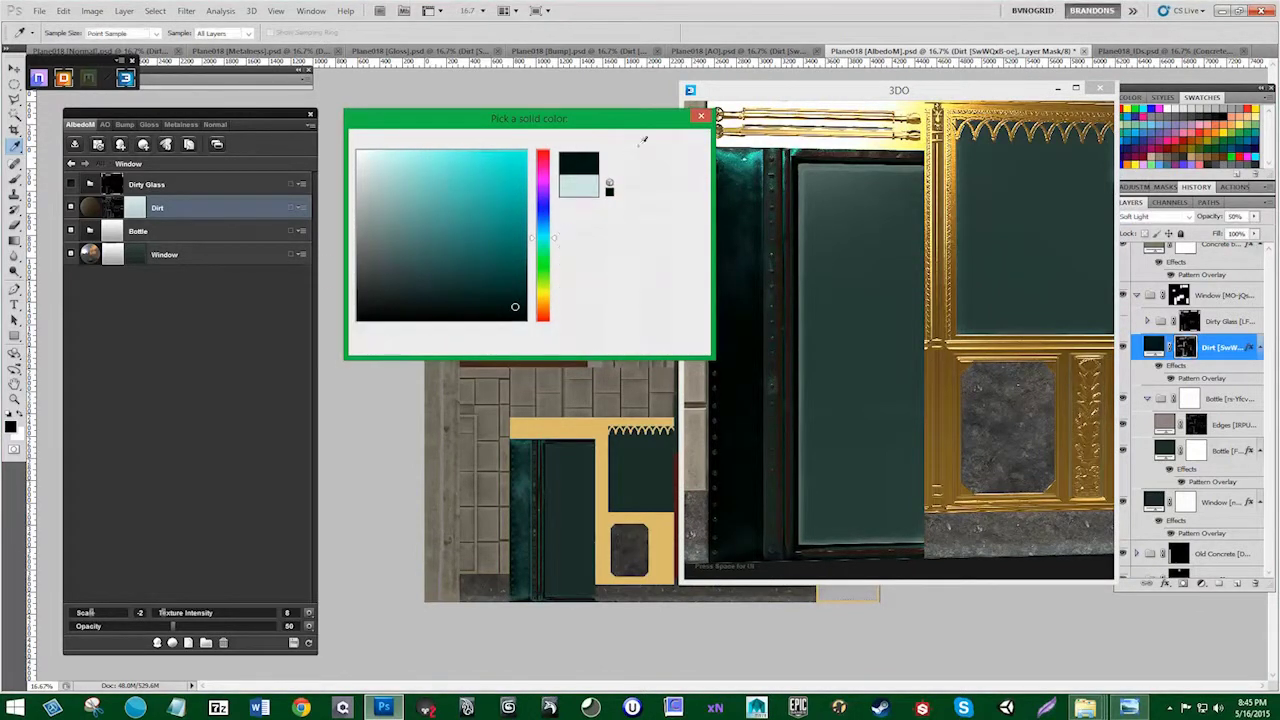
{"action": "left_click", "coordinate": [663, 142]}
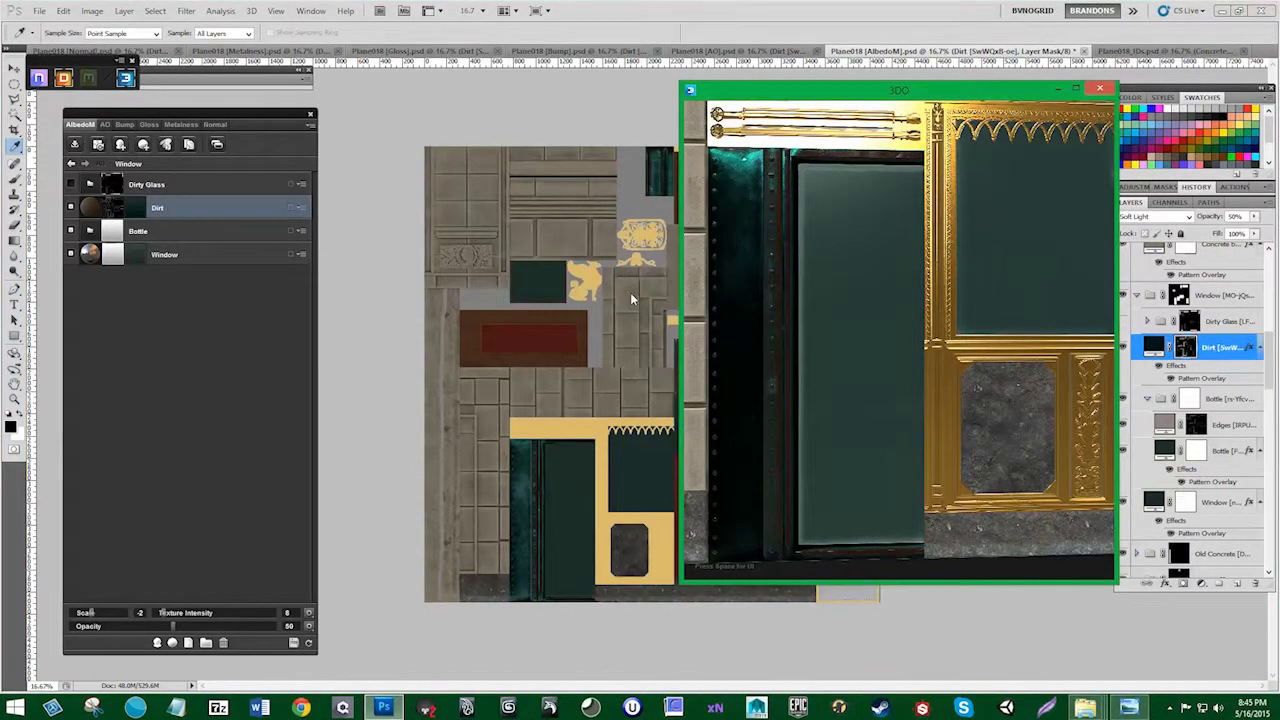
{"action": "left_click_drag", "start_coordinate": [926, 381], "coordinate": [880, 378]}
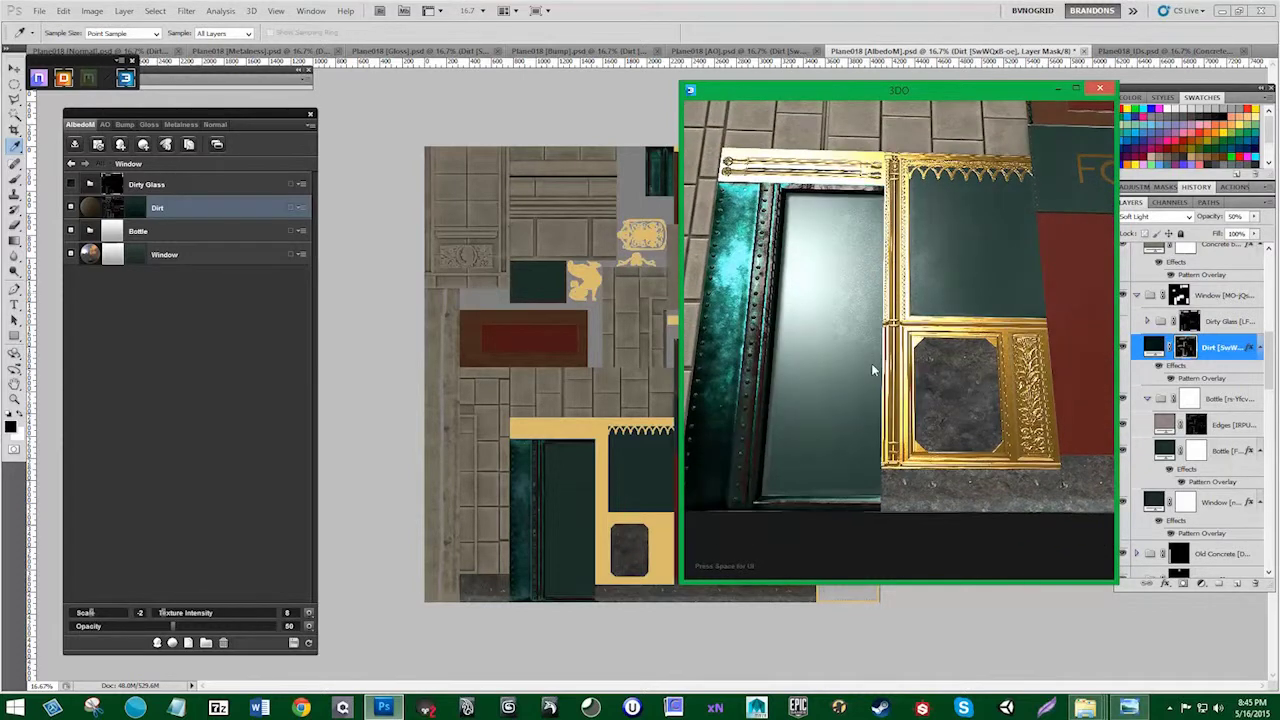
Step: Preview the Dirty Glass group at 17% opacity, delete it from the Window group, and save the project
{"action": "left_click", "coordinate": [71, 186]}
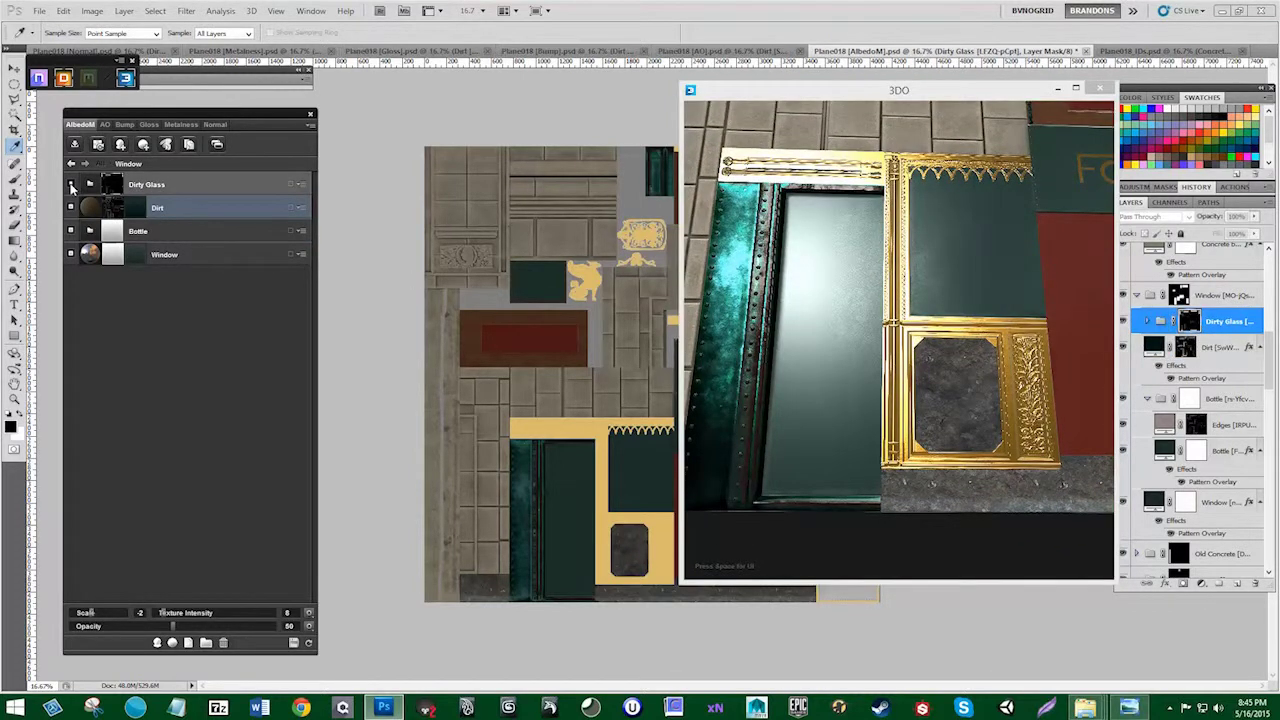
{"action": "left_click", "coordinate": [71, 185]}
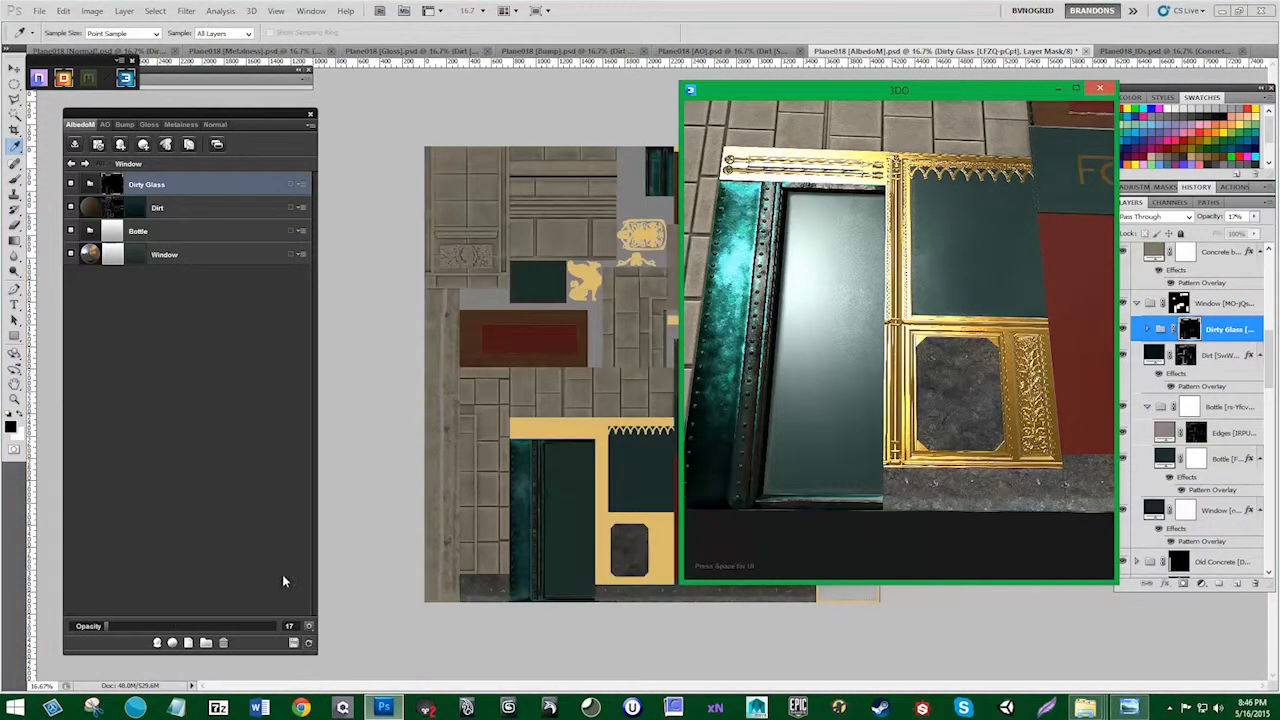
{"action": "left_click", "coordinate": [223, 642]}
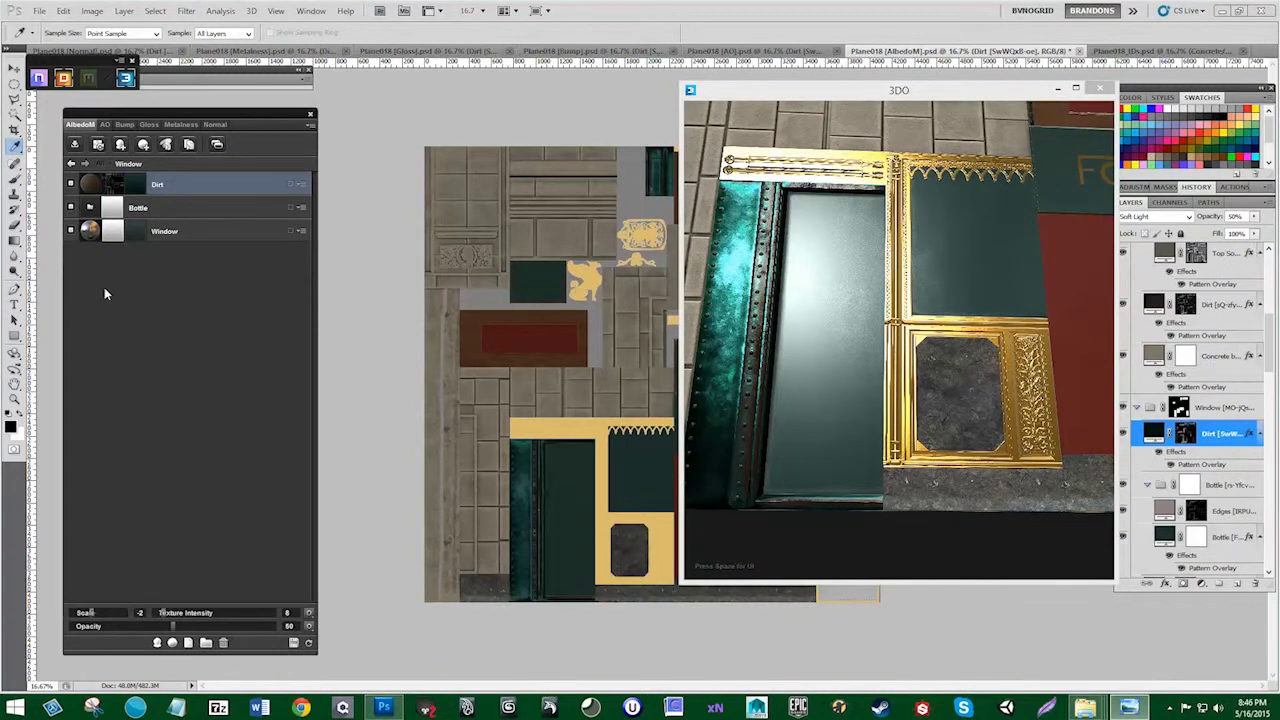
{"action": "left_click", "coordinate": [71, 163]}
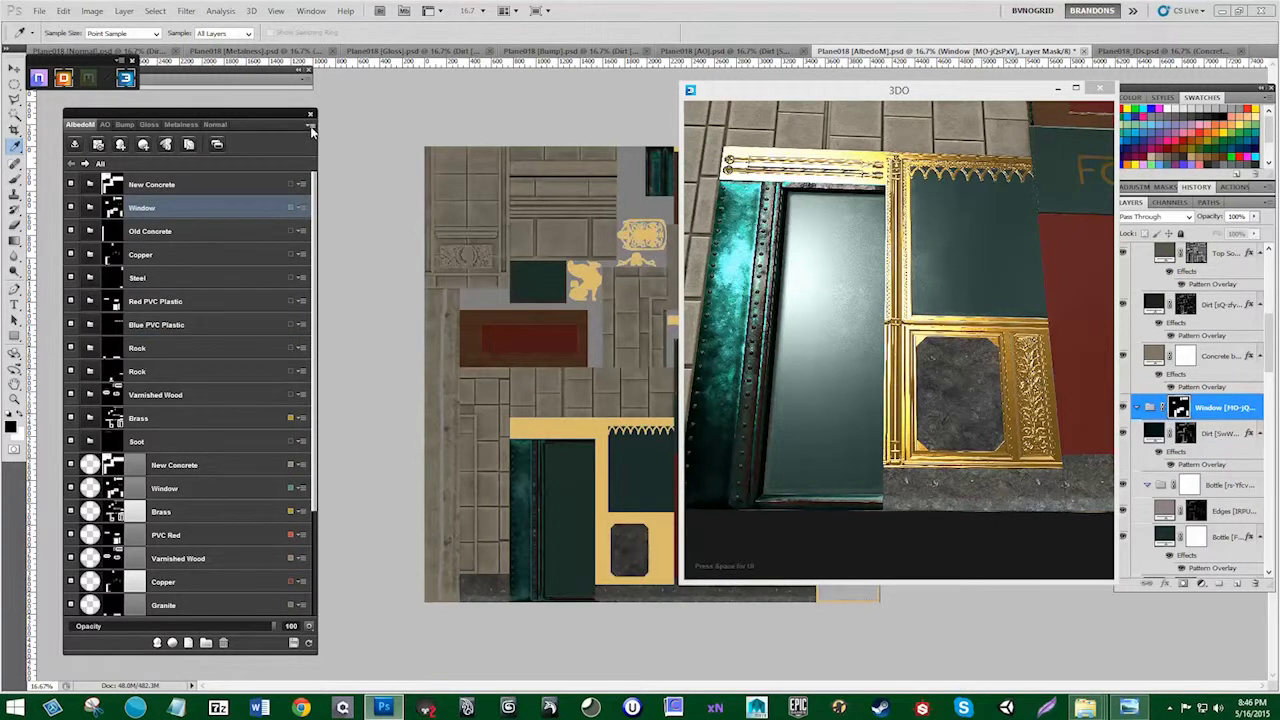
{"action": "left_click", "coordinate": [311, 131]}
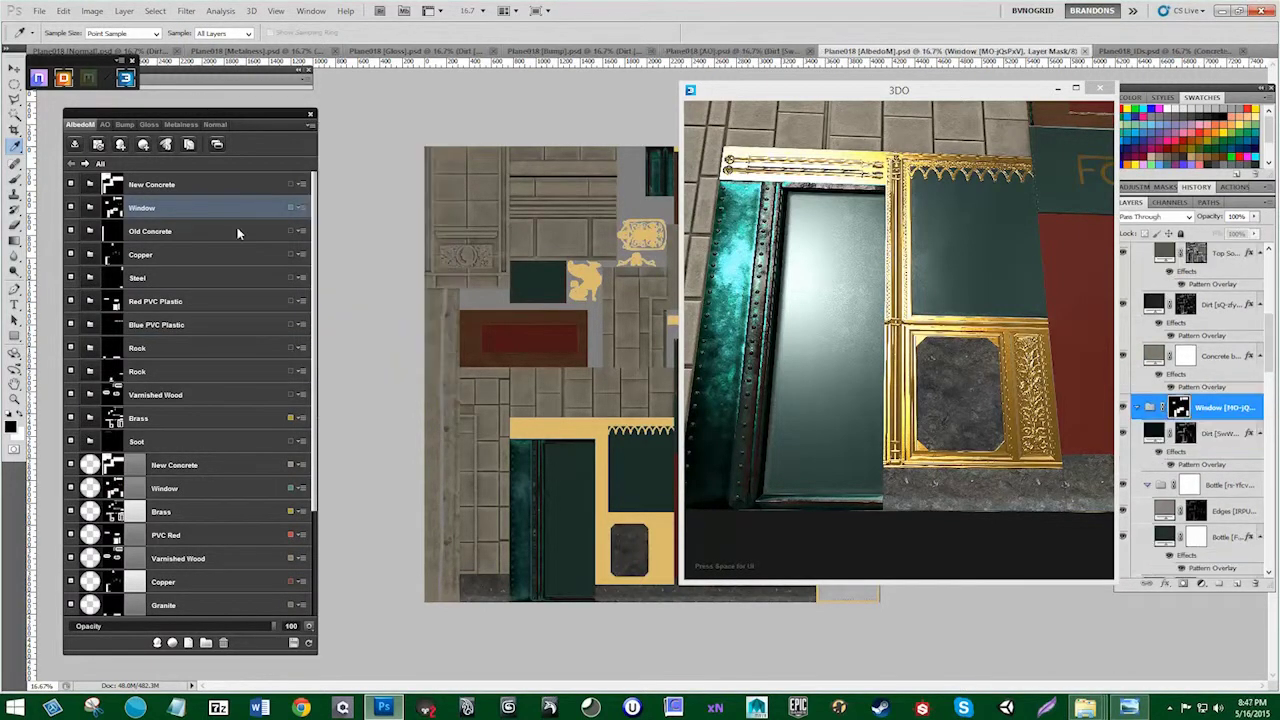
Step: Darken the Concrete base layer of the Old Concrete group to a dark greyish brown and check it in the 3D preview
{"action": "left_click", "coordinate": [99, 232]}
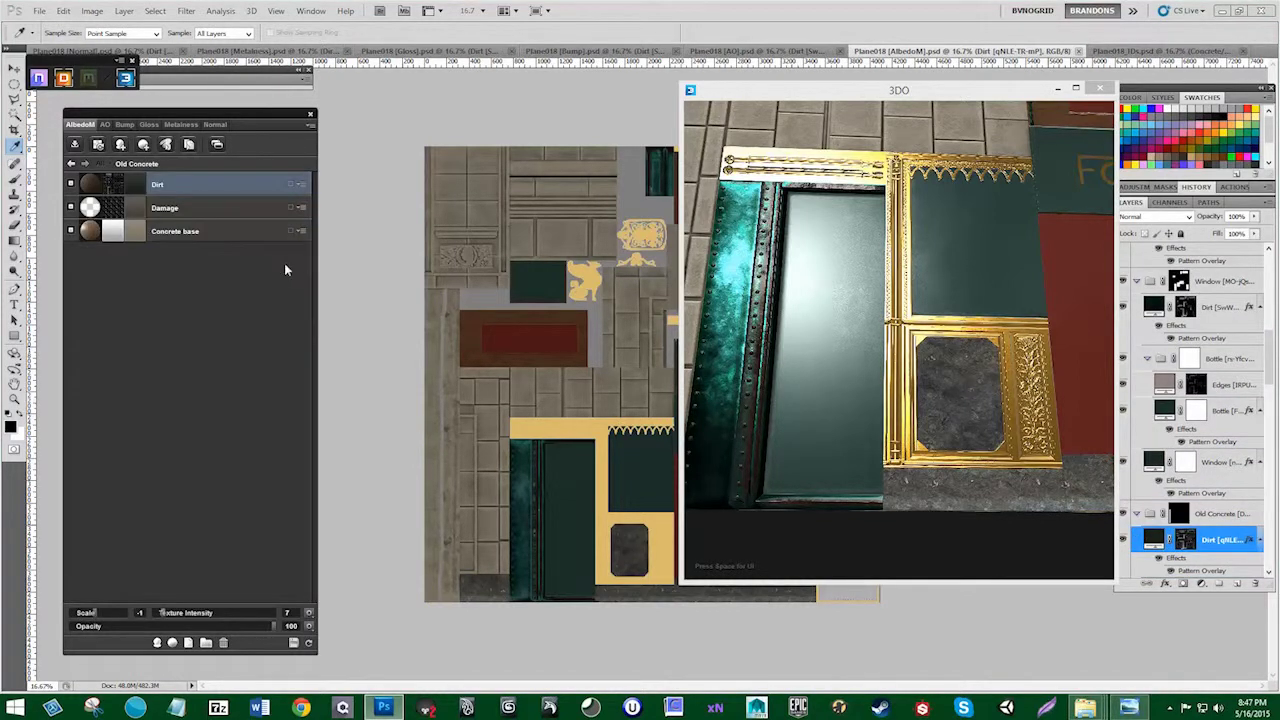
{"action": "left_click", "coordinate": [139, 232]}
{"action": "left_click", "coordinate": [395, 273]}
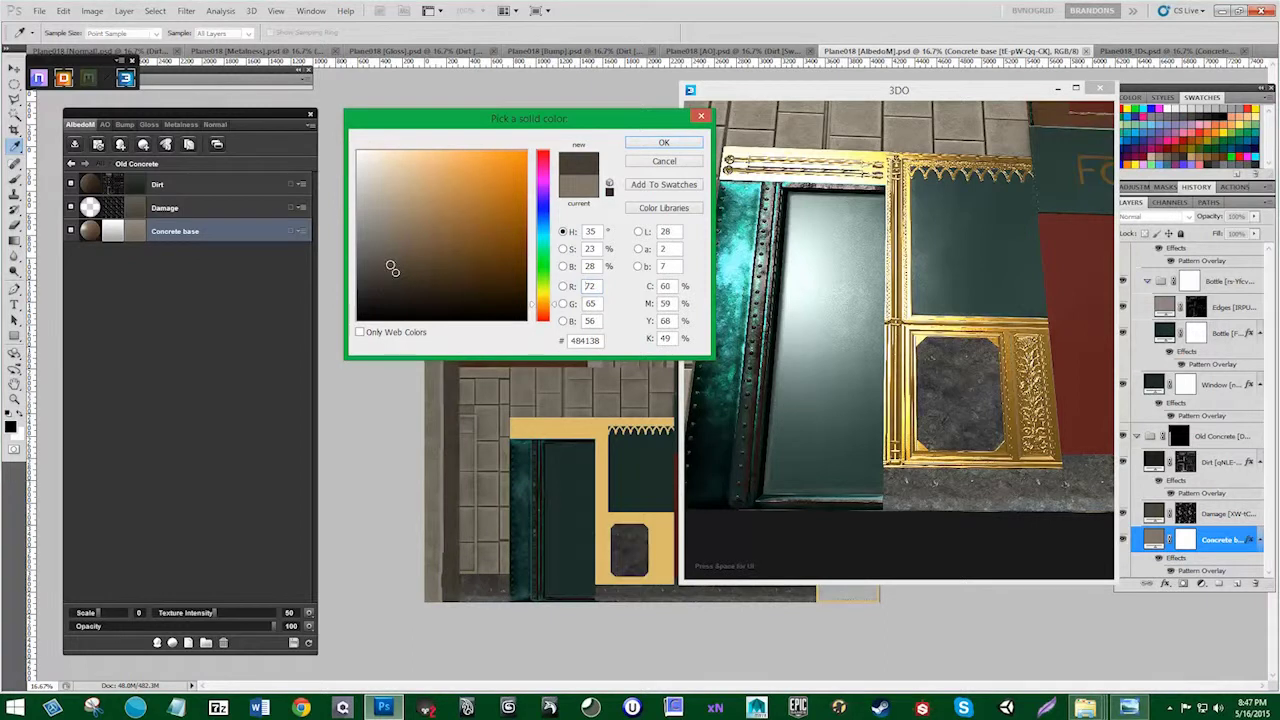
{"action": "left_click", "coordinate": [392, 267]}
{"action": "left_click", "coordinate": [663, 142]}
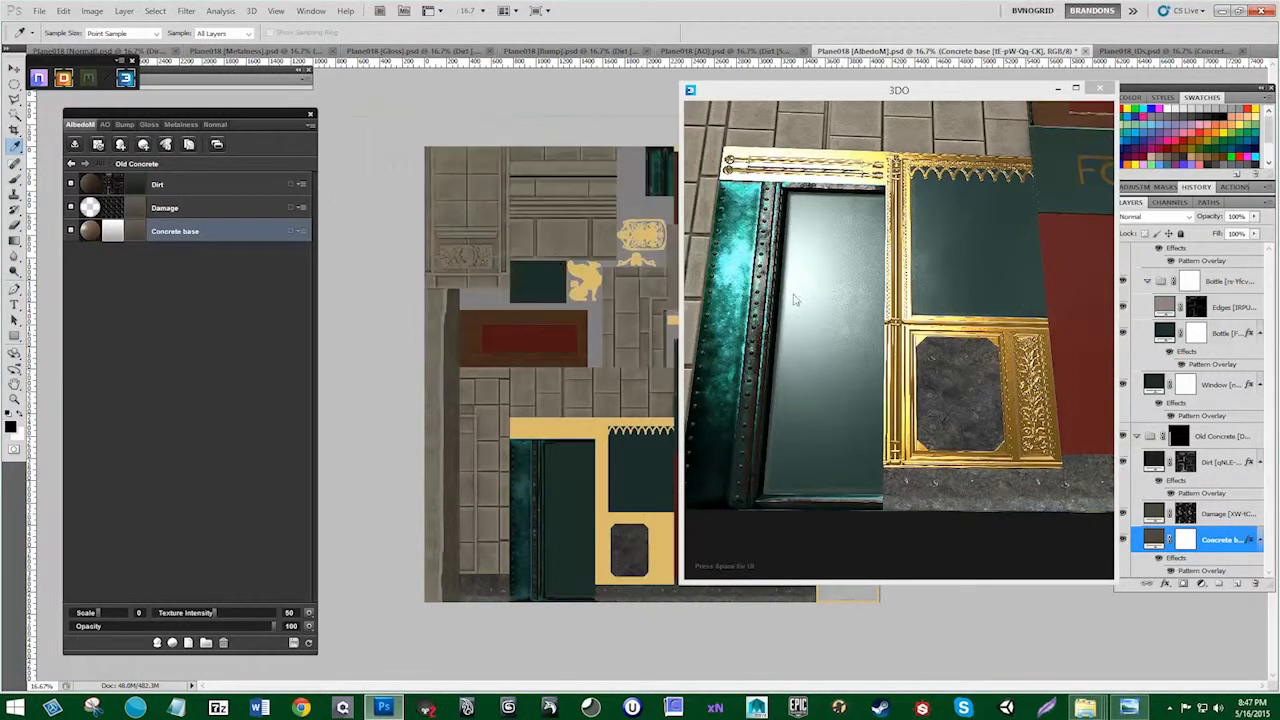
{"action": "left_click", "coordinate": [770, 234]}
{"action": "scroll", "coordinate": [801, 295], "scroll_direction": "down", "scroll_amount": 3}
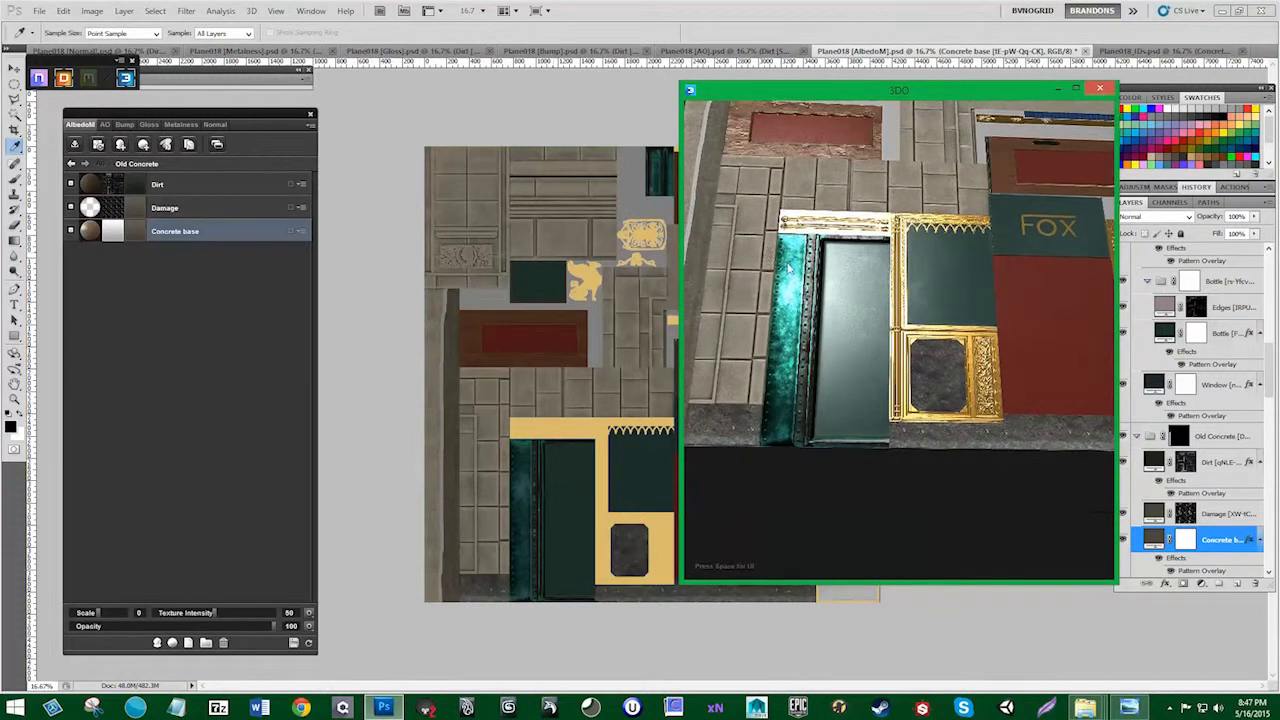
{"action": "left_click_drag", "start_coordinate": [758, 257], "coordinate": [813, 279]}
{"action": "left_click", "coordinate": [71, 163]}
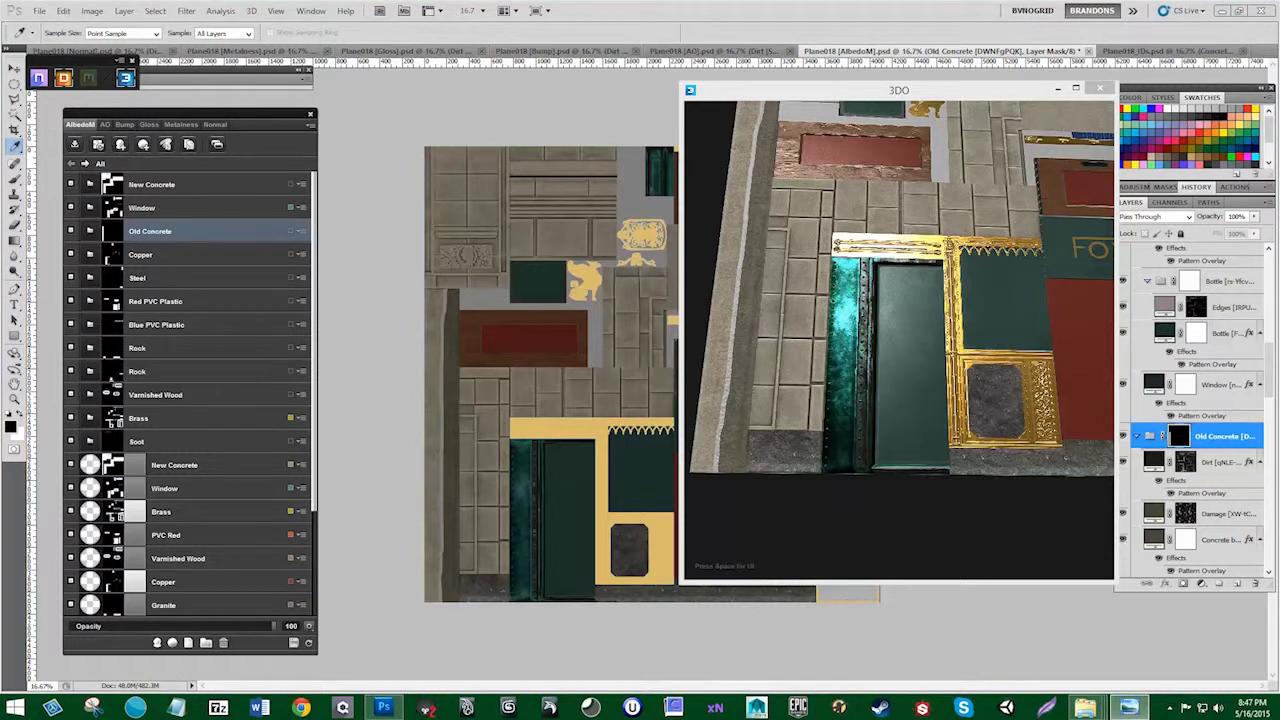
Step: Examine the brass frames in the 3D preview, then open the Brass group to show its layer
{"action": "mouse_move", "coordinate": [984, 418]}
{"action": "left_mouse_down"}
{"action": "mouse_move", "coordinate": [1016, 390]}
{"action": "mouse_move", "coordinate": [952, 432]}
{"action": "mouse_move", "coordinate": [973, 404]}
{"action": "left_mouse_up"}
{"action": "scroll", "coordinate": [937, 388], "scroll_direction": "up", "scroll_amount": 5}
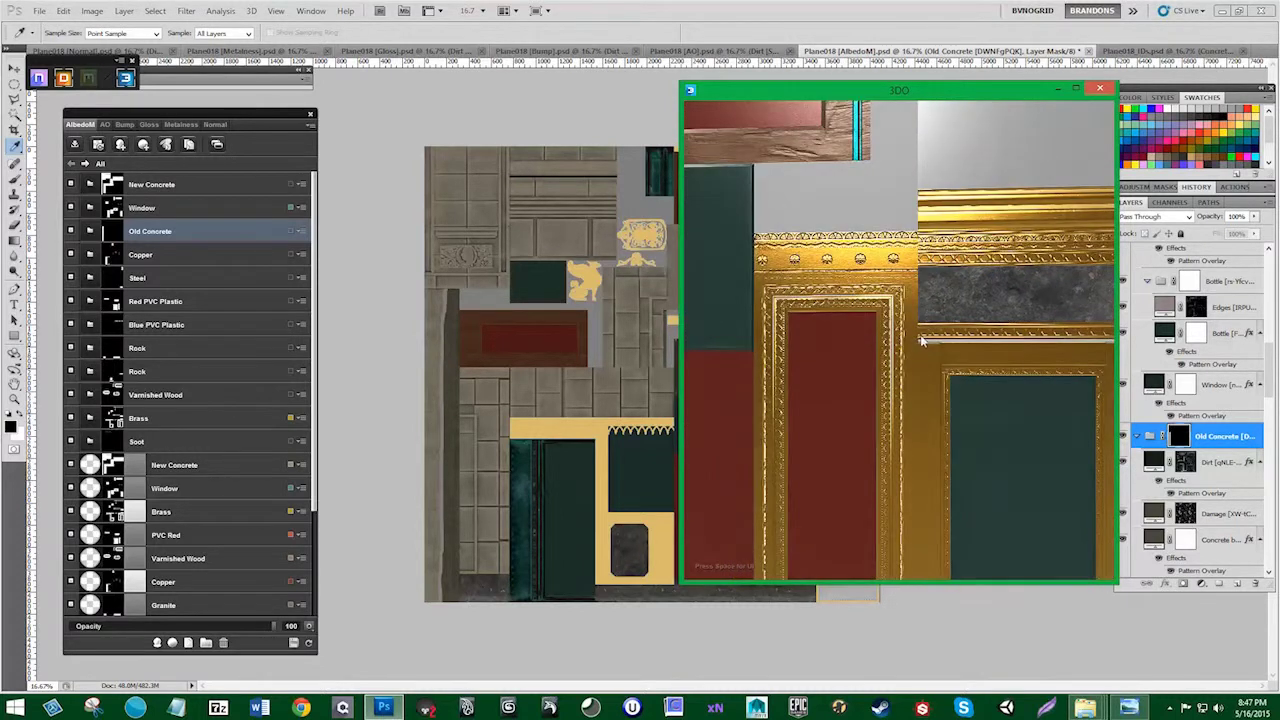
{"action": "scroll", "coordinate": [926, 336], "scroll_direction": "up", "scroll_amount": 2}
{"action": "left_click_drag", "start_coordinate": [930, 331], "coordinate": [901, 306]}
{"action": "scroll", "coordinate": [905, 325], "scroll_direction": "down", "scroll_amount": 4}
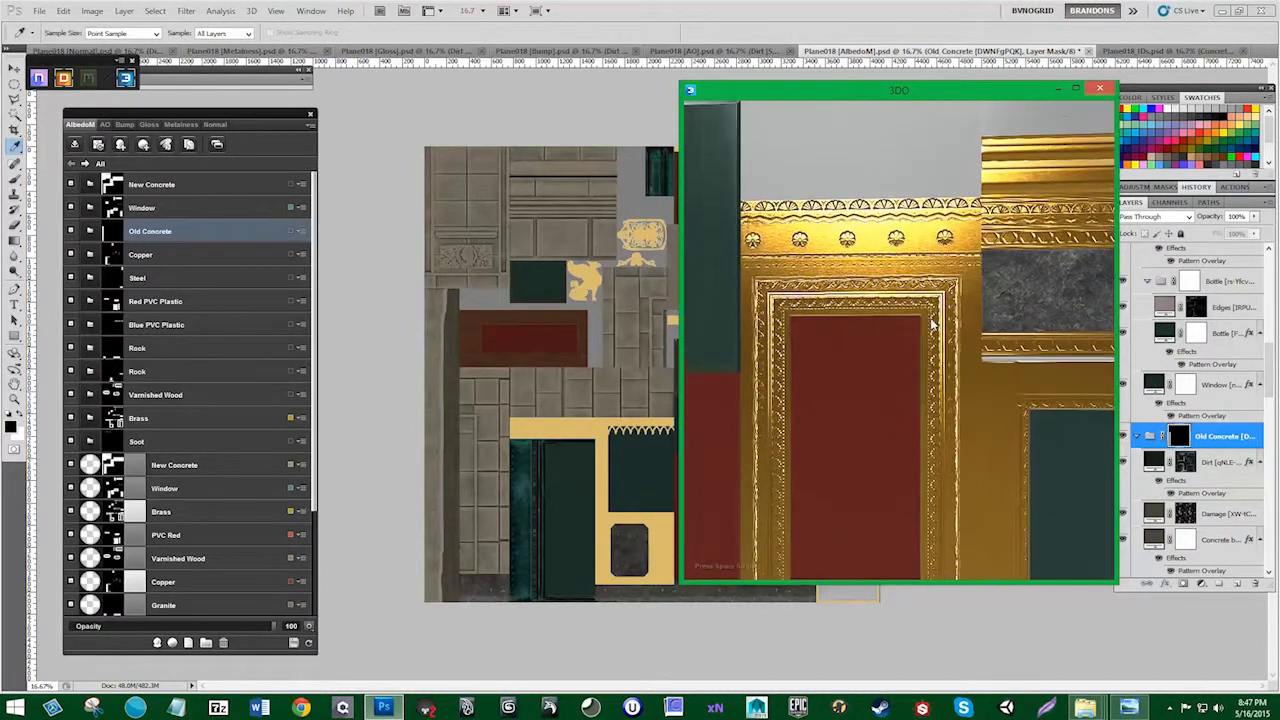
{"action": "left_click_drag", "start_coordinate": [997, 392], "coordinate": [963, 379]}
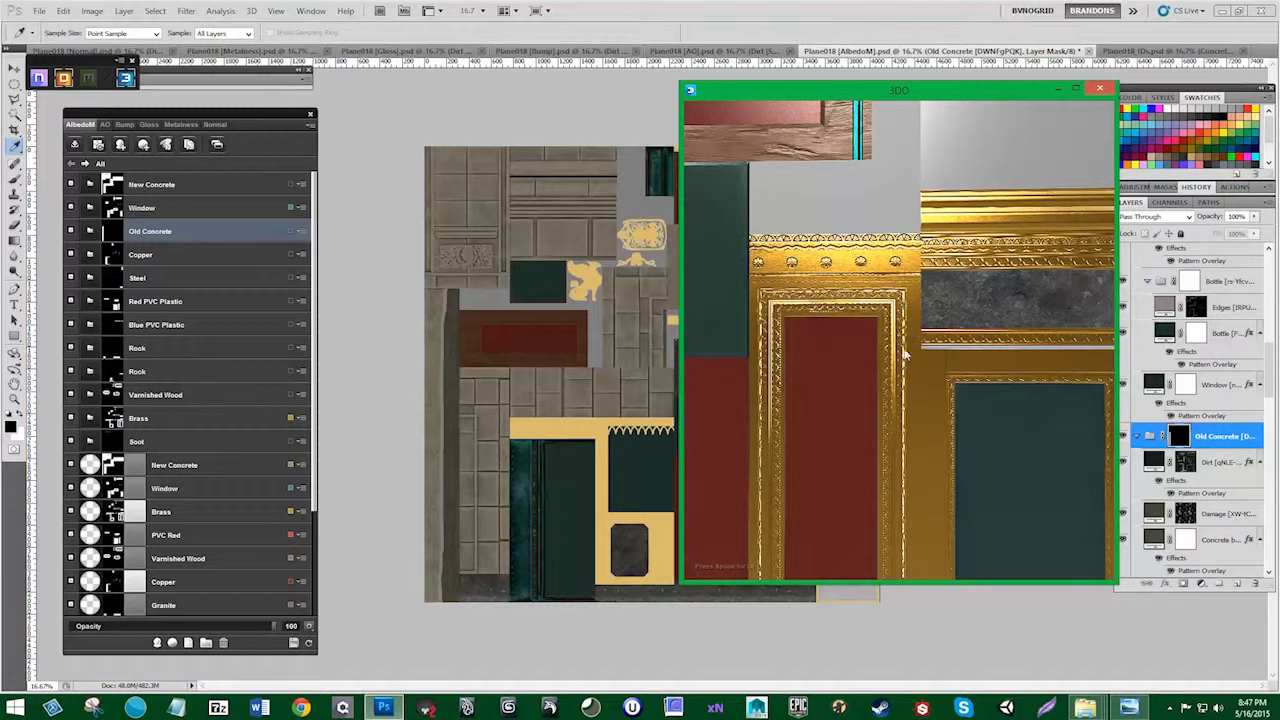
{"action": "left_click", "coordinate": [148, 258]}
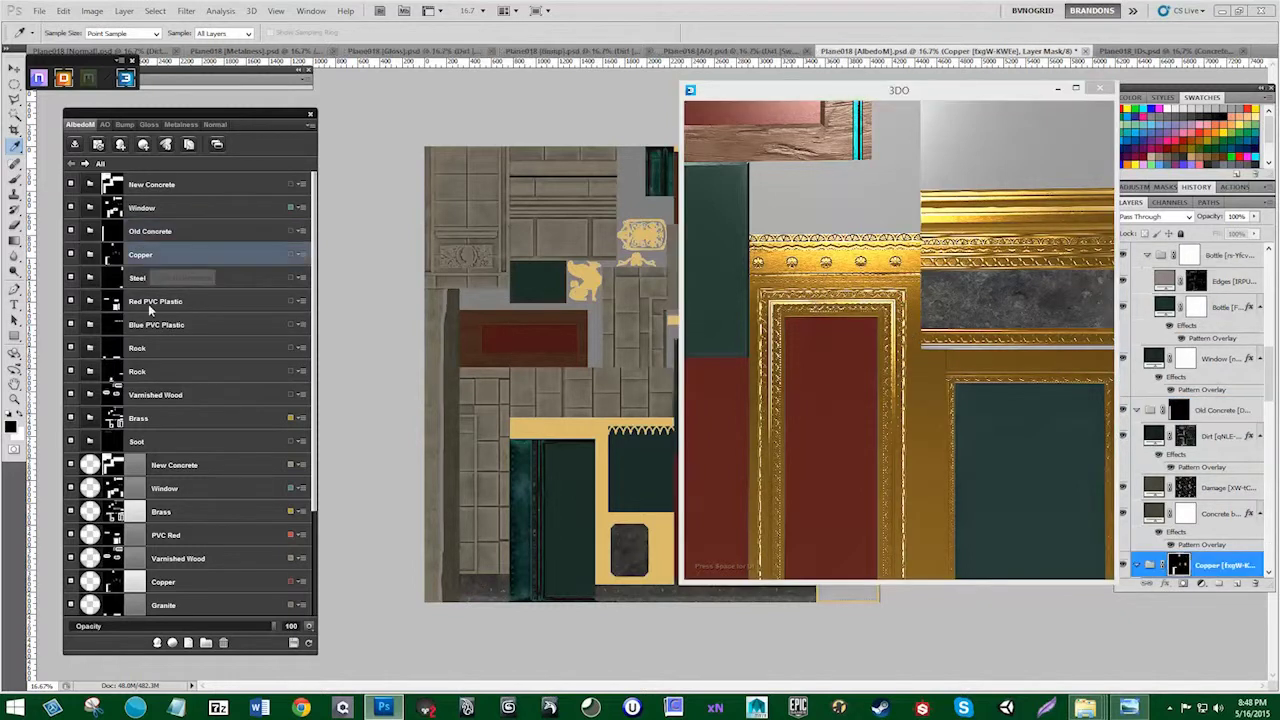
{"action": "left_click", "coordinate": [144, 421]}
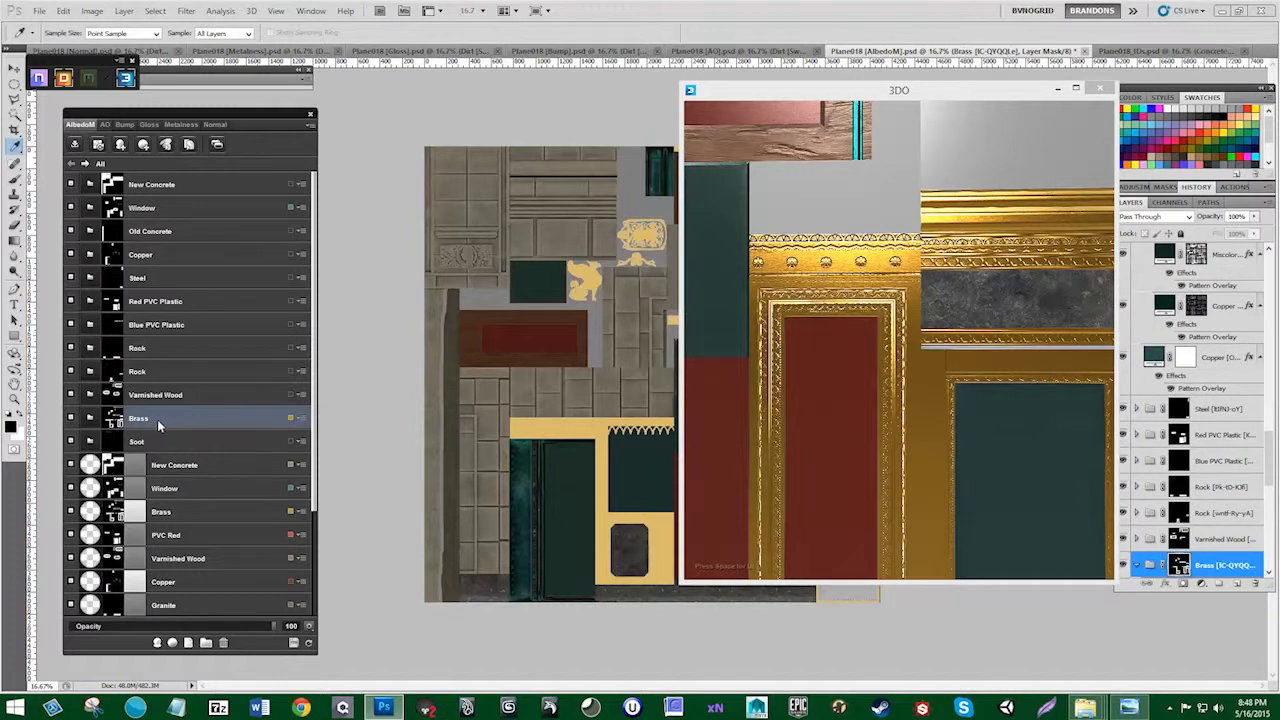
{"action": "left_click", "coordinate": [86, 421]}
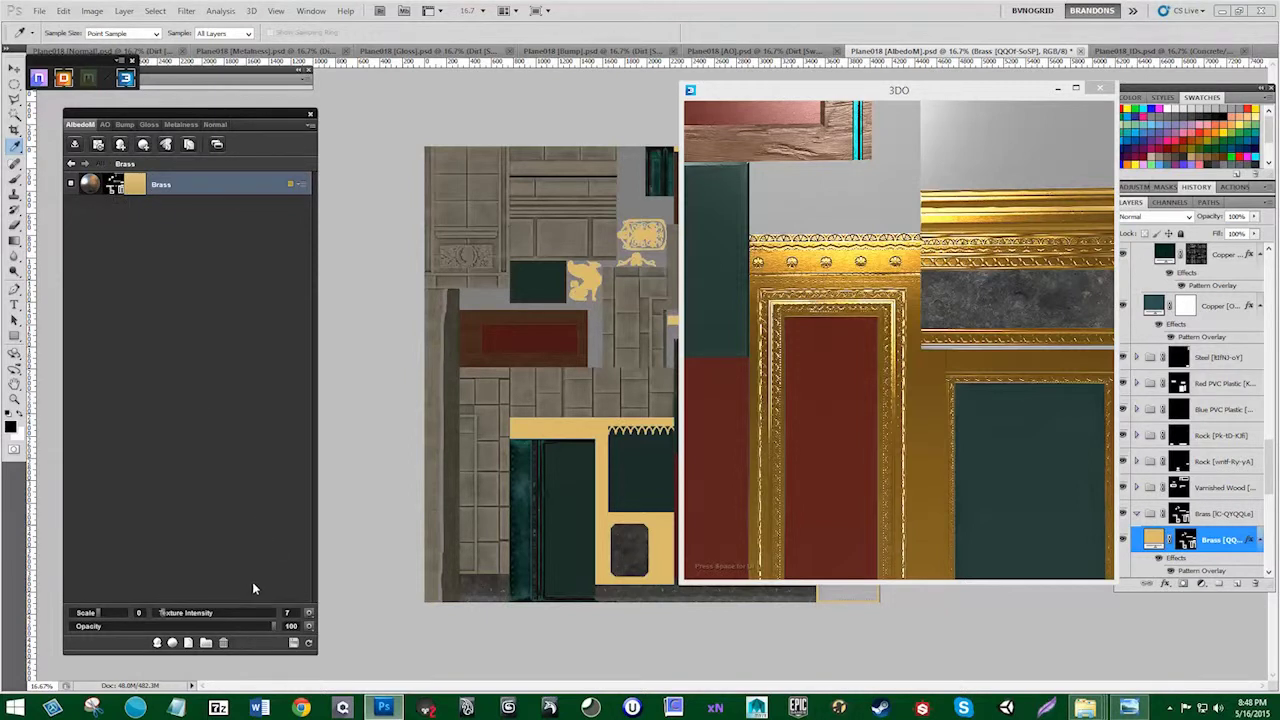
Step: Add the Soot Below weathering material from the Dirt category to the Brass group and check the trim in the 3D preview
{"action": "double_click", "coordinate": [233, 480]}
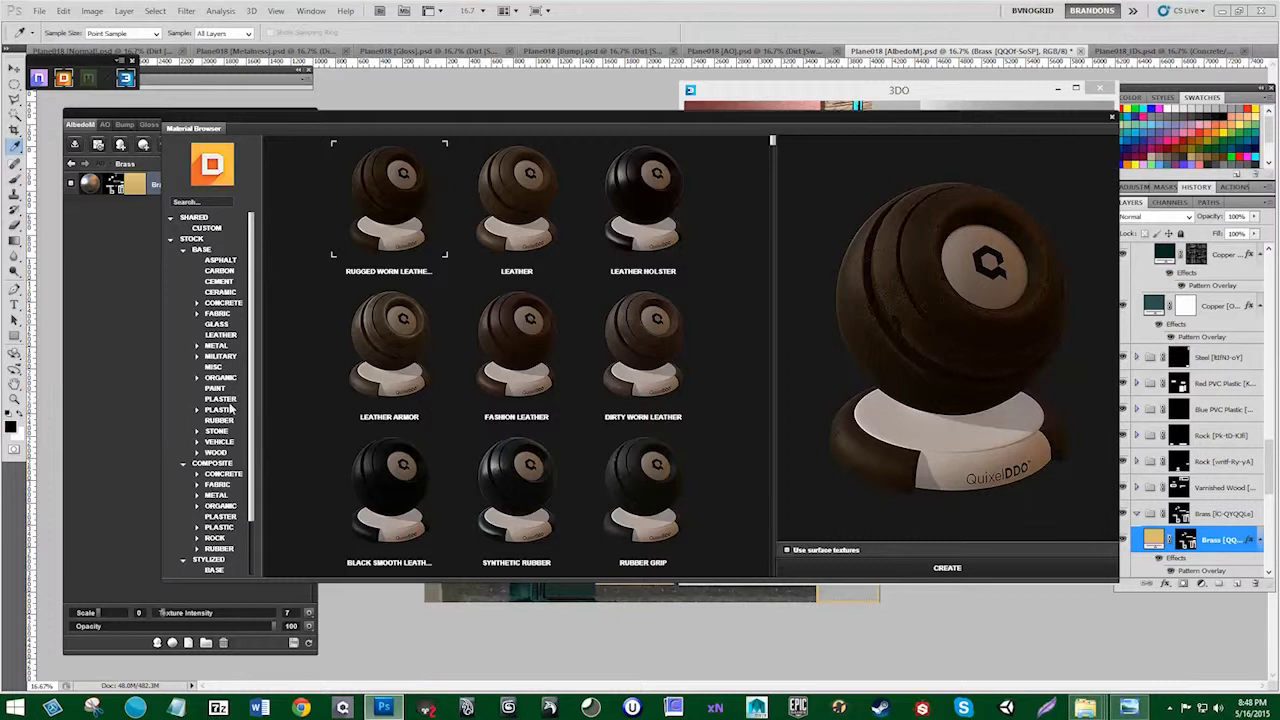
{"action": "scroll", "coordinate": [230, 545], "scroll_direction": "down", "scroll_amount": 2}
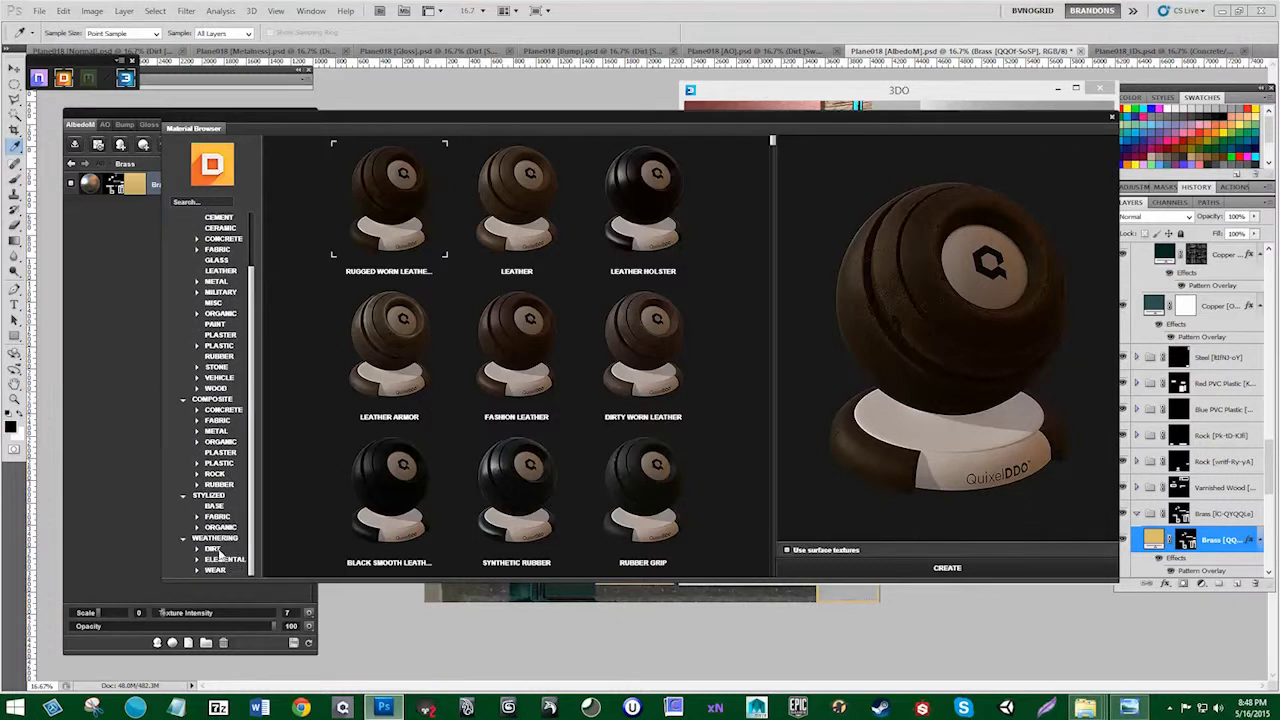
{"action": "left_click", "coordinate": [213, 549]}
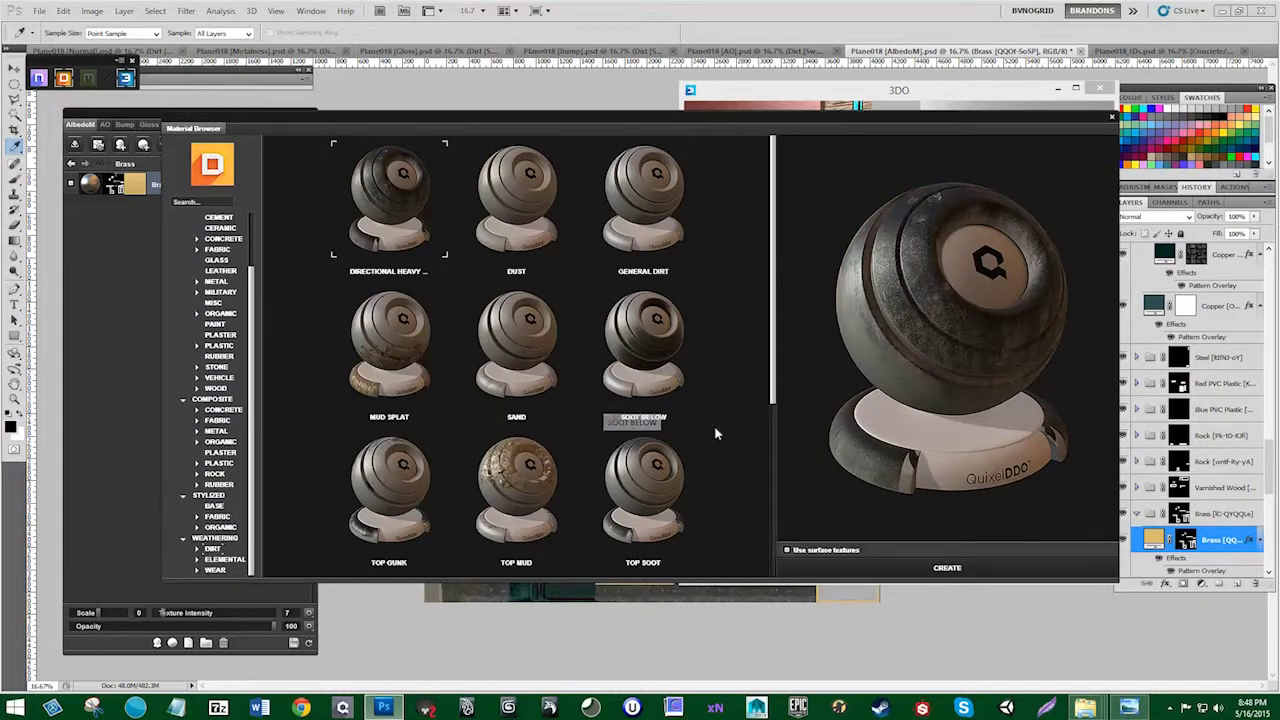
{"action": "left_click", "coordinate": [651, 345]}
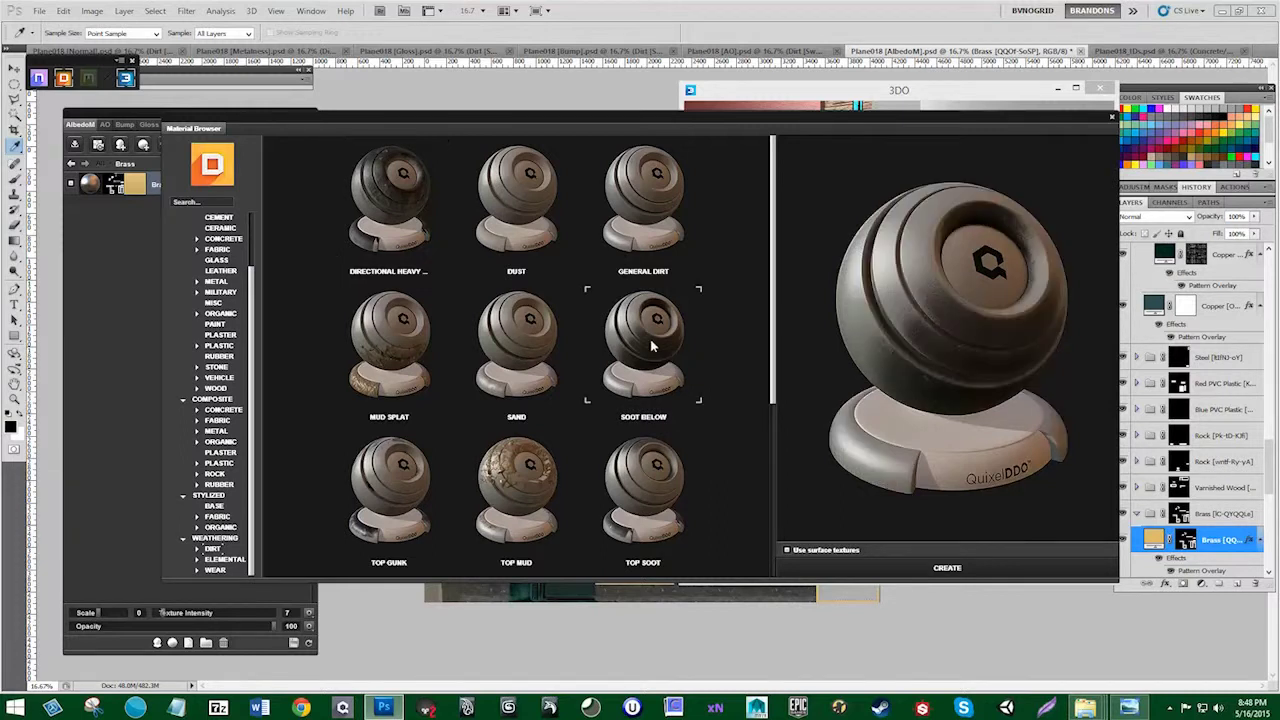
{"action": "left_click", "coordinate": [947, 565]}
{"action": "left_click", "coordinate": [632, 400]}
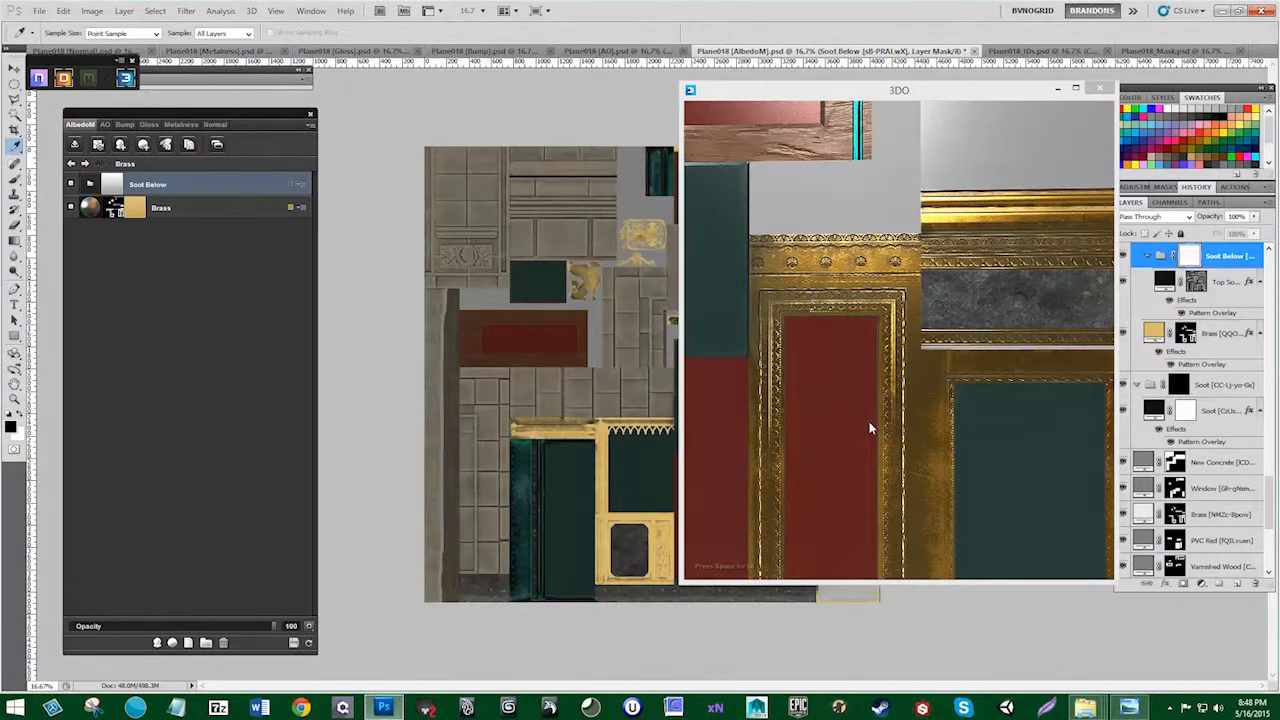
{"action": "left_click_drag", "start_coordinate": [937, 423], "coordinate": [808, 408]}
{"action": "left_click_drag", "start_coordinate": [914, 376], "coordinate": [931, 446]}
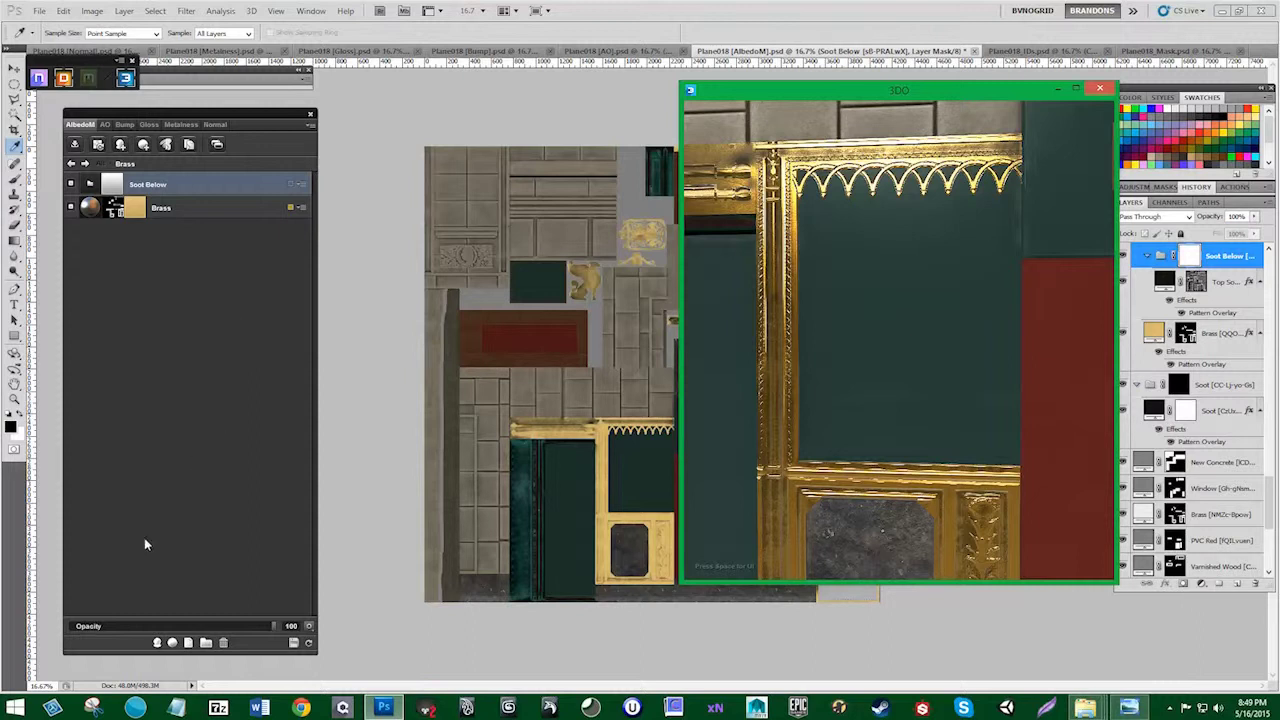
Step: Search the materials for "mis", add the Soot material above Soot Below in the Brass group, and check it in the 3D preview
{"action": "left_click", "coordinate": [156, 643]}
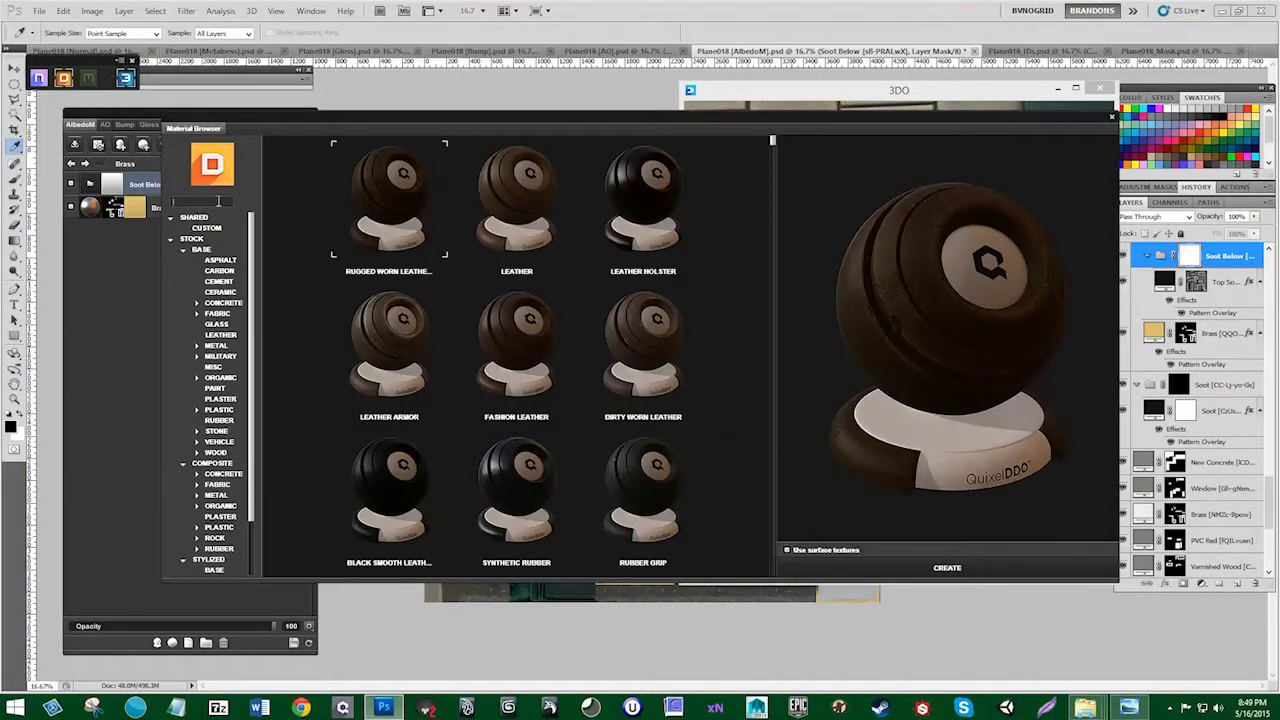
{"action": "type", "text": "is"}
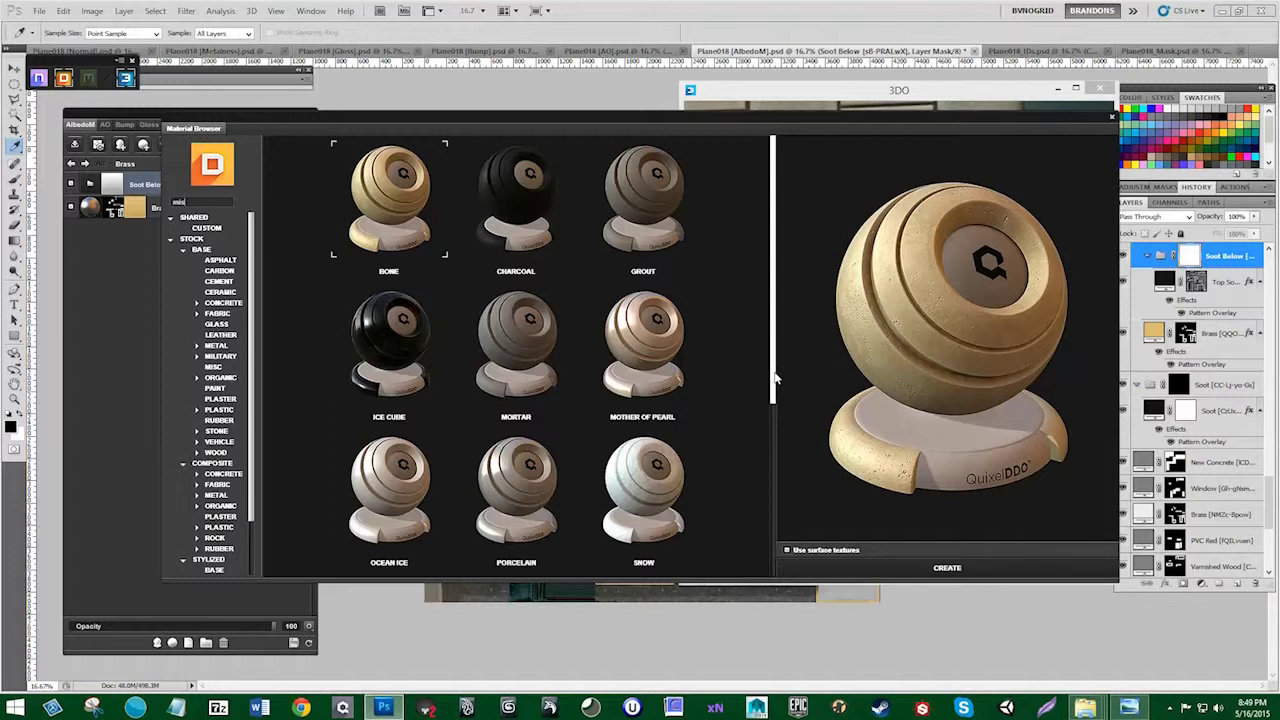
{"action": "left_click_drag", "start_coordinate": [775, 377], "coordinate": [778, 578]}
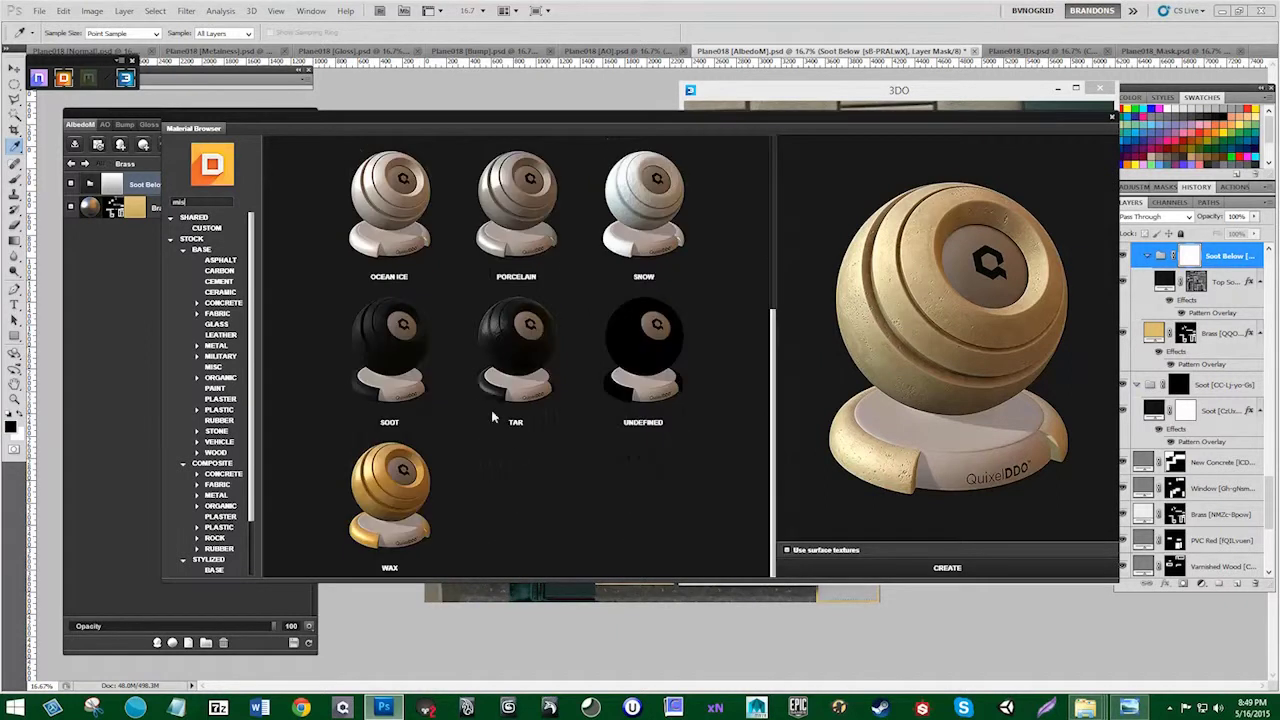
{"action": "left_click", "coordinate": [410, 357]}
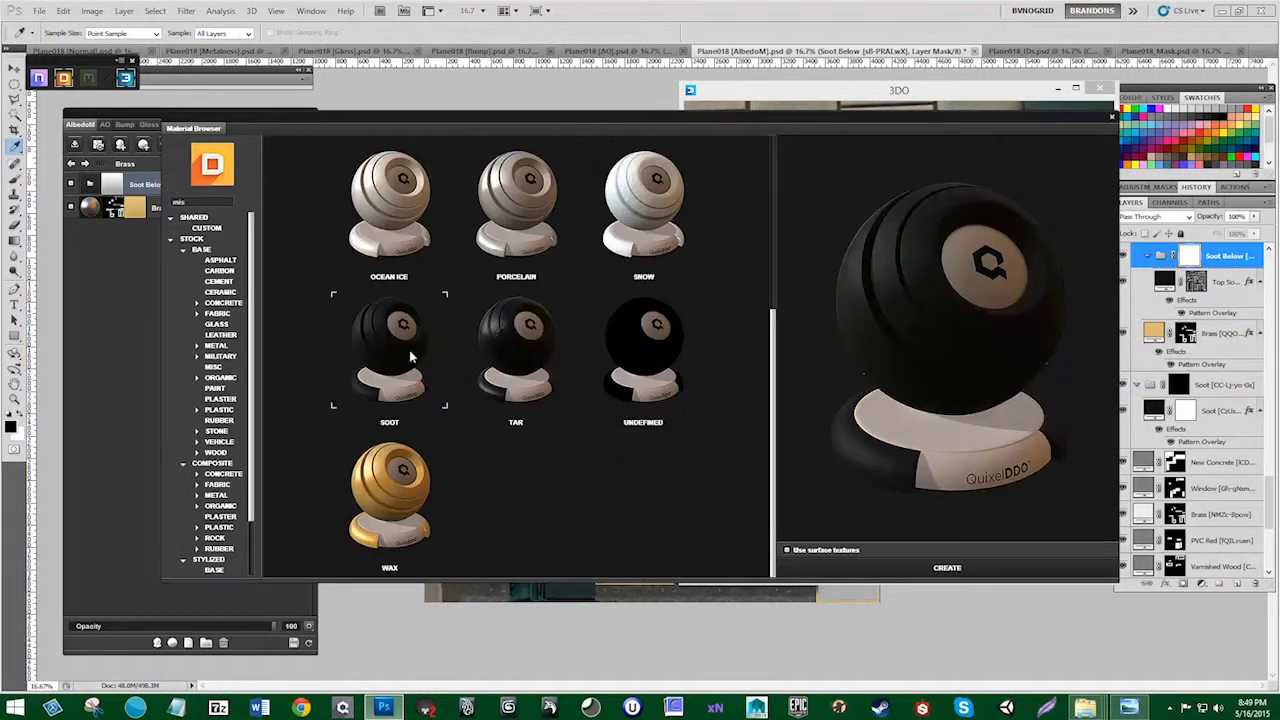
{"action": "left_click", "coordinate": [947, 568]}
{"action": "left_click", "coordinate": [636, 400]}
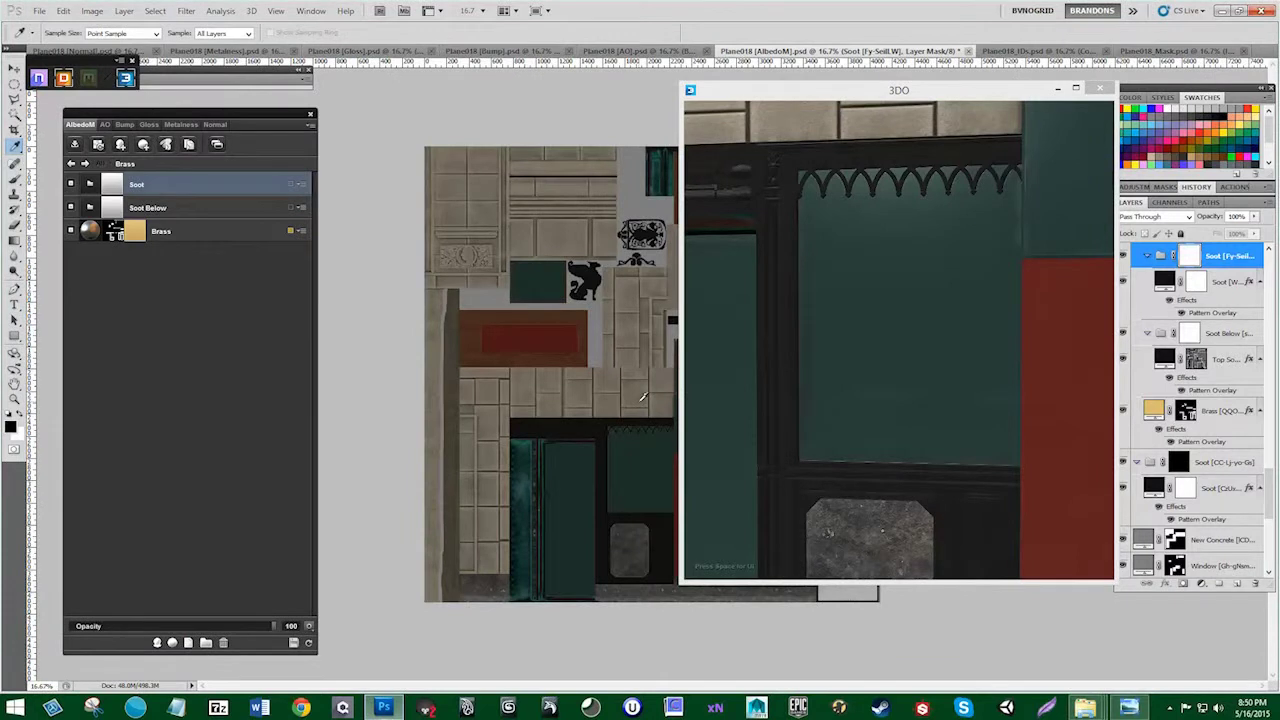
{"action": "left_click", "coordinate": [806, 398]}
{"action": "scroll", "coordinate": [810, 398], "scroll_direction": "down", "scroll_amount": 1}
{"action": "left_click_drag", "start_coordinate": [891, 398], "coordinate": [860, 377]}
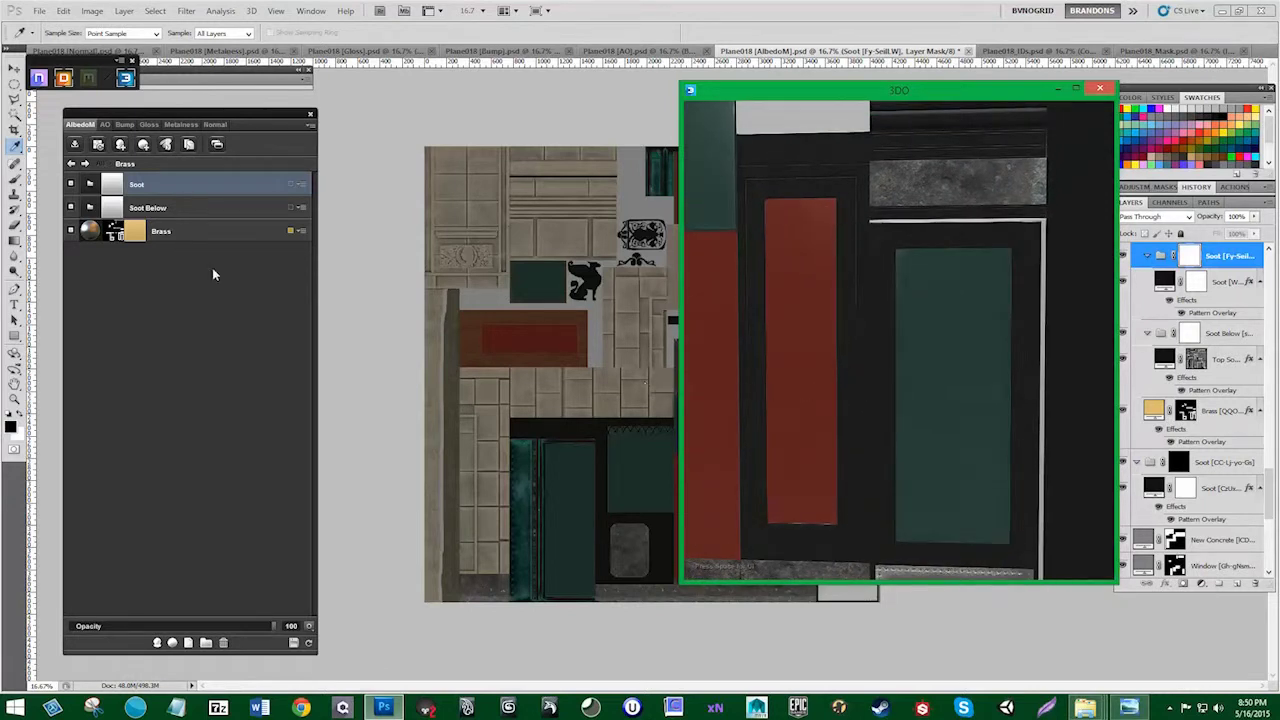
Step: Compare the brass with and without the new Soot group by toggling its visibility, leaving it shown
{"action": "left_click", "coordinate": [150, 227]}
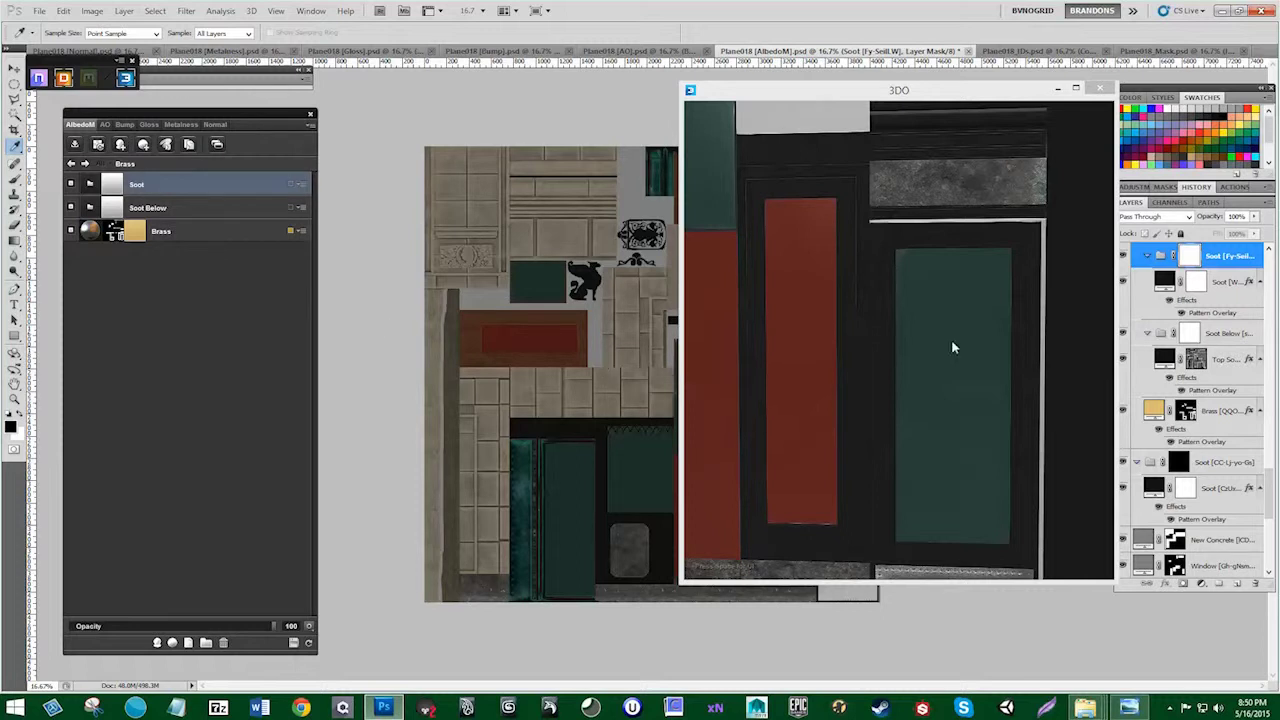
{"action": "left_click", "coordinate": [1123, 256]}
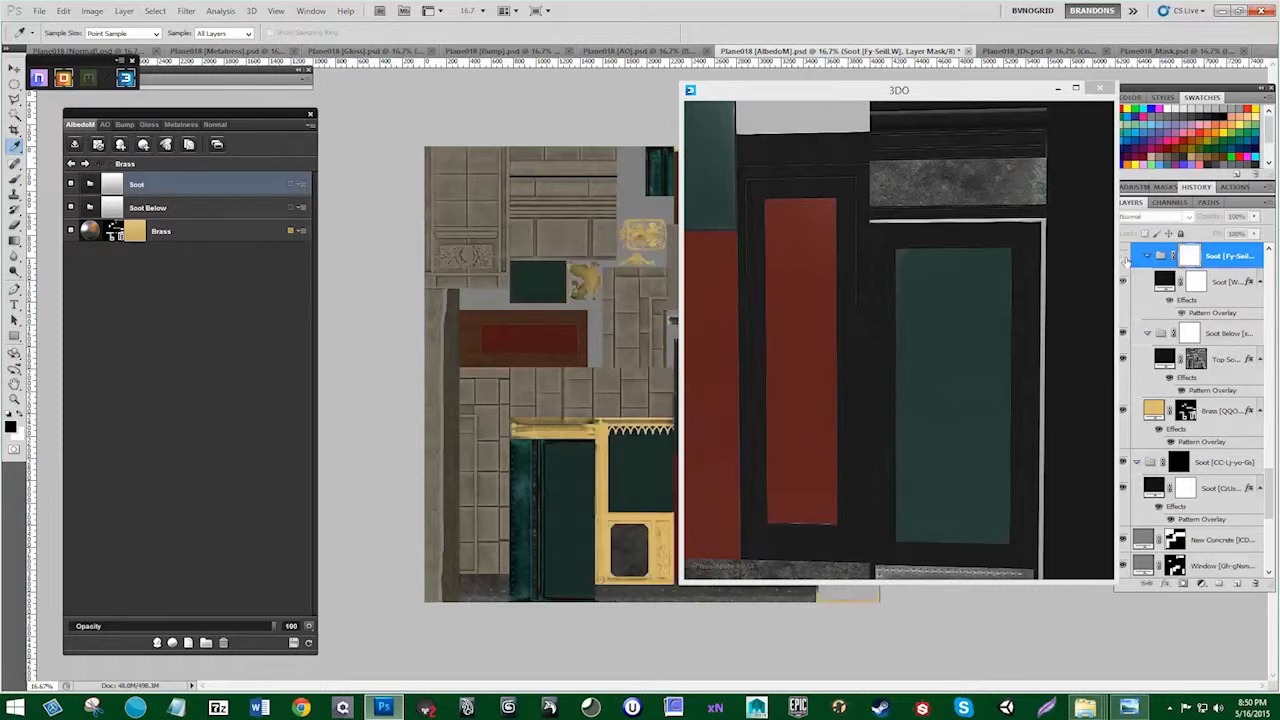
{"action": "left_click", "coordinate": [1123, 256]}
{"action": "left_click", "coordinate": [1123, 256]}
{"action": "left_click", "coordinate": [1123, 256]}
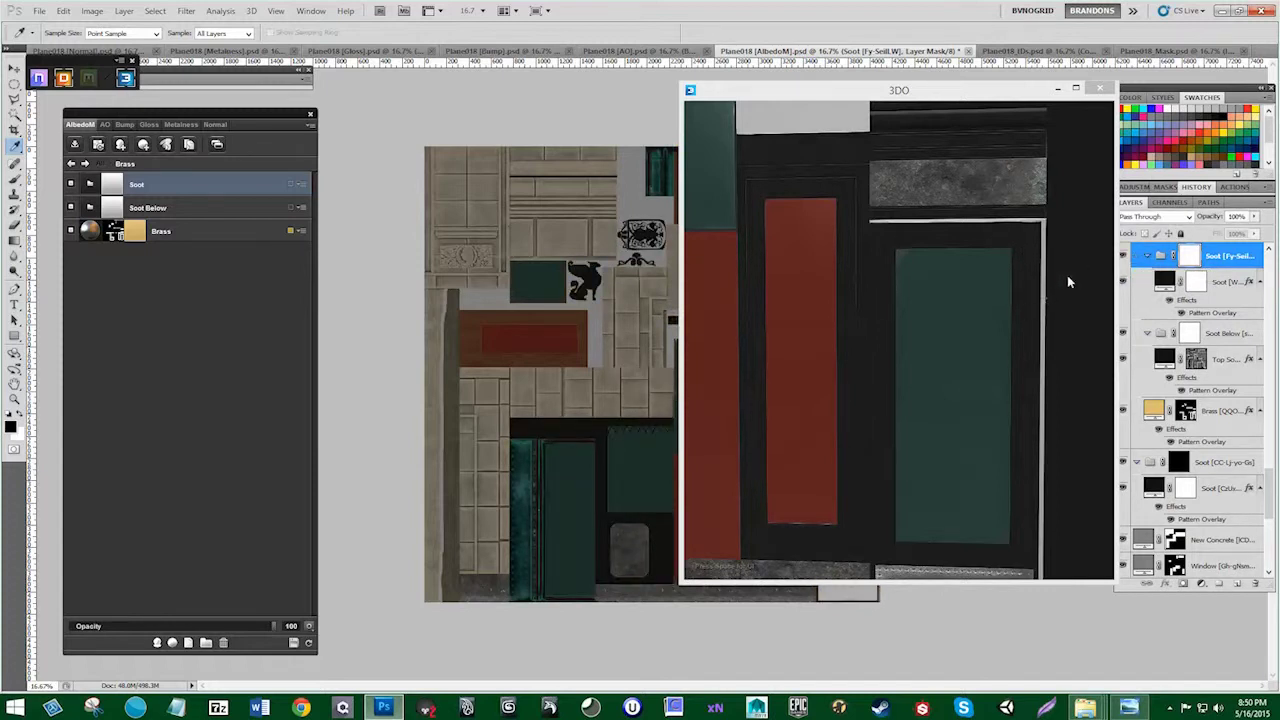
{"action": "left_click", "coordinate": [1123, 256]}
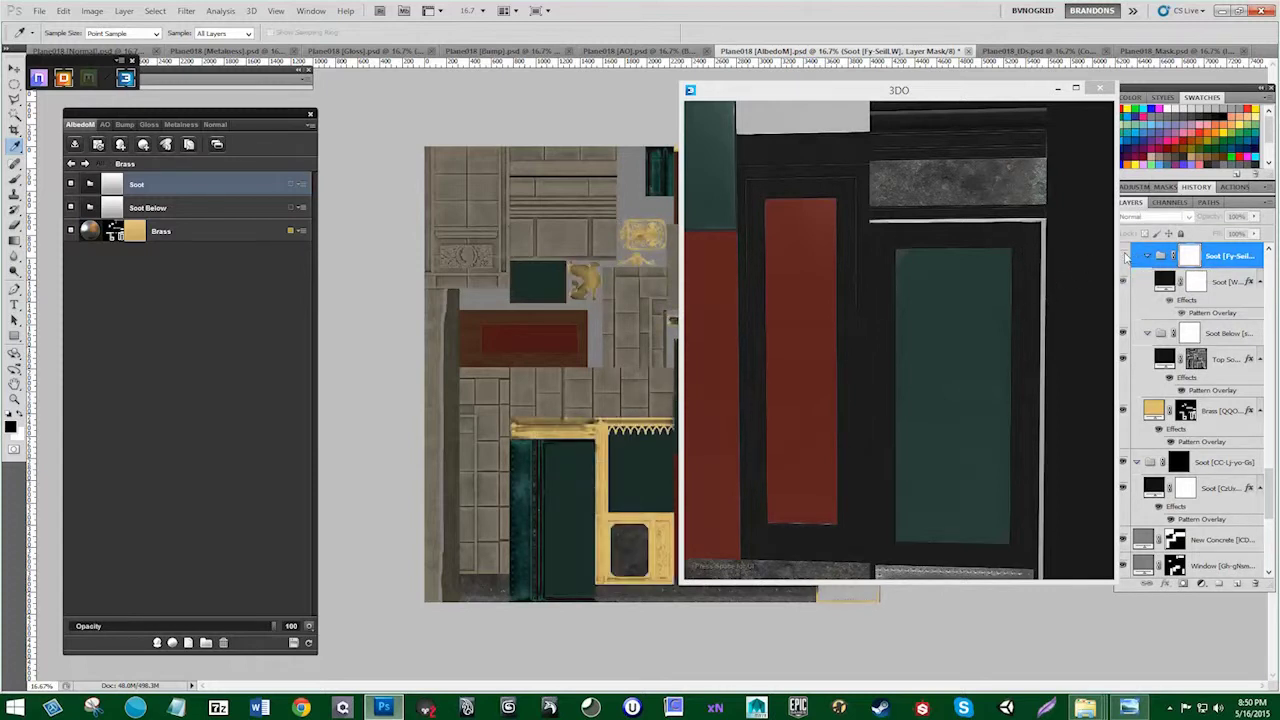
{"action": "left_click", "coordinate": [1123, 256]}
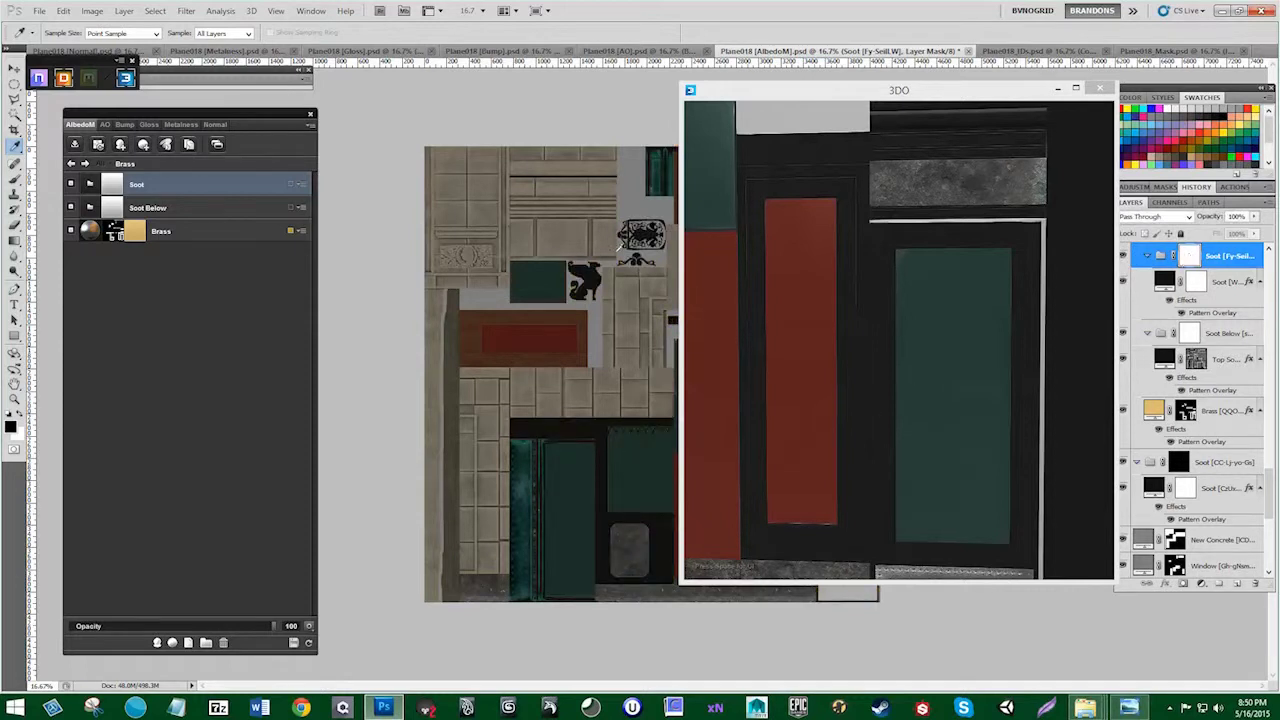
Step: Set up the Brush tool with a spatter tip at 700 px and 51% opacity
{"action": "left_click", "coordinate": [18, 184]}
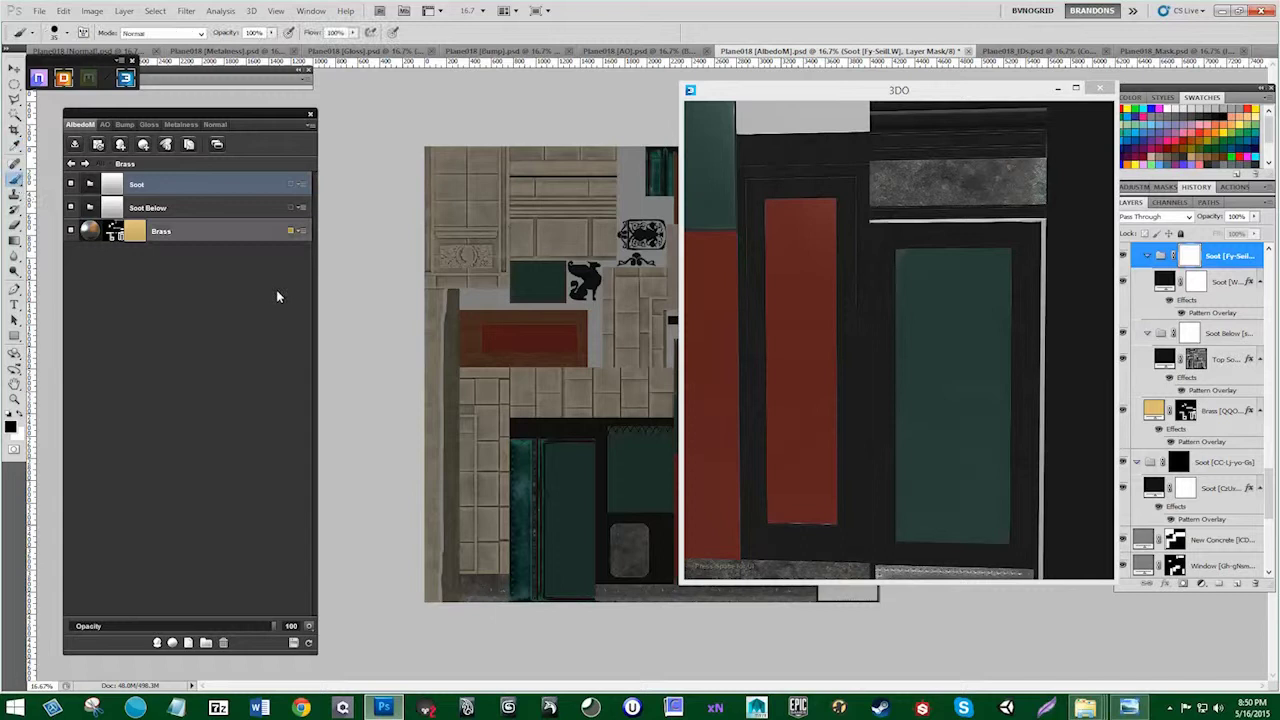
{"action": "left_click", "coordinate": [66, 33]}
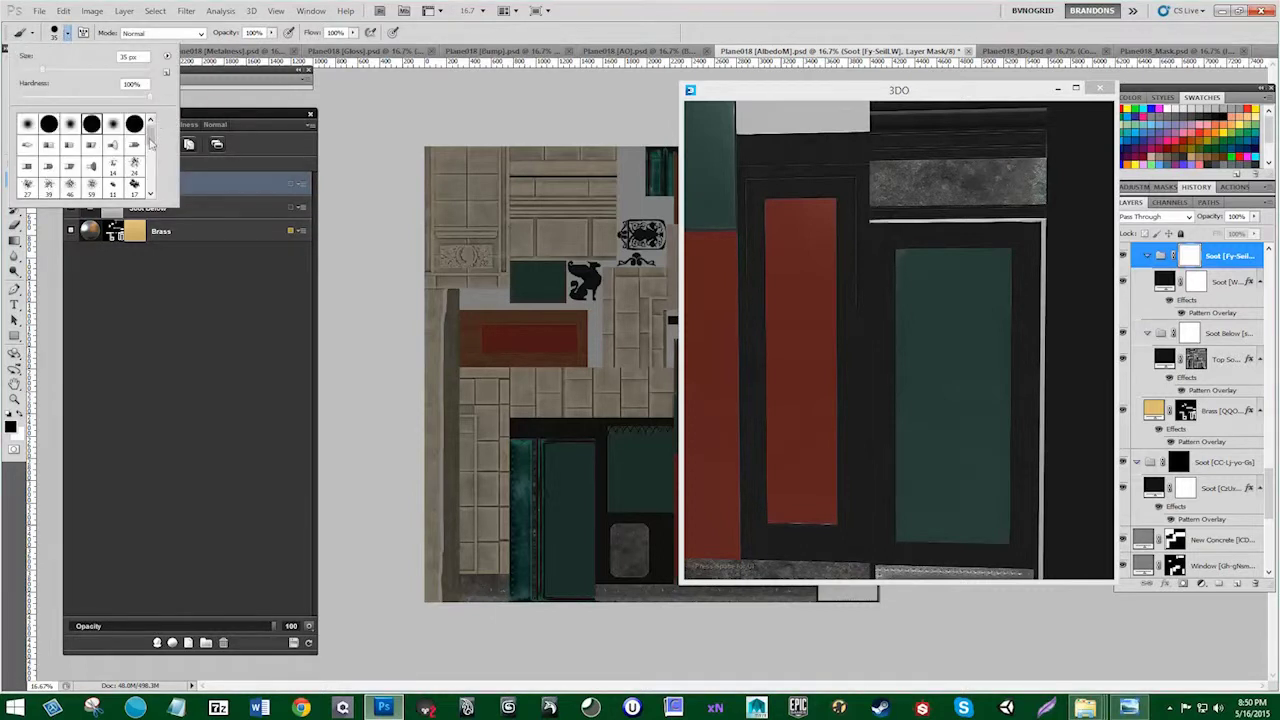
{"action": "mouse_move", "coordinate": [150, 140]}
{"action": "left_mouse_down"}
{"action": "mouse_move", "coordinate": [151, 178]}
{"action": "mouse_move", "coordinate": [151, 161]}
{"action": "left_mouse_up"}
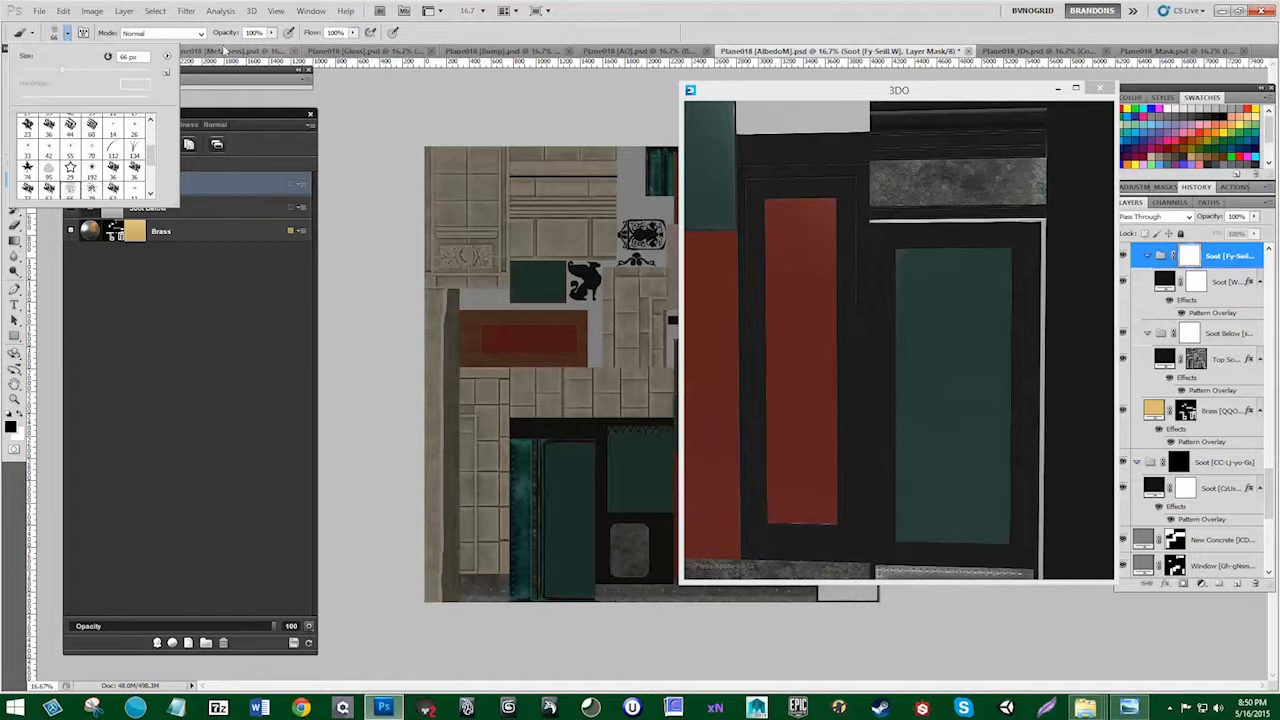
{"action": "left_click_drag", "start_coordinate": [222, 33], "coordinate": [216, 34]}
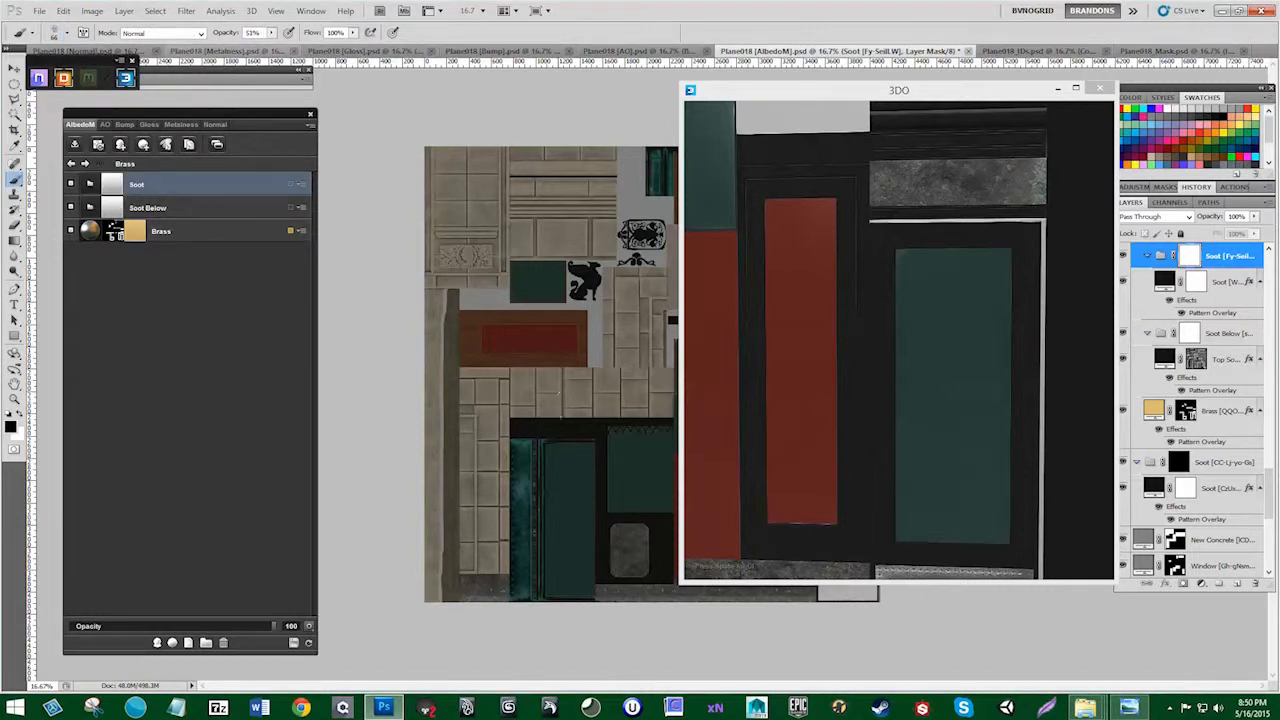
{"action": "key", "text": "bracketright"}
{"action": "key", "text": "bracketright"}
{"action": "key", "text": "bracketright"}
{"action": "key", "text": "bracketright"}
{"action": "key", "text": "bracketright"}
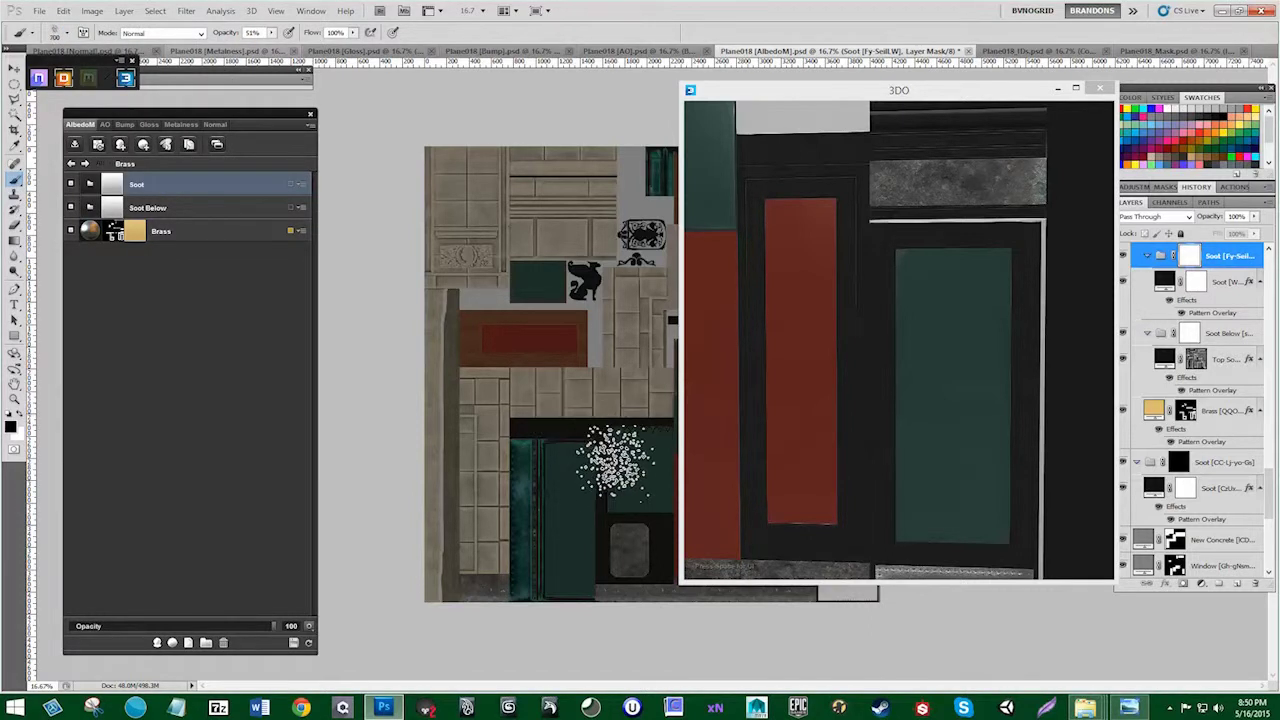
Step: Paint black with the spatter brush on the Soot group's mask to reveal brass on the lower frames, door surrounds and ornaments
{"action": "scroll", "coordinate": [615, 457], "scroll_direction": "down", "scroll_amount": 2}
{"action": "scroll", "coordinate": [622, 435], "scroll_direction": "up", "scroll_amount": 4}
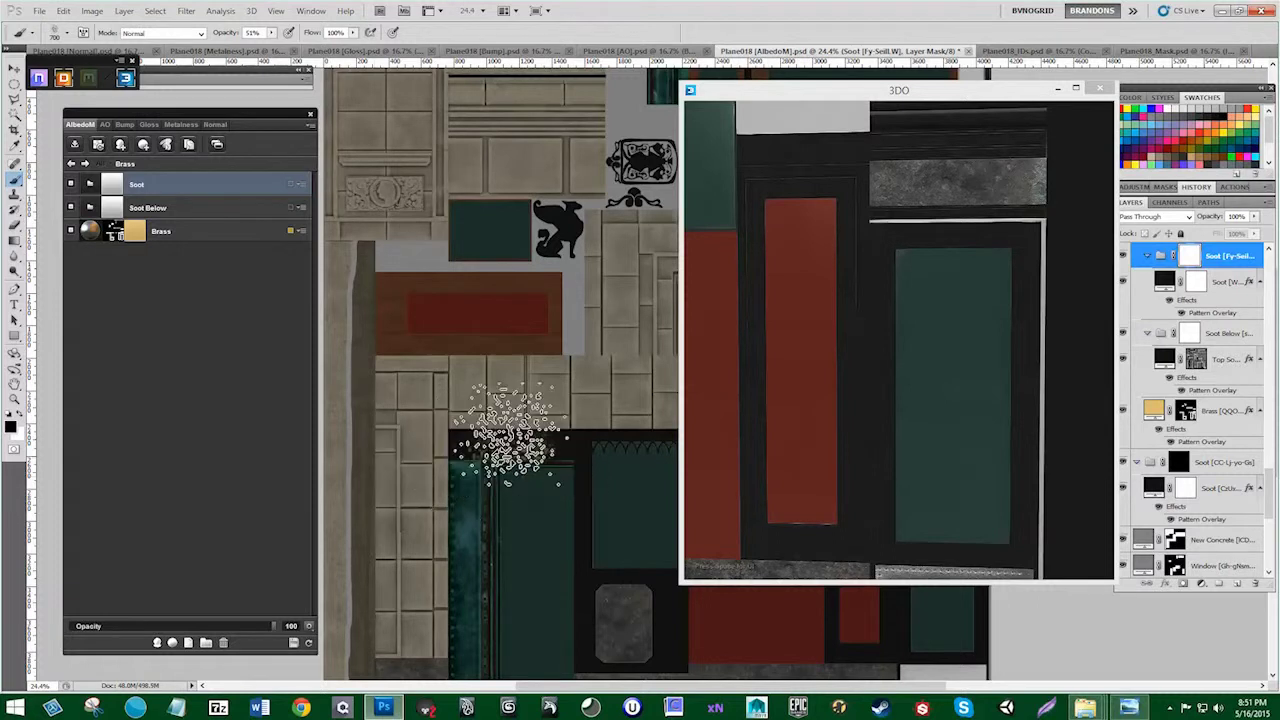
{"action": "left_click_drag", "start_coordinate": [517, 440], "coordinate": [663, 423]}
{"action": "mouse_move", "coordinate": [628, 486]}
{"action": "left_mouse_down"}
{"action": "mouse_move", "coordinate": [511, 306]}
{"action": "mouse_move", "coordinate": [586, 386]}
{"action": "mouse_move", "coordinate": [500, 443]}
{"action": "mouse_move", "coordinate": [471, 486]}
{"action": "mouse_move", "coordinate": [485, 470]}
{"action": "mouse_move", "coordinate": [429, 414]}
{"action": "mouse_move", "coordinate": [429, 349]}
{"action": "mouse_move", "coordinate": [514, 463]}
{"action": "mouse_move", "coordinate": [560, 430]}
{"action": "left_mouse_up"}
{"action": "mouse_move", "coordinate": [640, 391]}
{"action": "left_mouse_down"}
{"action": "mouse_move", "coordinate": [566, 378]}
{"action": "mouse_move", "coordinate": [453, 394]}
{"action": "left_mouse_up"}
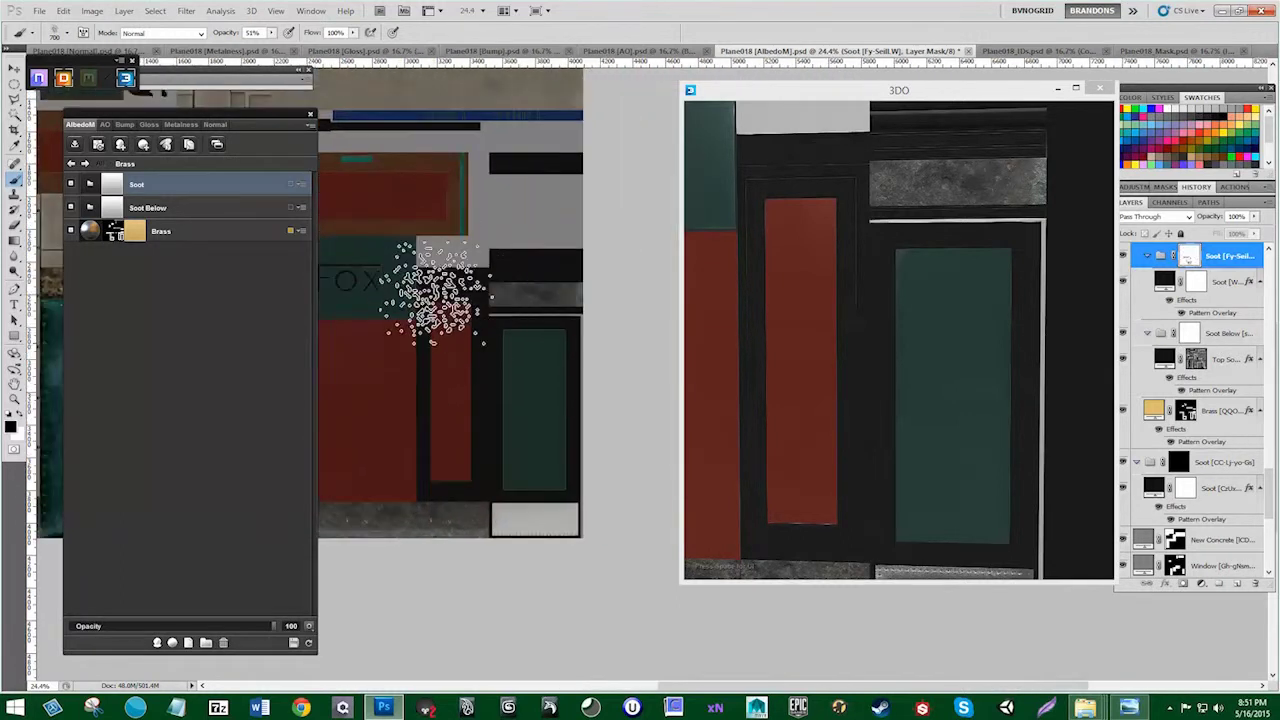
{"action": "mouse_move", "coordinate": [440, 294]}
{"action": "left_mouse_down"}
{"action": "mouse_move", "coordinate": [558, 305]}
{"action": "mouse_move", "coordinate": [523, 371]}
{"action": "mouse_move", "coordinate": [477, 349]}
{"action": "mouse_move", "coordinate": [486, 457]}
{"action": "mouse_move", "coordinate": [460, 458]}
{"action": "mouse_move", "coordinate": [394, 386]}
{"action": "mouse_move", "coordinate": [429, 471]}
{"action": "mouse_move", "coordinate": [386, 386]}
{"action": "left_mouse_up"}
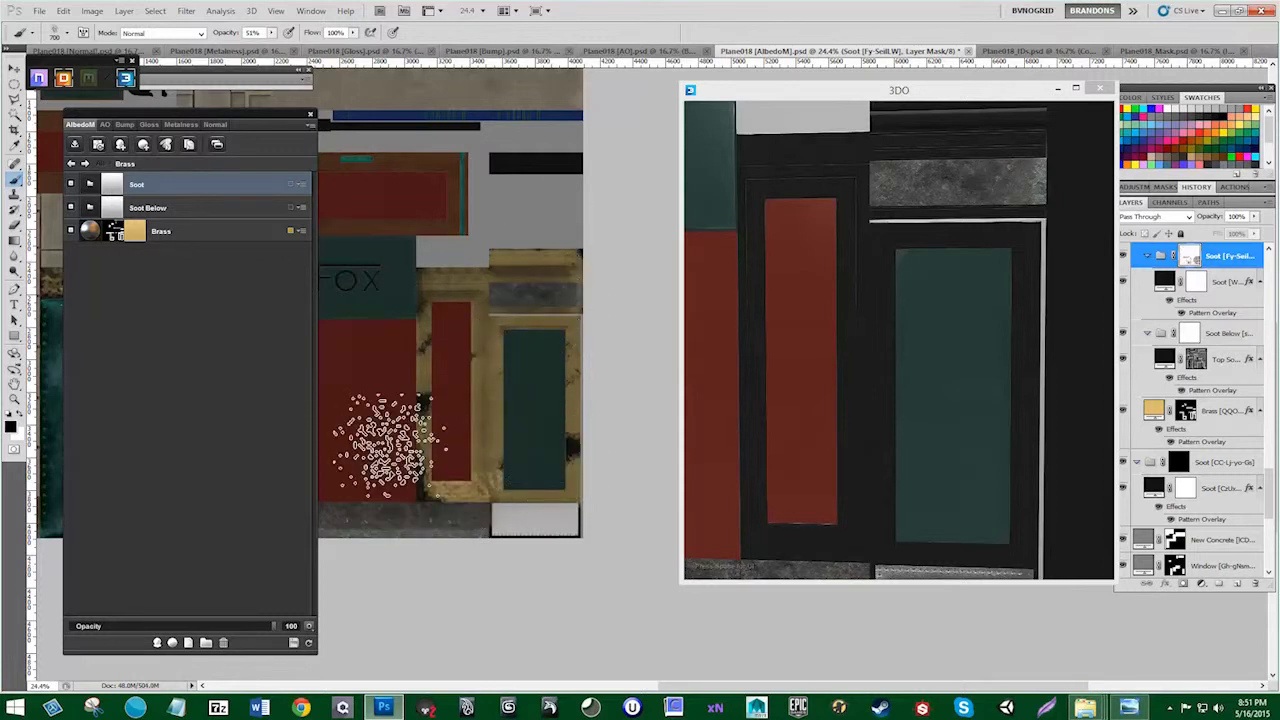
{"action": "left_click_drag", "start_coordinate": [469, 324], "coordinate": [512, 439]}
{"action": "mouse_move", "coordinate": [548, 288]}
{"action": "left_mouse_down"}
{"action": "mouse_move", "coordinate": [603, 276]}
{"action": "mouse_move", "coordinate": [637, 290]}
{"action": "mouse_move", "coordinate": [630, 307]}
{"action": "left_mouse_up"}
{"action": "left_click_drag", "start_coordinate": [479, 331], "coordinate": [509, 366]}
{"action": "mouse_move", "coordinate": [444, 316]}
{"action": "left_mouse_down"}
{"action": "mouse_move", "coordinate": [432, 289]}
{"action": "mouse_move", "coordinate": [420, 300]}
{"action": "mouse_move", "coordinate": [426, 331]}
{"action": "mouse_move", "coordinate": [646, 404]}
{"action": "left_mouse_up"}
{"action": "left_click_drag", "start_coordinate": [508, 262], "coordinate": [478, 235]}
{"action": "mouse_move", "coordinate": [430, 280]}
{"action": "left_mouse_down"}
{"action": "mouse_move", "coordinate": [394, 285]}
{"action": "mouse_move", "coordinate": [454, 262]}
{"action": "mouse_move", "coordinate": [404, 275]}
{"action": "mouse_move", "coordinate": [404, 300]}
{"action": "mouse_move", "coordinate": [458, 305]}
{"action": "left_mouse_up"}
{"action": "scroll", "coordinate": [547, 342], "scroll_direction": "up", "scroll_amount": 3}
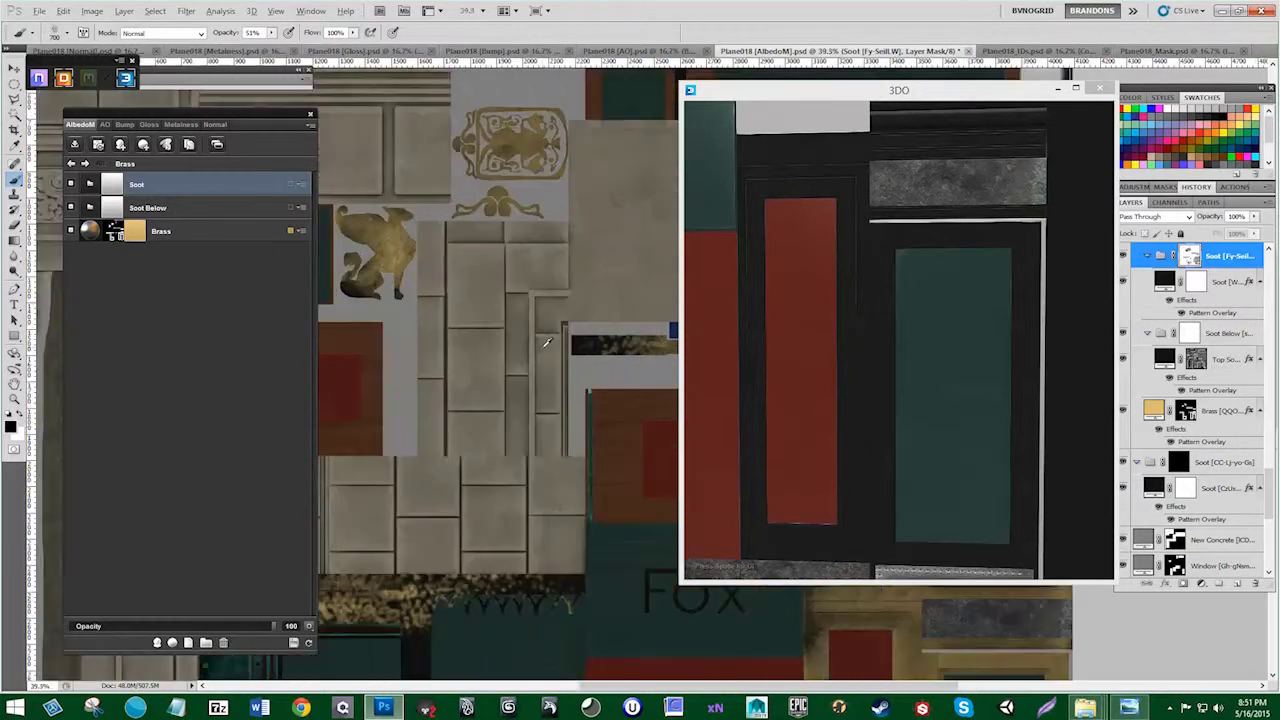
{"action": "scroll", "coordinate": [547, 342], "scroll_direction": "down", "scroll_amount": 4}
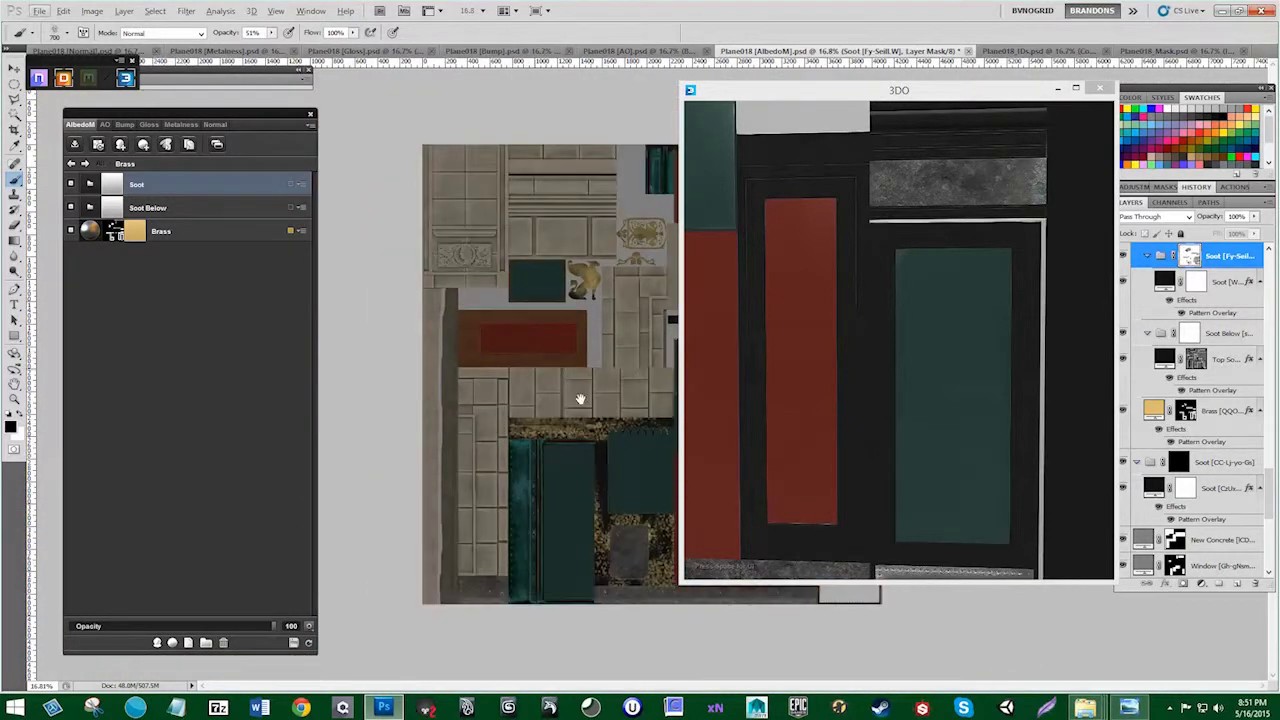
Step: Switch the Brush tool to a soft round tip at 700 px and set its opacity to 64%
{"action": "left_click_drag", "start_coordinate": [764, 104], "coordinate": [928, 106]}
{"action": "left_click", "coordinate": [65, 33]}
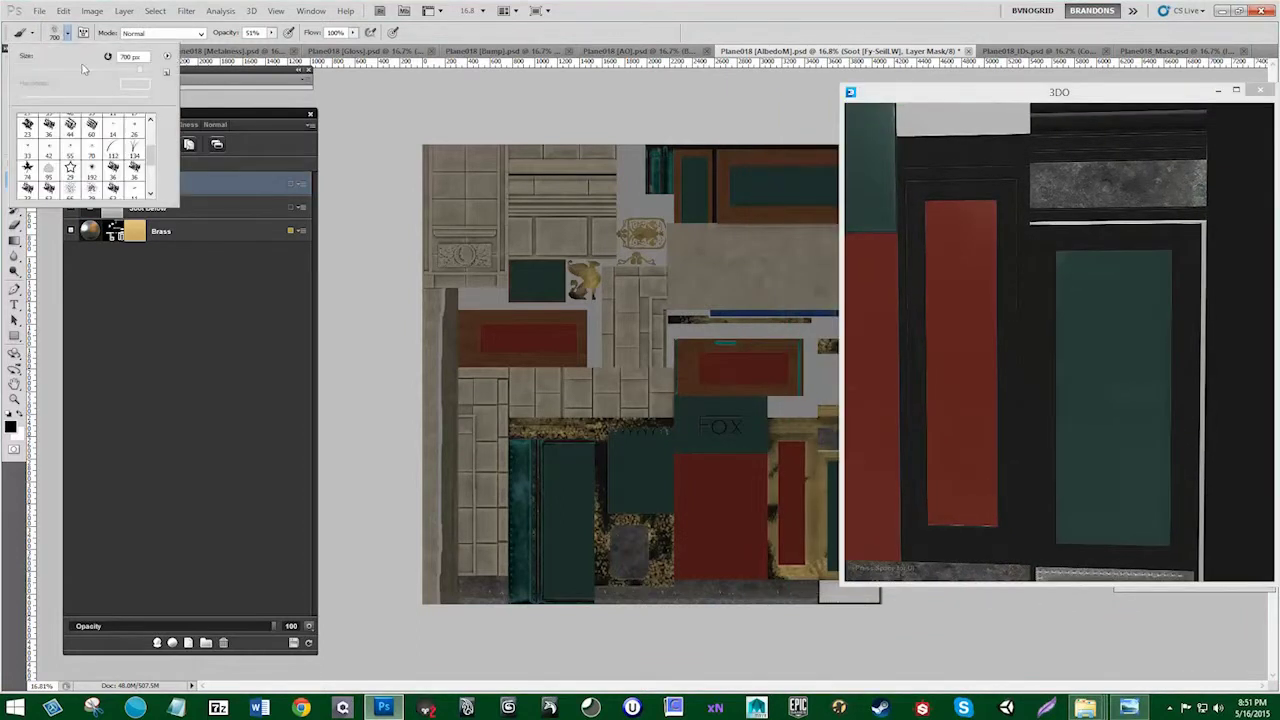
{"action": "scroll", "coordinate": [160, 175], "scroll_direction": "up", "scroll_amount": 5}
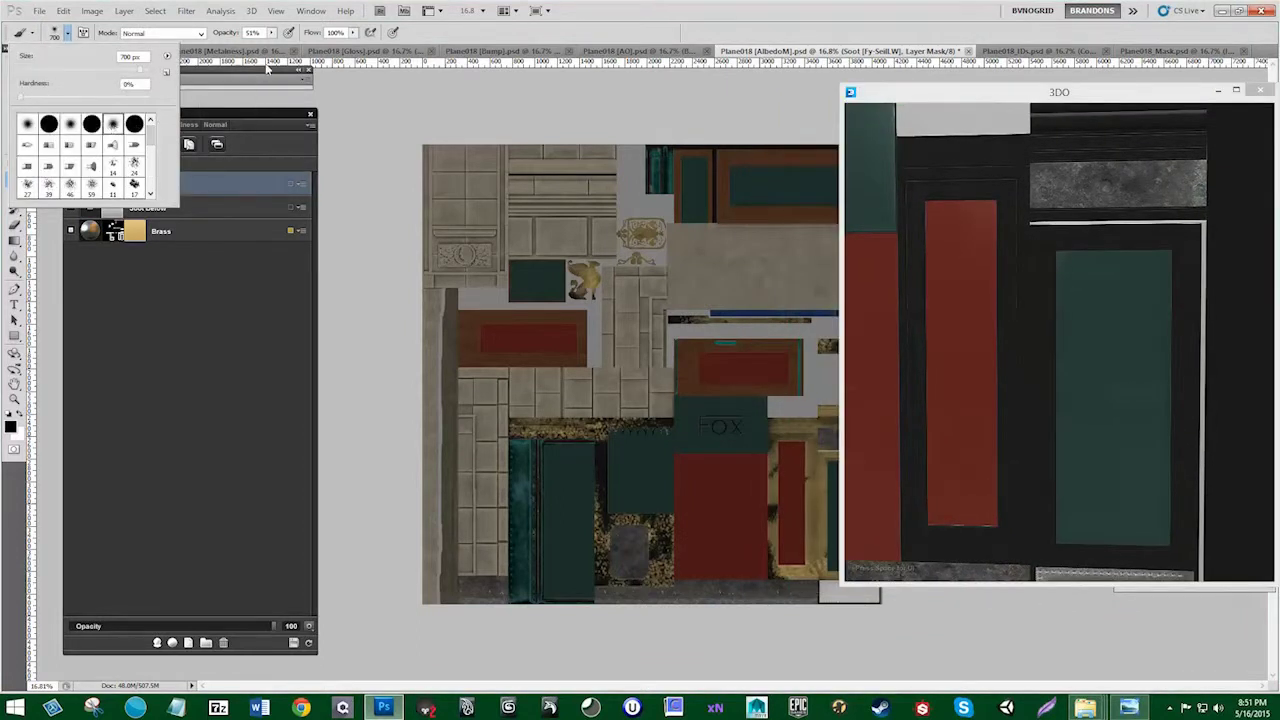
{"action": "left_click_drag", "start_coordinate": [231, 37], "coordinate": [244, 37]}
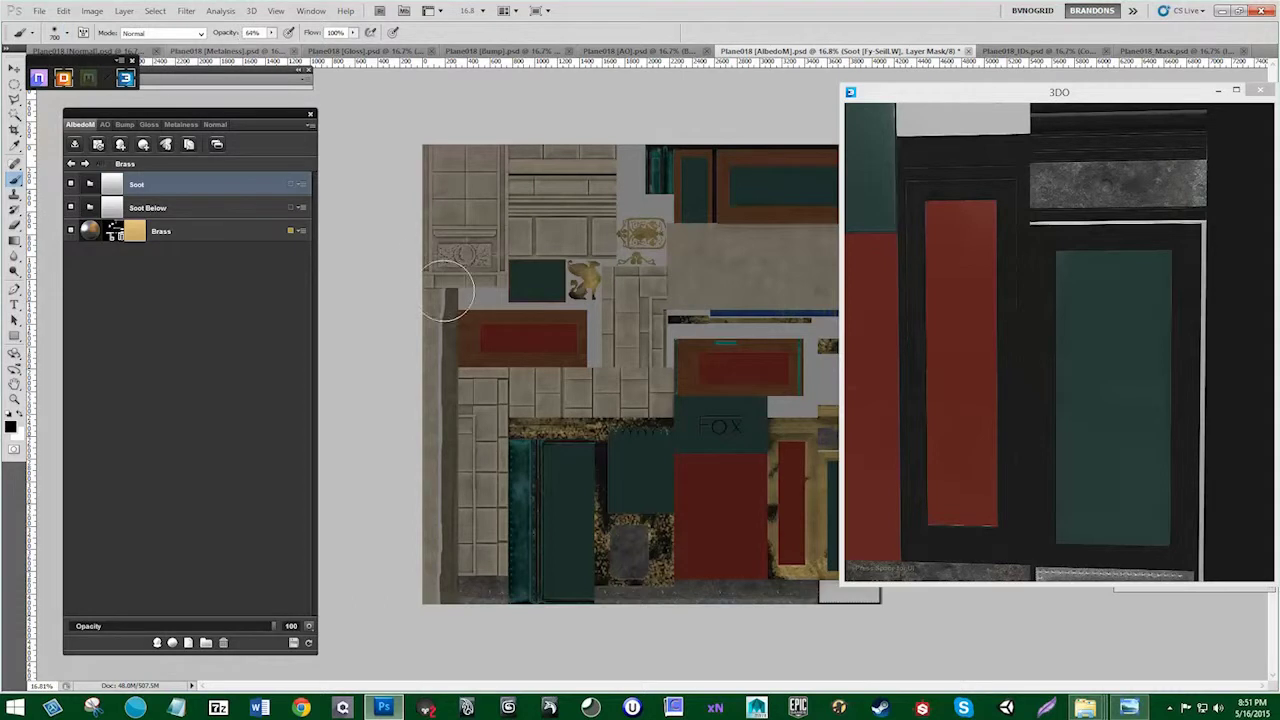
Step: Paint black on the Soot mask at 26% opacity along the horizontal brass trim and down the post between the green panels
{"action": "scroll", "coordinate": [648, 426], "scroll_direction": "down", "scroll_amount": 4}
{"action": "scroll", "coordinate": [668, 454], "scroll_direction": "up", "scroll_amount": 8}
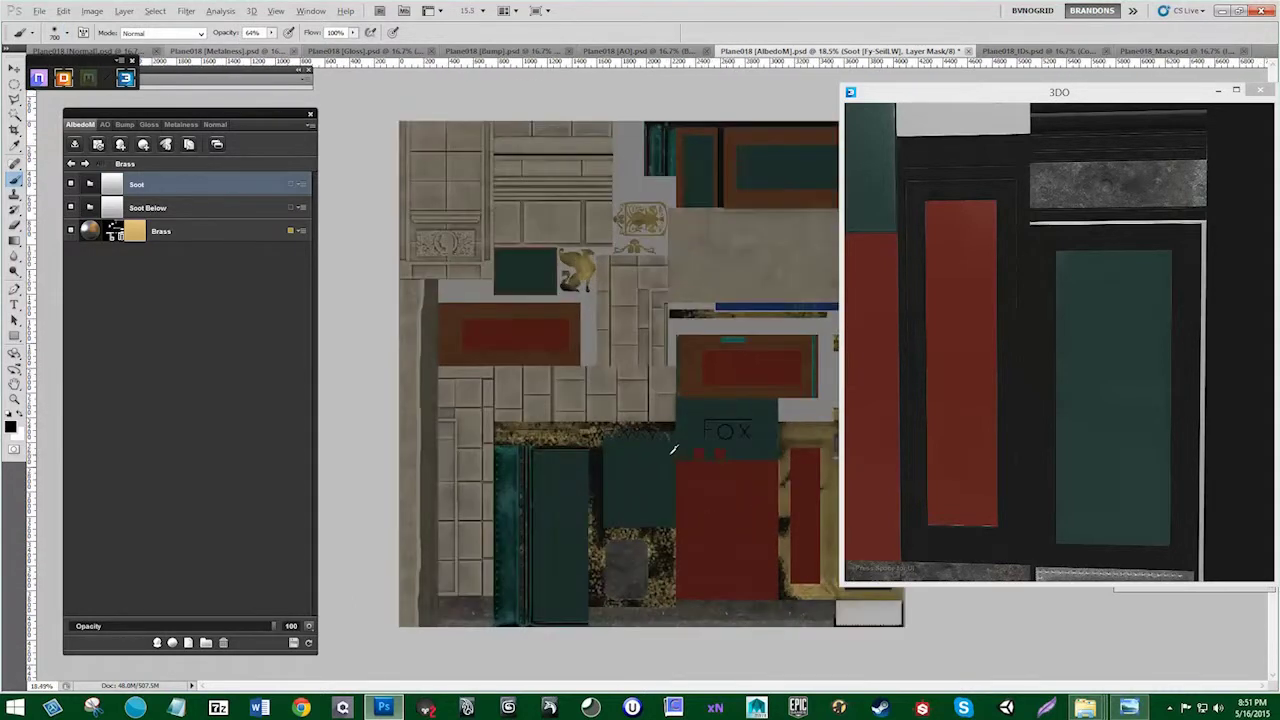
{"action": "left_click_drag", "start_coordinate": [652, 423], "coordinate": [471, 423]}
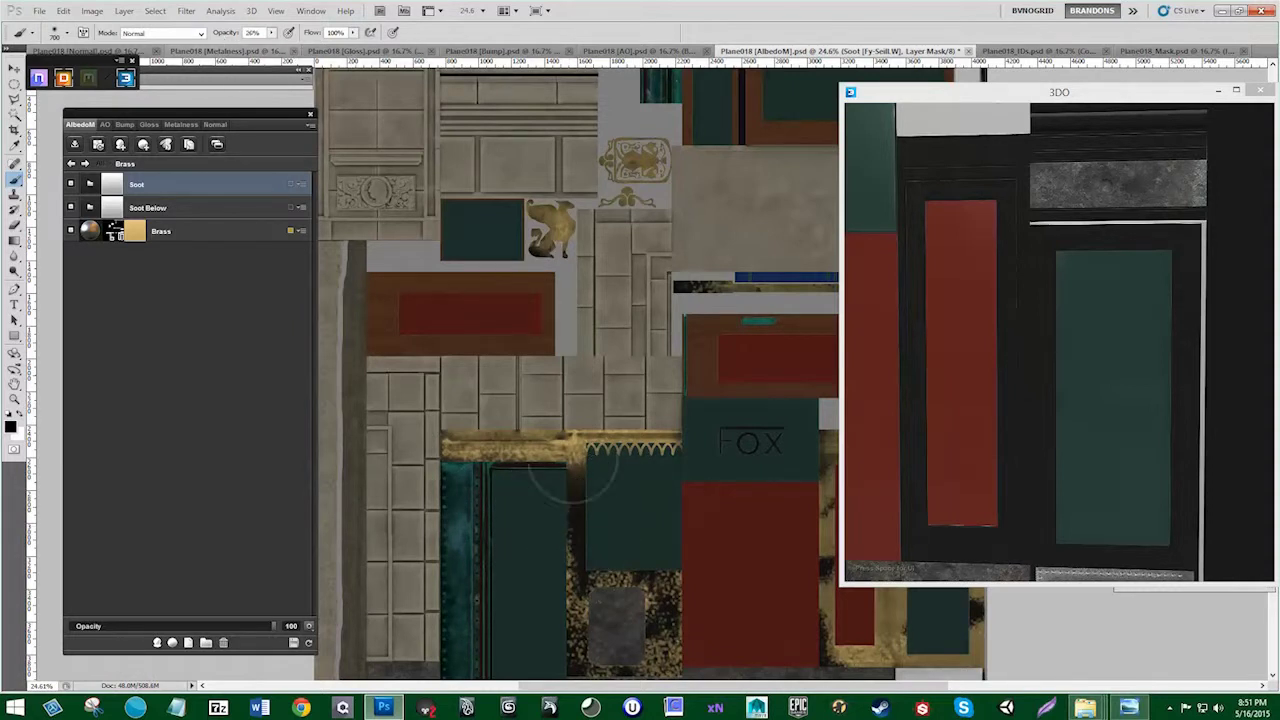
{"action": "left_click_drag", "start_coordinate": [574, 463], "coordinate": [572, 545]}
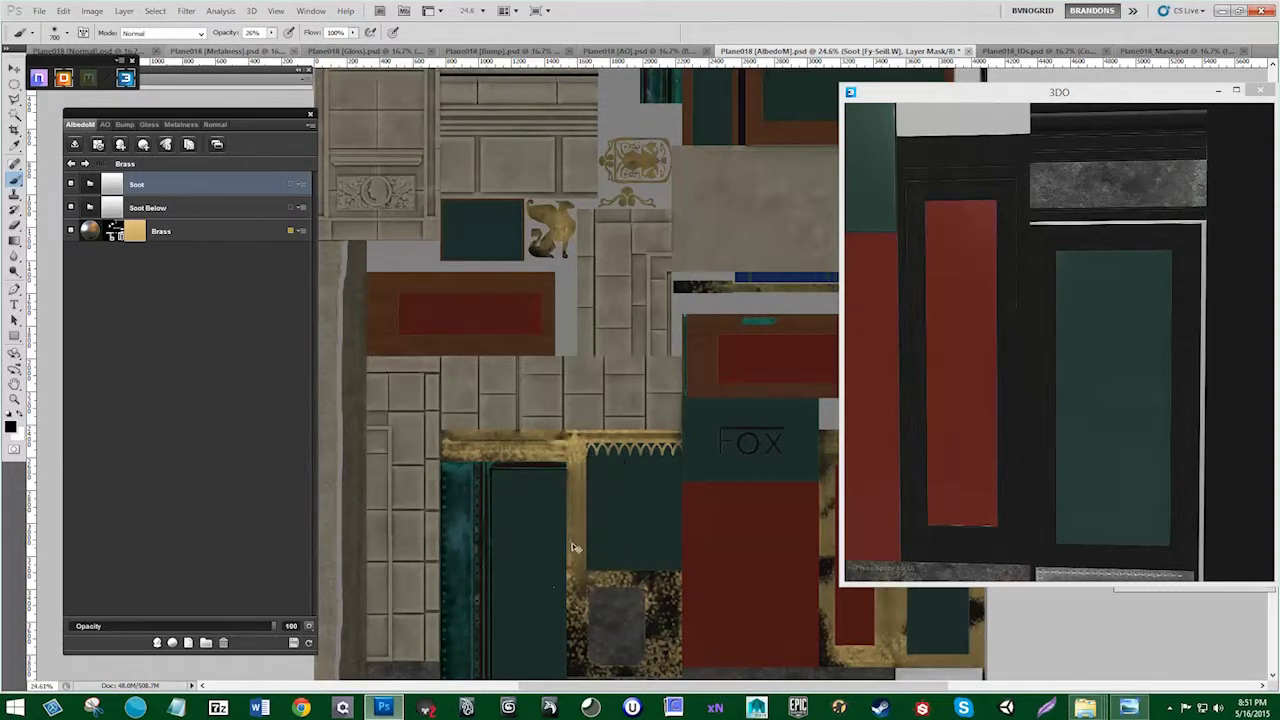
Step: Step back through the document history to undo the last three brush strokes on the Soot mask
{"action": "left_click_drag", "start_coordinate": [1037, 100], "coordinate": [851, 99]}
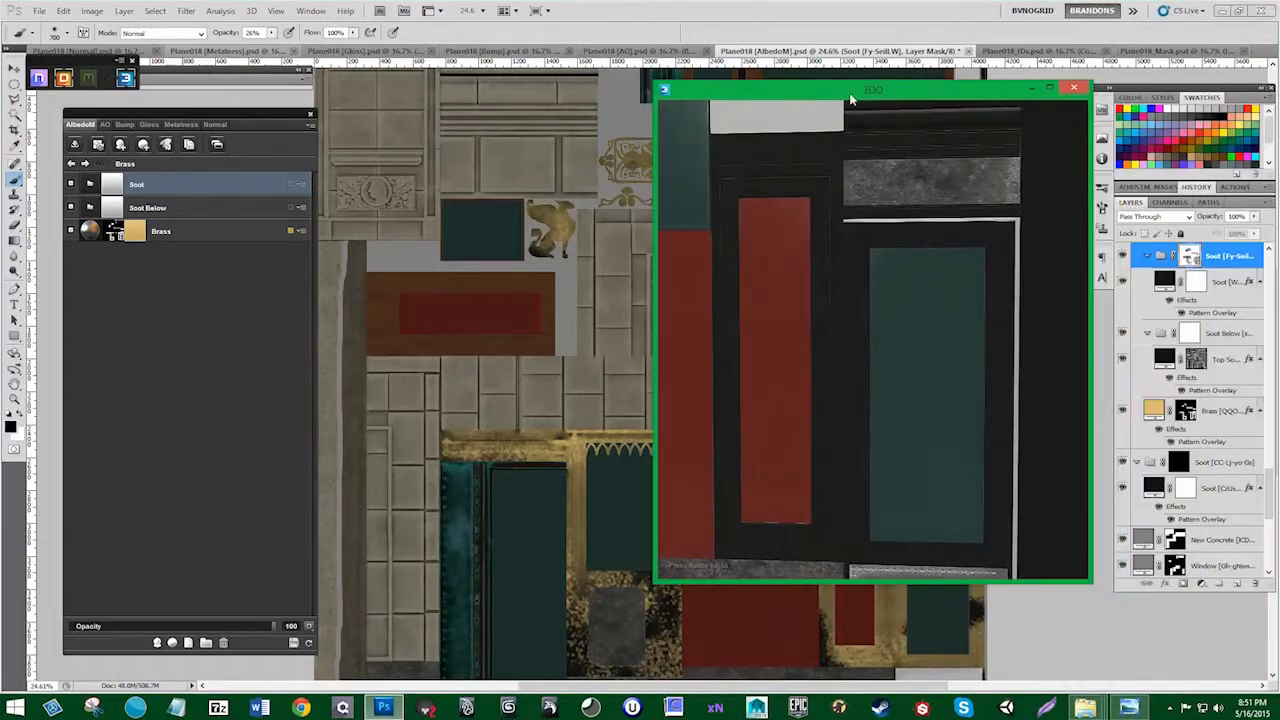
{"action": "left_click", "coordinate": [1200, 188]}
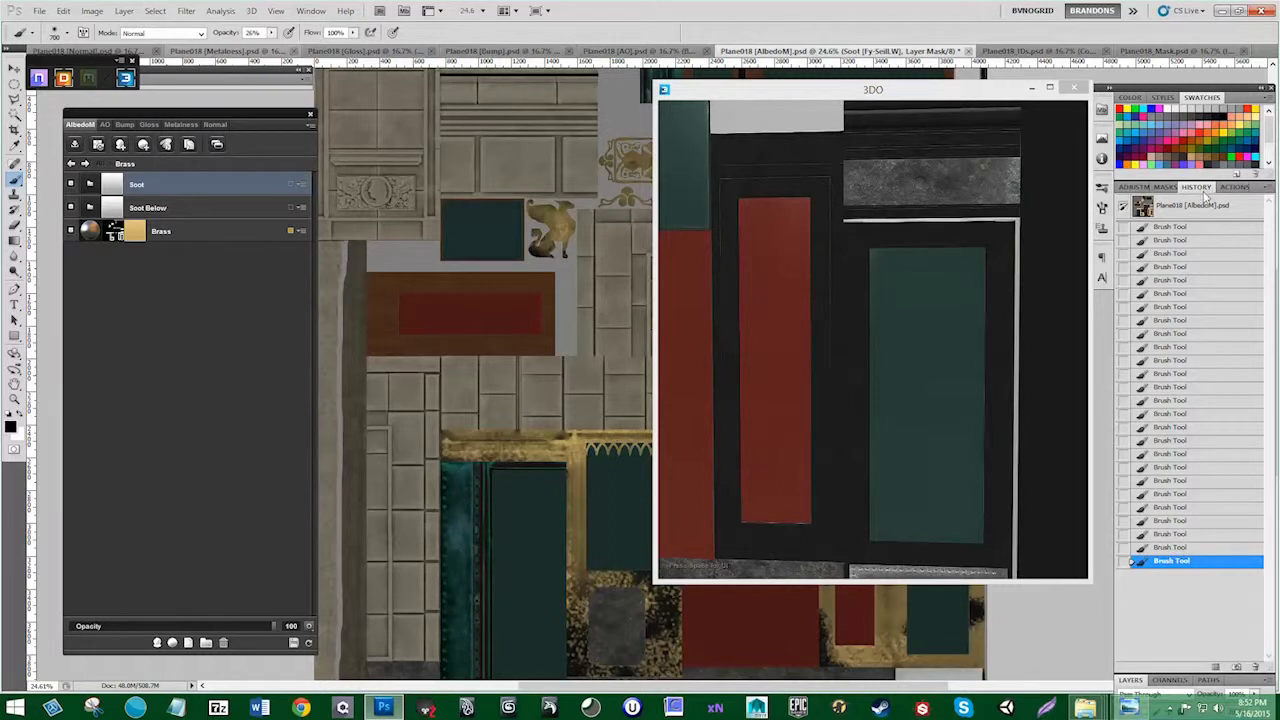
{"action": "left_click", "coordinate": [1160, 548]}
{"action": "left_click", "coordinate": [1163, 534]}
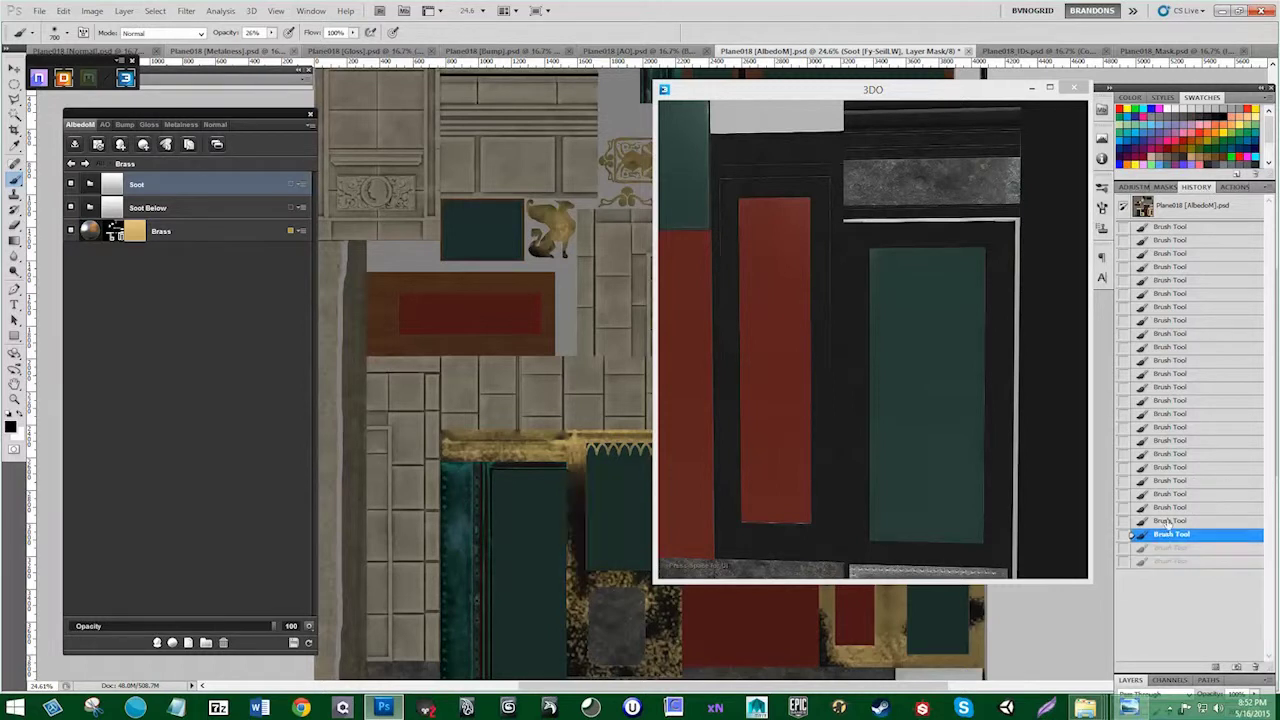
{"action": "left_click", "coordinate": [1165, 521]}
{"action": "left_click", "coordinate": [1168, 534]}
{"action": "left_click", "coordinate": [1170, 521]}
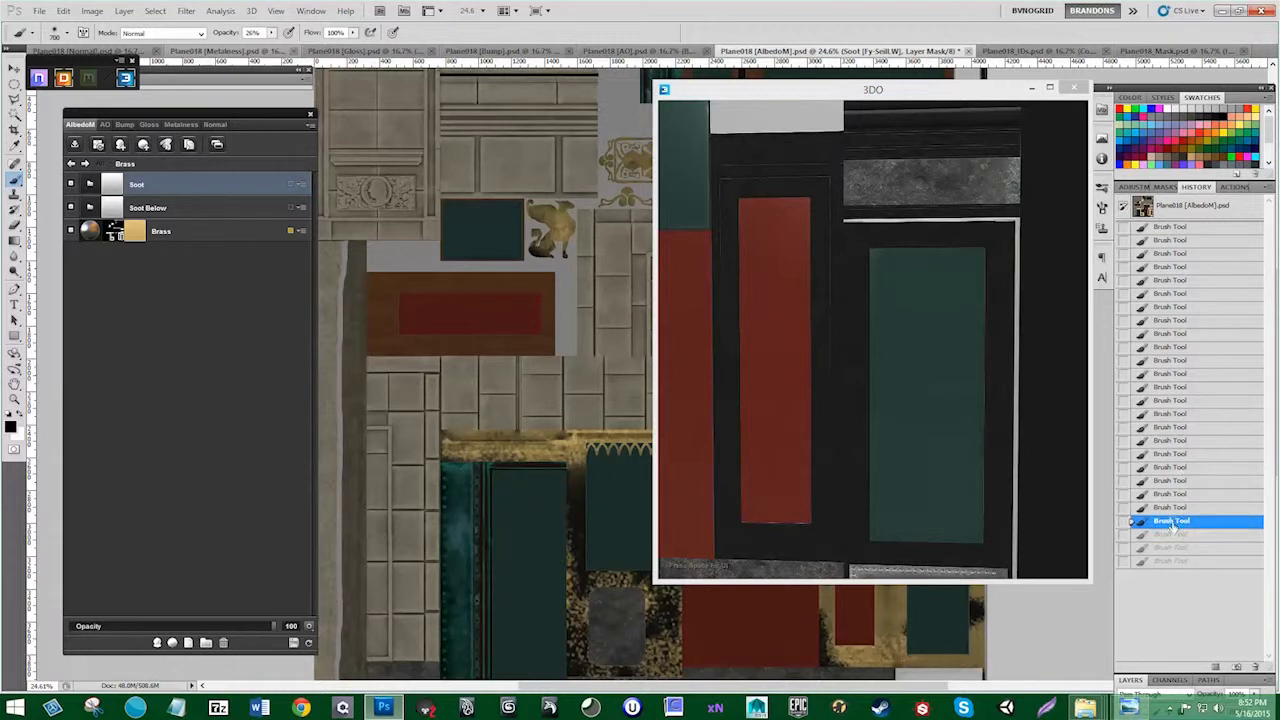
{"action": "left_click", "coordinate": [1195, 188]}
Step: Paint softly at 26% opacity on the Soot mask to reveal brass around the lower stone panel, door frames and narrow trim strip
{"action": "left_click_drag", "start_coordinate": [583, 510], "coordinate": [489, 352]}
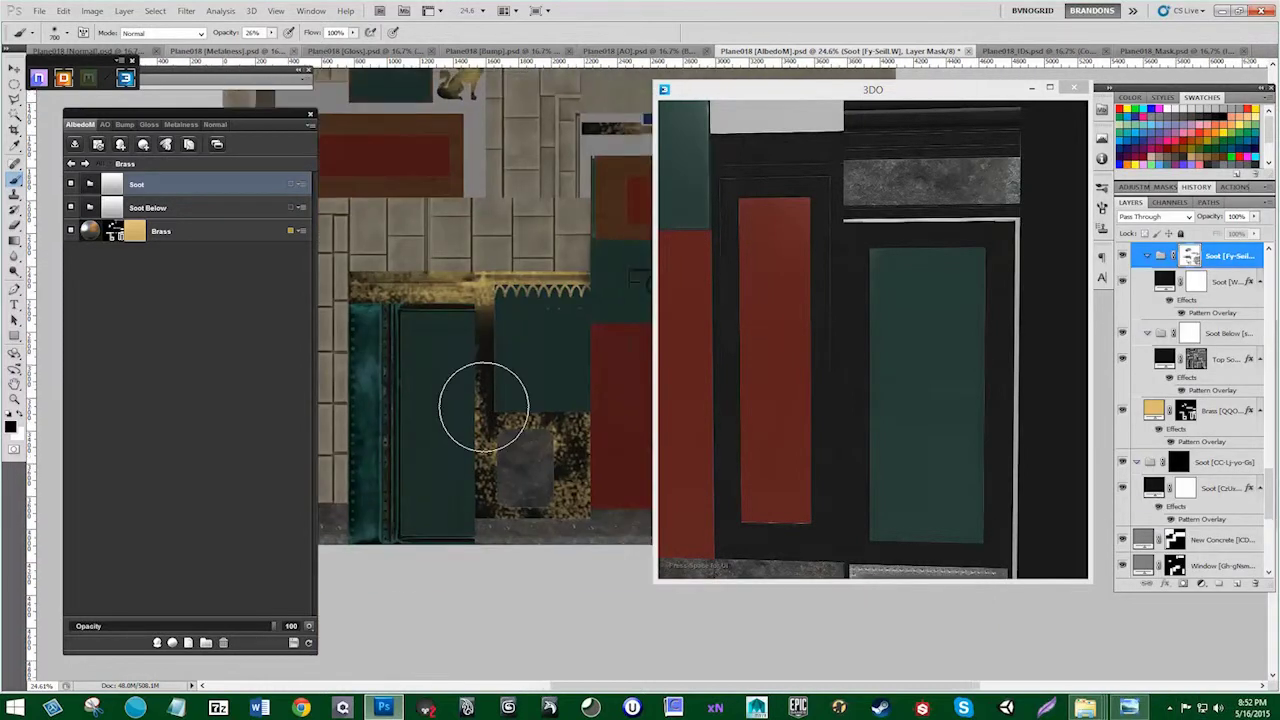
{"action": "mouse_move", "coordinate": [490, 420]}
{"action": "left_mouse_down"}
{"action": "mouse_move", "coordinate": [516, 461]}
{"action": "mouse_move", "coordinate": [531, 438]}
{"action": "mouse_move", "coordinate": [536, 489]}
{"action": "mouse_move", "coordinate": [574, 515]}
{"action": "mouse_move", "coordinate": [472, 466]}
{"action": "mouse_move", "coordinate": [540, 470]}
{"action": "mouse_move", "coordinate": [568, 491]}
{"action": "mouse_move", "coordinate": [460, 494]}
{"action": "mouse_move", "coordinate": [558, 436]}
{"action": "mouse_move", "coordinate": [498, 468]}
{"action": "left_mouse_up"}
{"action": "left_click_drag", "start_coordinate": [586, 380], "coordinate": [294, 406]}
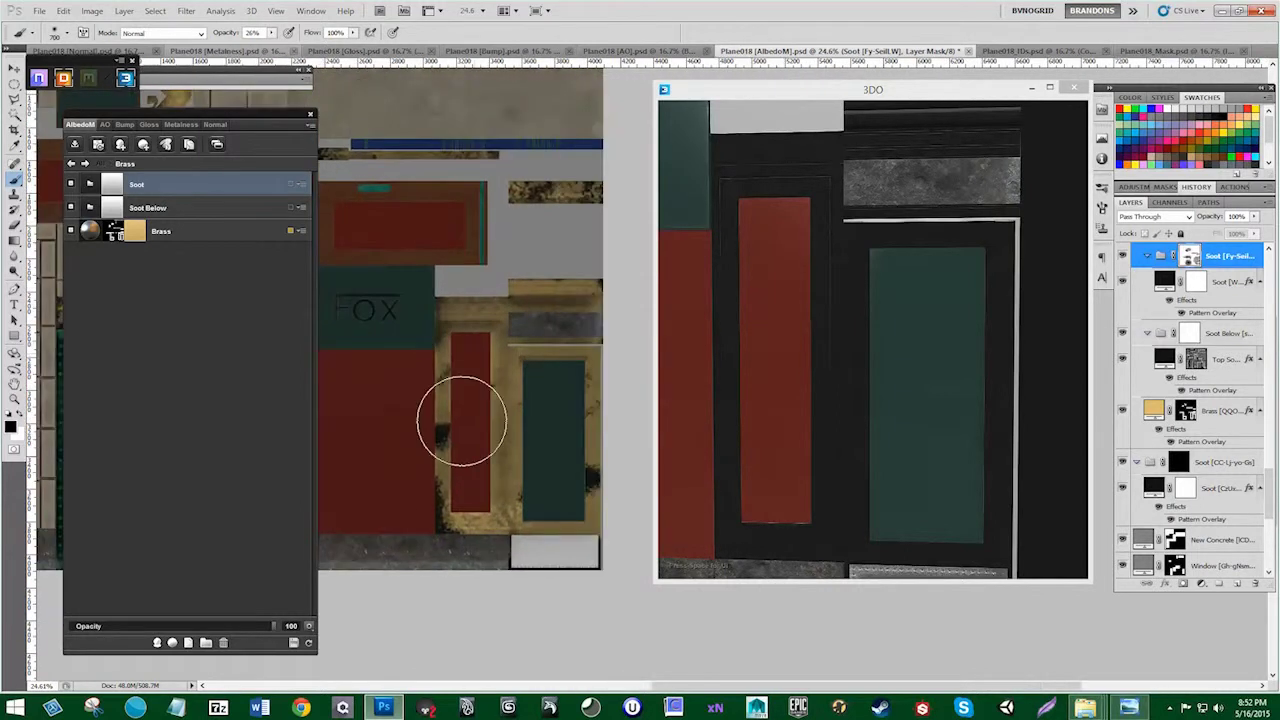
{"action": "mouse_move", "coordinate": [463, 423]}
{"action": "left_mouse_down"}
{"action": "mouse_move", "coordinate": [434, 494]}
{"action": "mouse_move", "coordinate": [585, 292]}
{"action": "mouse_move", "coordinate": [563, 192]}
{"action": "mouse_move", "coordinate": [486, 153]}
{"action": "mouse_move", "coordinate": [426, 154]}
{"action": "left_mouse_up"}
{"action": "left_click_drag", "start_coordinate": [440, 210], "coordinate": [580, 281]}
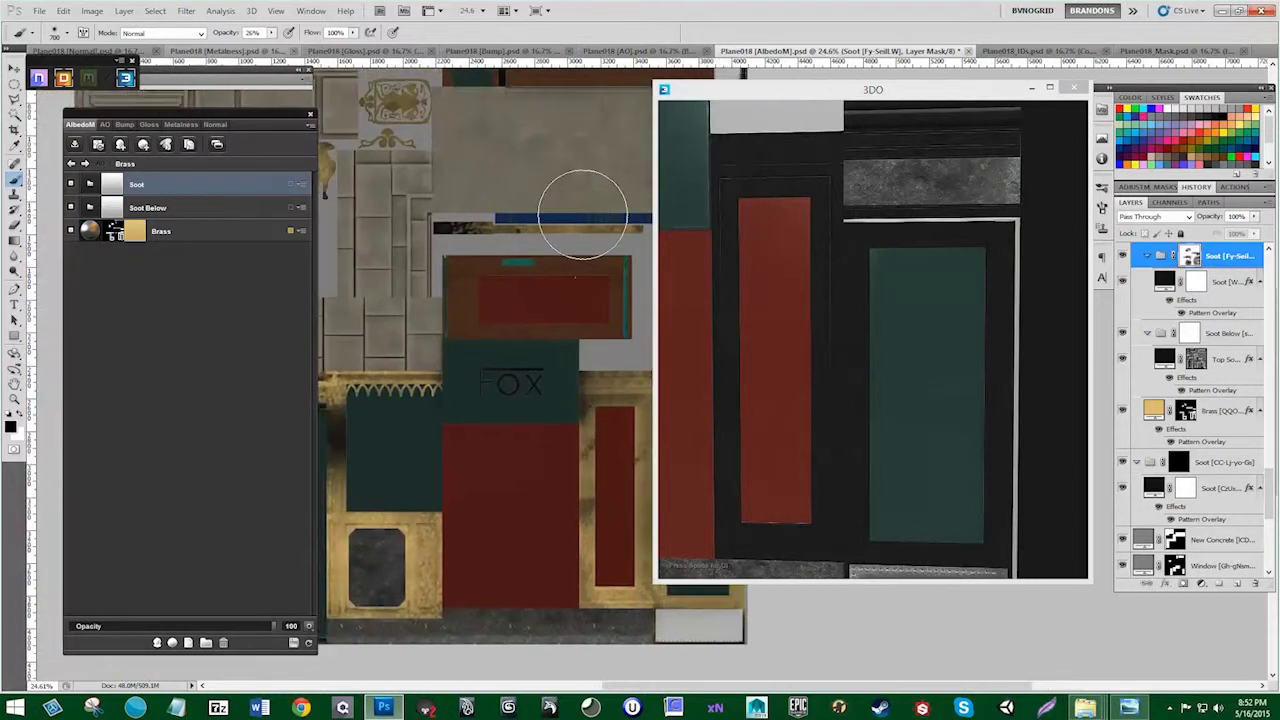
{"action": "mouse_move", "coordinate": [583, 215]}
{"action": "left_mouse_down"}
{"action": "mouse_move", "coordinate": [409, 209]}
{"action": "mouse_move", "coordinate": [457, 229]}
{"action": "mouse_move", "coordinate": [491, 217]}
{"action": "mouse_move", "coordinate": [646, 230]}
{"action": "left_mouse_up"}
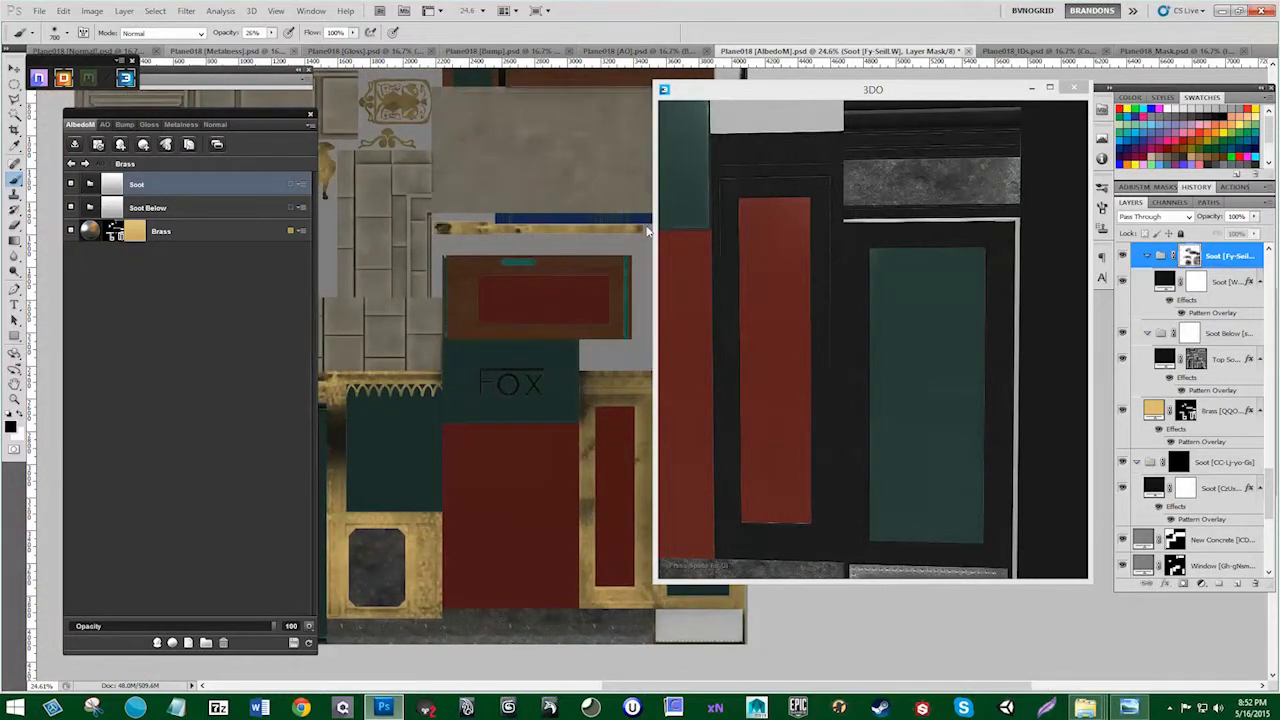
Step: Paint at 100% brush opacity on the Soot mask to clear soot from the ornaments, trim pieces, frames and the FOX lettering
{"action": "left_click_drag", "start_coordinate": [434, 131], "coordinate": [497, 173]}
{"action": "left_click_drag", "start_coordinate": [496, 152], "coordinate": [449, 160]}
{"action": "mouse_move", "coordinate": [415, 245]}
{"action": "left_mouse_down"}
{"action": "mouse_move", "coordinate": [403, 201]}
{"action": "mouse_move", "coordinate": [405, 248]}
{"action": "mouse_move", "coordinate": [387, 205]}
{"action": "mouse_move", "coordinate": [375, 257]}
{"action": "left_mouse_up"}
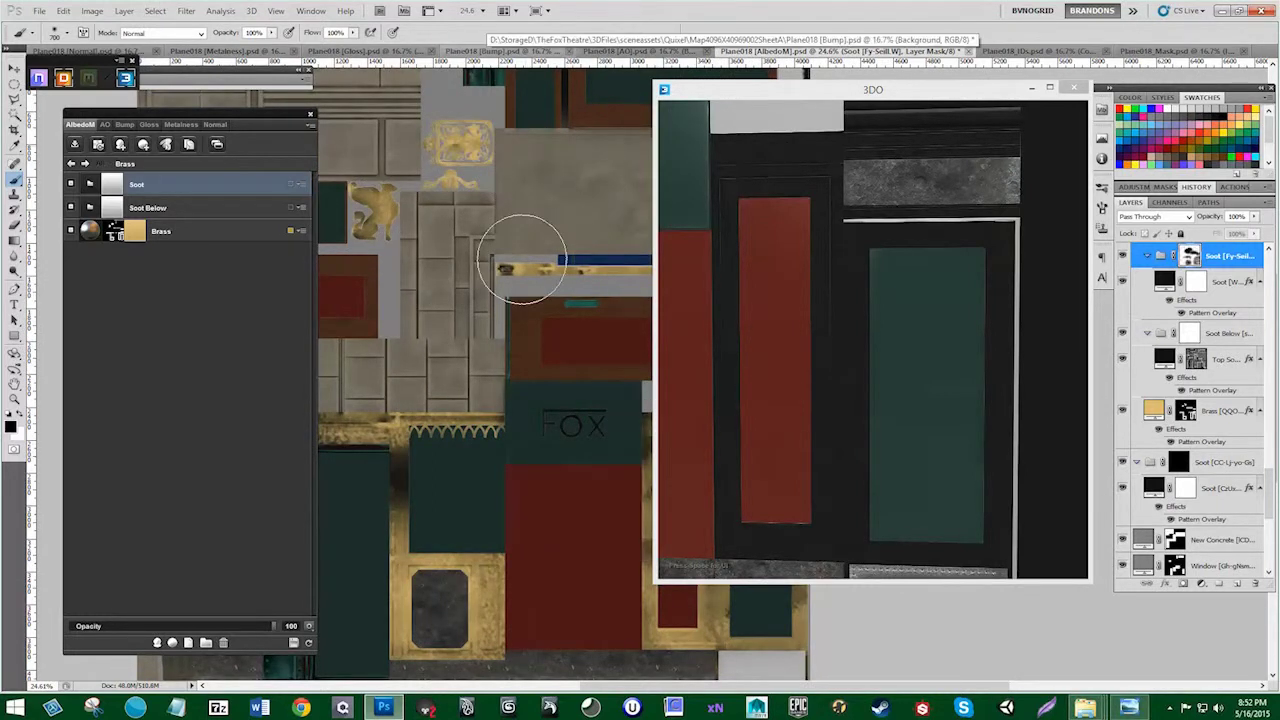
{"action": "left_click_drag", "start_coordinate": [565, 280], "coordinate": [374, 245]}
{"action": "left_click_drag", "start_coordinate": [516, 366], "coordinate": [518, 290]}
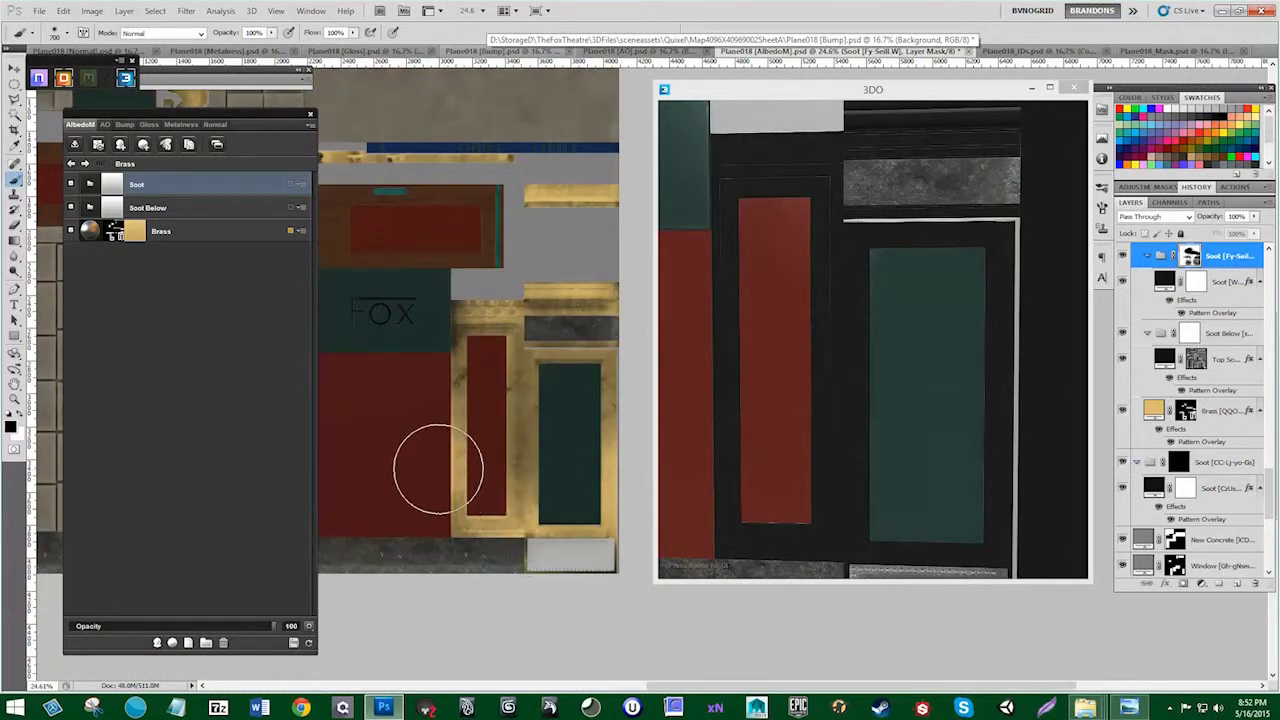
{"action": "left_click_drag", "start_coordinate": [330, 425], "coordinate": [470, 393]}
{"action": "left_click_drag", "start_coordinate": [390, 340], "coordinate": [459, 348]}
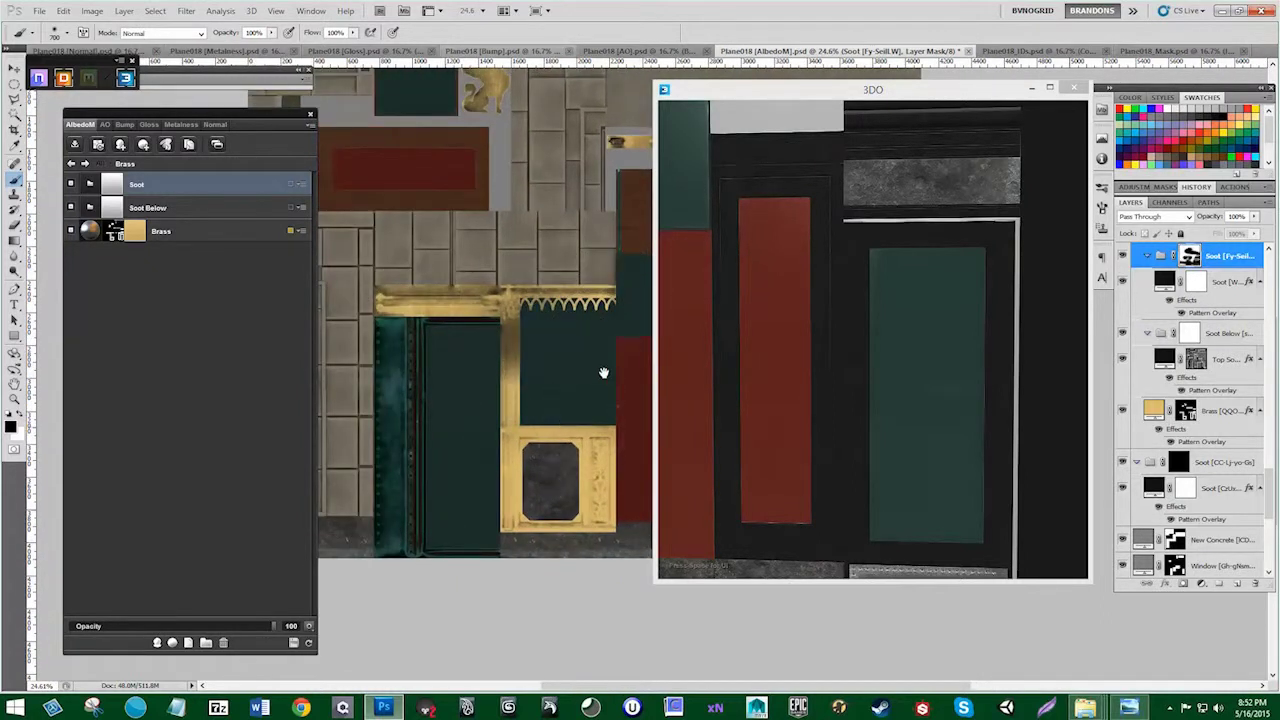
{"action": "mouse_move", "coordinate": [603, 373]}
{"action": "left_mouse_down"}
{"action": "mouse_move", "coordinate": [514, 351]}
{"action": "mouse_move", "coordinate": [534, 391]}
{"action": "left_mouse_up"}
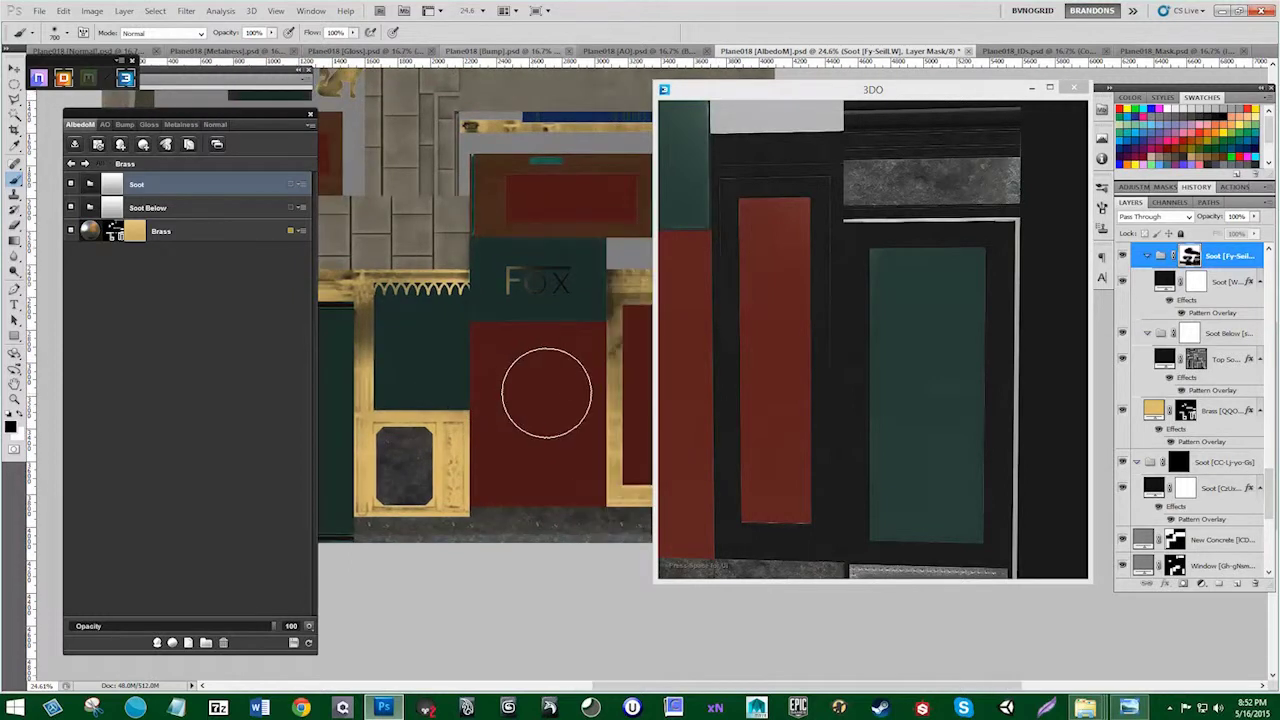
{"action": "scroll", "coordinate": [546, 392], "scroll_direction": "up", "scroll_amount": 1}
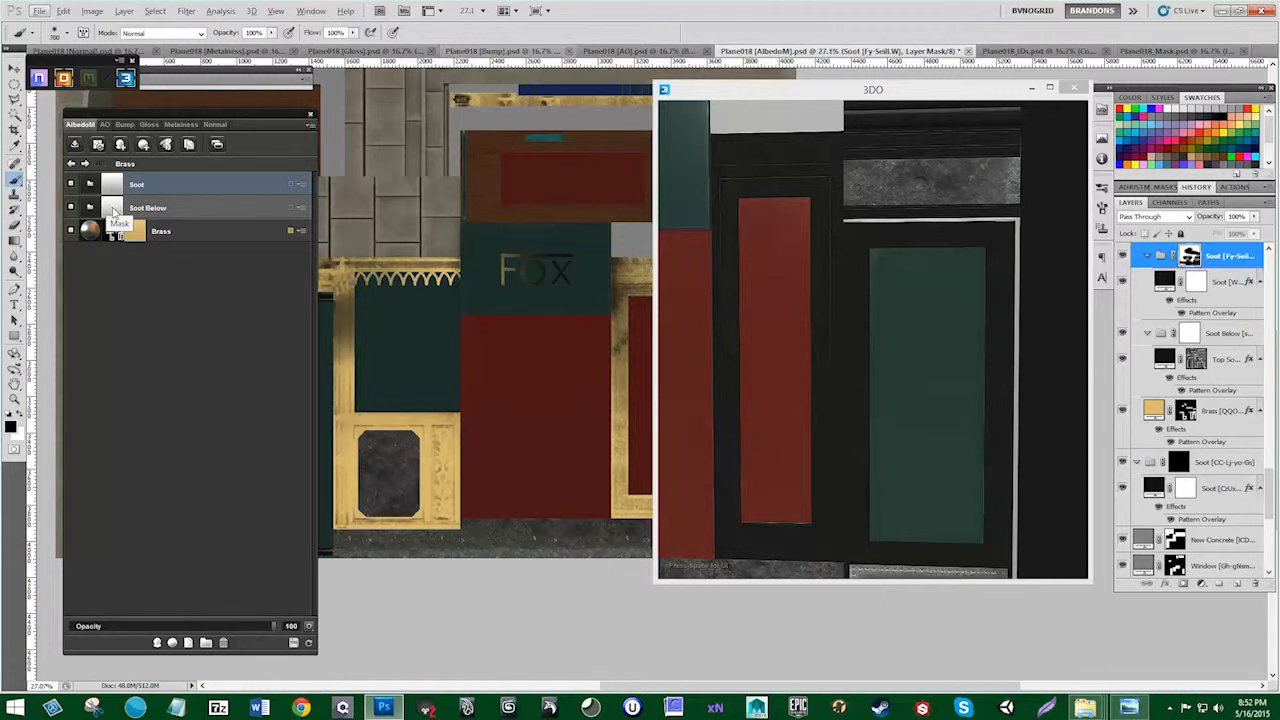
{"action": "left_click_drag", "start_coordinate": [795, 100], "coordinate": [860, 96]}
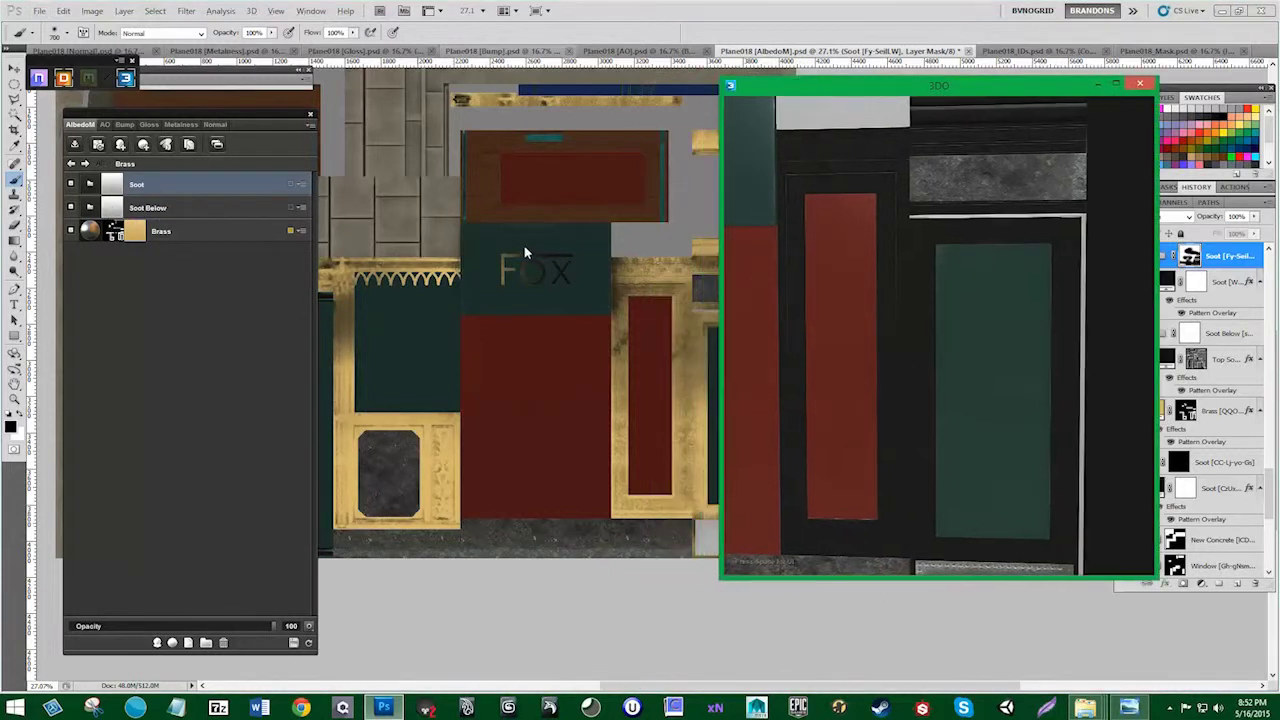
{"action": "left_click", "coordinate": [113, 210]}
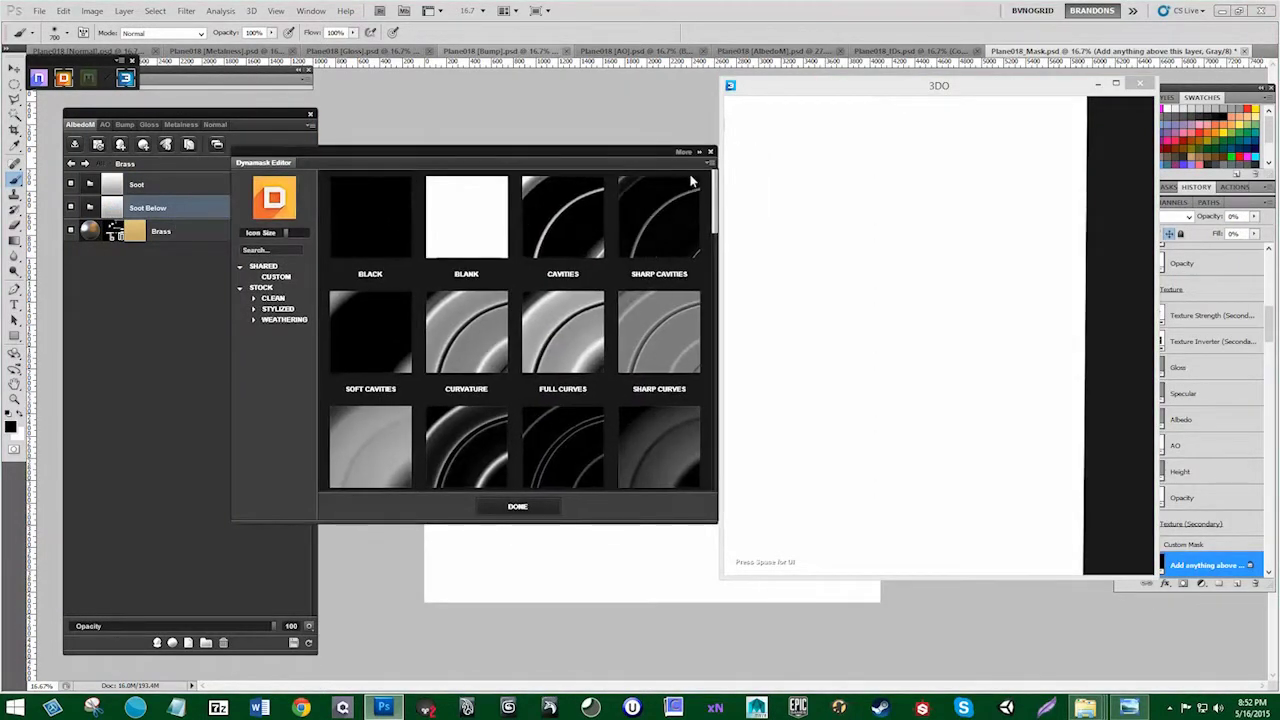
{"action": "left_click", "coordinate": [711, 152]}
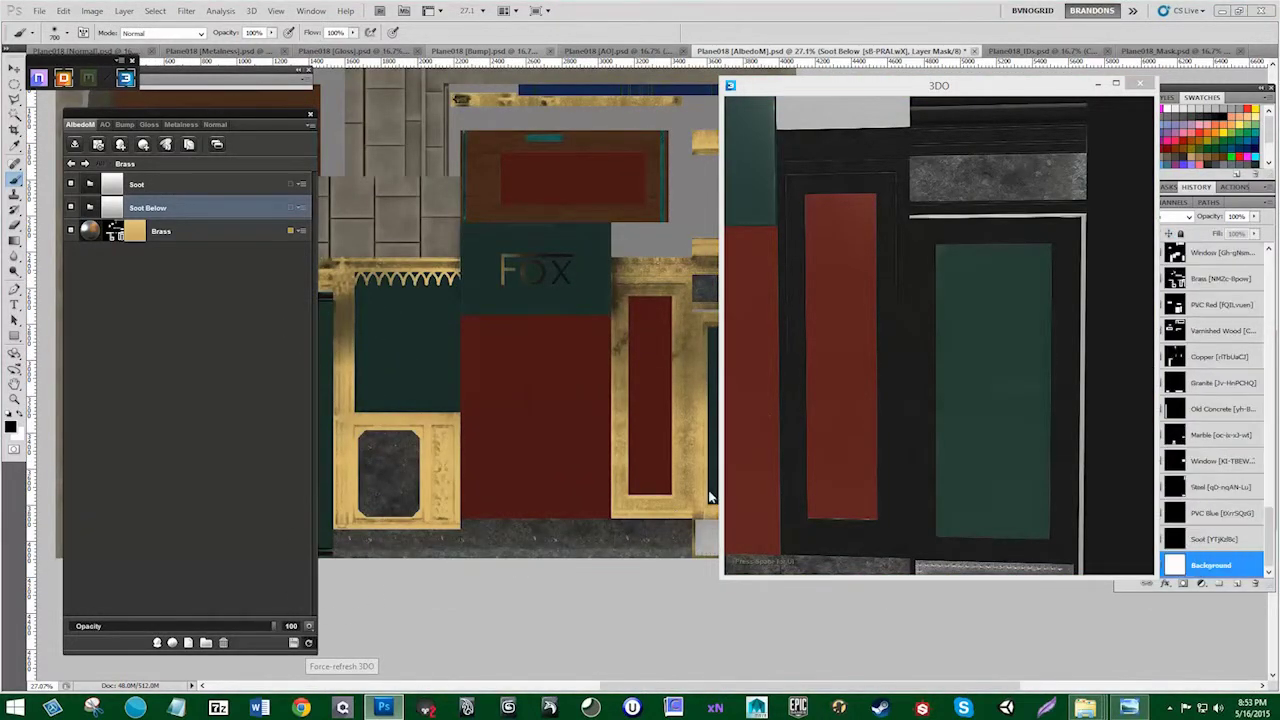
Step: Examine the sooty brass frames and mouldings up close in the 3D preview from several angles
{"action": "left_click", "coordinate": [818, 486]}
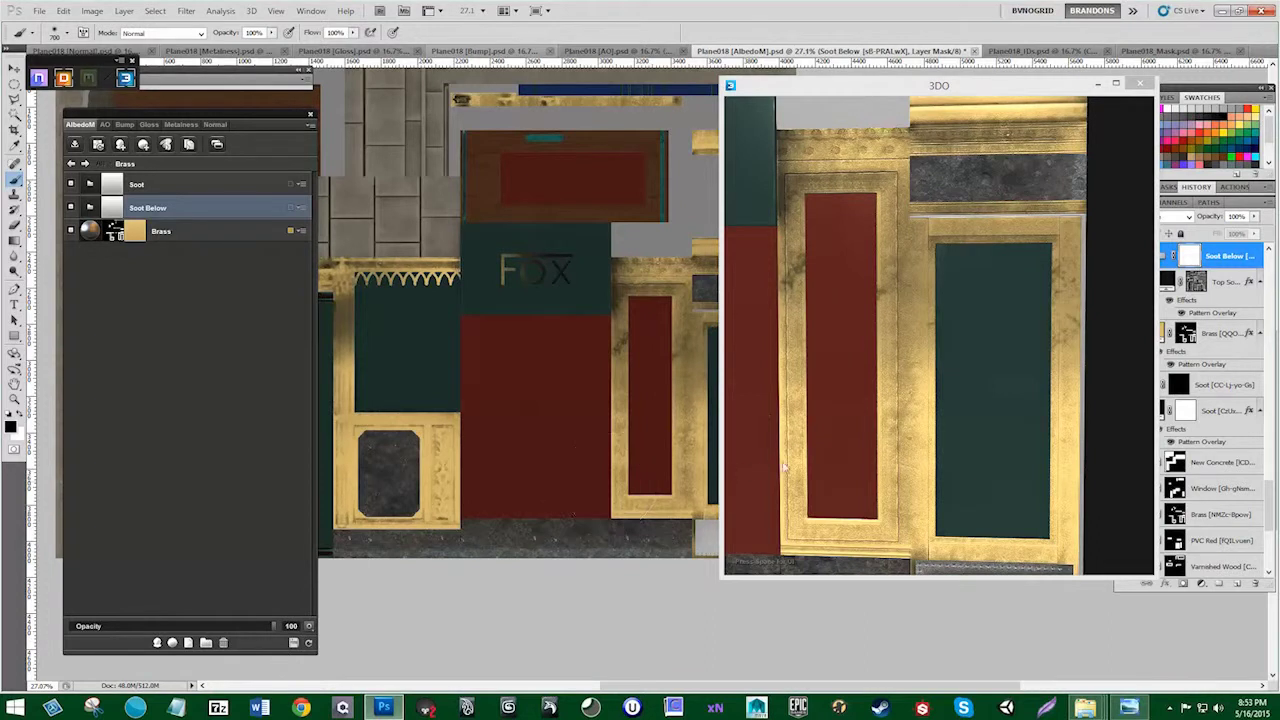
{"action": "scroll", "coordinate": [940, 400], "scroll_direction": "up", "scroll_amount": 5}
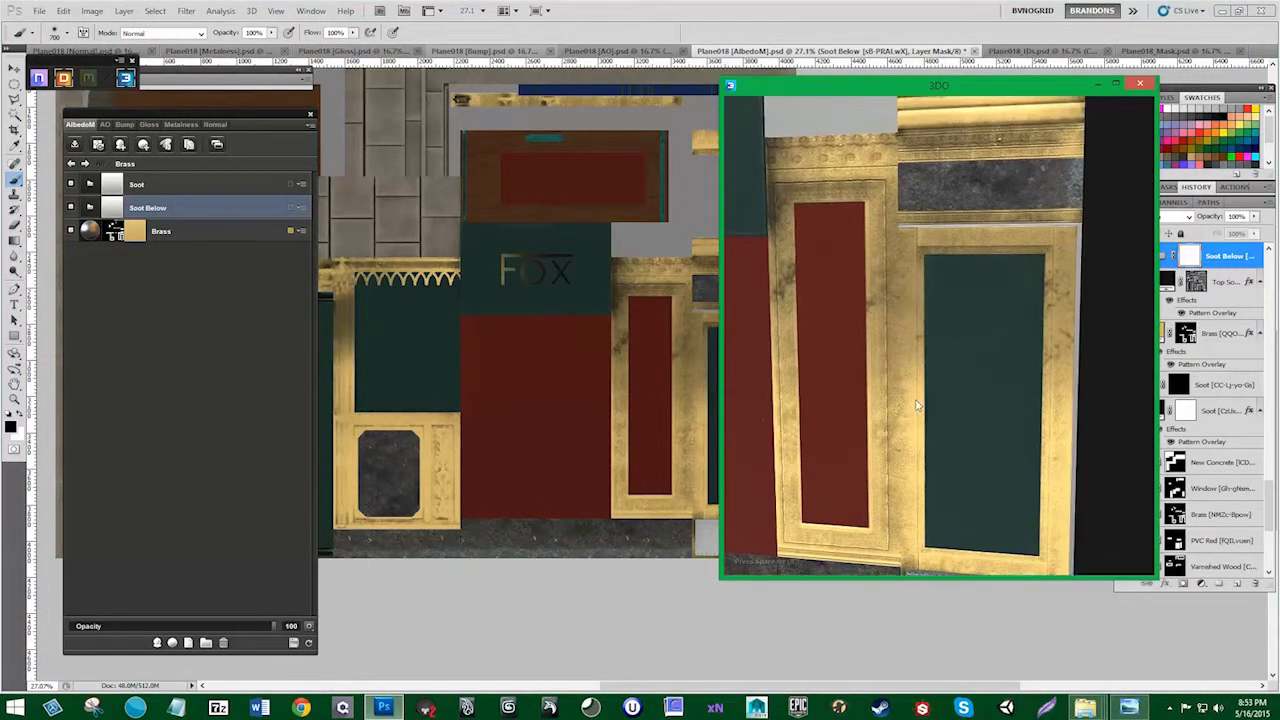
{"action": "scroll", "coordinate": [922, 416], "scroll_direction": "down", "scroll_amount": 3}
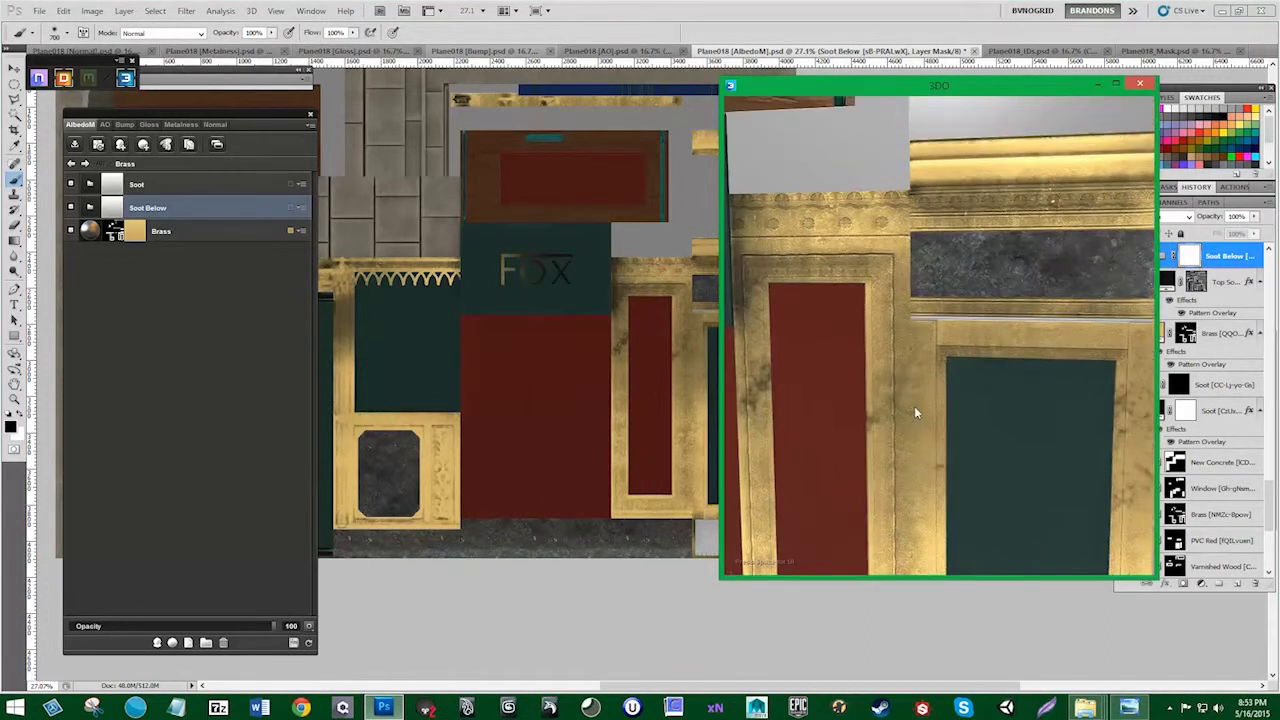
{"action": "left_click_drag", "start_coordinate": [914, 410], "coordinate": [916, 399]}
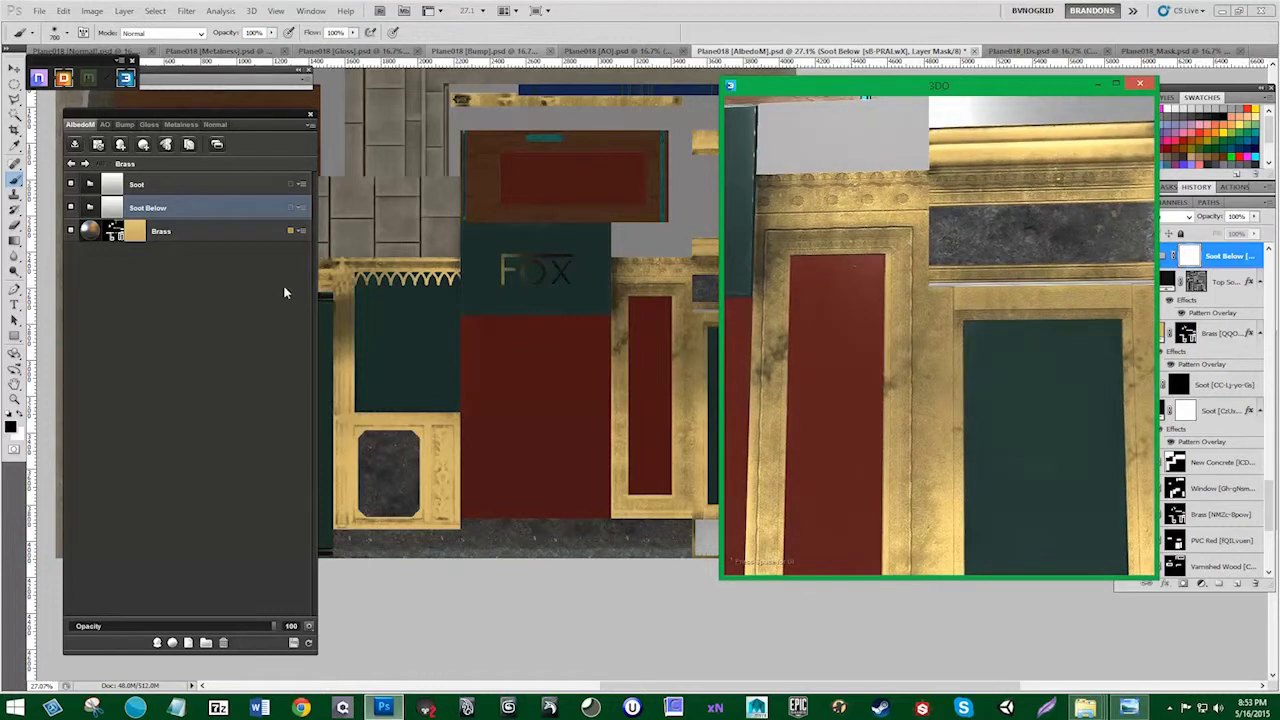
Step: Hide the Soot Below group and check the brass frames in the 3D preview
{"action": "left_click", "coordinate": [73, 208]}
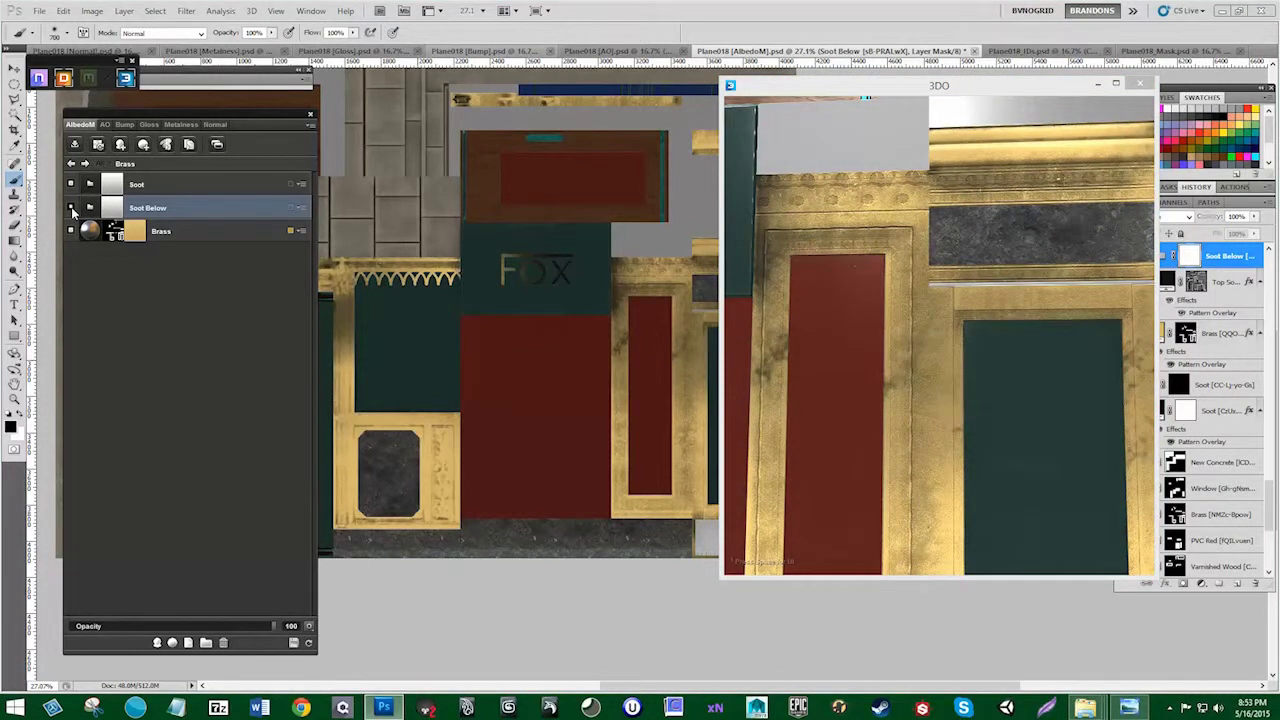
{"action": "left_click", "coordinate": [71, 208]}
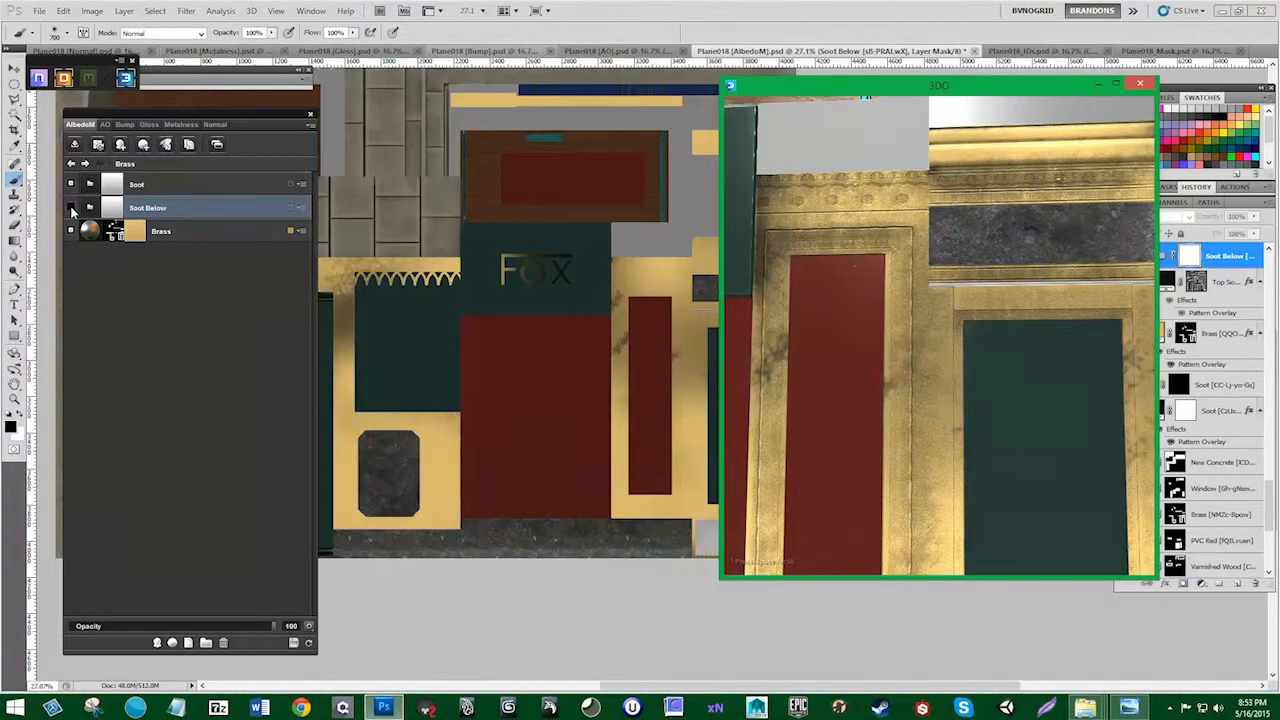
{"action": "left_click_drag", "start_coordinate": [778, 316], "coordinate": [828, 348]}
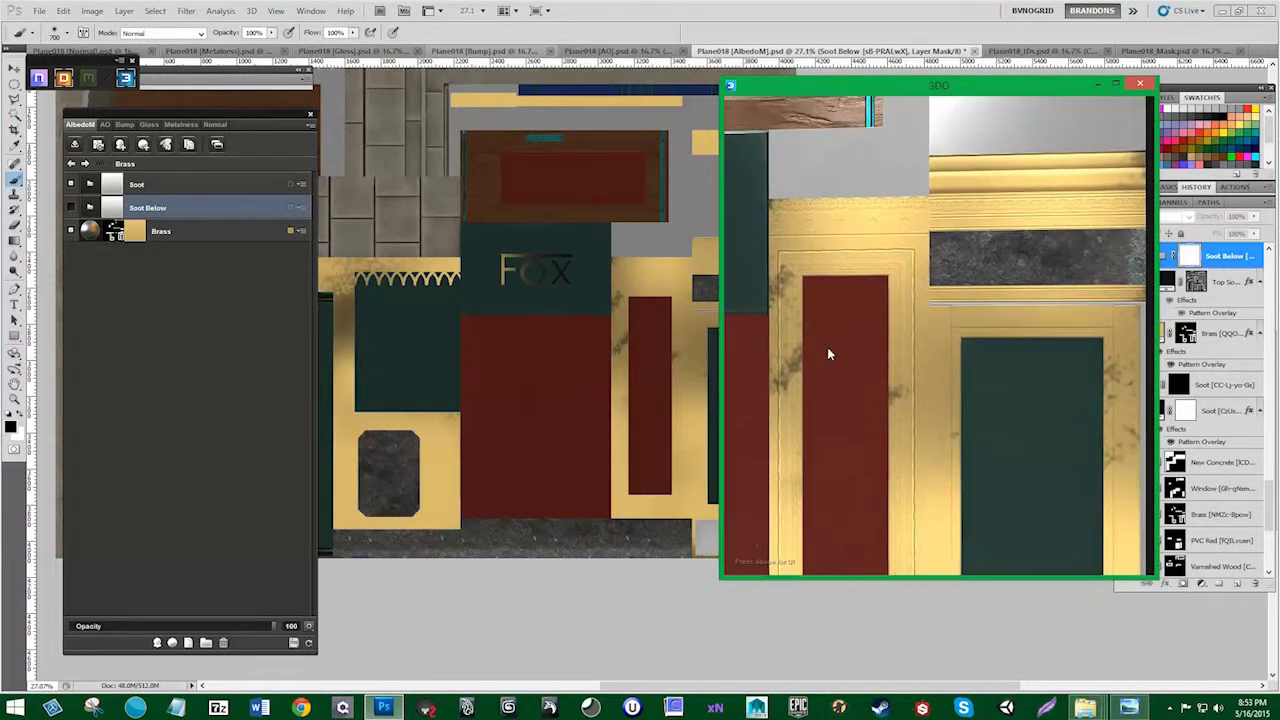
Step: Hide the Soot group, examine the clean brass in the 3D preview, and show the group again
{"action": "left_click", "coordinate": [72, 186]}
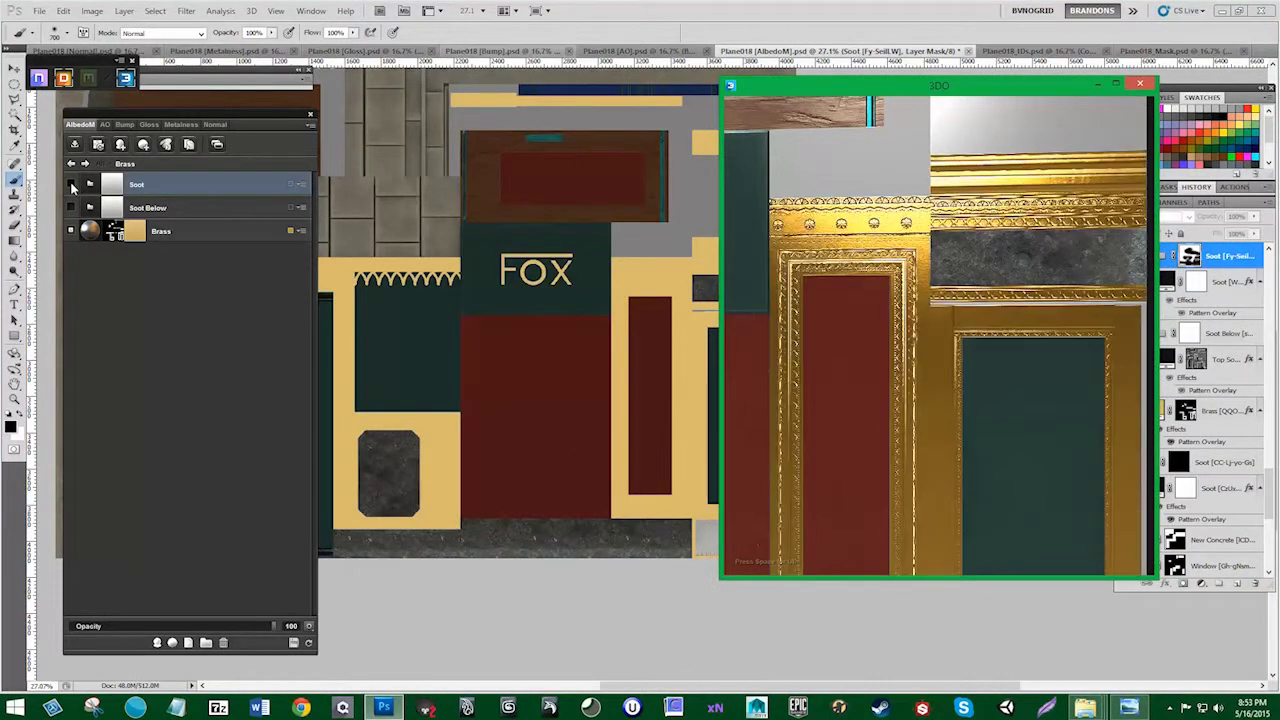
{"action": "left_click_drag", "start_coordinate": [943, 363], "coordinate": [899, 380]}
{"action": "left_click_drag", "start_coordinate": [894, 377], "coordinate": [734, 323]}
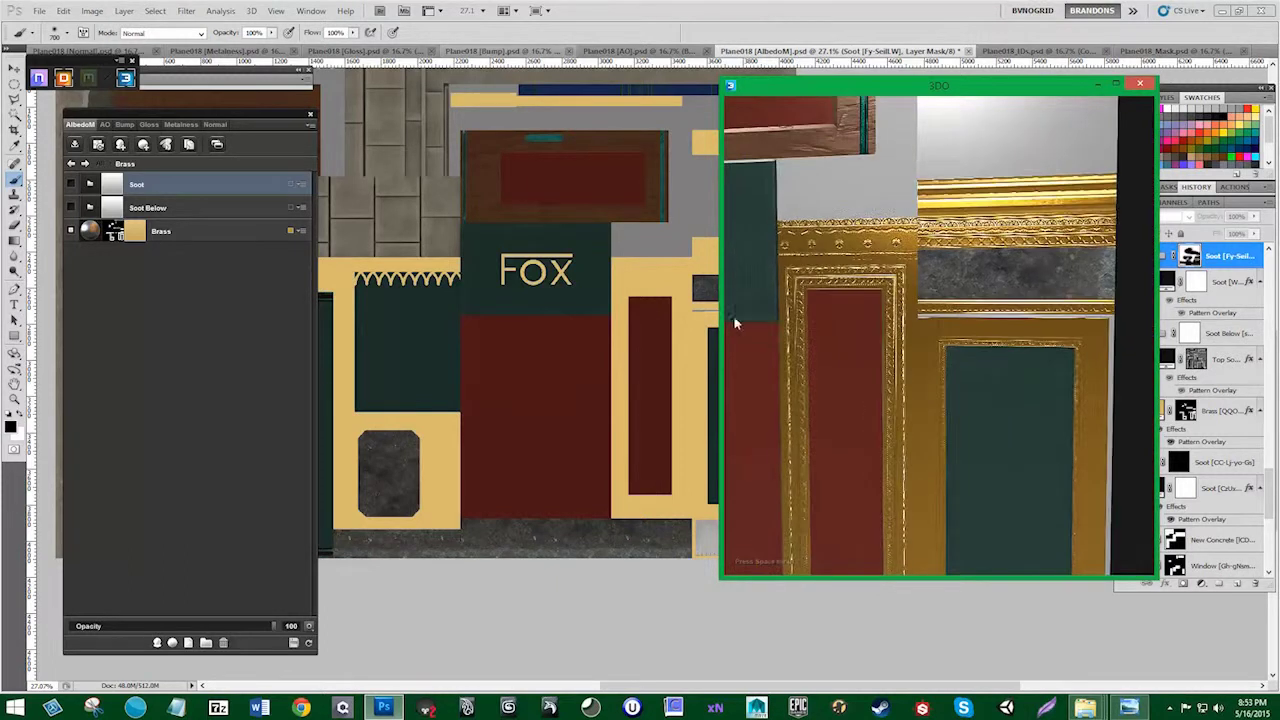
{"action": "left_click", "coordinate": [68, 185]}
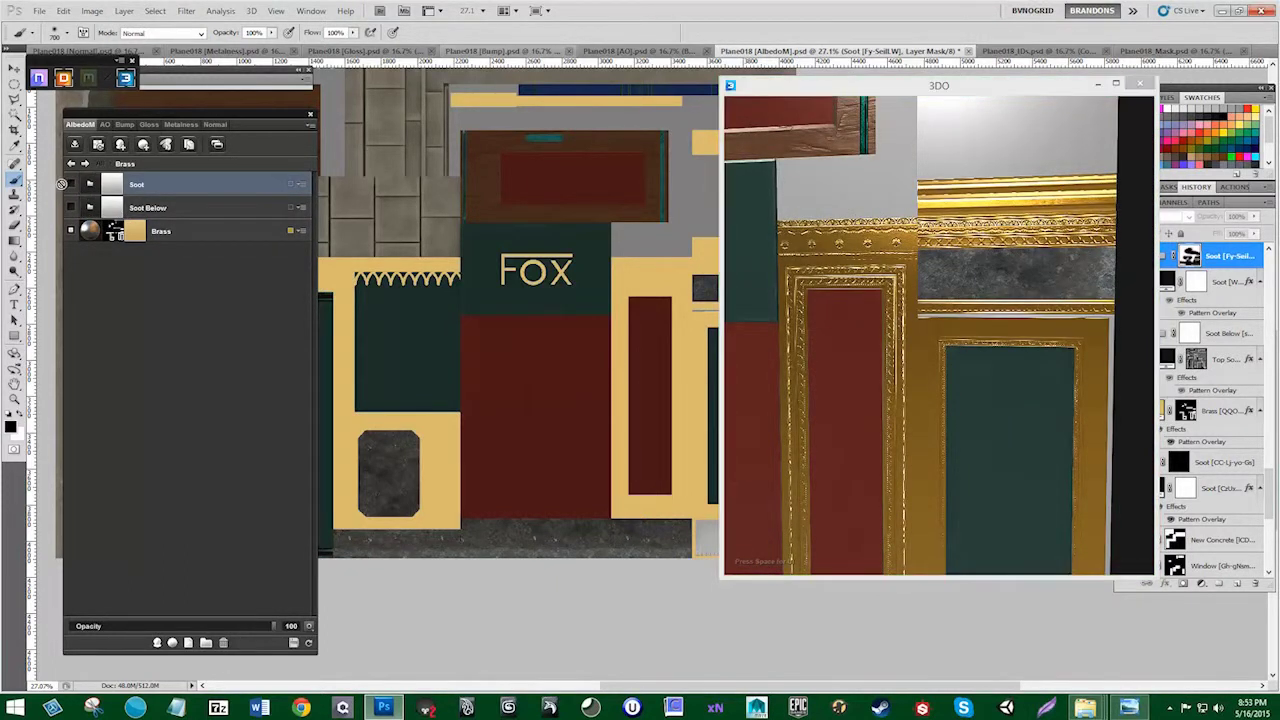
Step: Apply the Edge Tarnish Dynamask preset to the mask of the Soot group
{"action": "left_click", "coordinate": [114, 184]}
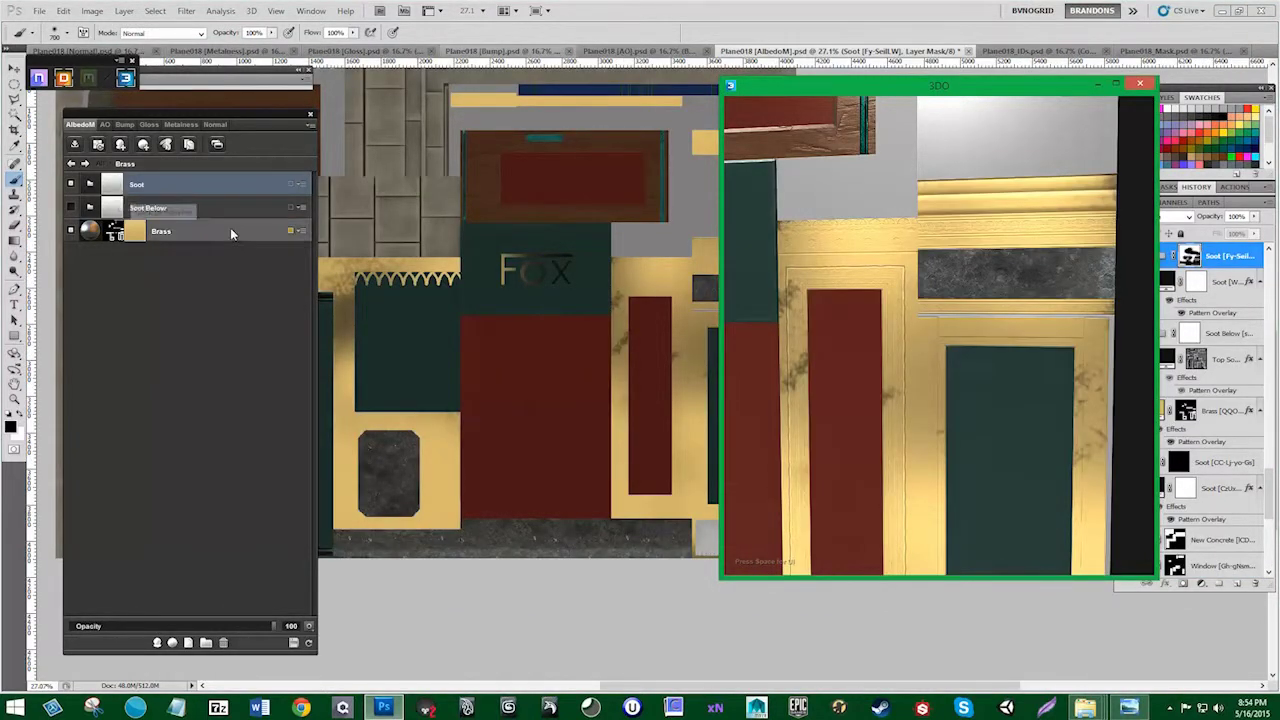
{"action": "left_click", "coordinate": [121, 190]}
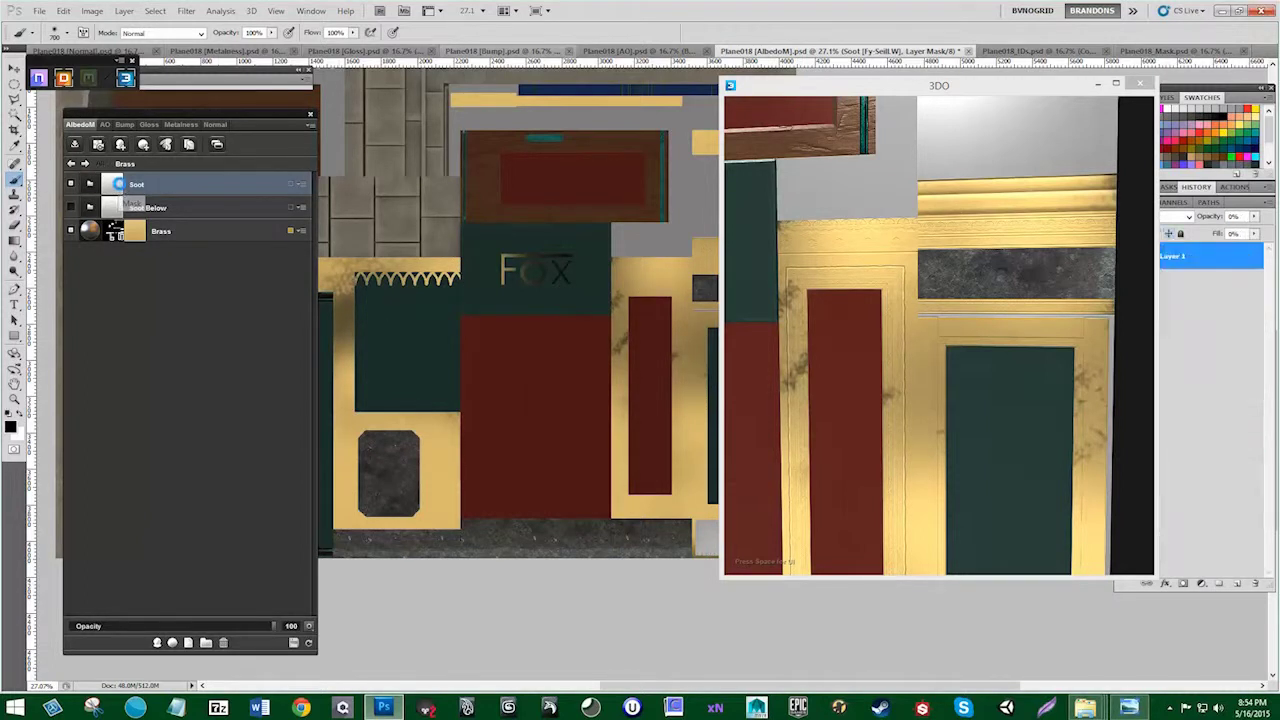
{"action": "left_click_drag", "start_coordinate": [655, 172], "coordinate": [449, 134]}
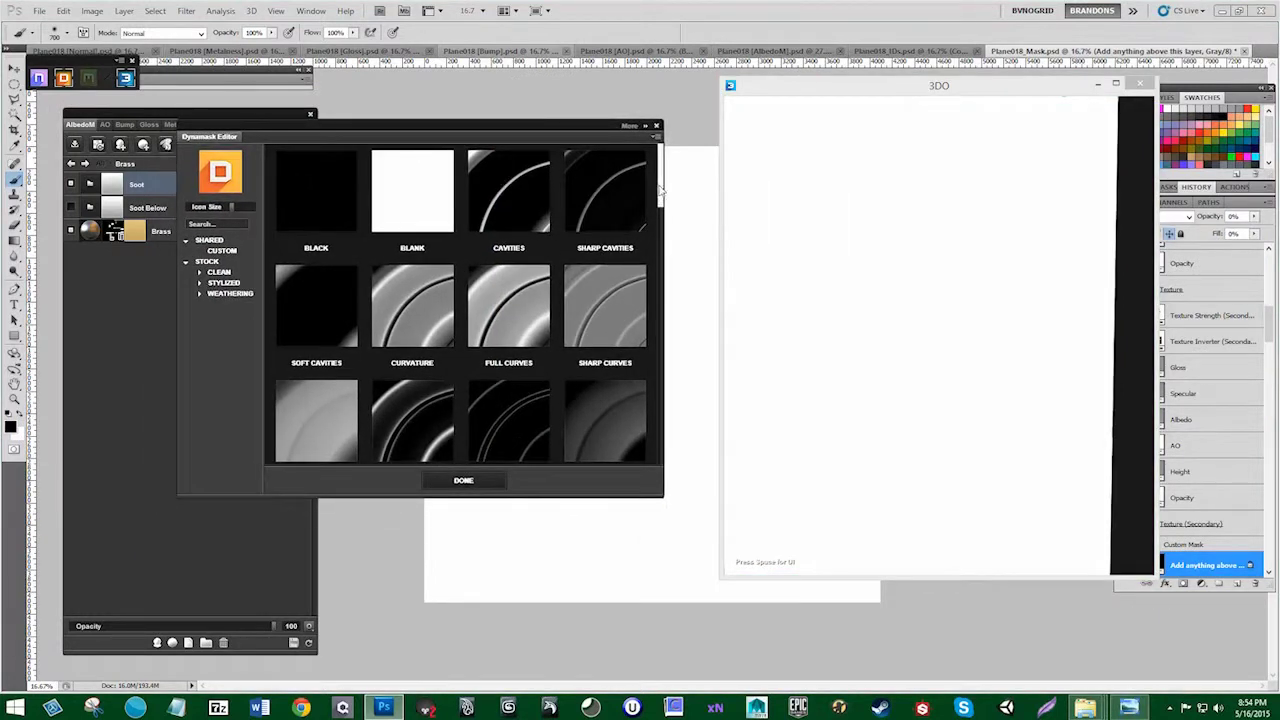
{"action": "left_click_drag", "start_coordinate": [660, 190], "coordinate": [661, 446]}
{"action": "left_click", "coordinate": [440, 245]}
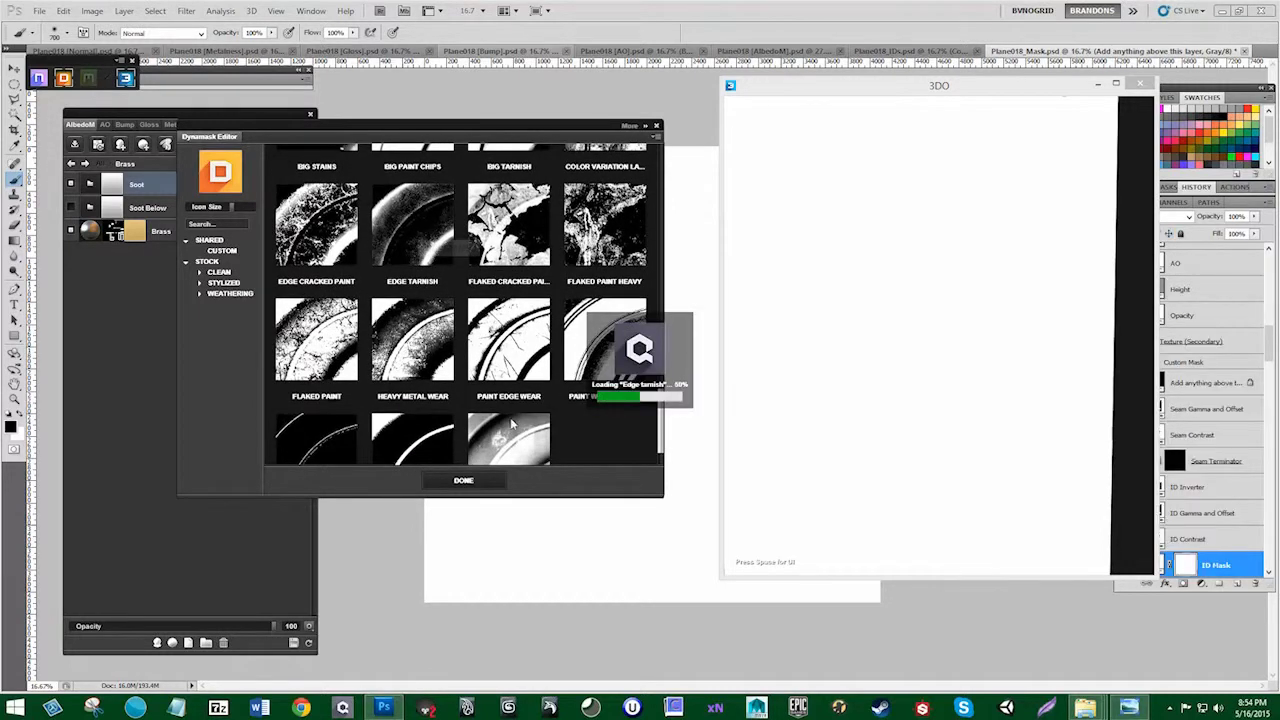
{"action": "mouse_move", "coordinate": [928, 367]}
{"action": "left_mouse_down"}
{"action": "mouse_move", "coordinate": [908, 341]}
{"action": "mouse_move", "coordinate": [915, 349]}
{"action": "left_mouse_up"}
{"action": "left_click", "coordinate": [472, 481]}
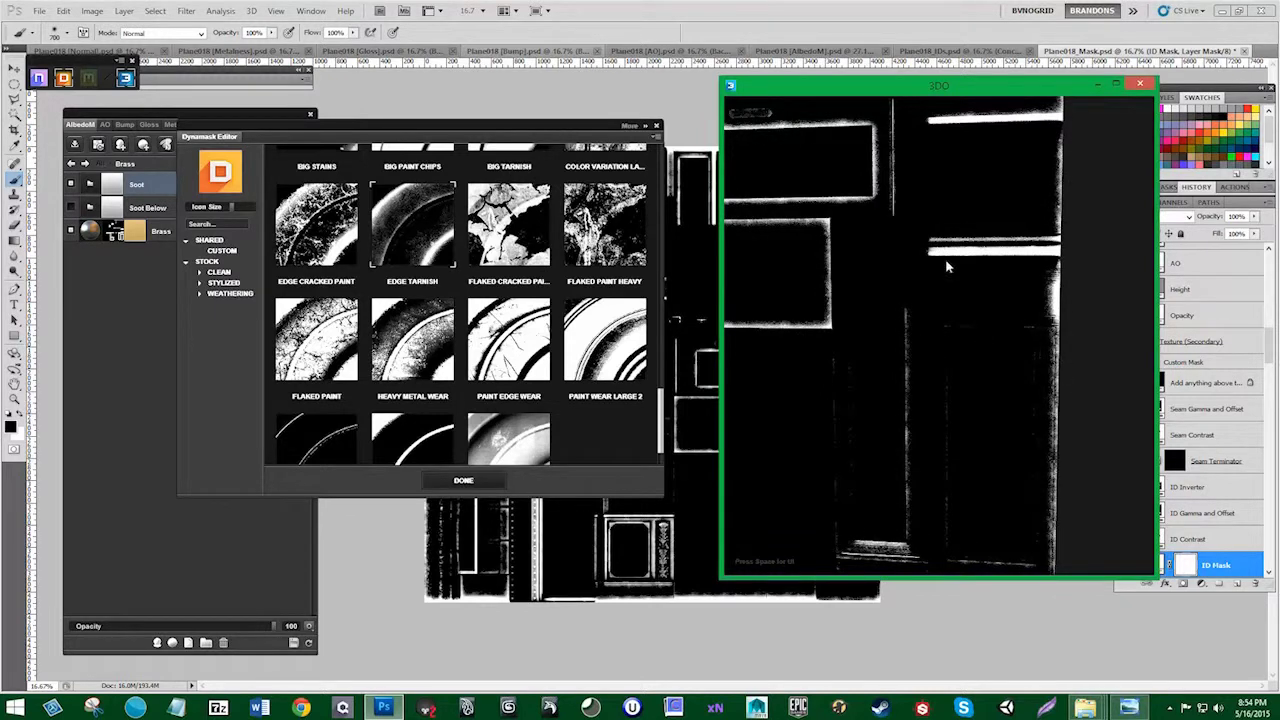
{"action": "left_click", "coordinate": [464, 480]}
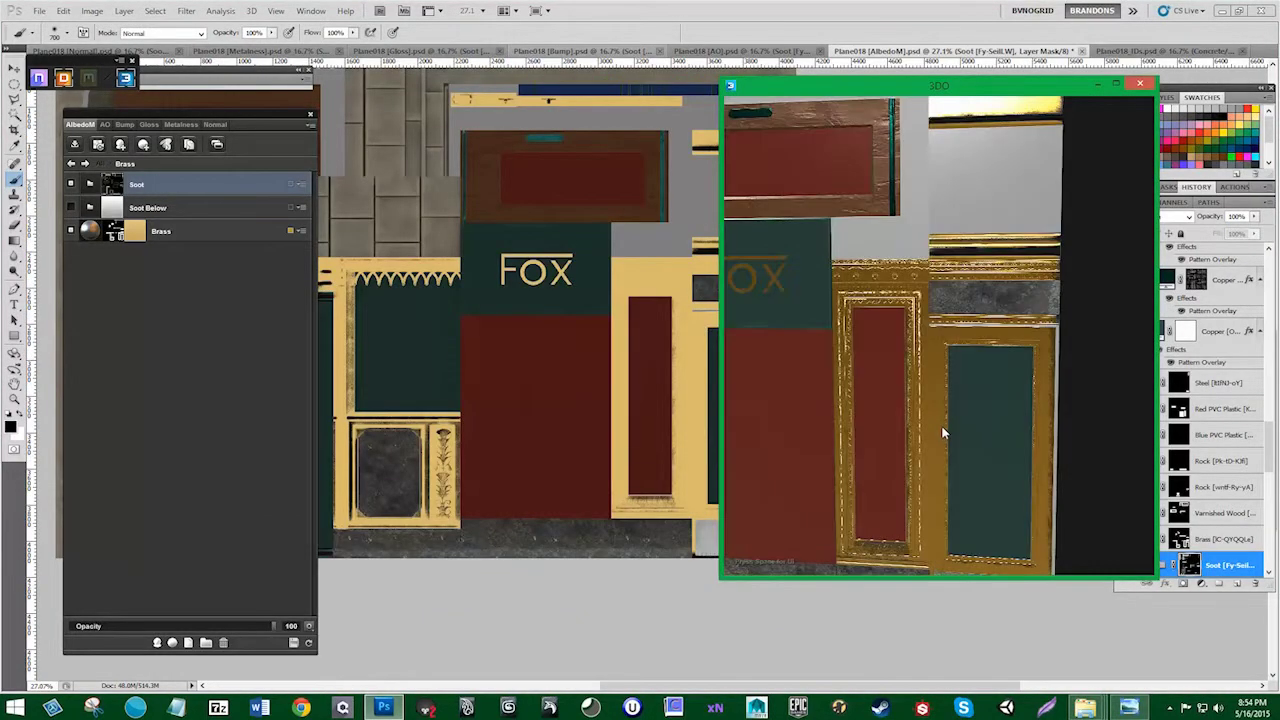
Step: Examine the edge-tarnished brass frames, mouldings and panels in the 3D preview from close up and from several angles
{"action": "left_click_drag", "start_coordinate": [942, 428], "coordinate": [874, 438]}
{"action": "scroll", "coordinate": [899, 352], "scroll_direction": "up", "scroll_amount": 3}
{"action": "scroll", "coordinate": [906, 393], "scroll_direction": "up", "scroll_amount": 3}
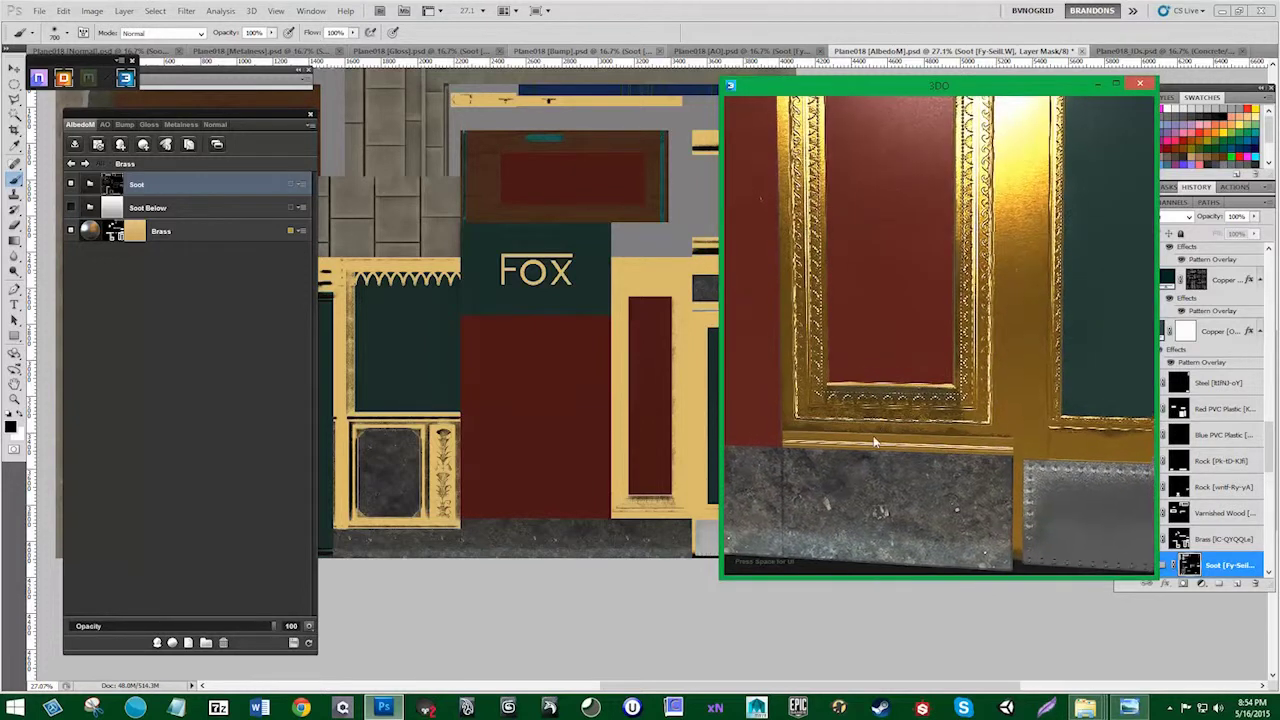
{"action": "scroll", "coordinate": [974, 337], "scroll_direction": "down", "scroll_amount": 3}
{"action": "left_click_drag", "start_coordinate": [988, 266], "coordinate": [910, 352]}
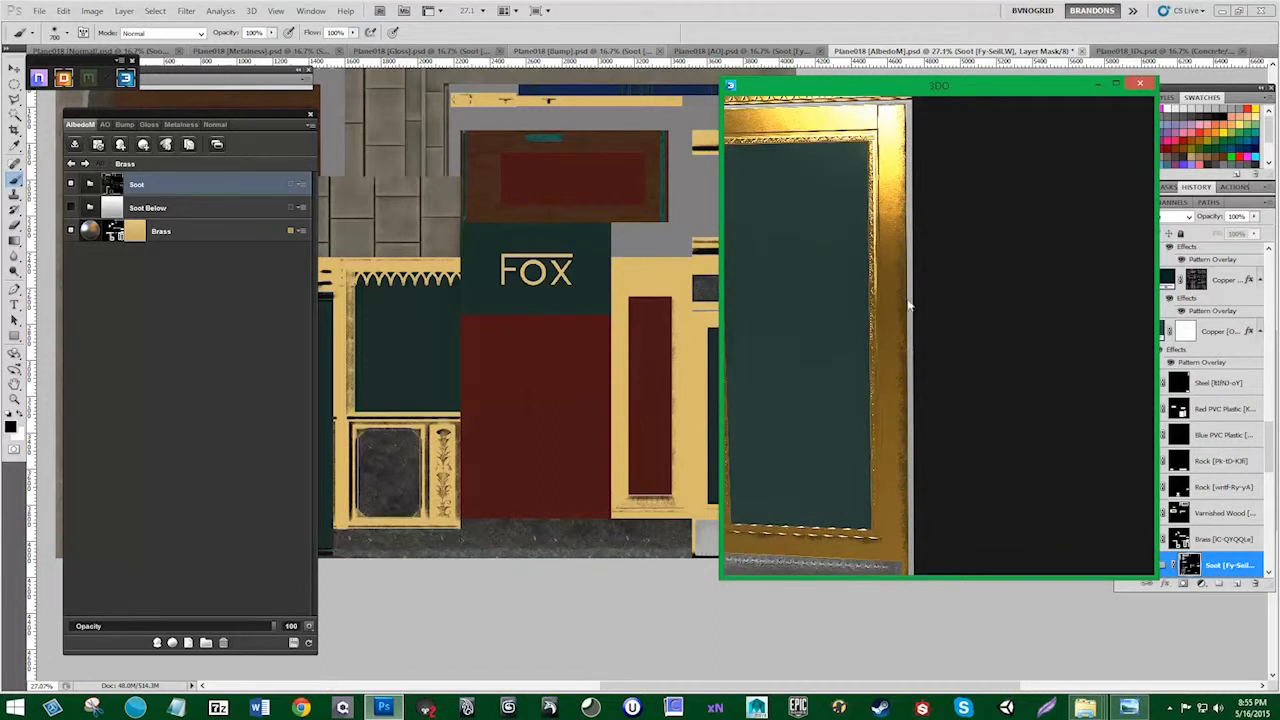
{"action": "left_click_drag", "start_coordinate": [910, 305], "coordinate": [934, 265]}
{"action": "scroll", "coordinate": [817, 287], "scroll_direction": "down", "scroll_amount": 4}
{"action": "left_click_drag", "start_coordinate": [815, 286], "coordinate": [926, 284]}
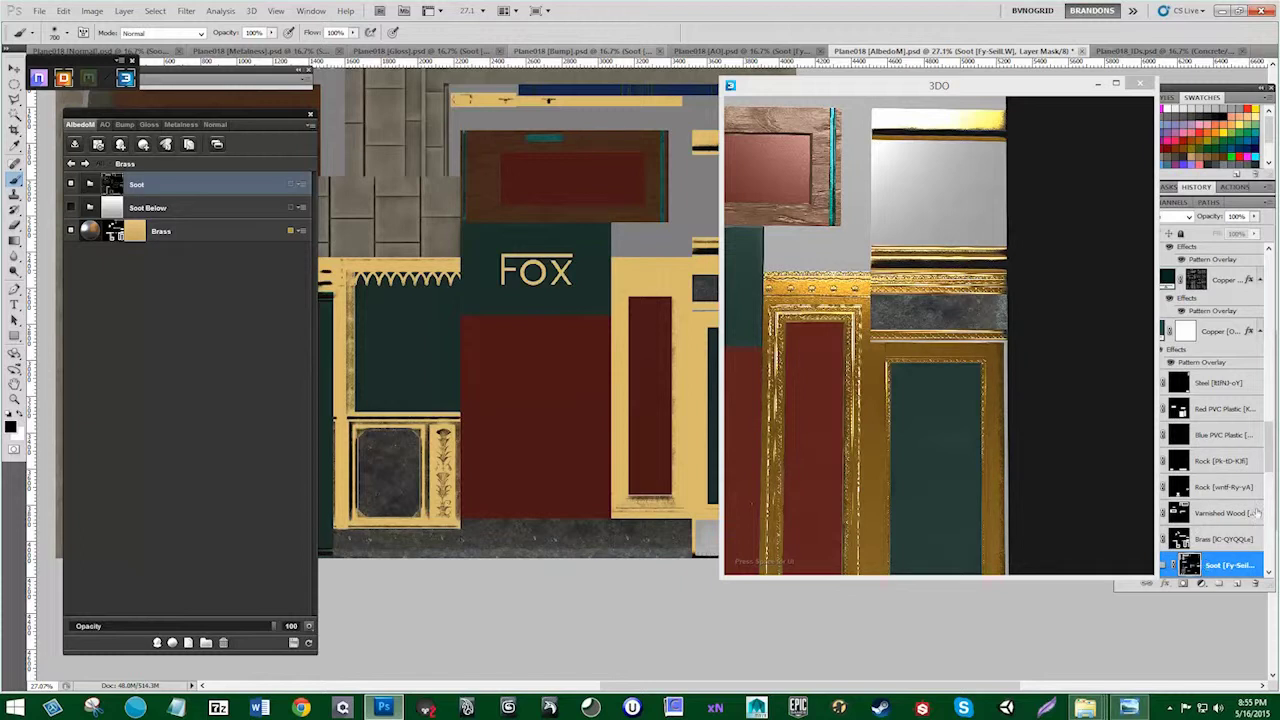
Step: Uncover the Photoshop layer list and switch the Soot group's visibility off and on to compare its effect on the brass
{"action": "left_click_drag", "start_coordinate": [1024, 92], "coordinate": [910, 97]}
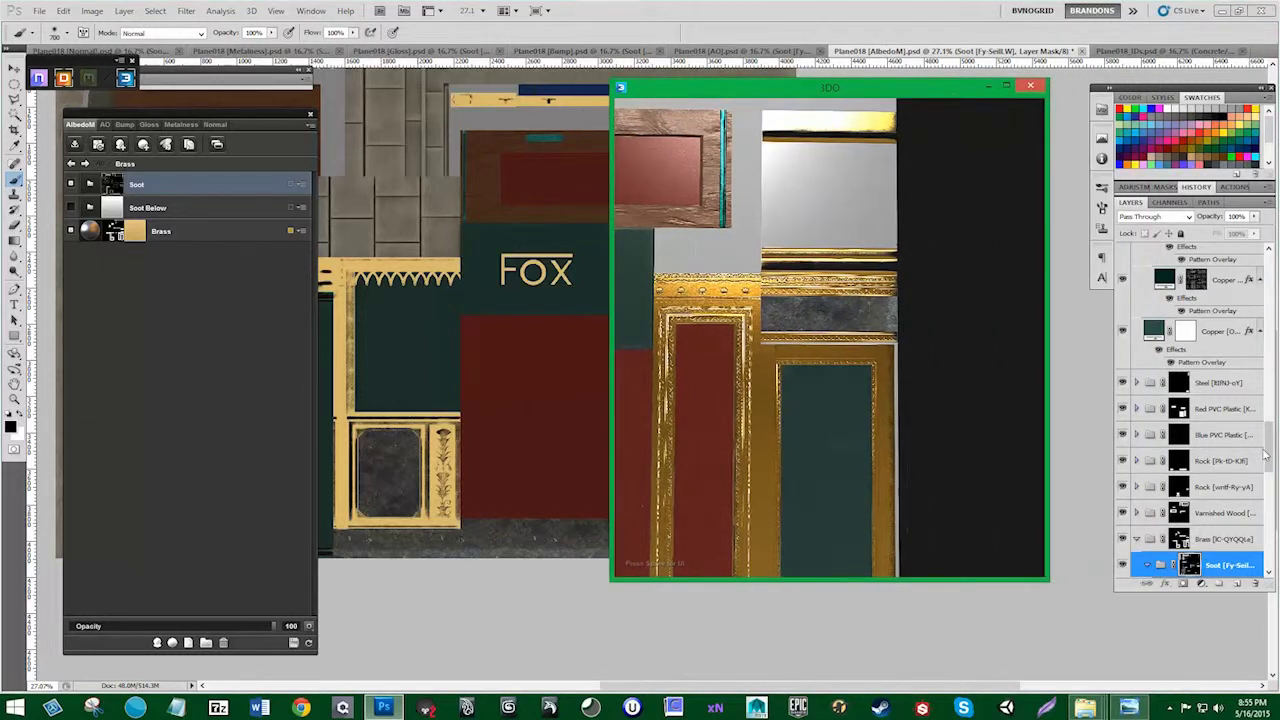
{"action": "left_click_drag", "start_coordinate": [1266, 455], "coordinate": [1270, 480]}
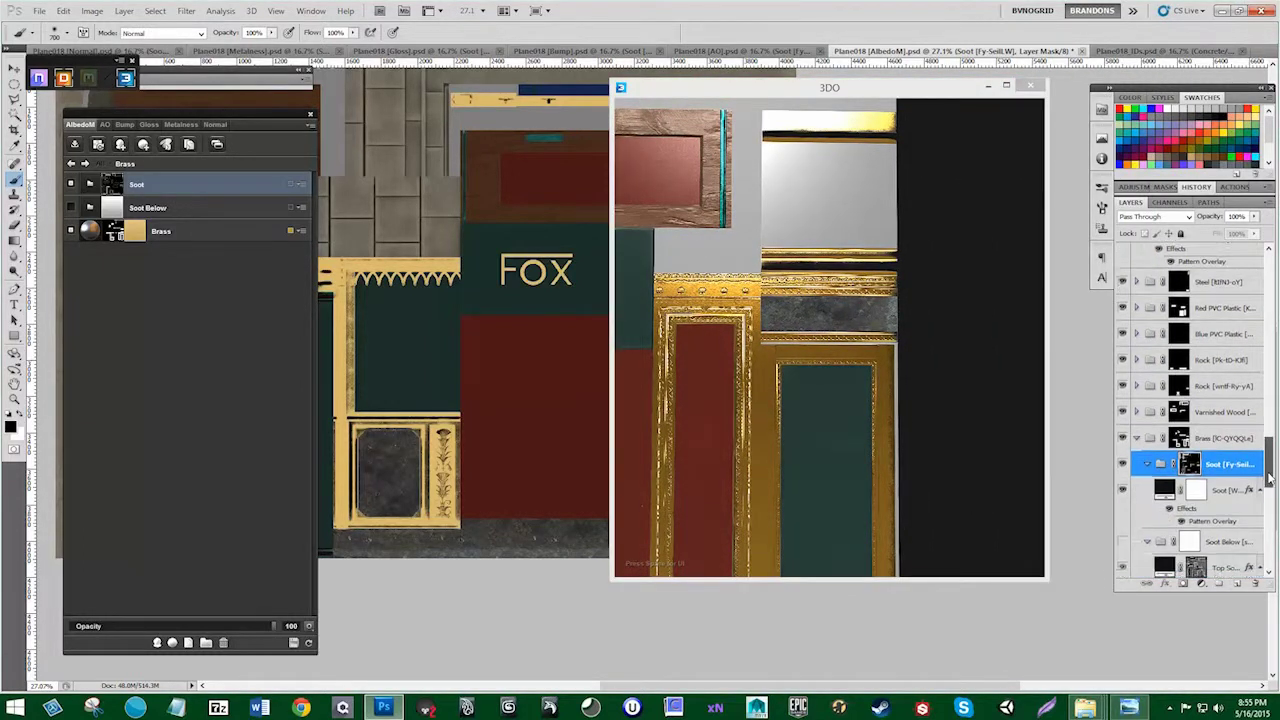
{"action": "left_click", "coordinate": [1123, 465]}
{"action": "left_click", "coordinate": [1123, 465]}
Step: Paint at 60% brush opacity on the Soot mask to fade the dark soot on the short horizontal brass mouldings
{"action": "left_click_drag", "start_coordinate": [960, 96], "coordinate": [1004, 344]}
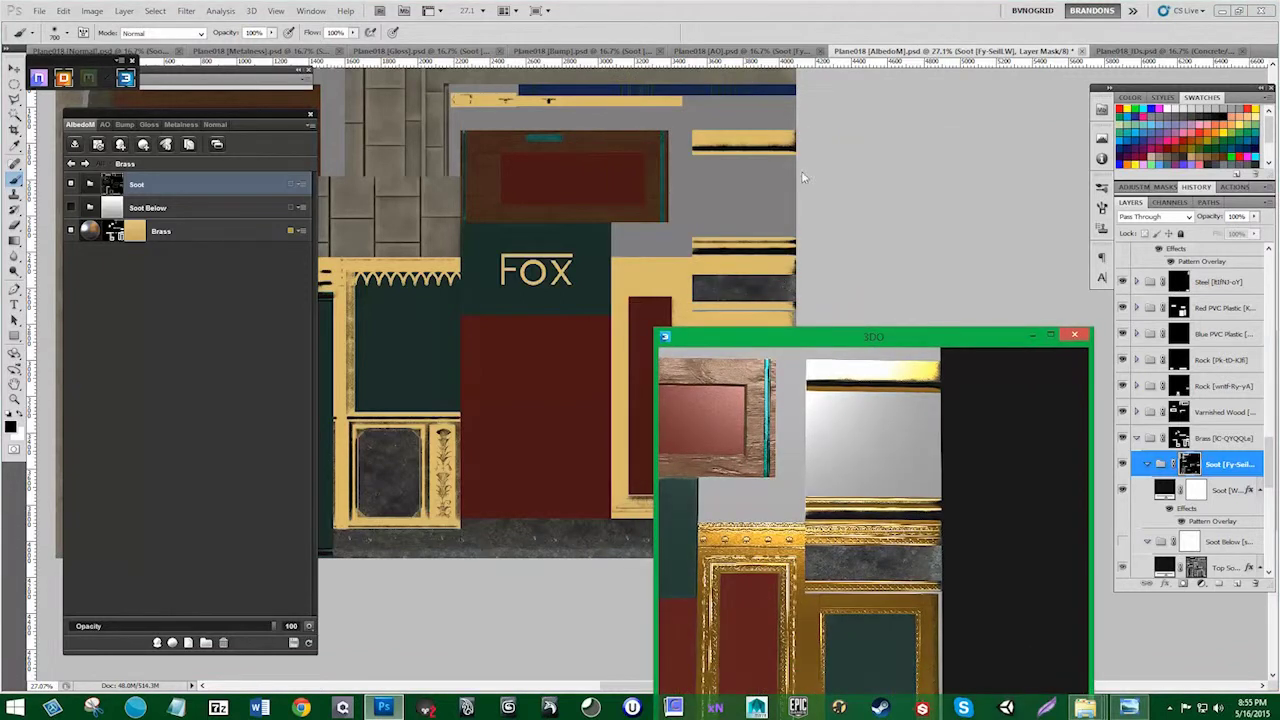
{"action": "left_click", "coordinate": [771, 4]}
{"action": "mouse_move", "coordinate": [760, 248]}
{"action": "left_mouse_down"}
{"action": "mouse_move", "coordinate": [737, 246]}
{"action": "mouse_move", "coordinate": [781, 246]}
{"action": "left_mouse_up"}
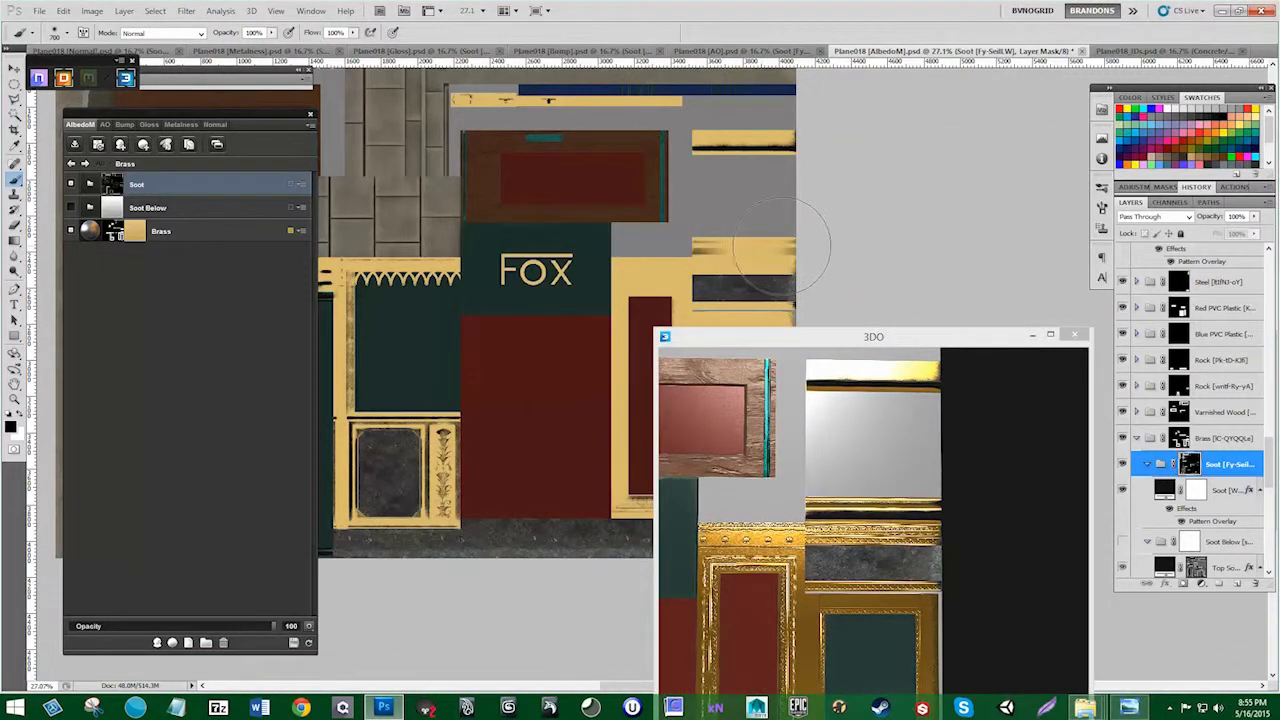
{"action": "key", "text": "ctrl+z"}
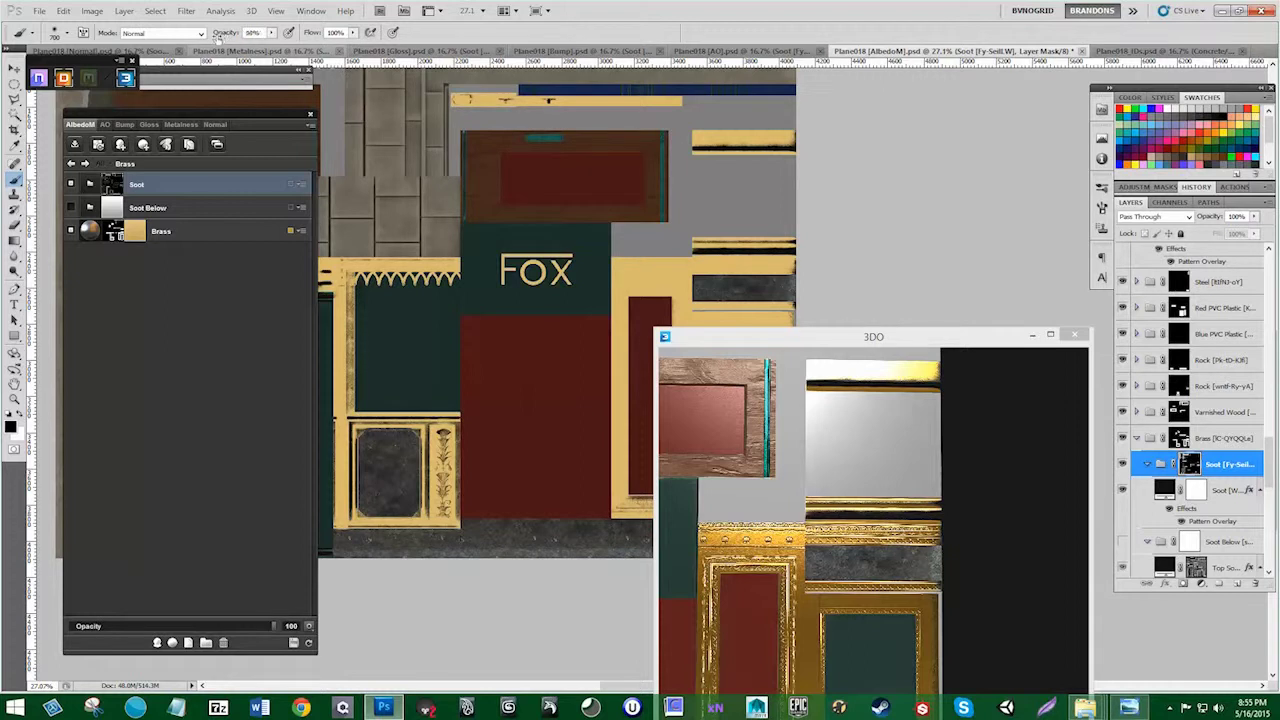
{"action": "key", "text": "6"}
{"action": "mouse_move", "coordinate": [787, 240]}
{"action": "left_mouse_down"}
{"action": "mouse_move", "coordinate": [698, 244]}
{"action": "mouse_move", "coordinate": [806, 262]}
{"action": "left_mouse_up"}
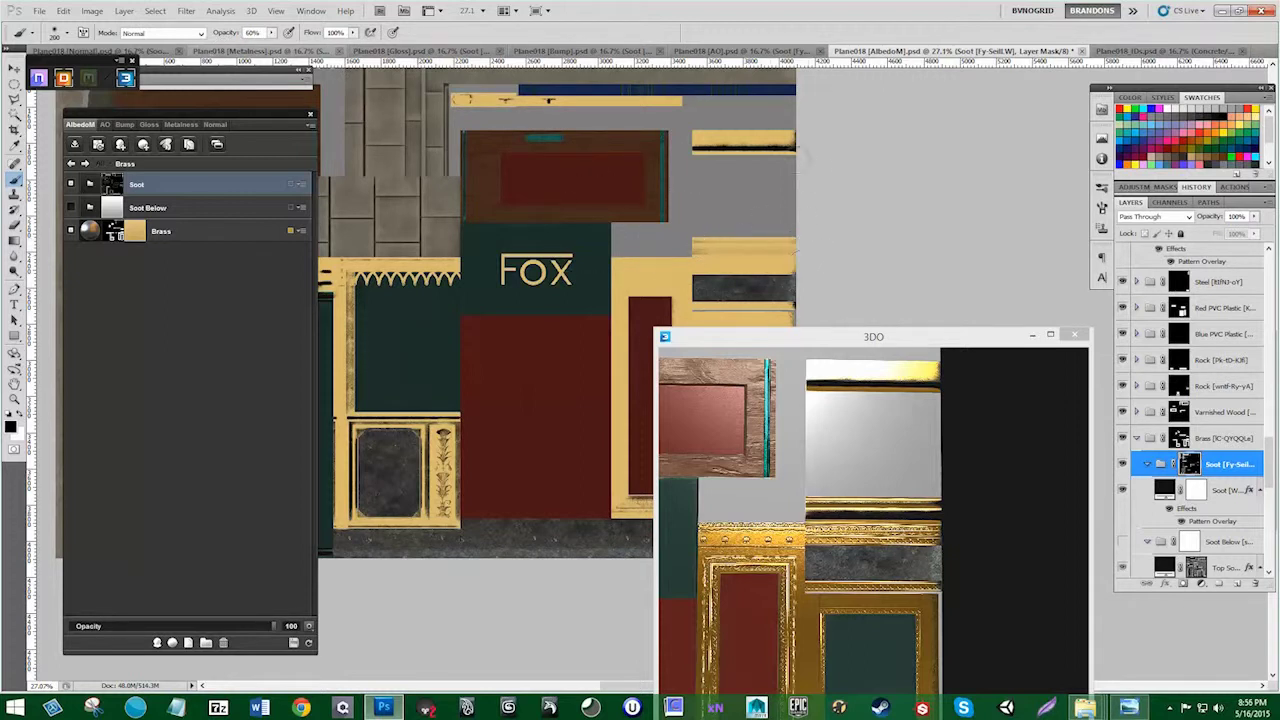
{"action": "mouse_move", "coordinate": [800, 146]}
{"action": "left_mouse_down"}
{"action": "mouse_move", "coordinate": [694, 145]}
{"action": "mouse_move", "coordinate": [803, 146]}
{"action": "left_mouse_up"}
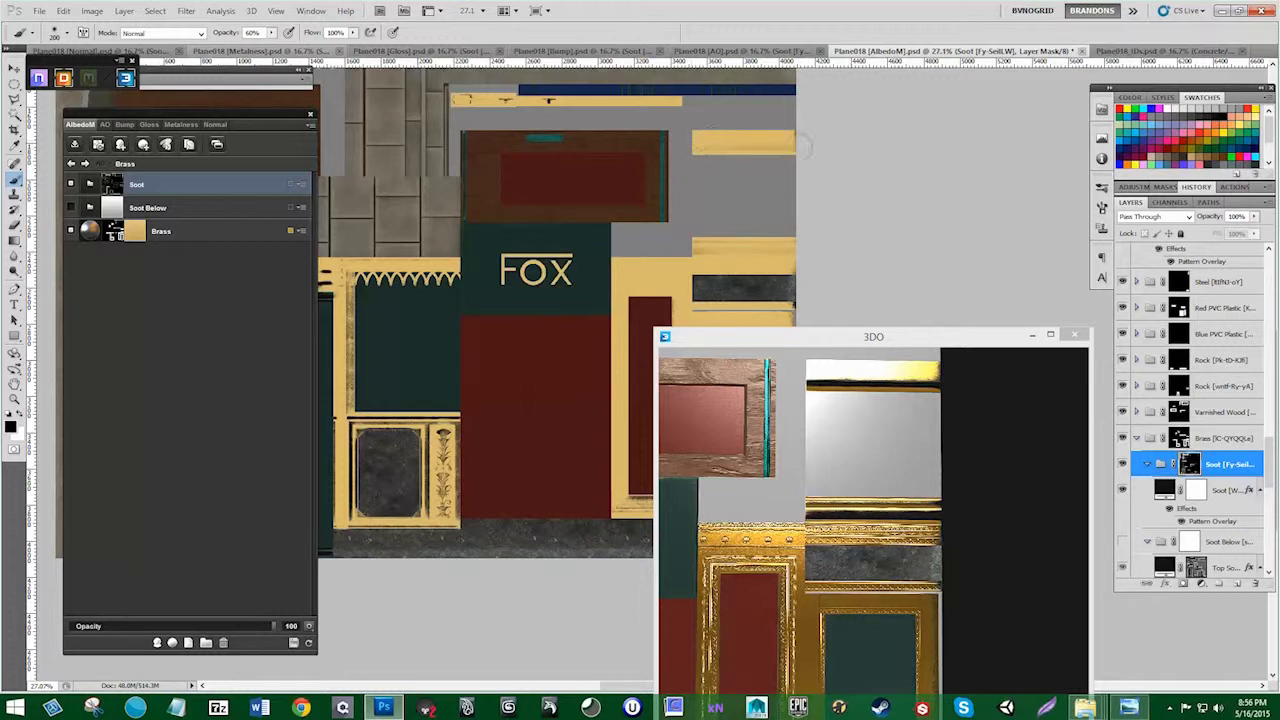
Step: Bring the 3D preview back over the canvas and refresh the material maps with the painted Soot mask
{"action": "scroll", "coordinate": [635, 212], "scroll_direction": "down", "scroll_amount": 3}
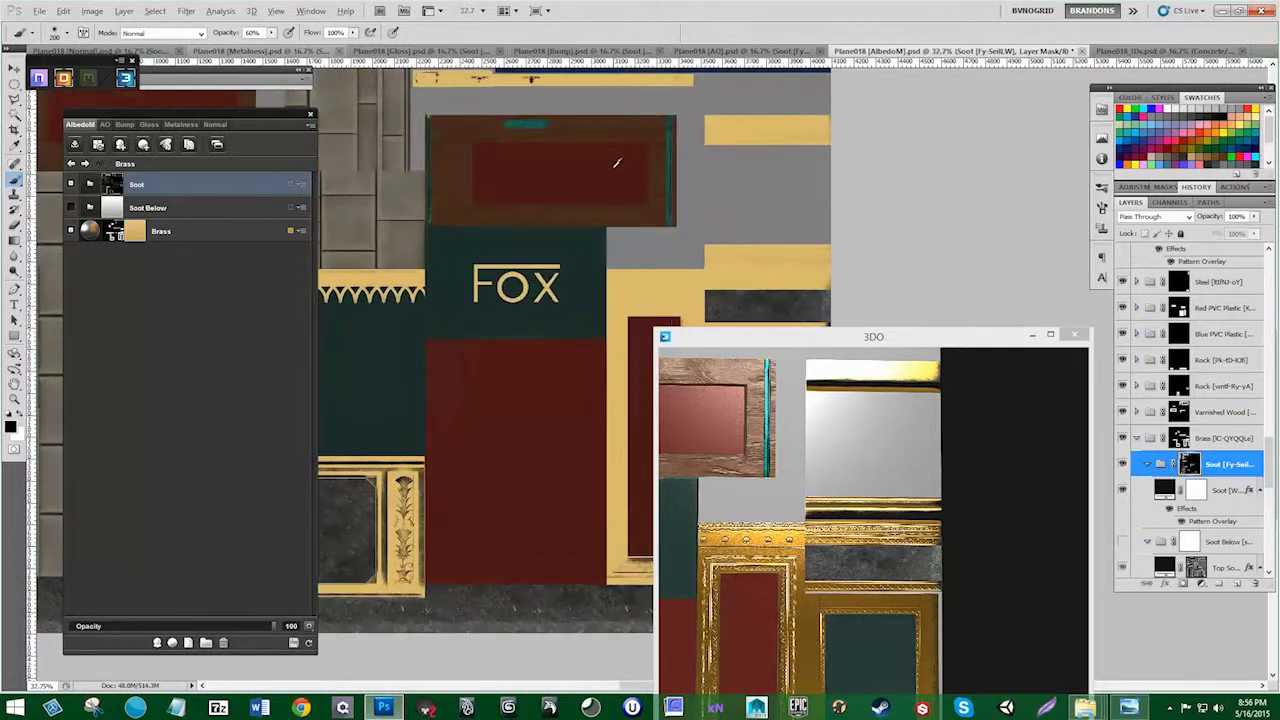
{"action": "scroll", "coordinate": [815, 259], "scroll_direction": "up", "scroll_amount": 1}
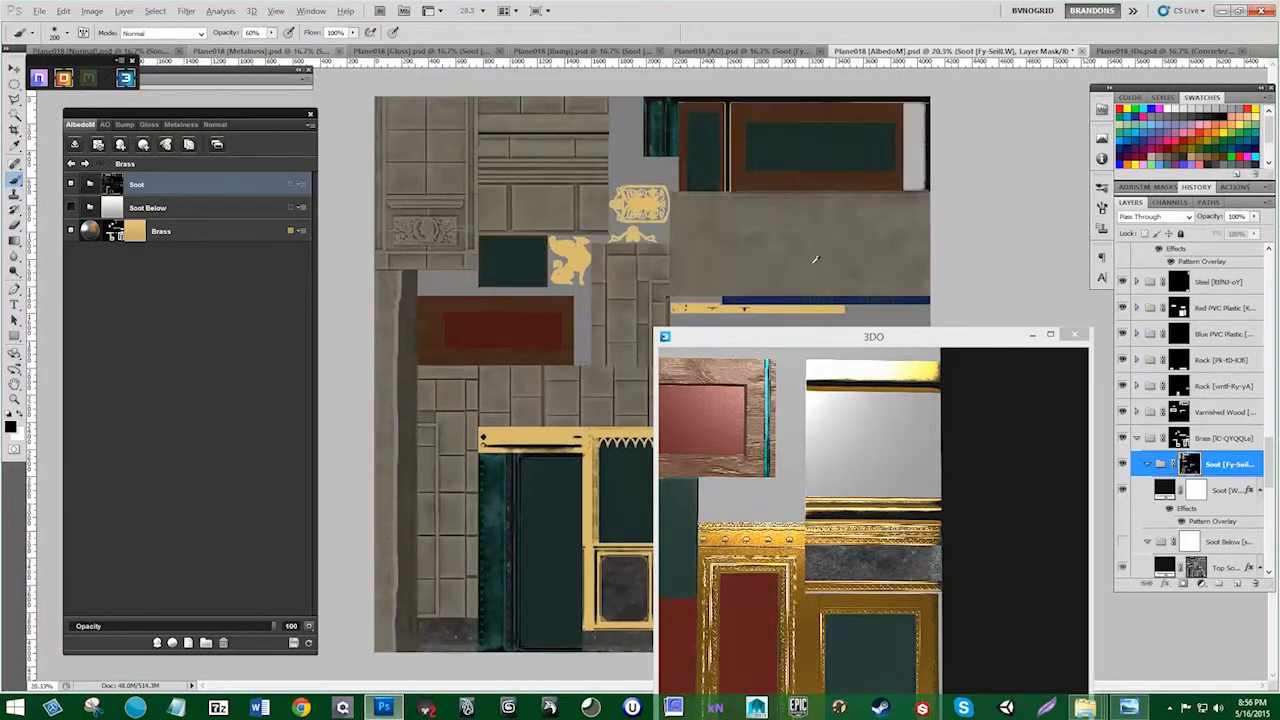
{"action": "left_click_drag", "start_coordinate": [930, 330], "coordinate": [890, 137]}
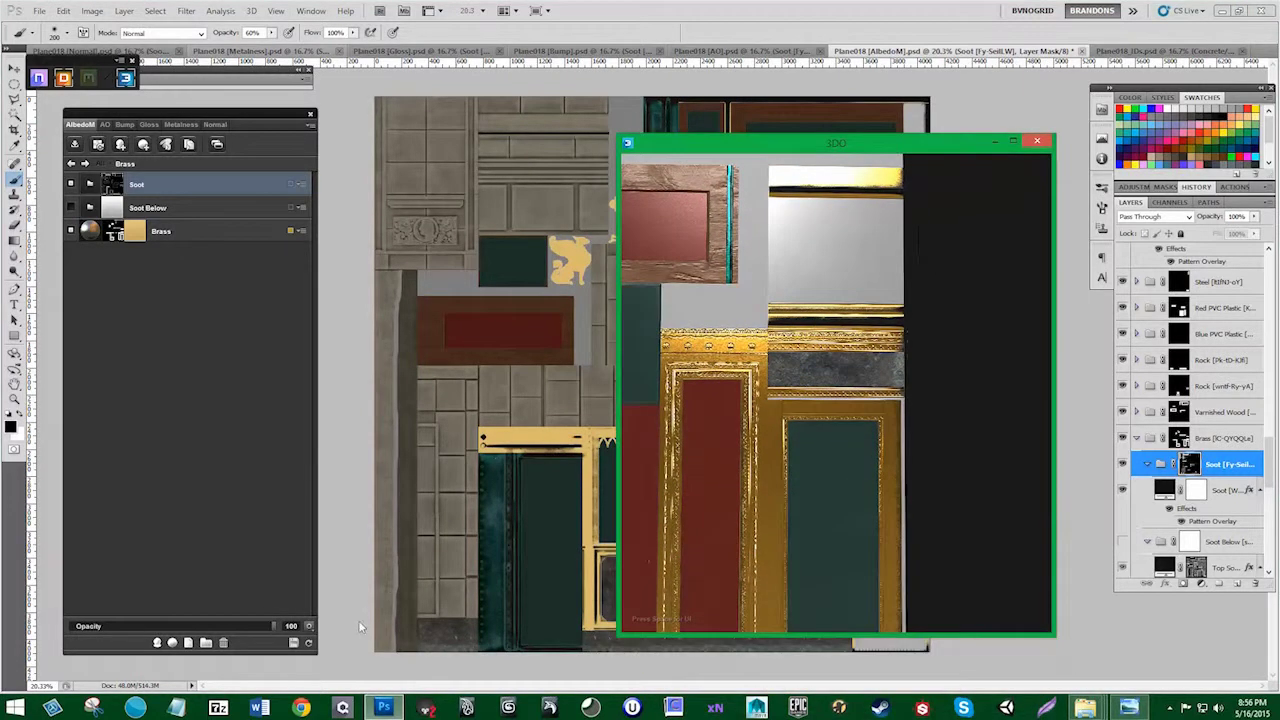
{"action": "left_click", "coordinate": [310, 646]}
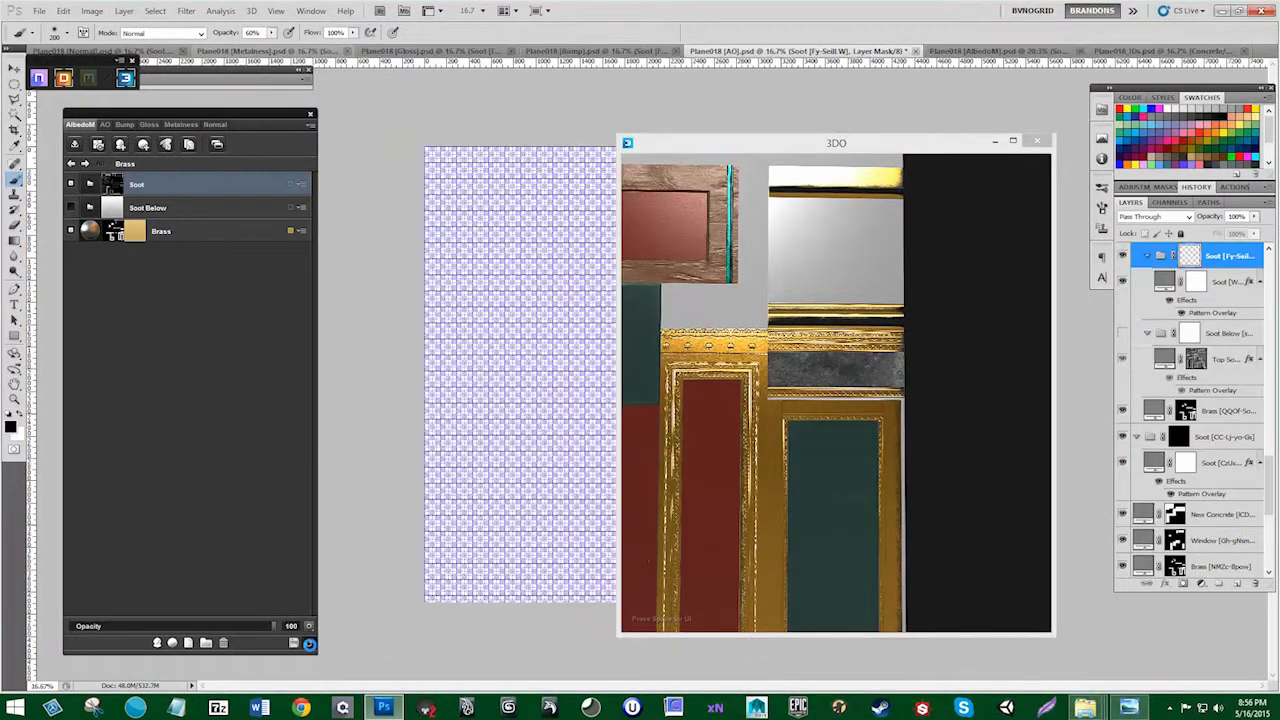
{"action": "left_click", "coordinate": [818, 250]}
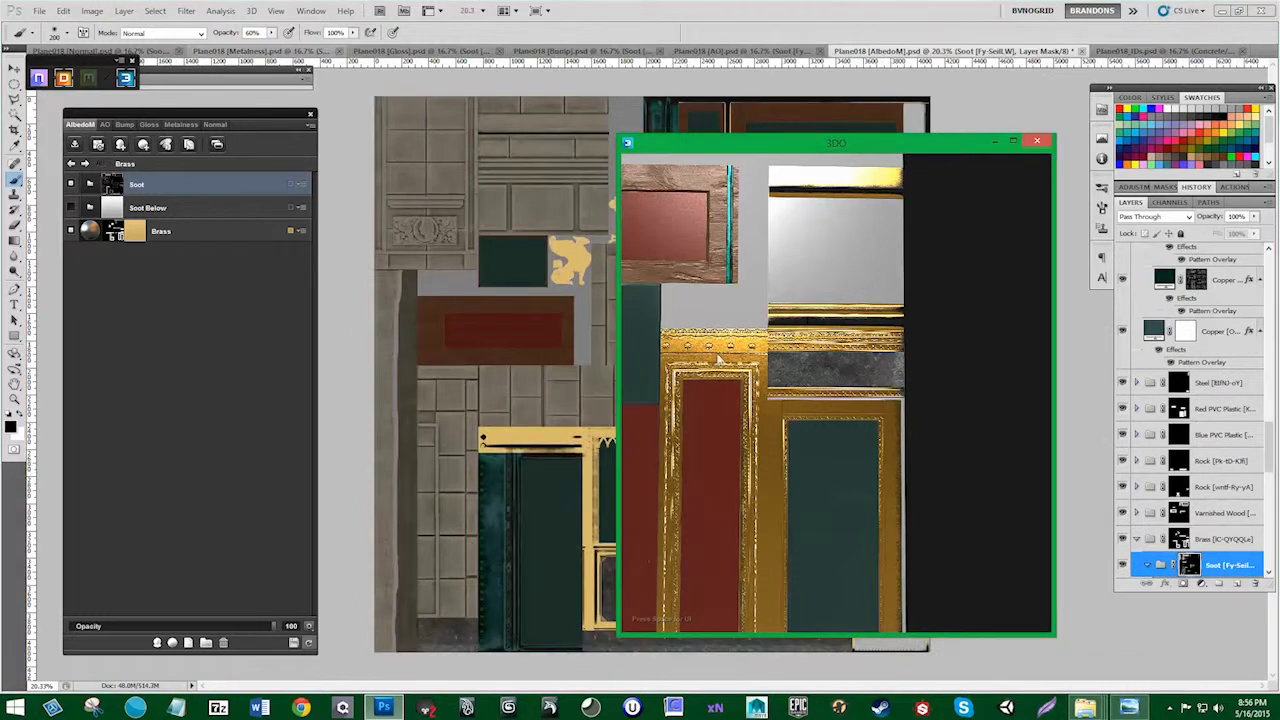
Step: Show the Soot Below group and examine its effect on the brass frames in the 3D preview
{"action": "left_click", "coordinate": [72, 209]}
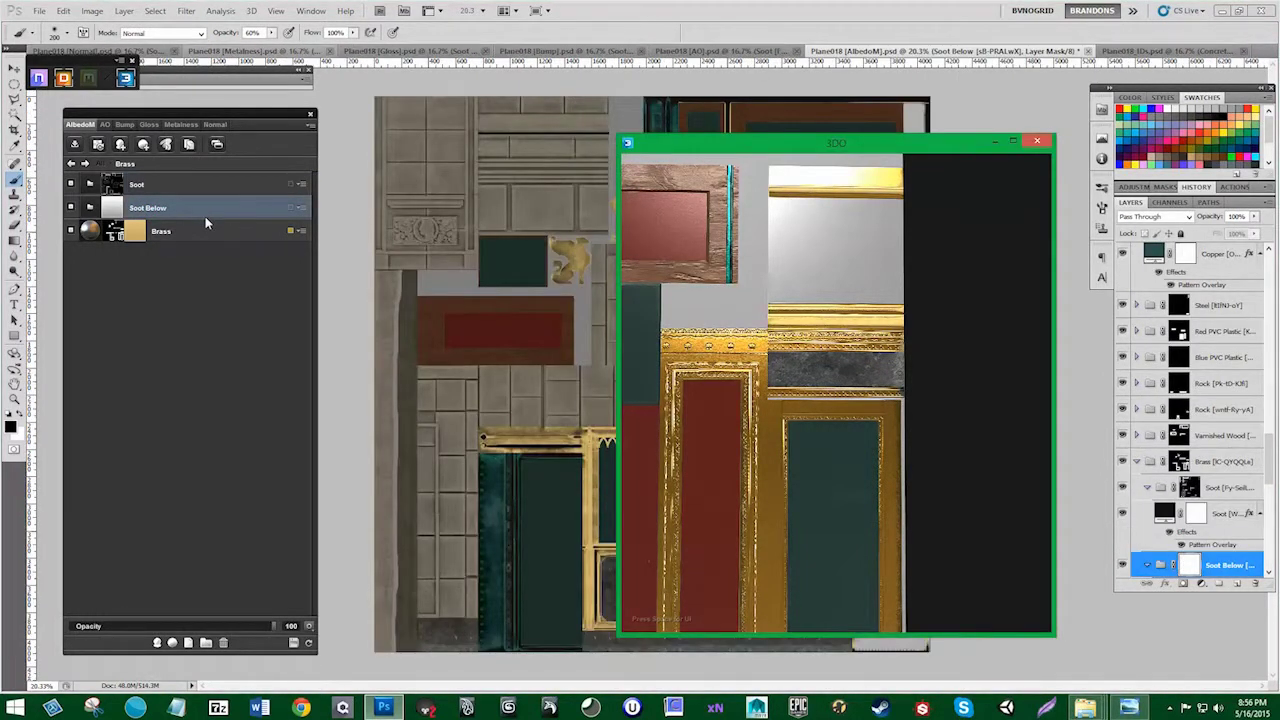
{"action": "left_click_drag", "start_coordinate": [817, 451], "coordinate": [863, 270]}
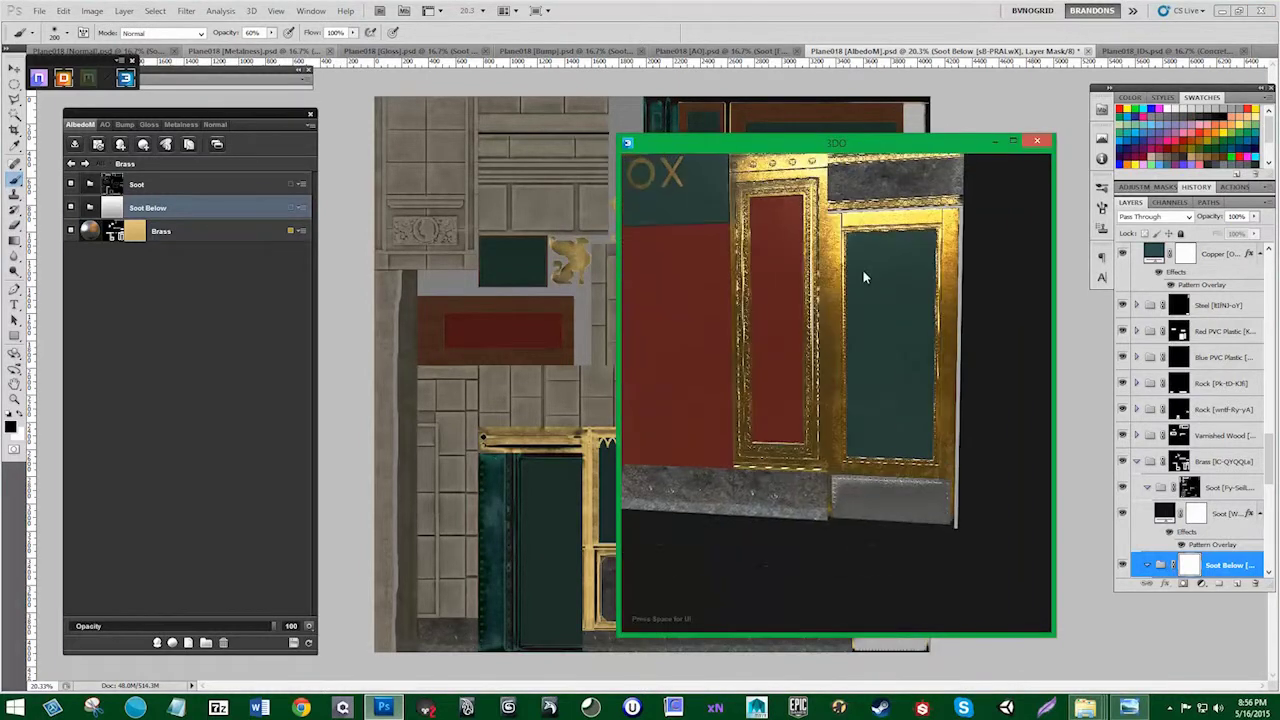
{"action": "scroll", "coordinate": [850, 290], "scroll_direction": "up", "scroll_amount": 5}
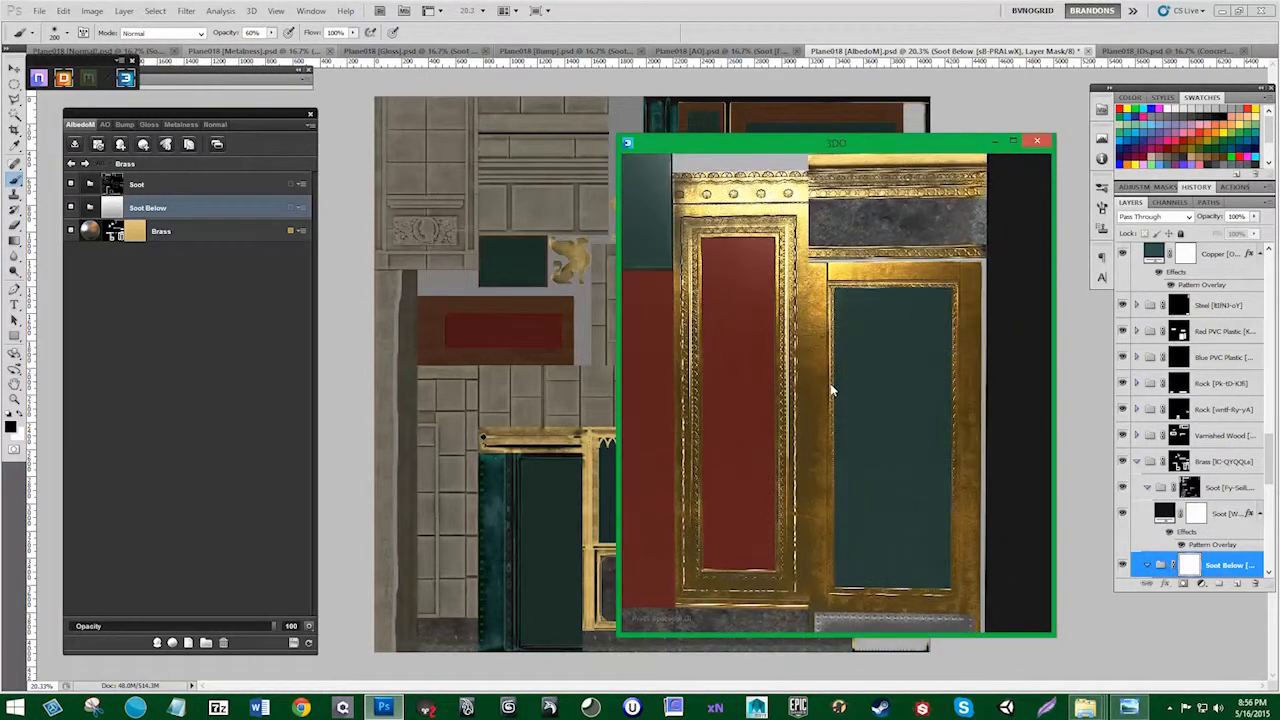
{"action": "left_click_drag", "start_coordinate": [831, 390], "coordinate": [830, 405]}
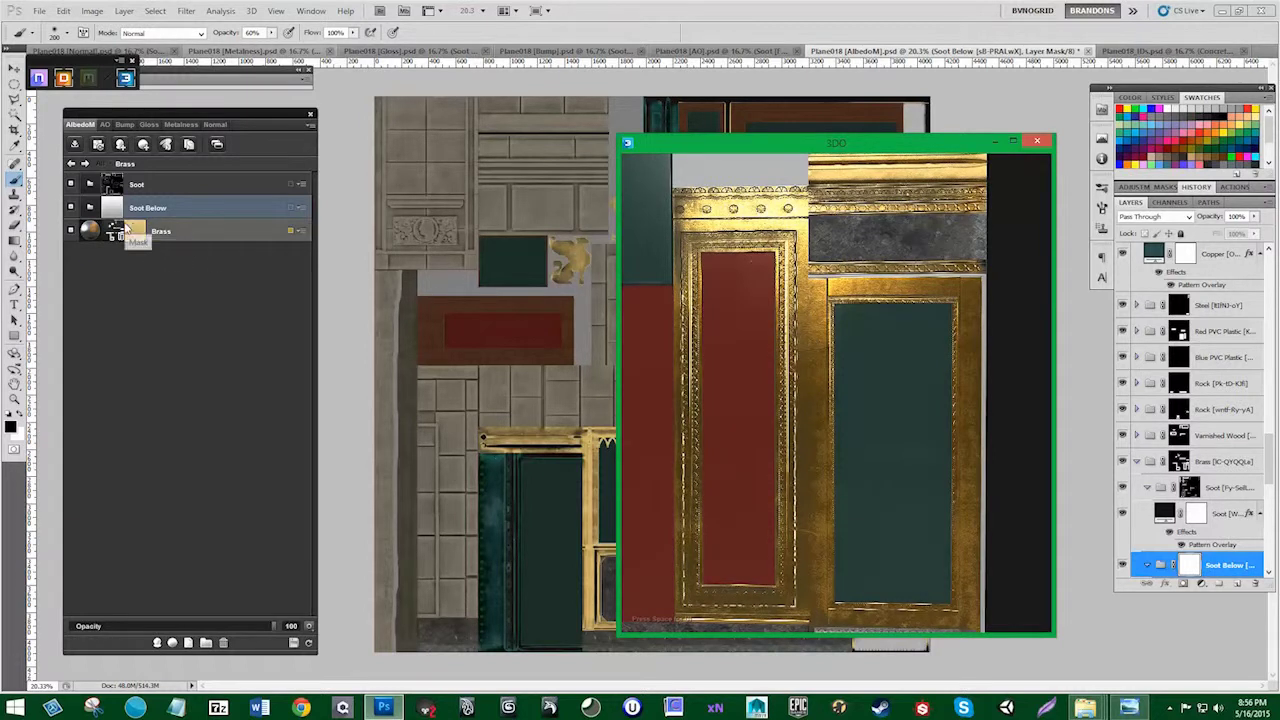
{"action": "left_click", "coordinate": [236, 282]}
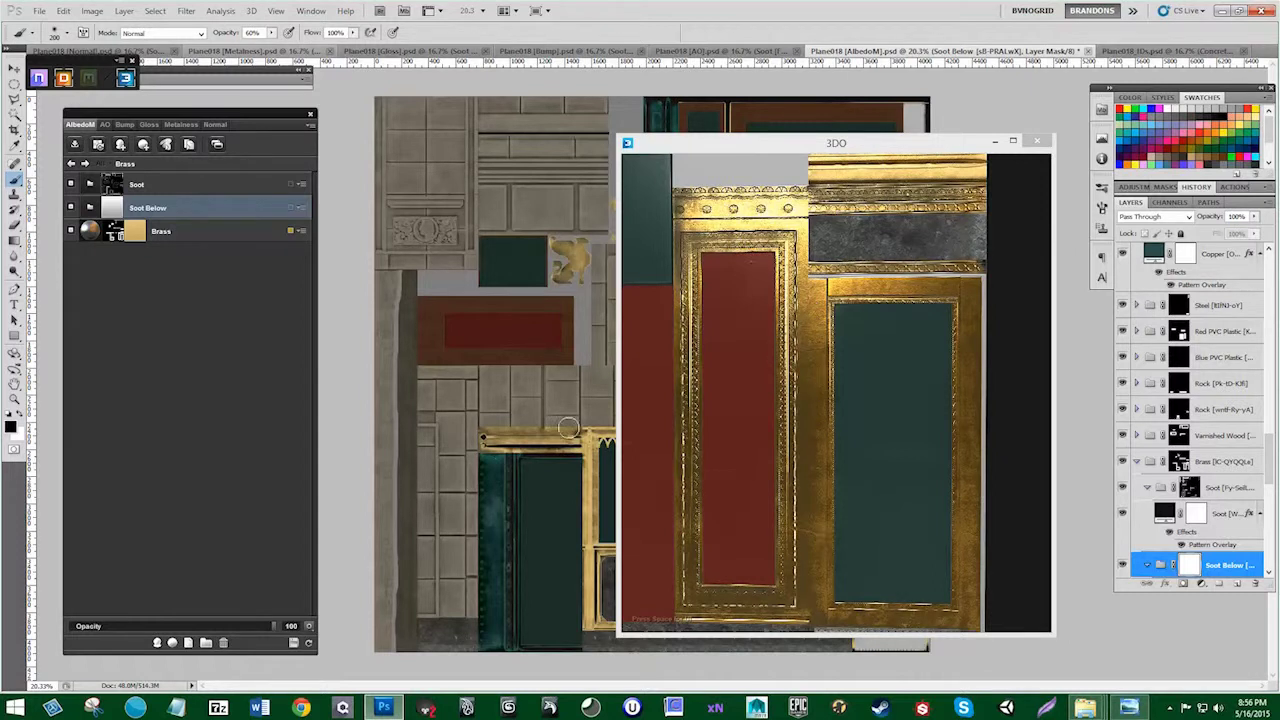
Step: Apply the Sharp Cavities Dynamask preset to the mask of the Soot Below group
{"action": "left_click", "coordinate": [113, 210]}
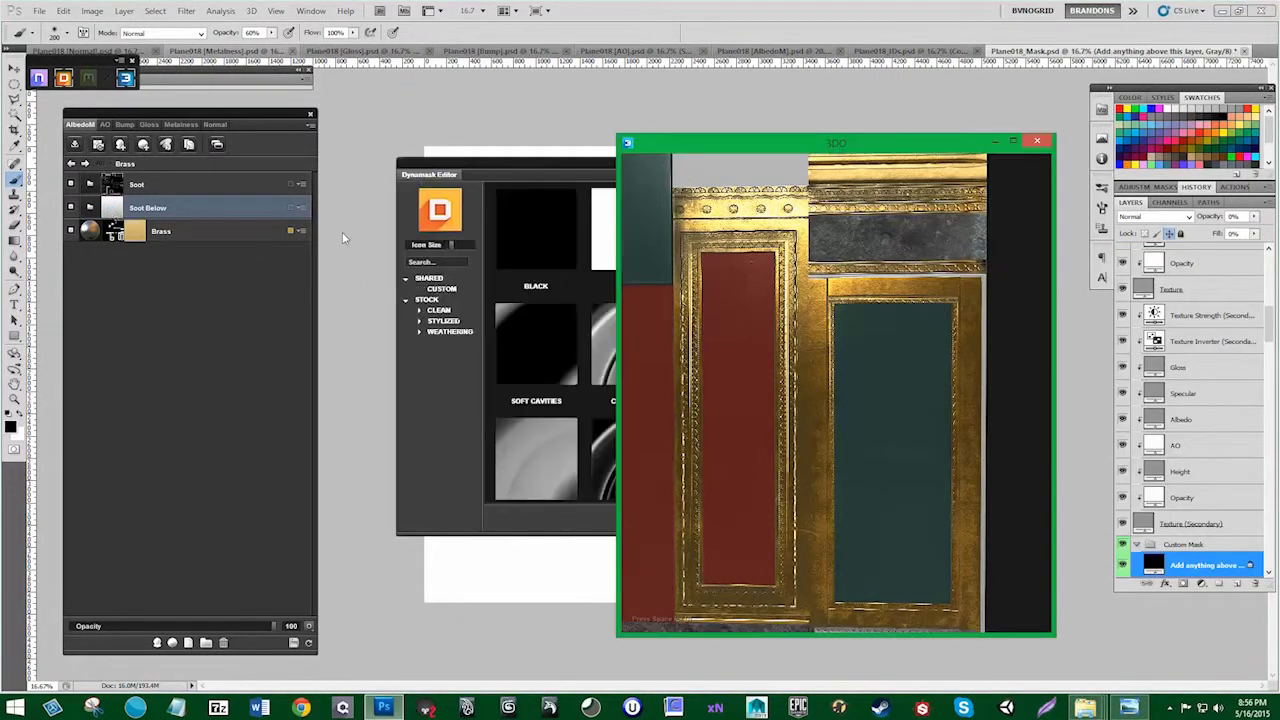
{"action": "left_click_drag", "start_coordinate": [584, 167], "coordinate": [300, 148]}
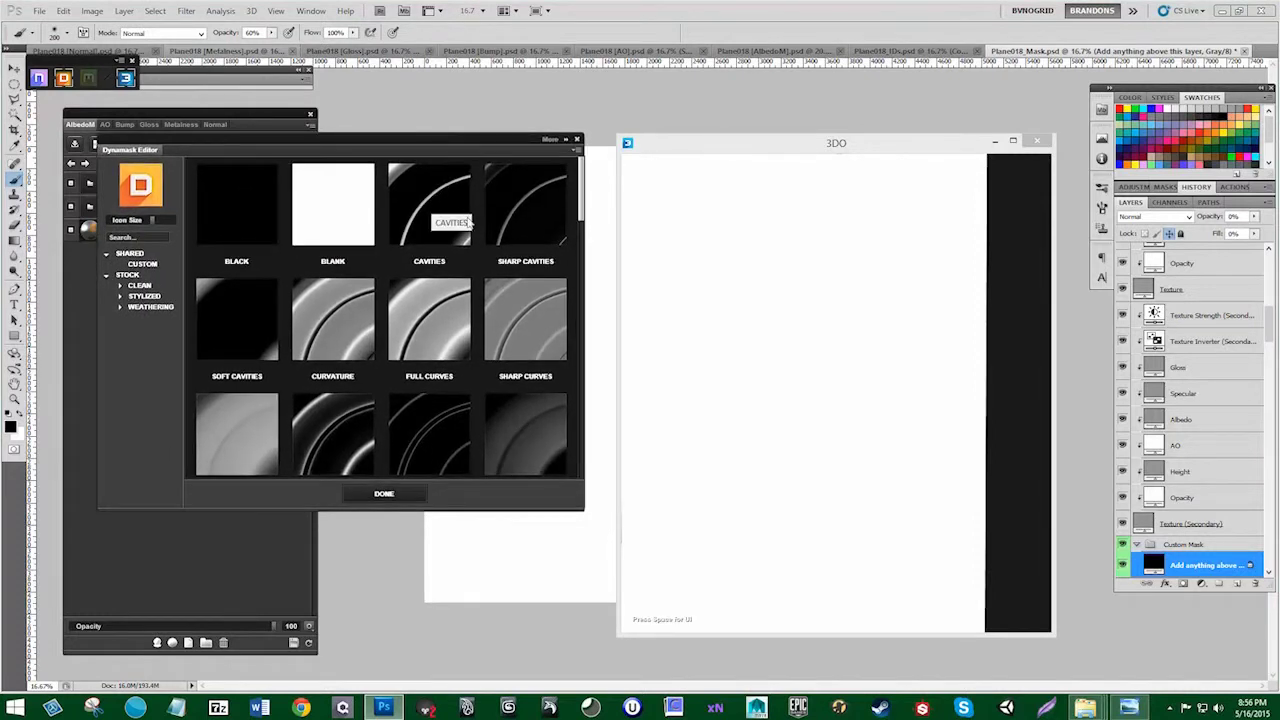
{"action": "left_click", "coordinate": [537, 213]}
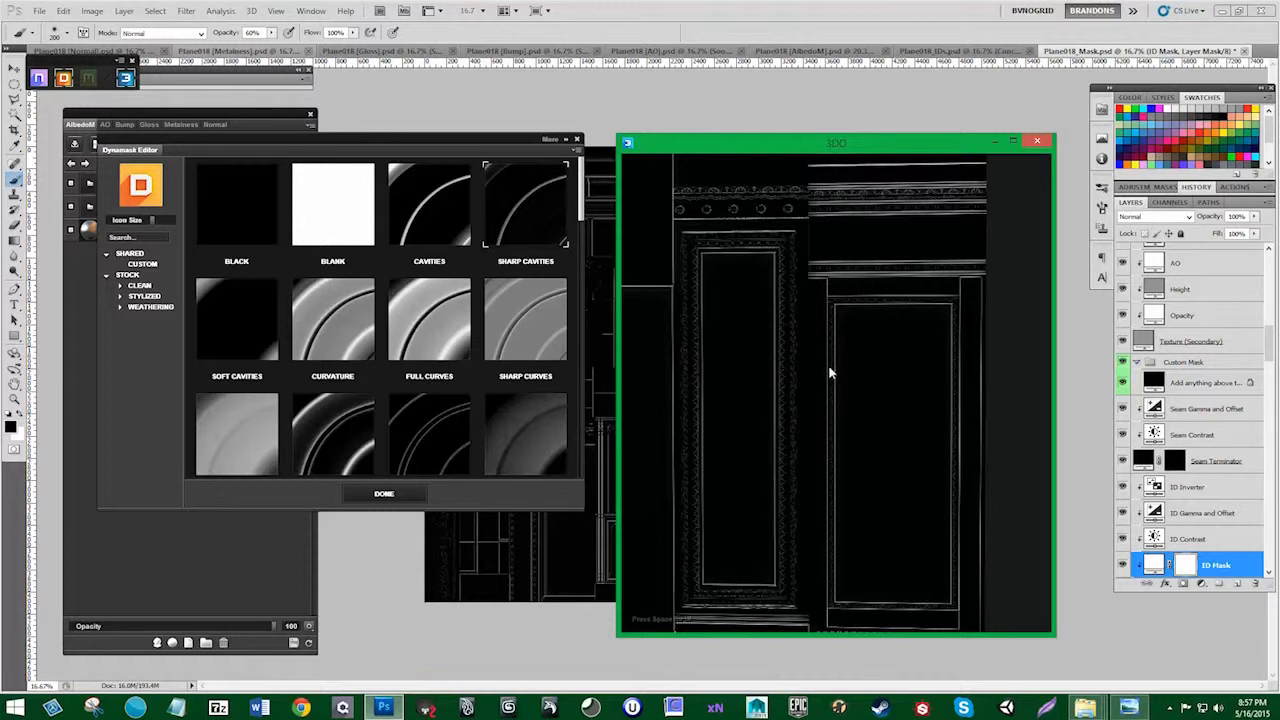
{"action": "left_click", "coordinate": [388, 493]}
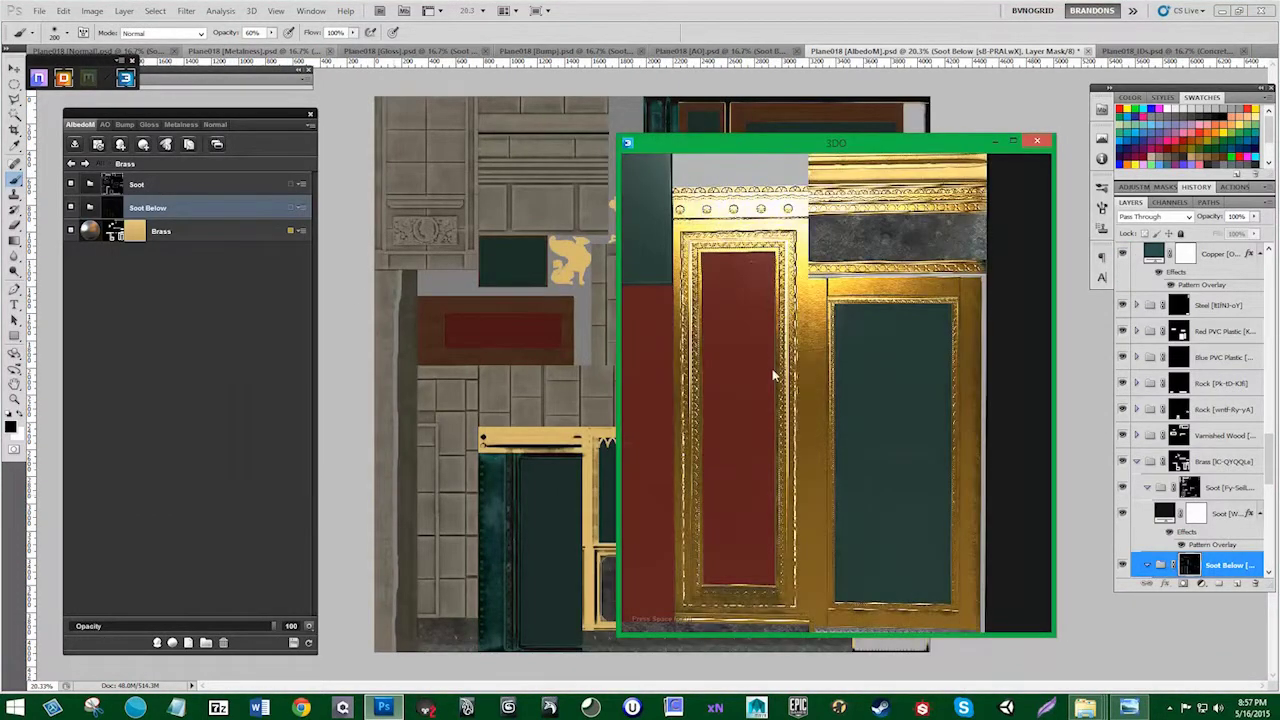
Step: Compare the brass ornaments up close in the 3D preview with the Soot Below group hidden and shown again
{"action": "scroll", "coordinate": [770, 388], "scroll_direction": "up", "scroll_amount": 4}
{"action": "scroll", "coordinate": [769, 385], "scroll_direction": "up", "scroll_amount": 4}
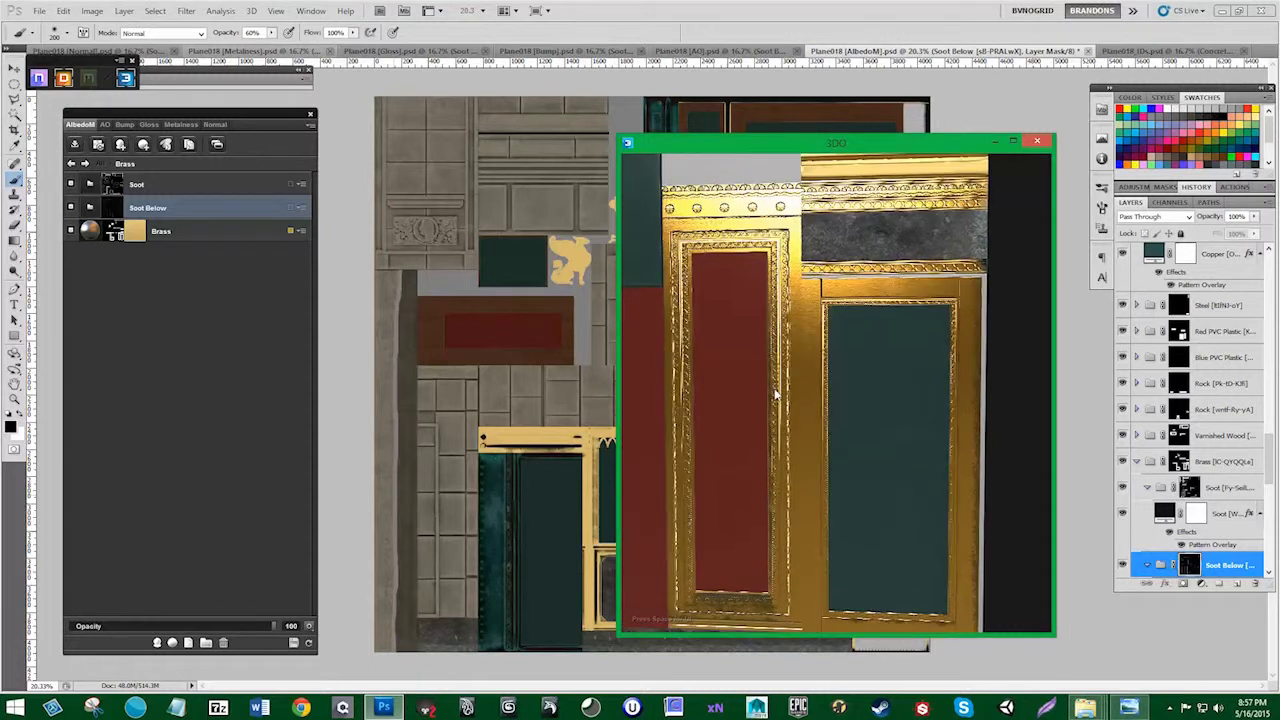
{"action": "left_click", "coordinate": [71, 210]}
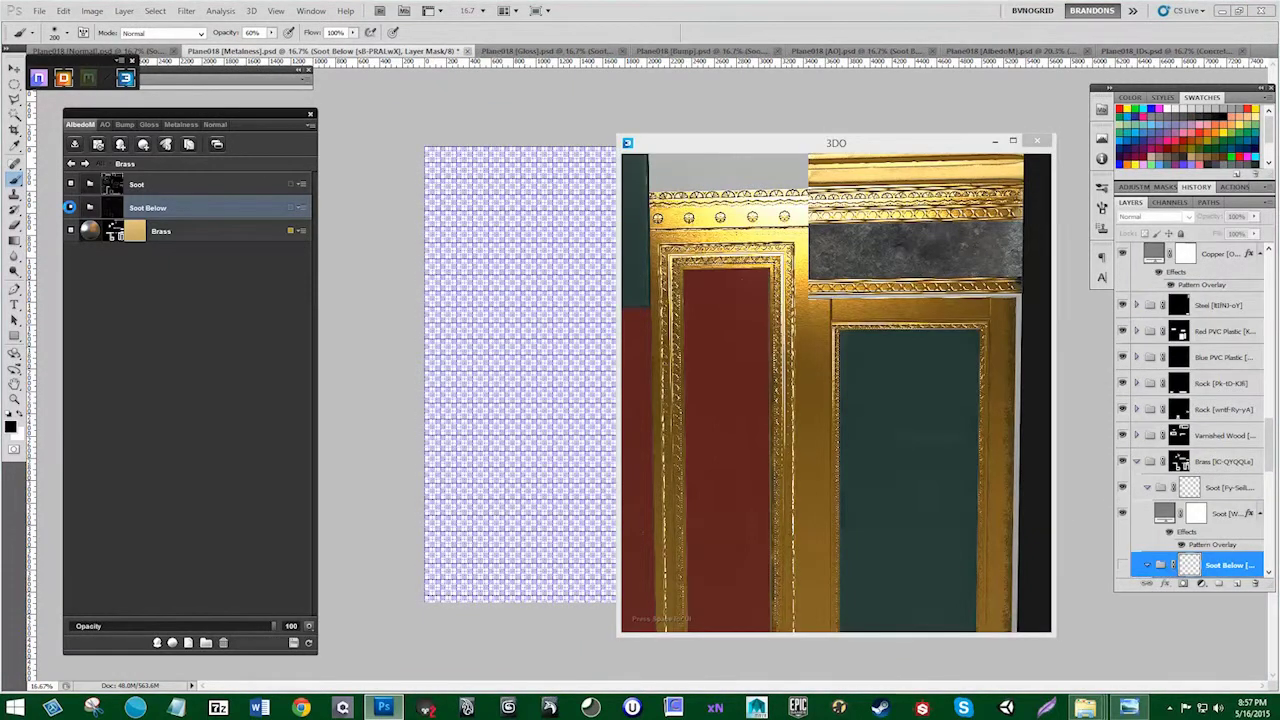
{"action": "left_click", "coordinate": [69, 207]}
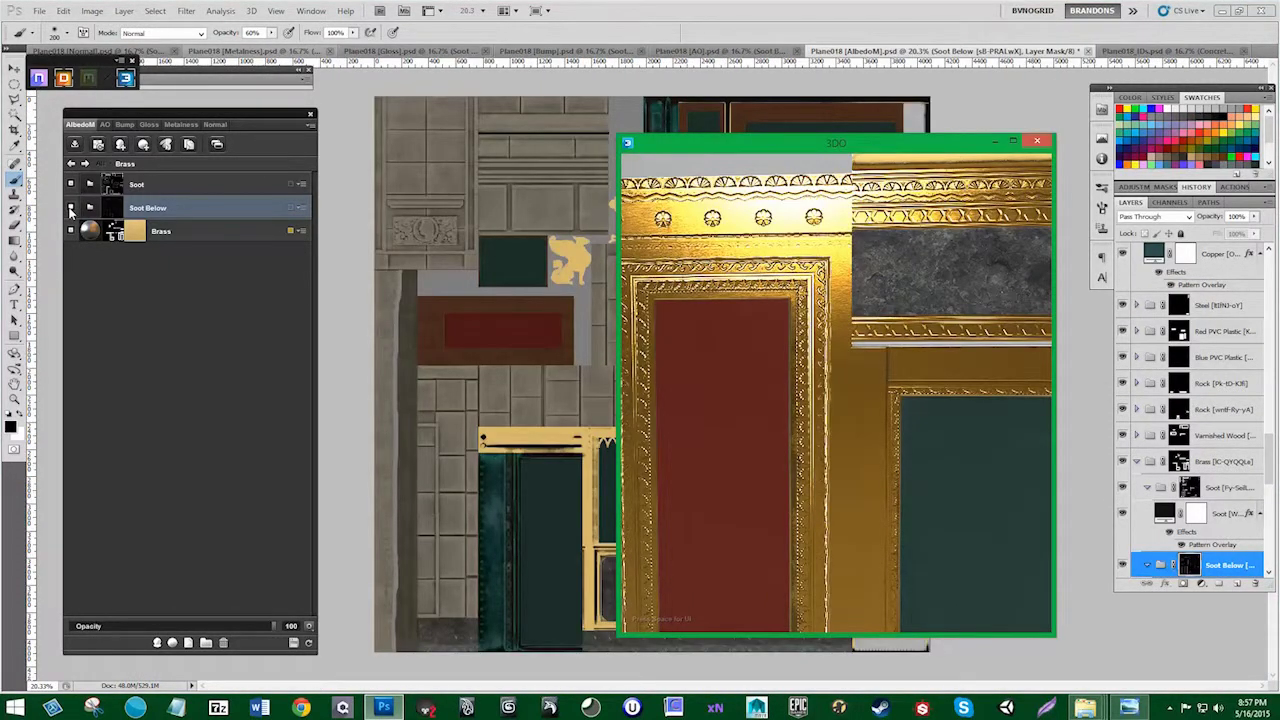
{"action": "scroll", "coordinate": [737, 360], "scroll_direction": "up", "scroll_amount": 3}
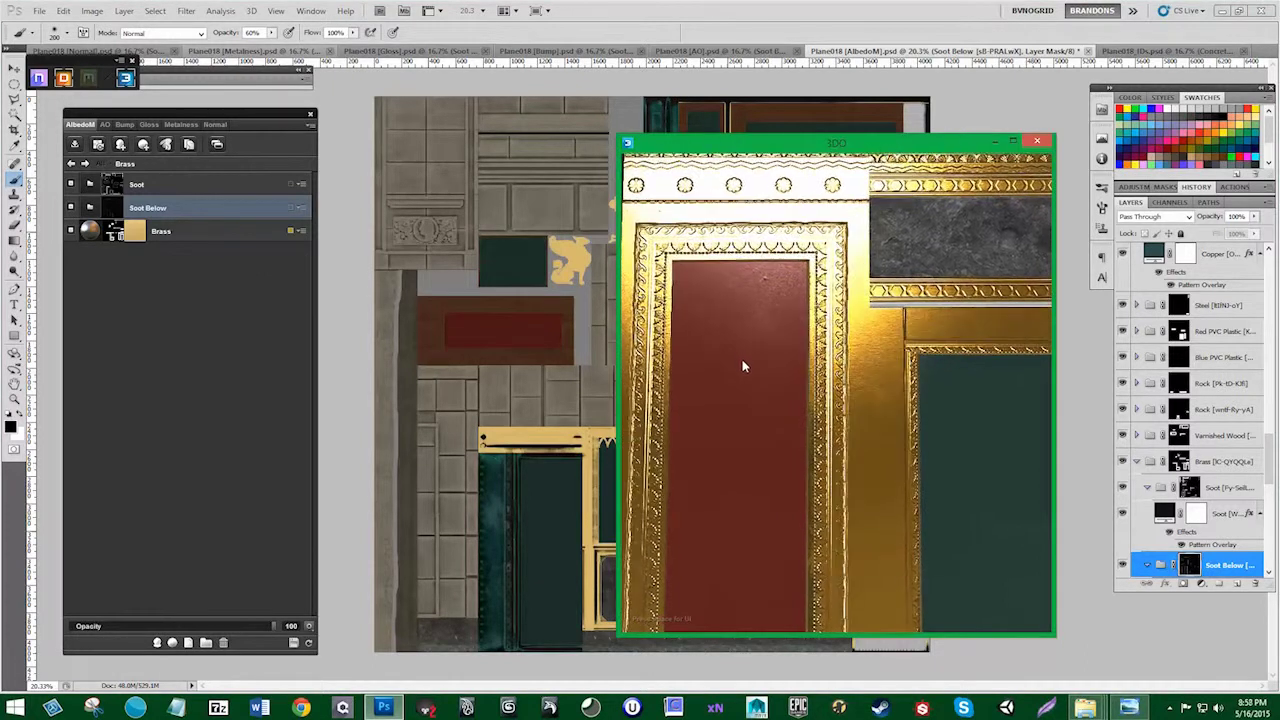
{"action": "scroll", "coordinate": [742, 366], "scroll_direction": "down", "scroll_amount": 3}
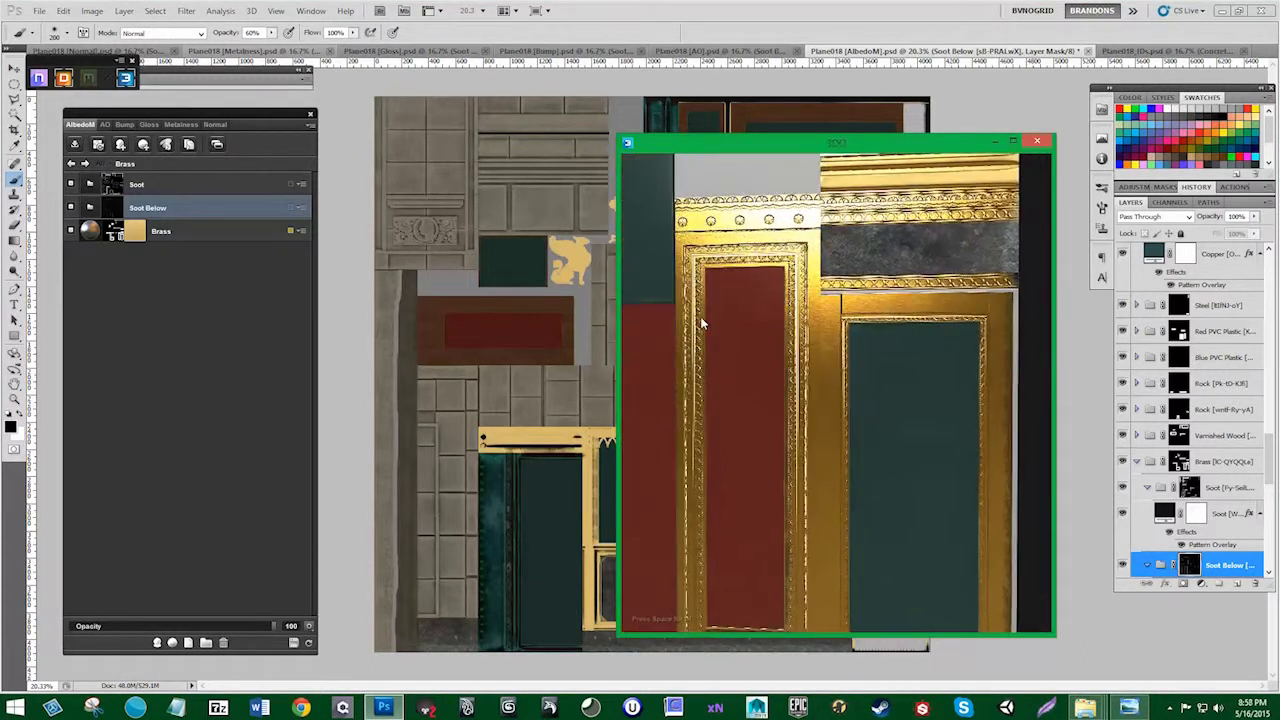
Step: Clear the existing mask of the Soot Below group inside the Brass material
{"action": "left_click_drag", "start_coordinate": [701, 317], "coordinate": [652, 355]}
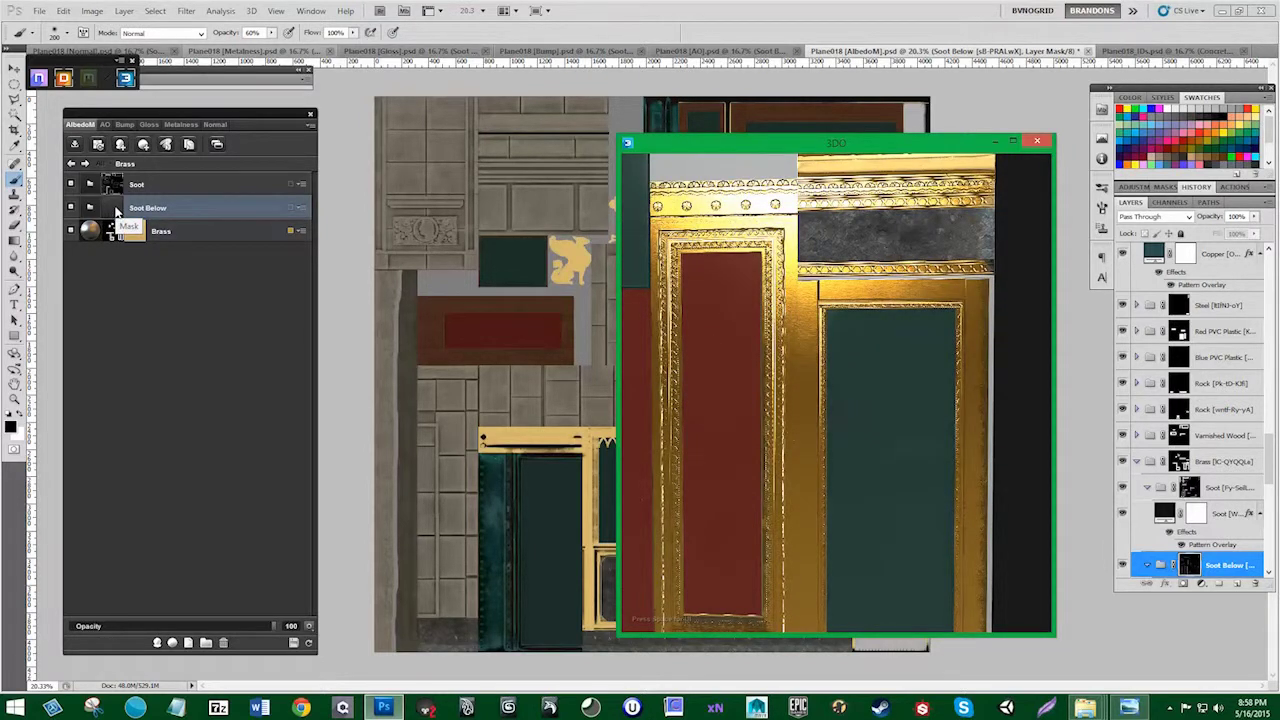
{"action": "left_click", "coordinate": [303, 210]}
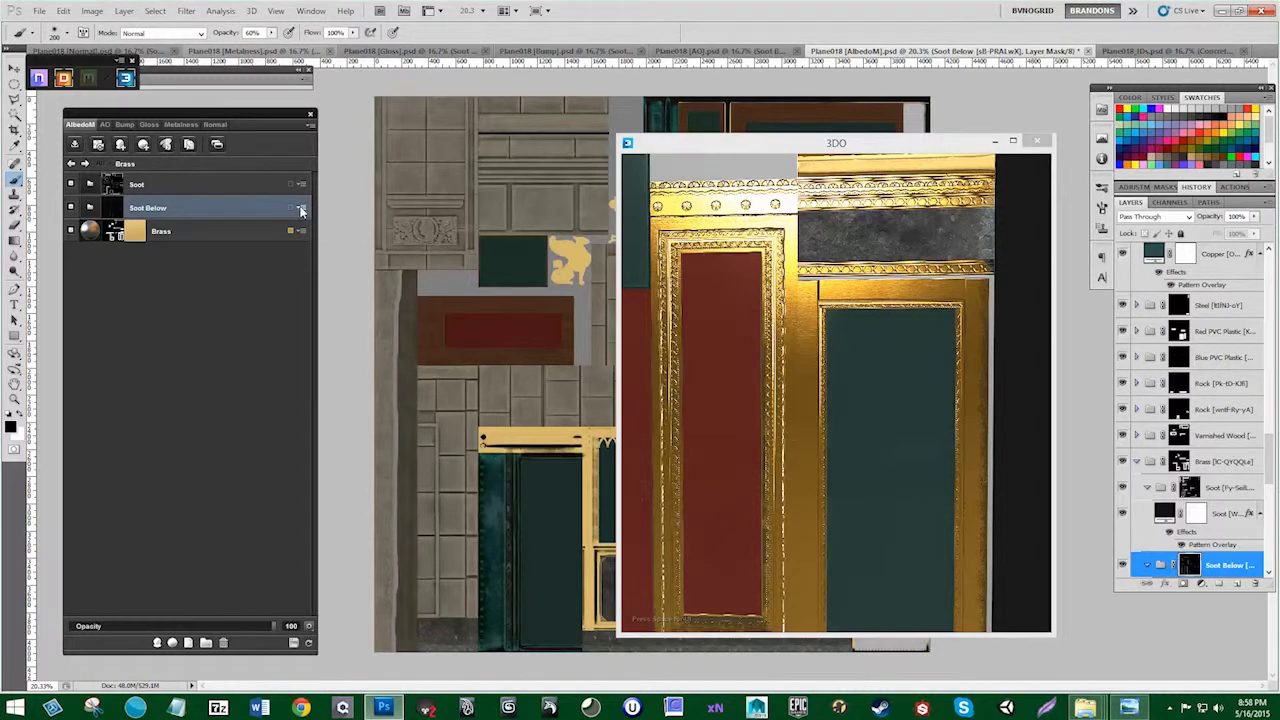
{"action": "left_click", "coordinate": [301, 210]}
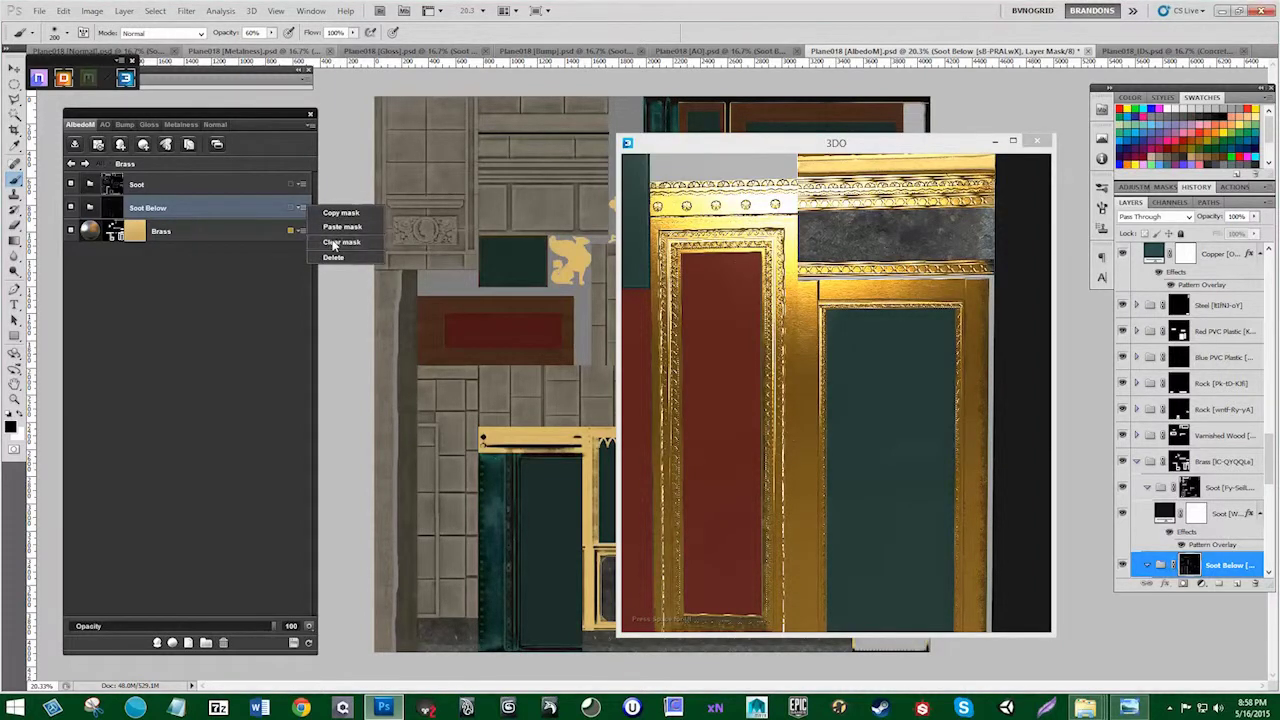
{"action": "left_click", "coordinate": [333, 243]}
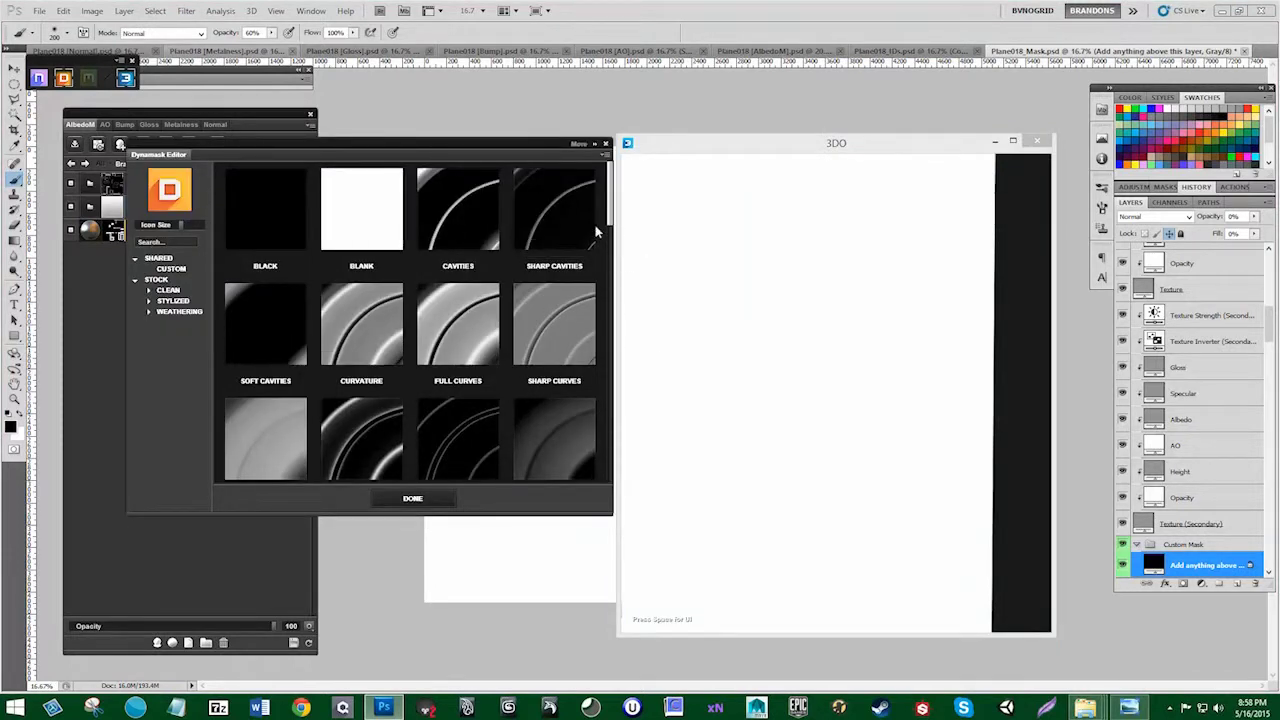
Step: Try the Soft Cavities, Curvature, Full Curves and Sharp Curves Dynamask presets on the mask of the Soot Below group
{"action": "left_click", "coordinate": [276, 346]}
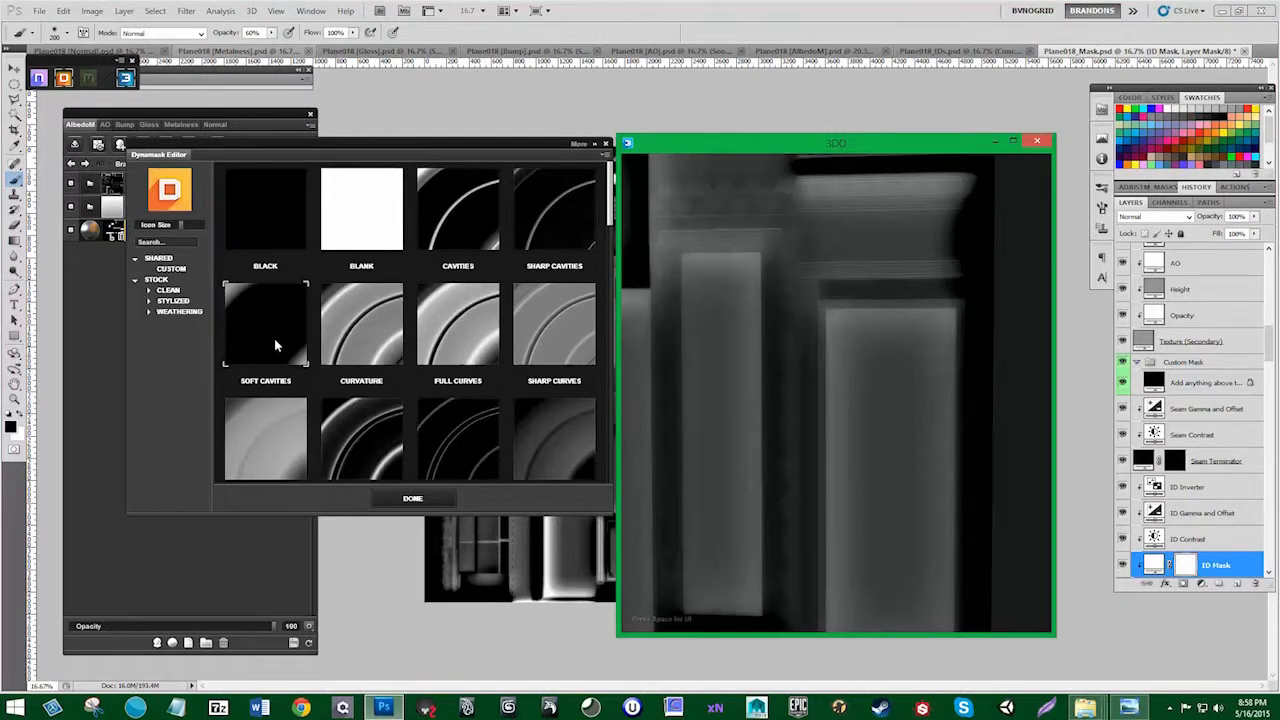
{"action": "left_click_drag", "start_coordinate": [723, 388], "coordinate": [766, 371]}
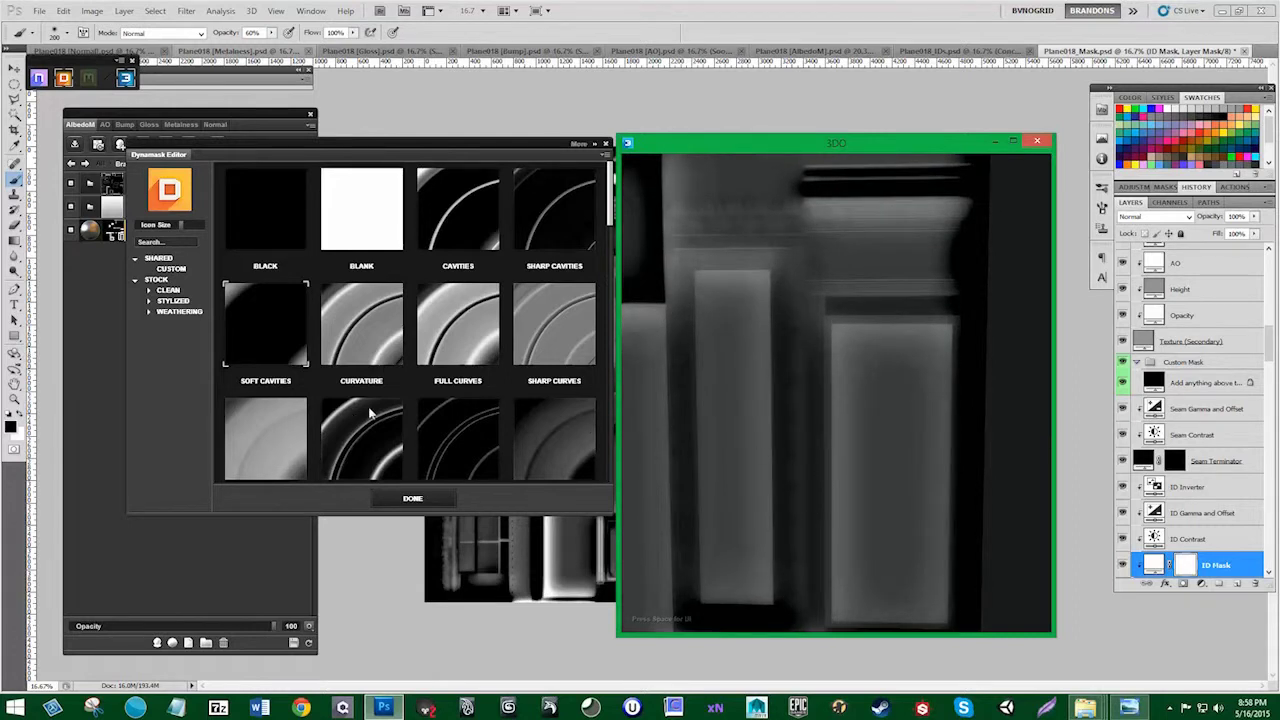
{"action": "left_click", "coordinate": [376, 348]}
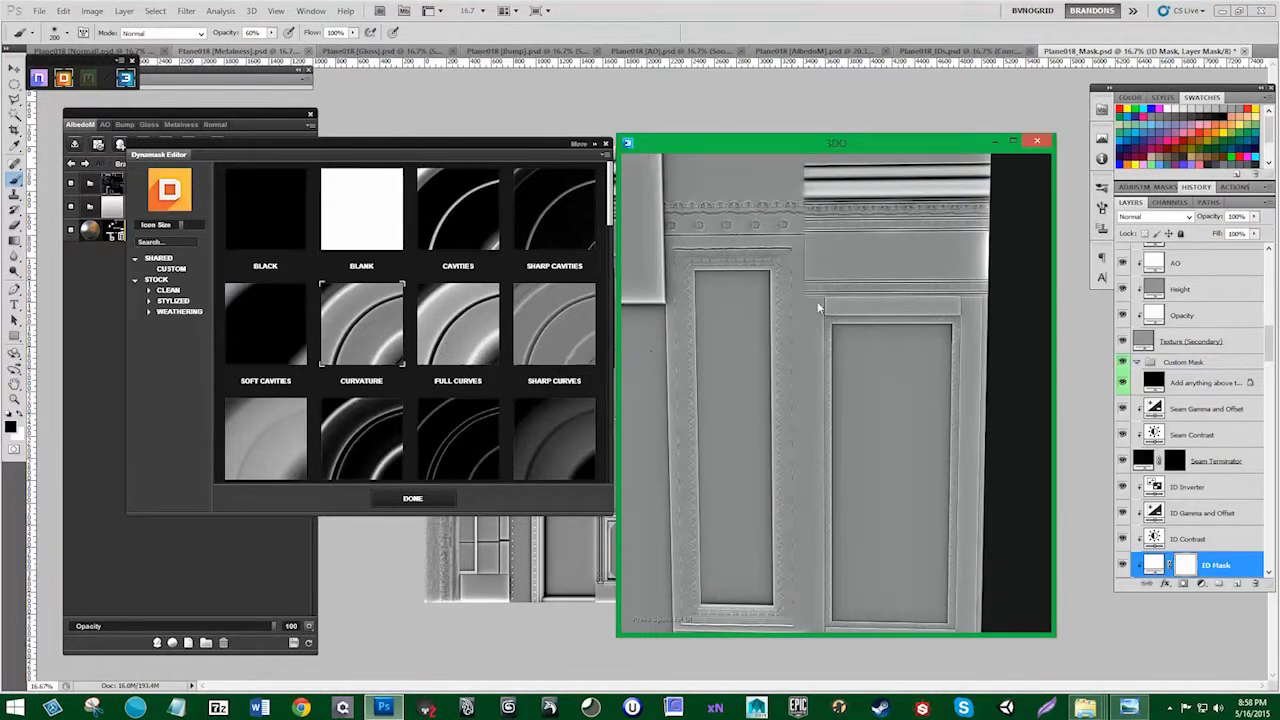
{"action": "left_click", "coordinate": [465, 333]}
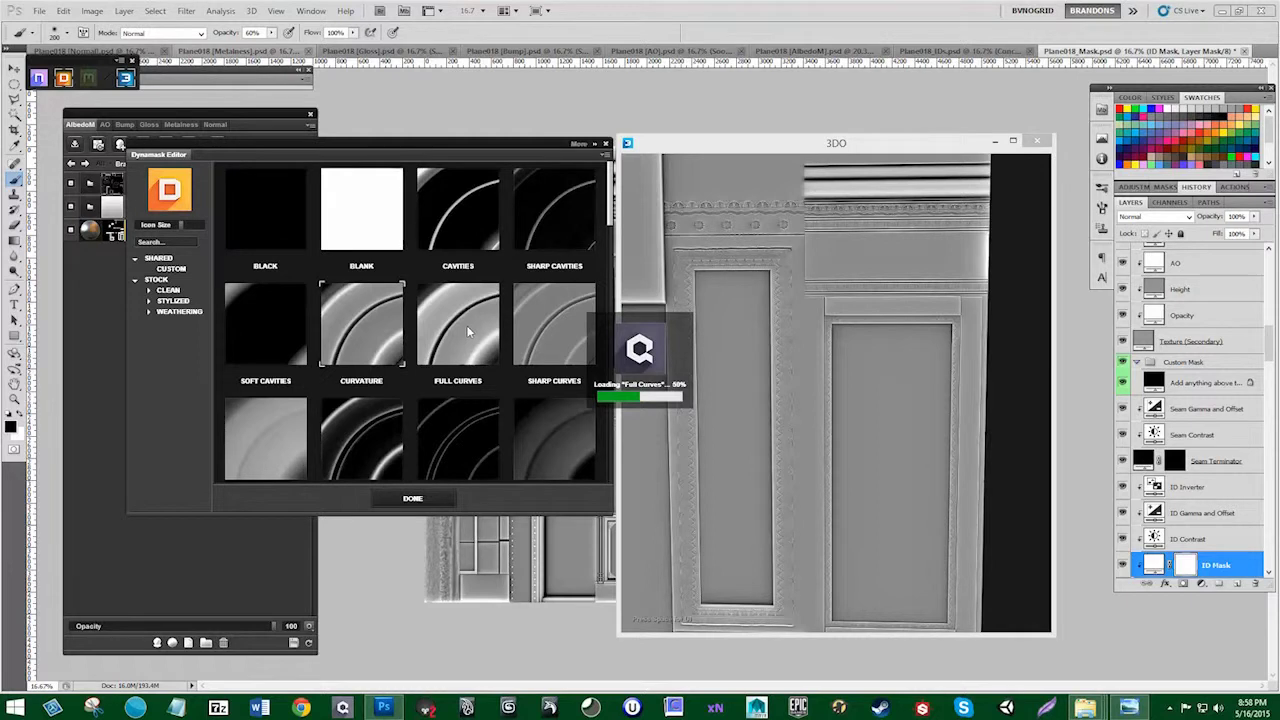
{"action": "left_click", "coordinate": [543, 330]}
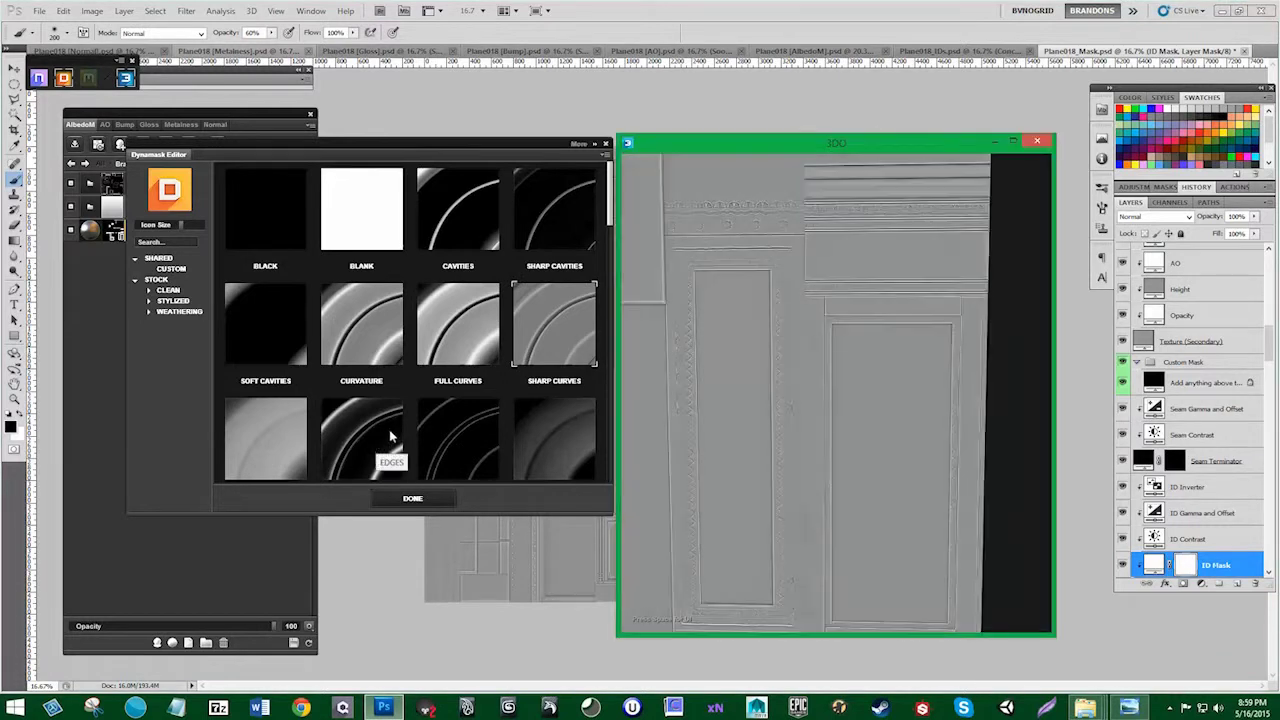
Step: Try the Edges, Sharp Edges and Soft Edges Dynamask presets on the Soot Below mask
{"action": "left_click", "coordinate": [383, 442]}
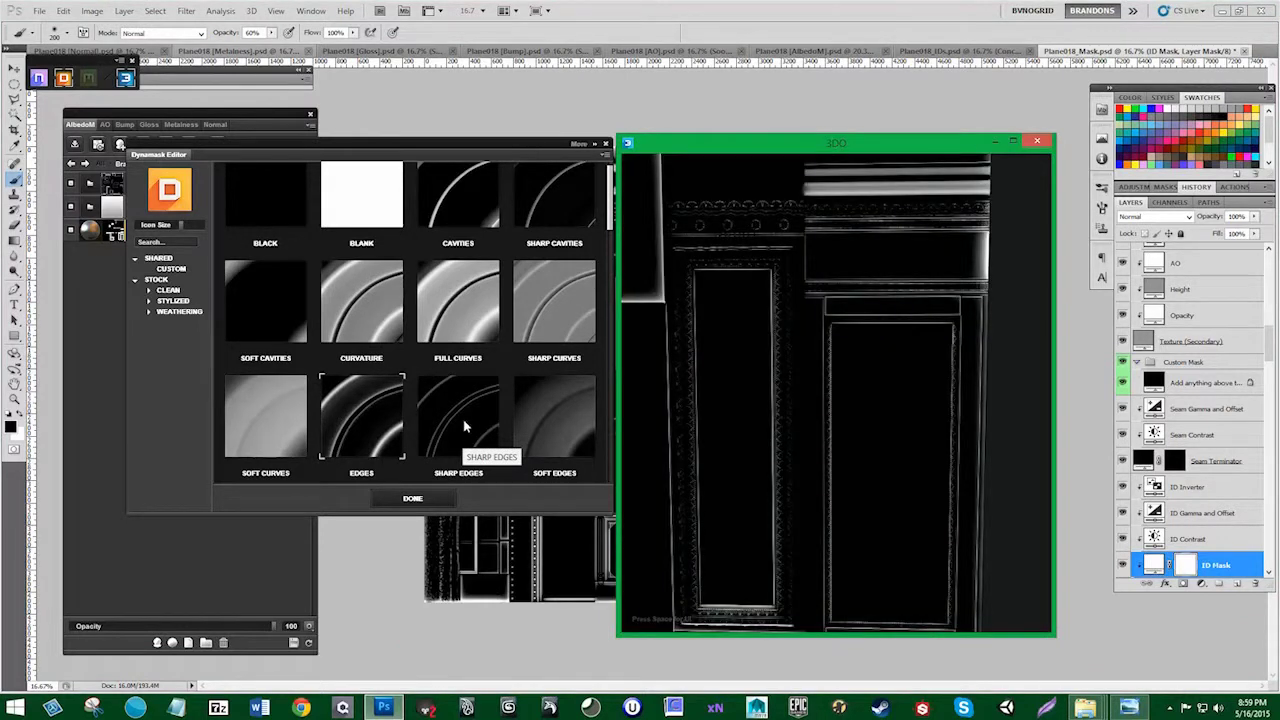
{"action": "left_click", "coordinate": [464, 427]}
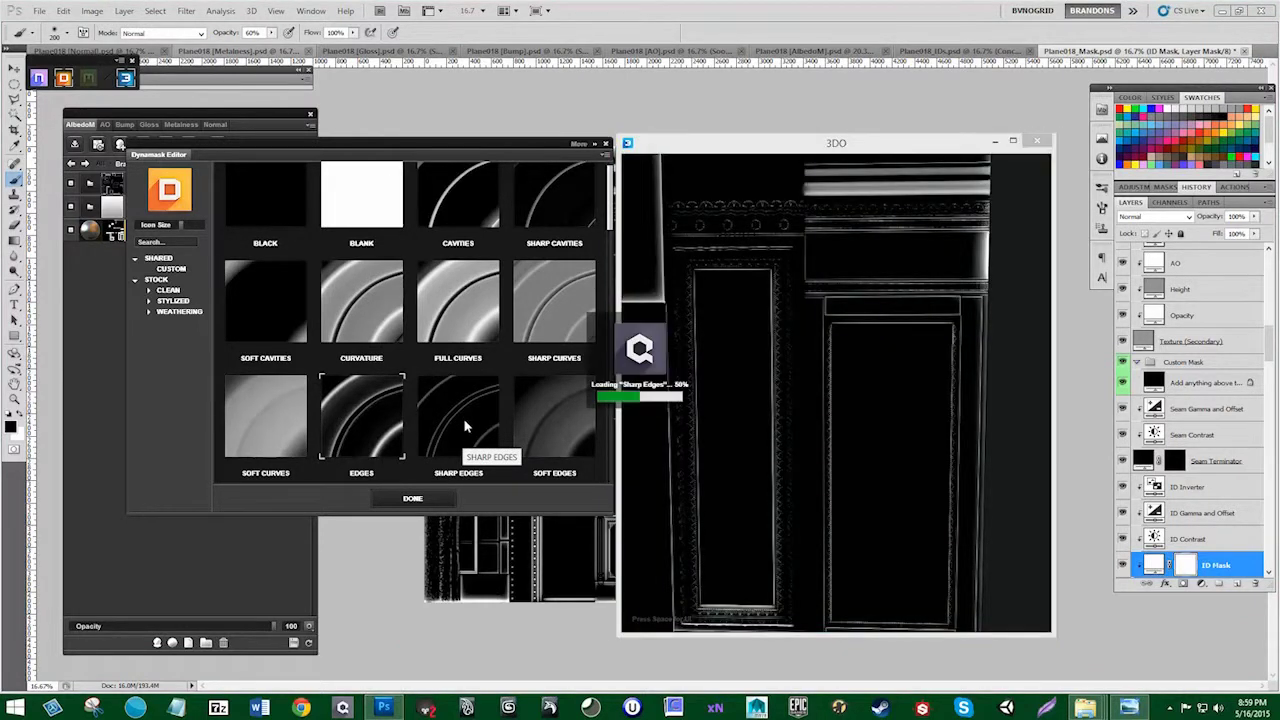
{"action": "left_click", "coordinate": [545, 428]}
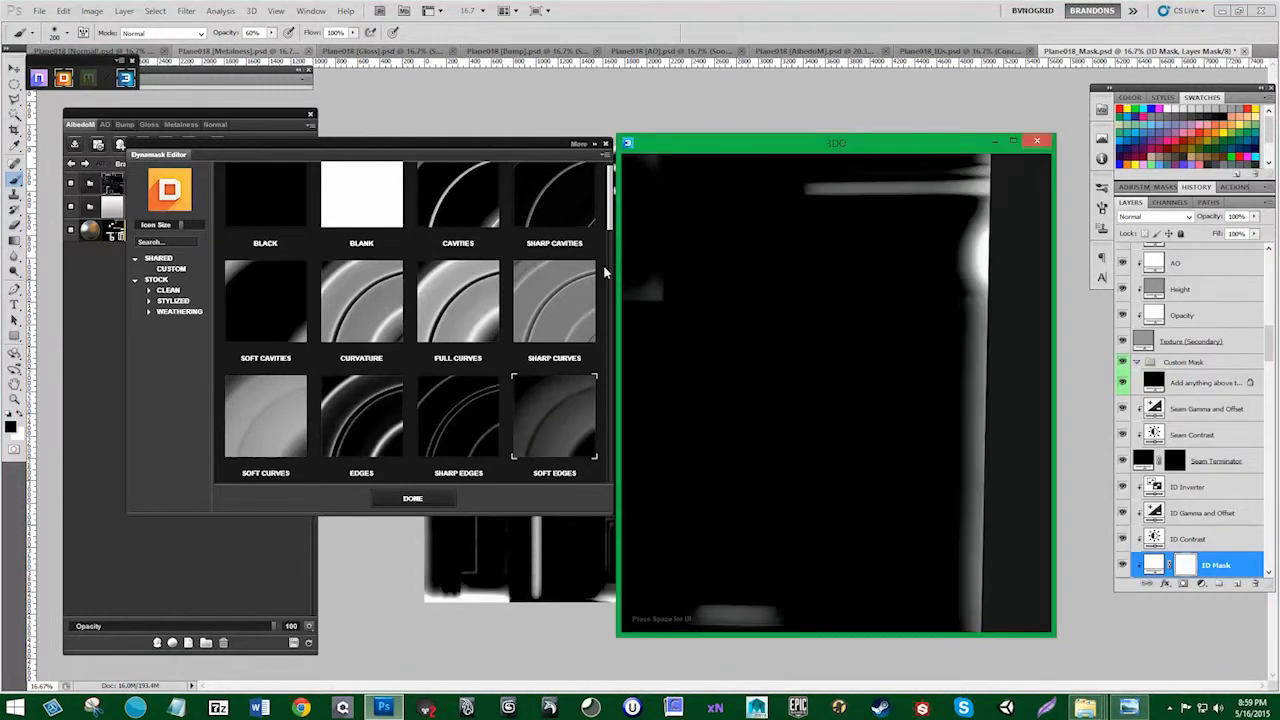
Step: Try the Occlusion, Rich Occlusion and Defined Shadow Dynamask presets on the Soot Below mask
{"action": "scroll", "coordinate": [555, 350], "scroll_direction": "down", "scroll_amount": 3}
{"action": "left_click", "coordinate": [541, 294]}
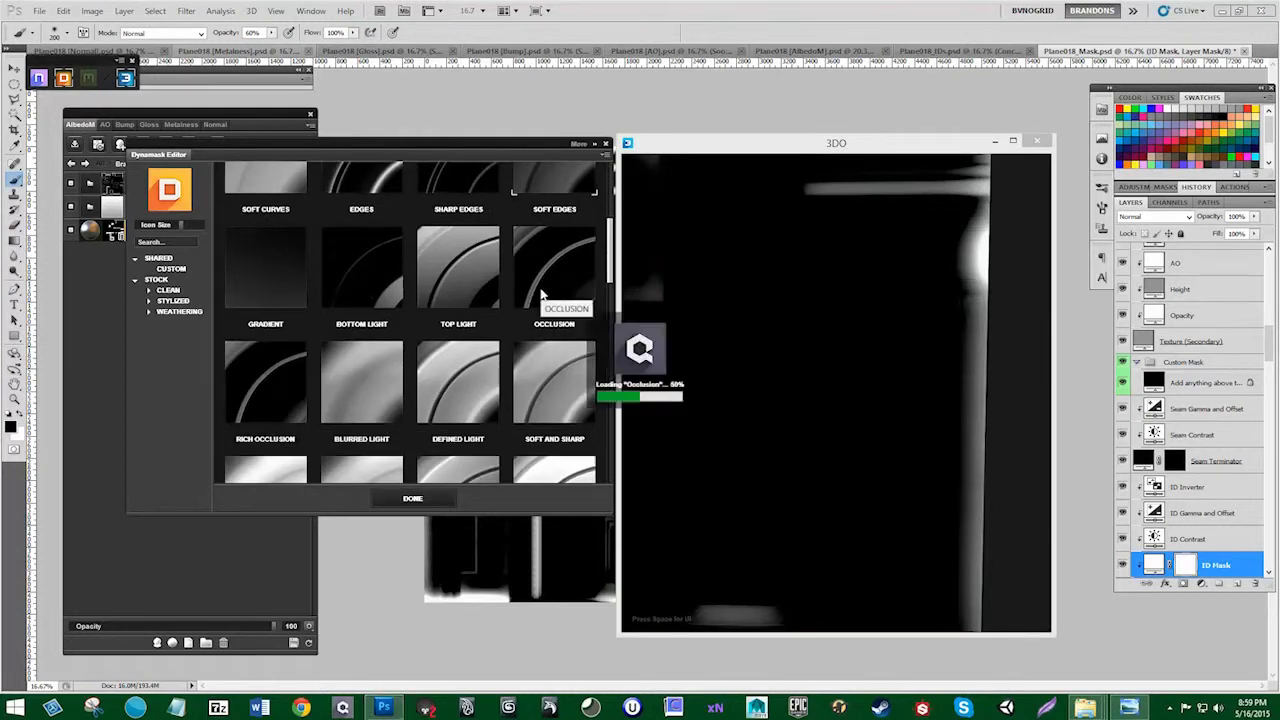
{"action": "left_click", "coordinate": [284, 397]}
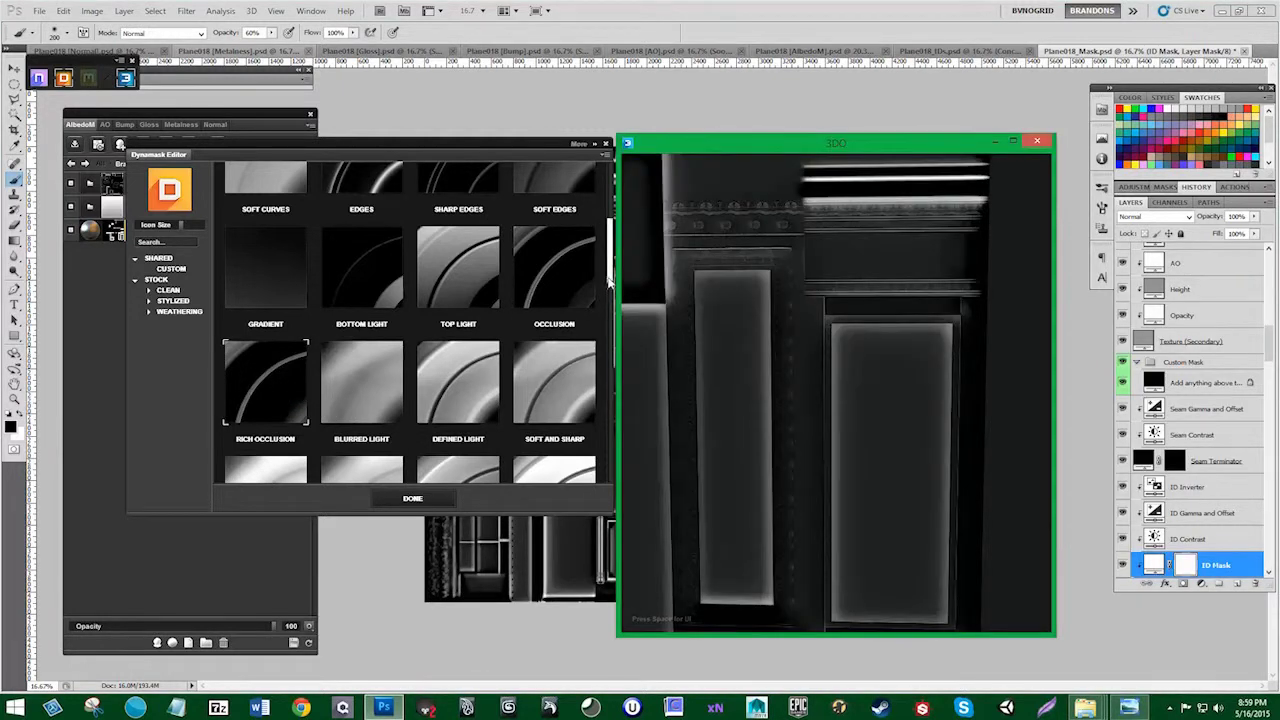
{"action": "scroll", "coordinate": [609, 283], "scroll_direction": "down", "scroll_amount": 1}
{"action": "left_click_drag", "start_coordinate": [609, 283], "coordinate": [610, 325]}
{"action": "left_click", "coordinate": [560, 370]}
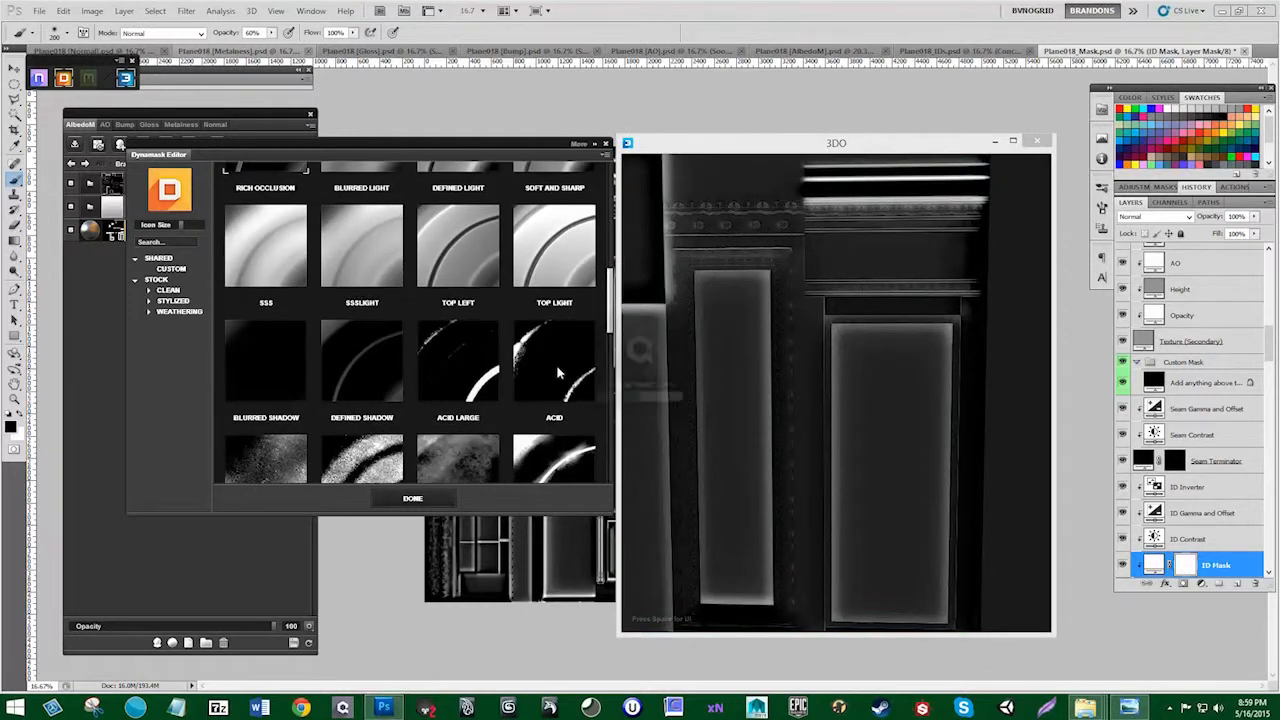
{"action": "left_click", "coordinate": [362, 360]}
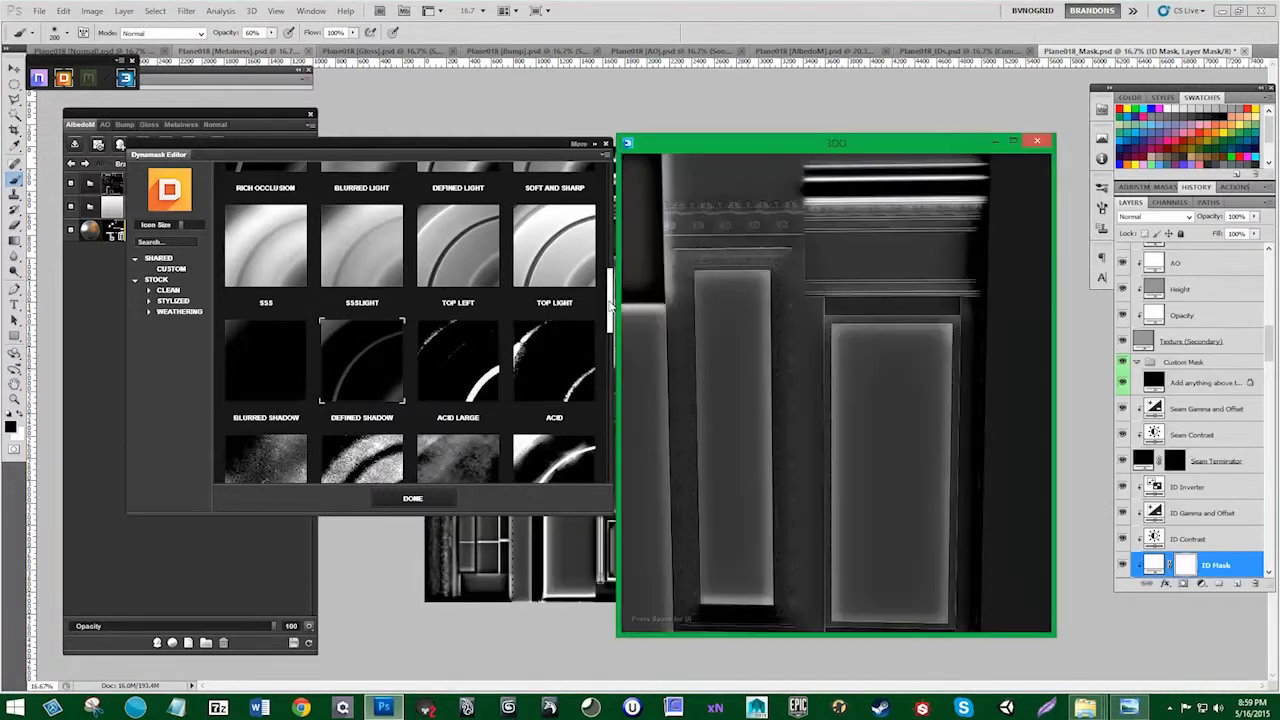
Step: Apply the Paint Wear Large Dynamask preset to the Soot Below mask and finish editing the mask
{"action": "left_click_drag", "start_coordinate": [609, 305], "coordinate": [605, 468]}
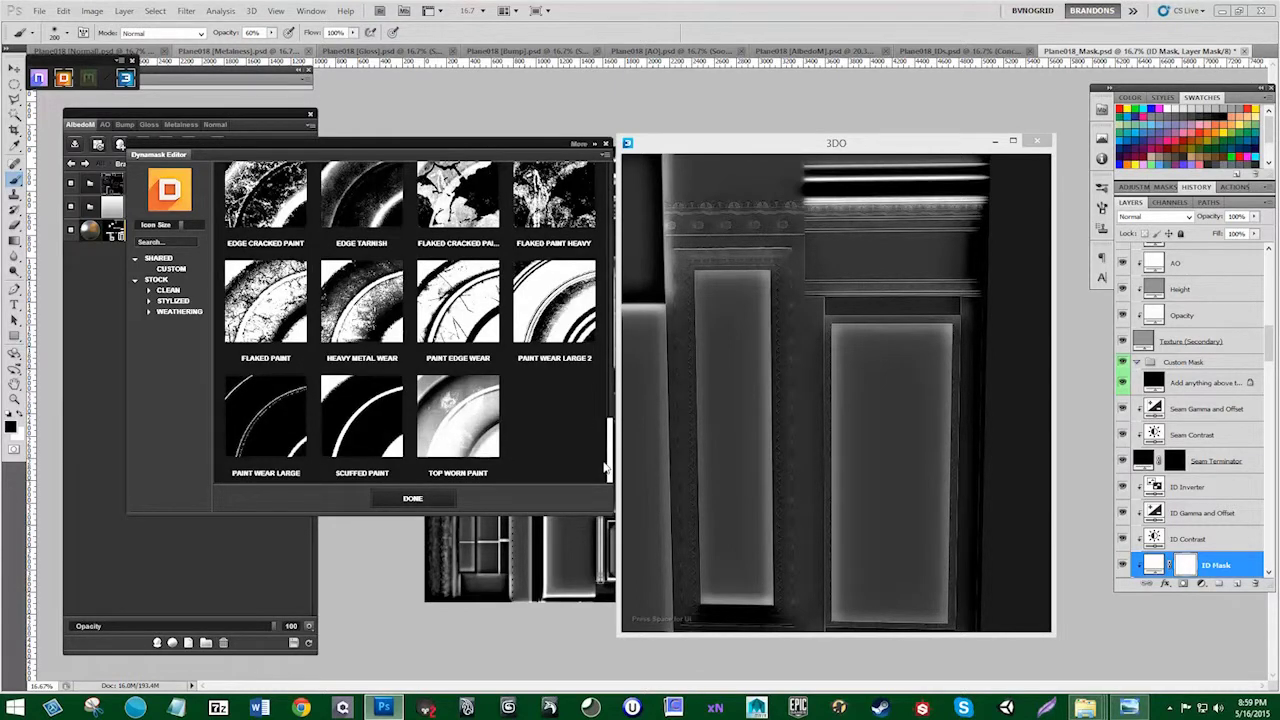
{"action": "left_click", "coordinate": [262, 410]}
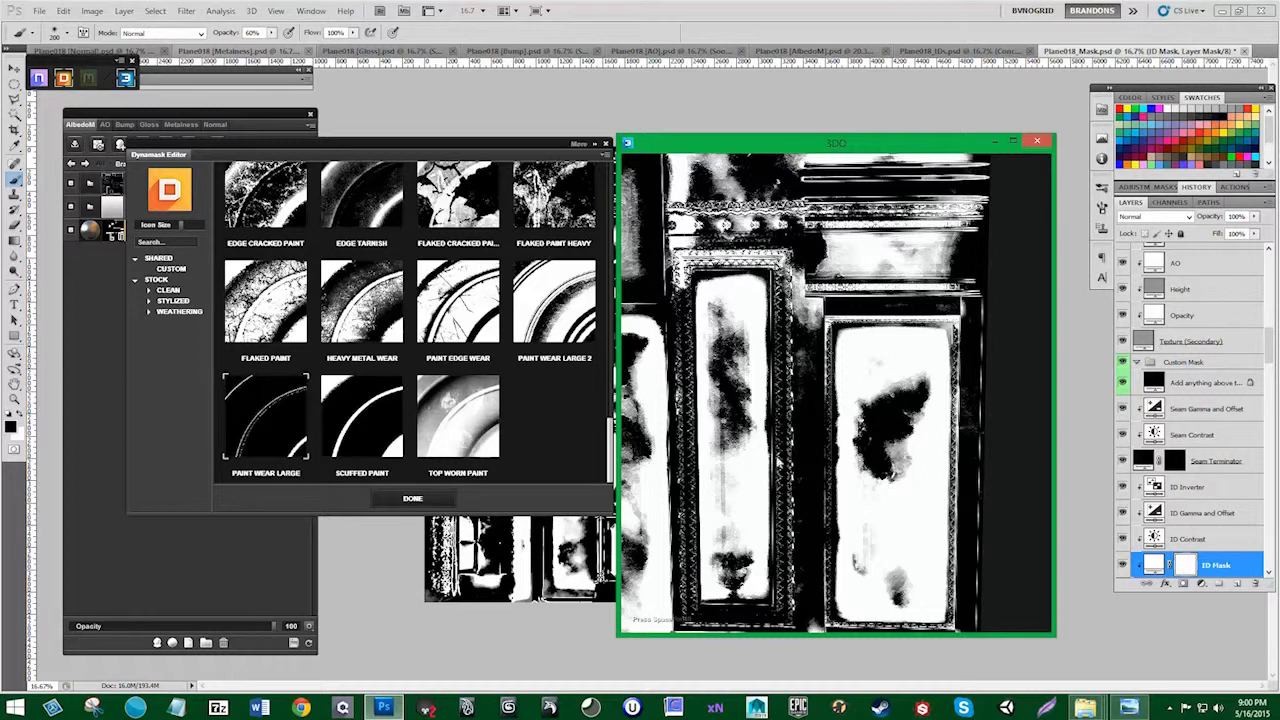
{"action": "left_click", "coordinate": [409, 498]}
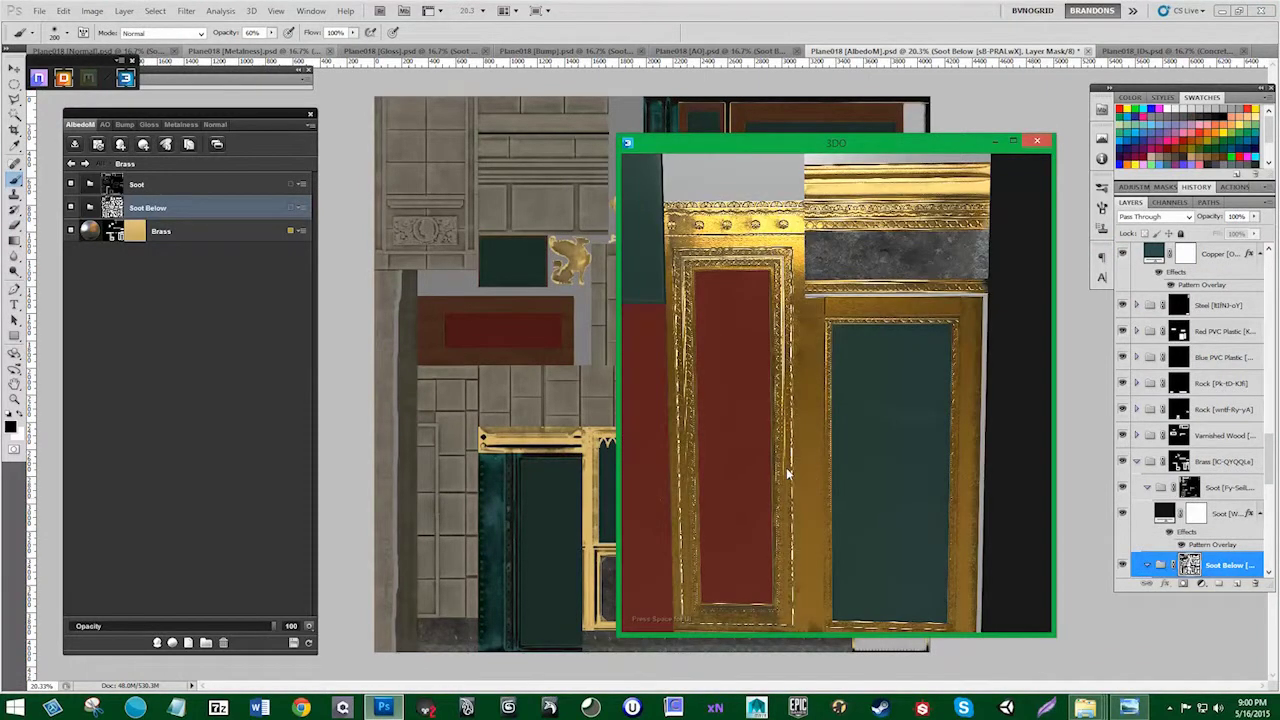
Step: Examine the worn soot on the brass frames and ornaments across the facade in the 3D preview
{"action": "left_click_drag", "start_coordinate": [786, 467], "coordinate": [822, 340]}
{"action": "scroll", "coordinate": [822, 340], "scroll_direction": "up", "scroll_amount": 3}
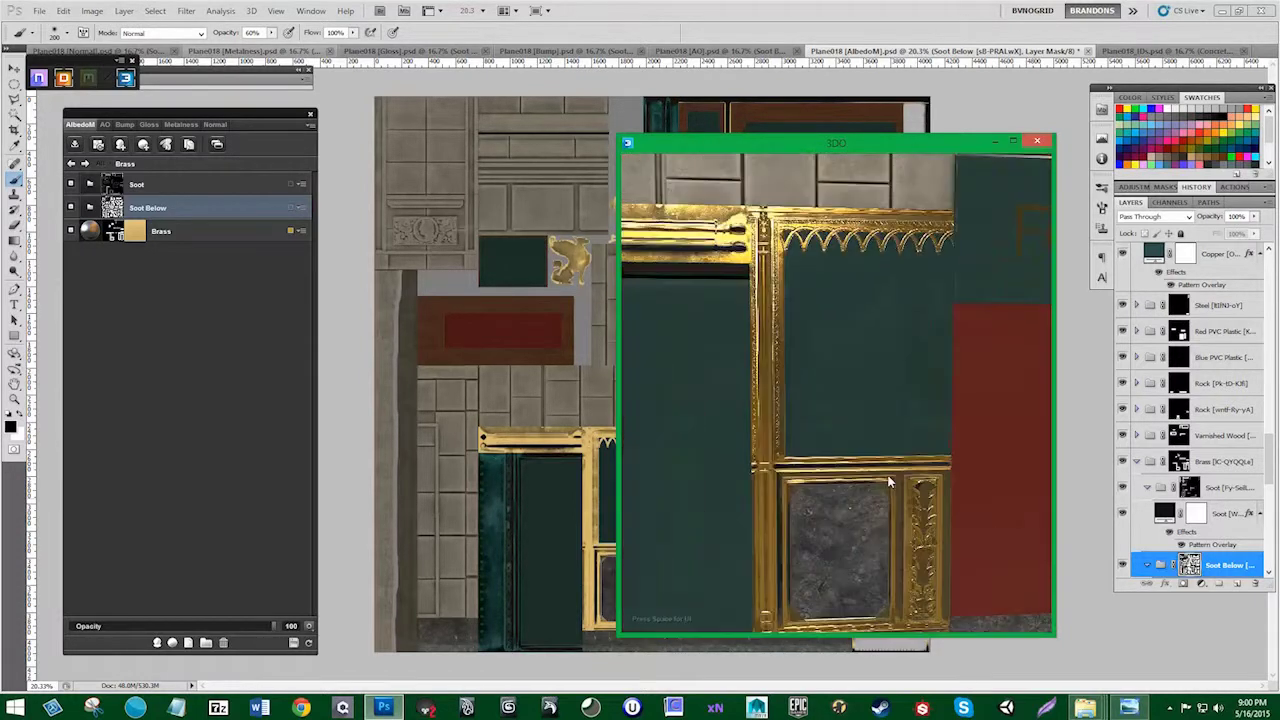
{"action": "left_click_drag", "start_coordinate": [888, 484], "coordinate": [879, 368]}
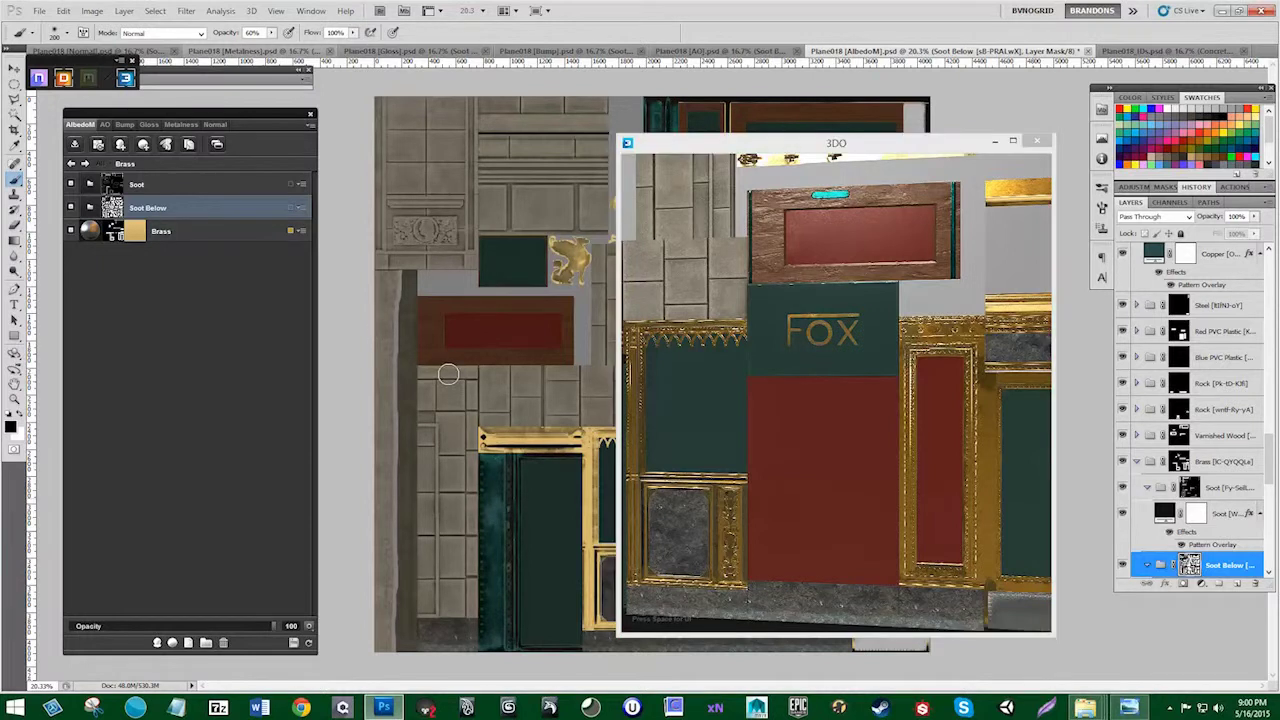
Step: Save the New Concrete group as a custom Smart Material named New Concrete_FromMapA.xml
{"action": "left_click", "coordinate": [71, 163]}
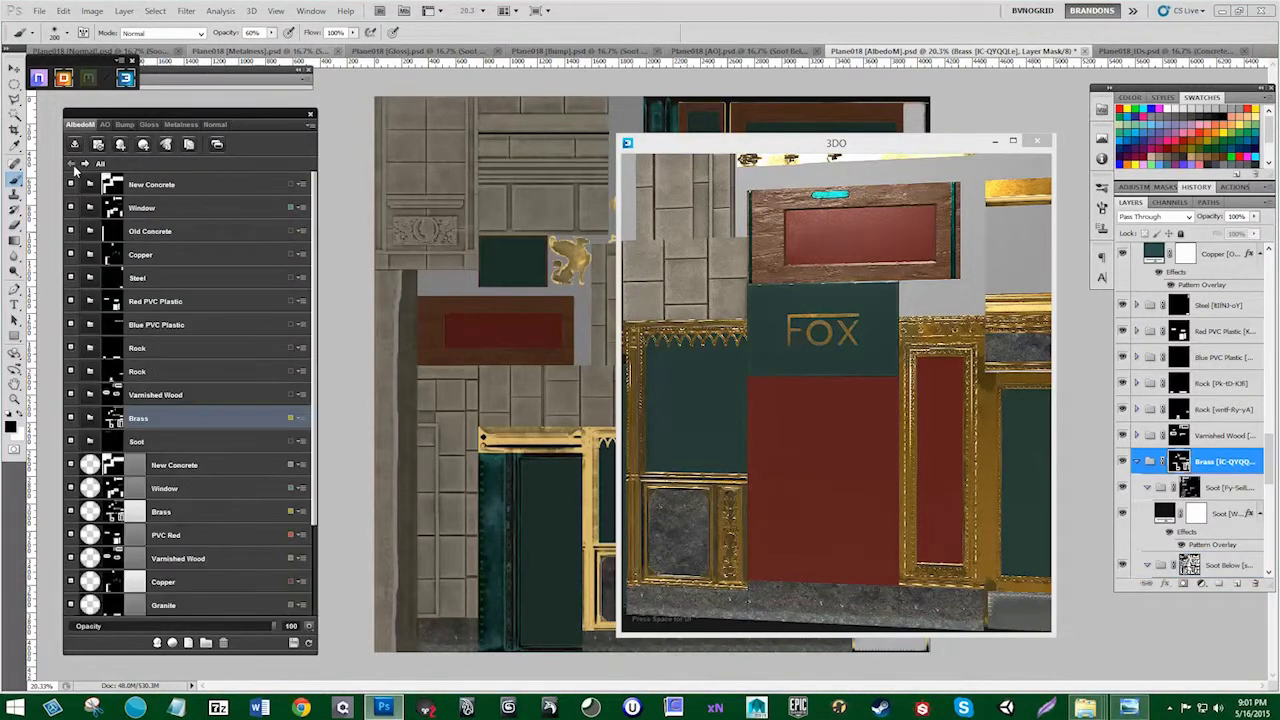
{"action": "left_click", "coordinate": [158, 186]}
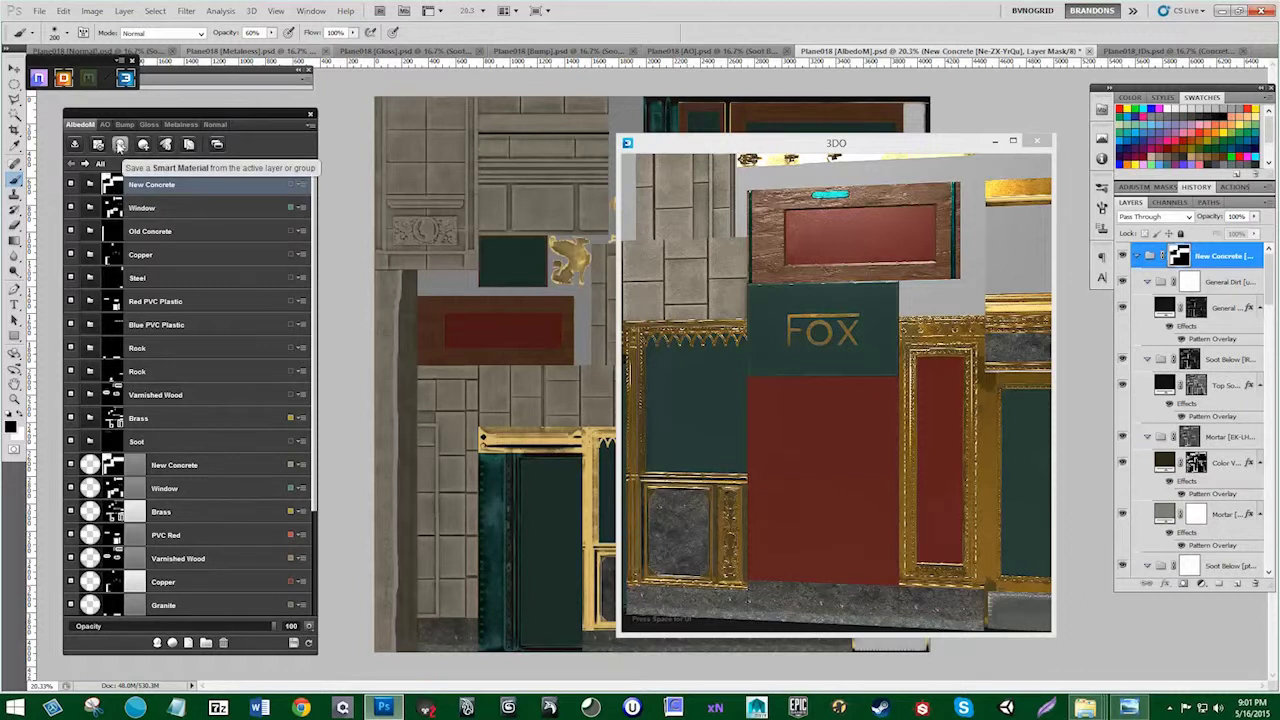
{"action": "left_click", "coordinate": [120, 144]}
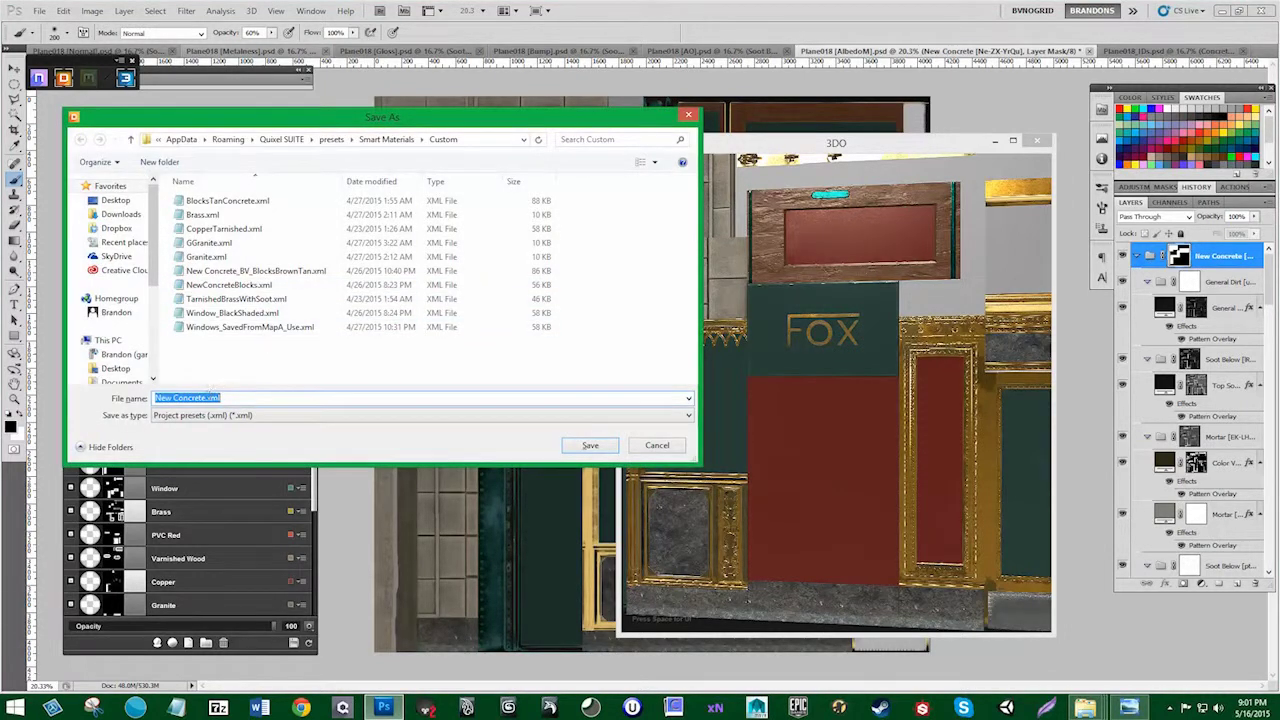
{"action": "left_click", "coordinate": [205, 397]}
{"action": "type", "text": "_MapA"}
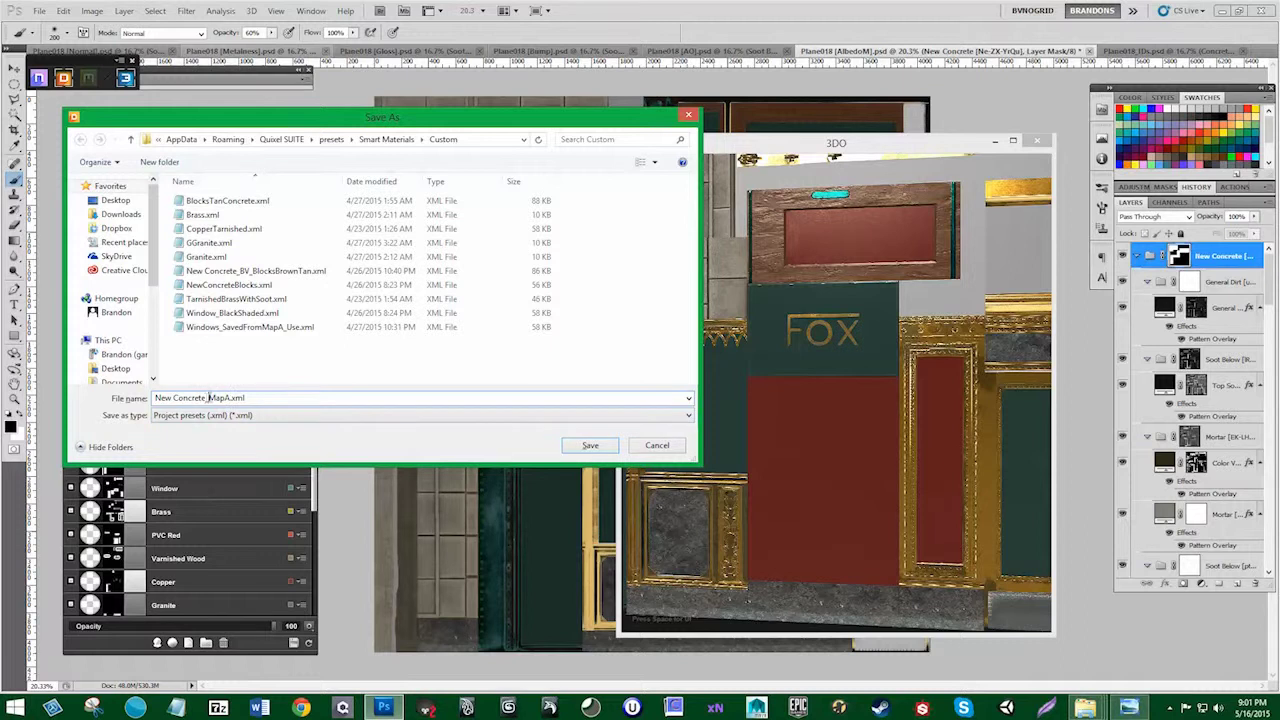
{"action": "type", "text": "From"}
{"action": "left_click", "coordinate": [617, 446]}
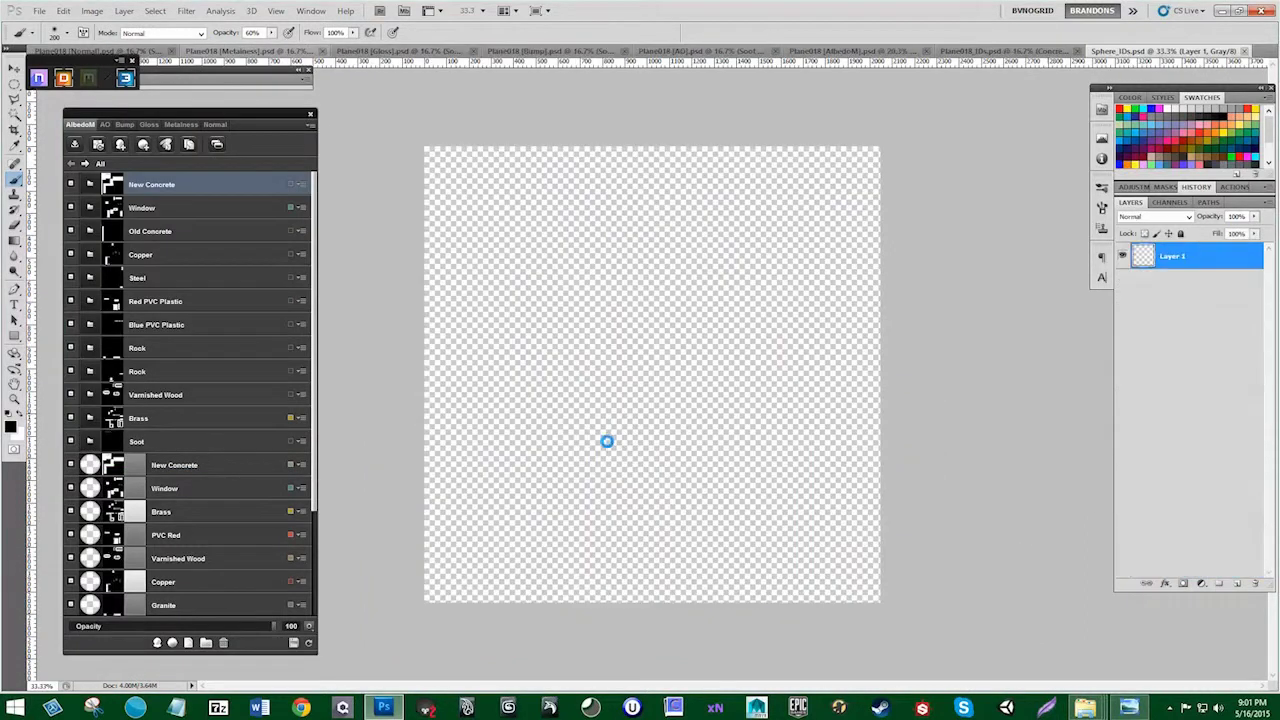
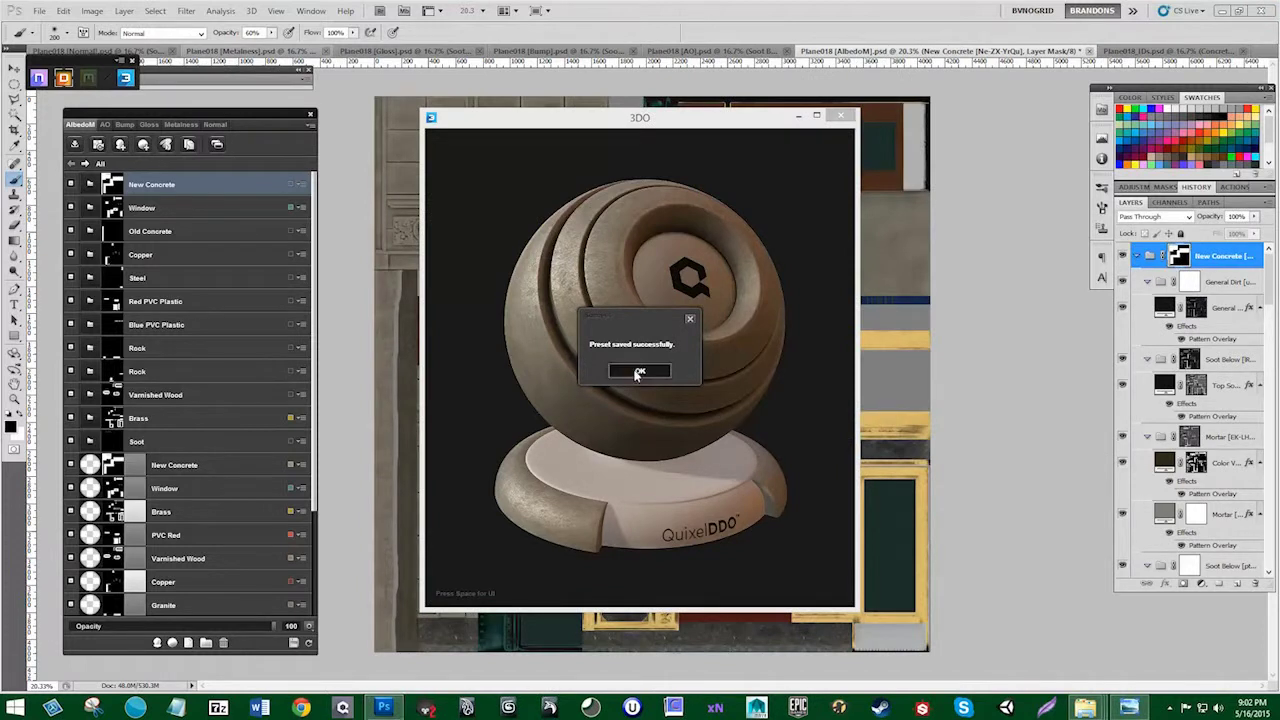
{"action": "left_click", "coordinate": [640, 371]}
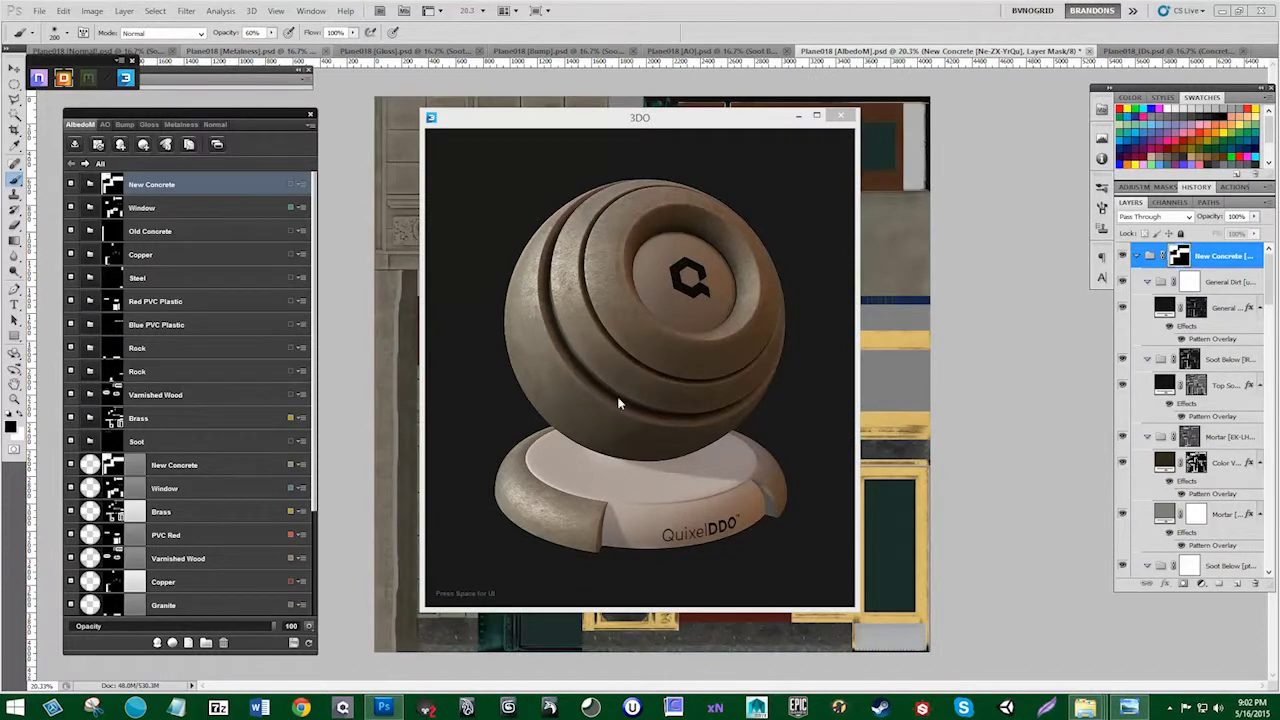
Step: Close the 3D material preview and save the project
{"action": "left_click", "coordinate": [845, 120]}
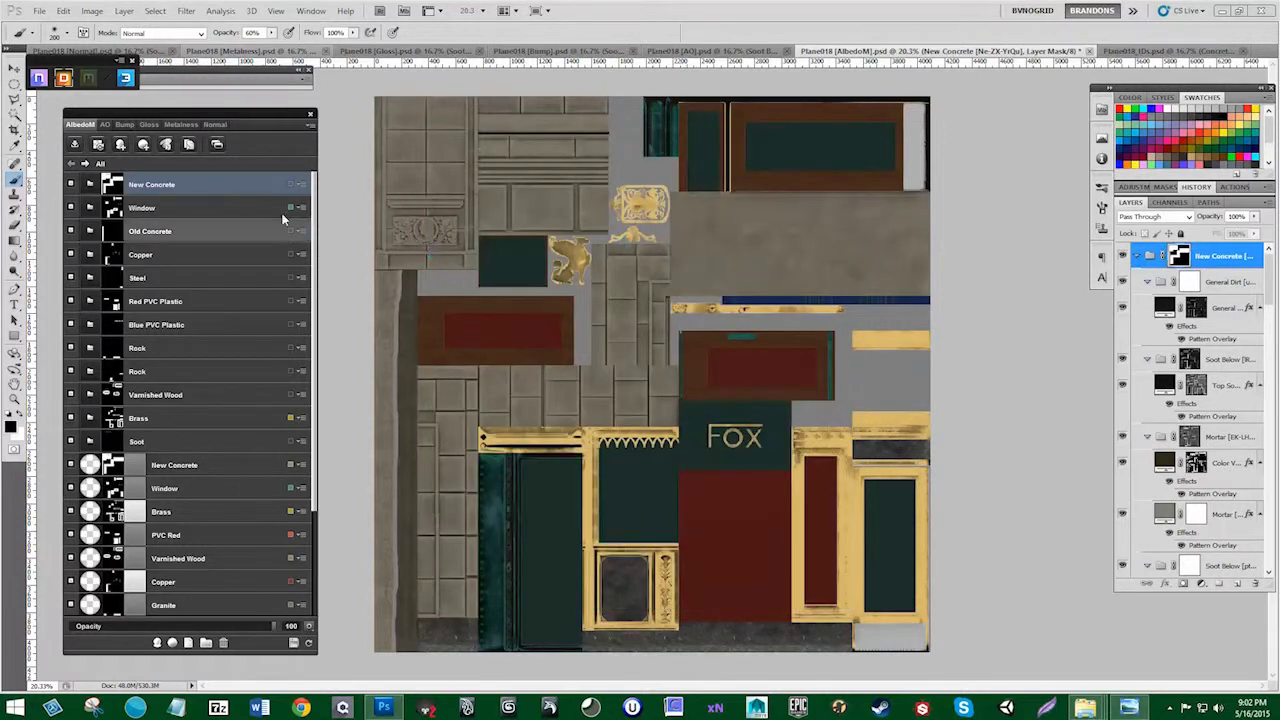
{"action": "left_click", "coordinate": [311, 124]}
{"action": "left_click", "coordinate": [345, 158]}
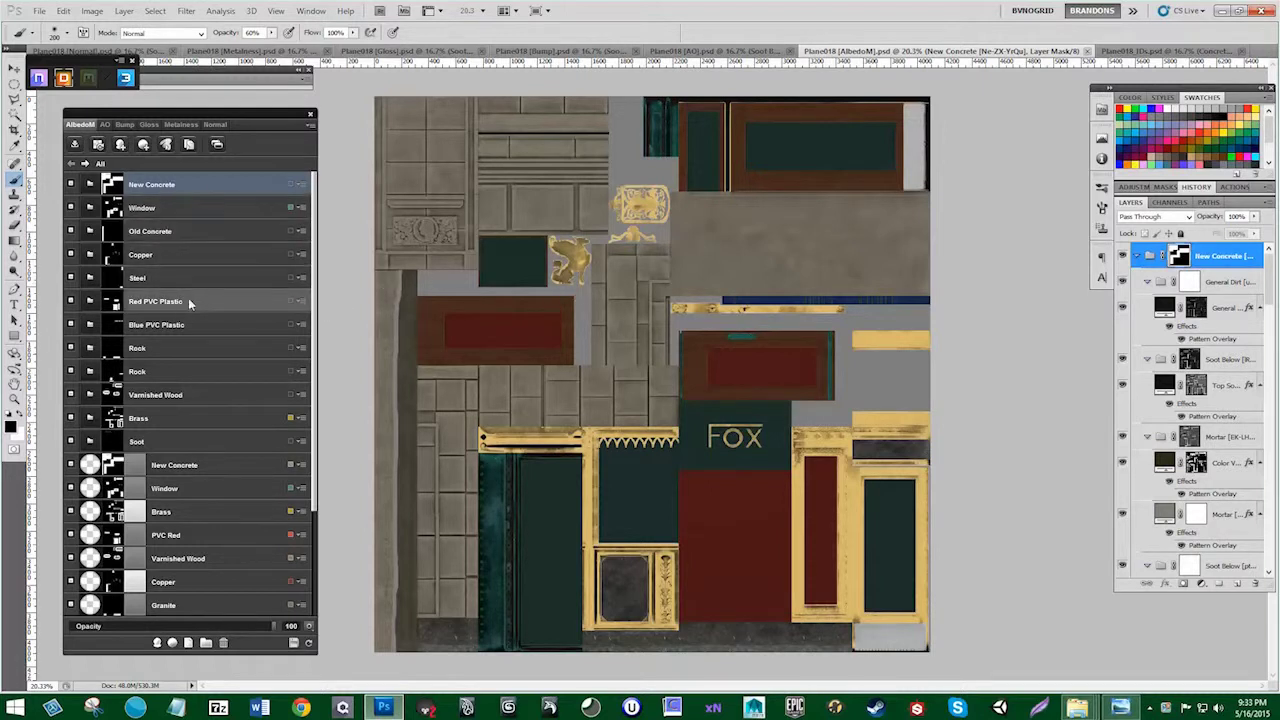
Step: Compare the brass trim on the albedo canvas with the Brass material's Soot and Soot Below groups hidden and shown again
{"action": "left_click", "coordinate": [180, 420]}
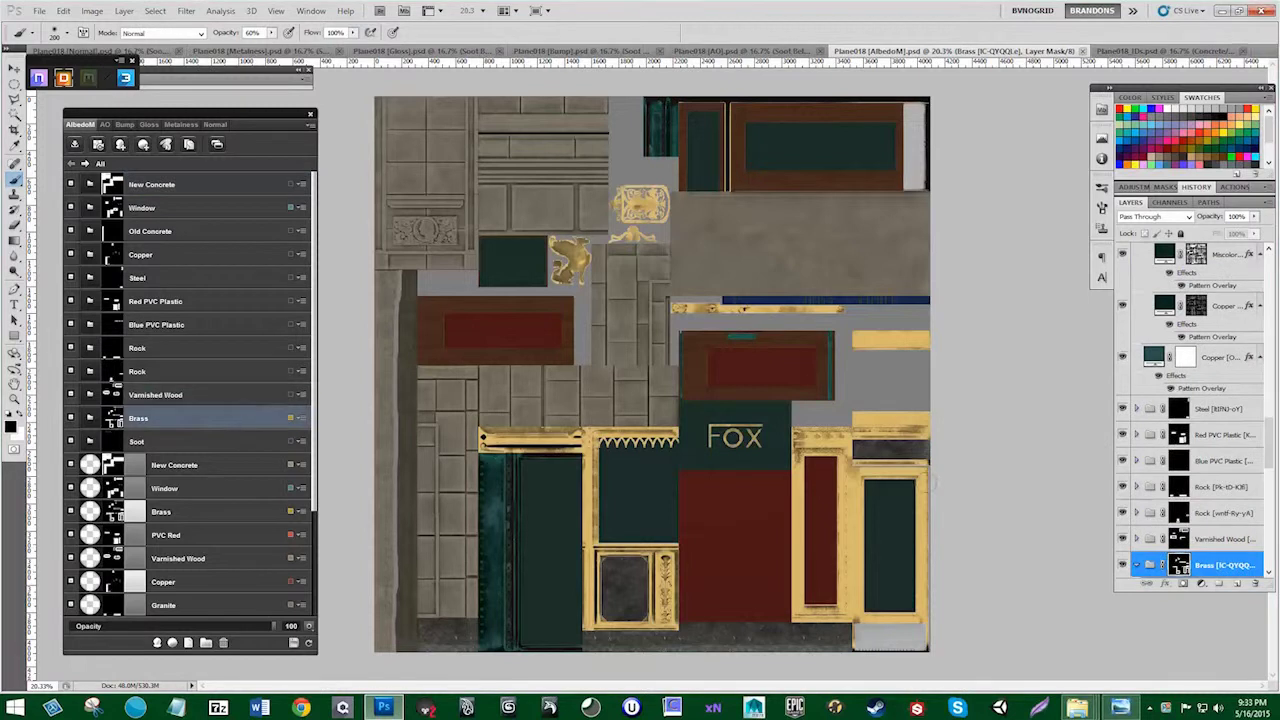
{"action": "left_click_drag", "start_coordinate": [1266, 462], "coordinate": [1266, 489]}
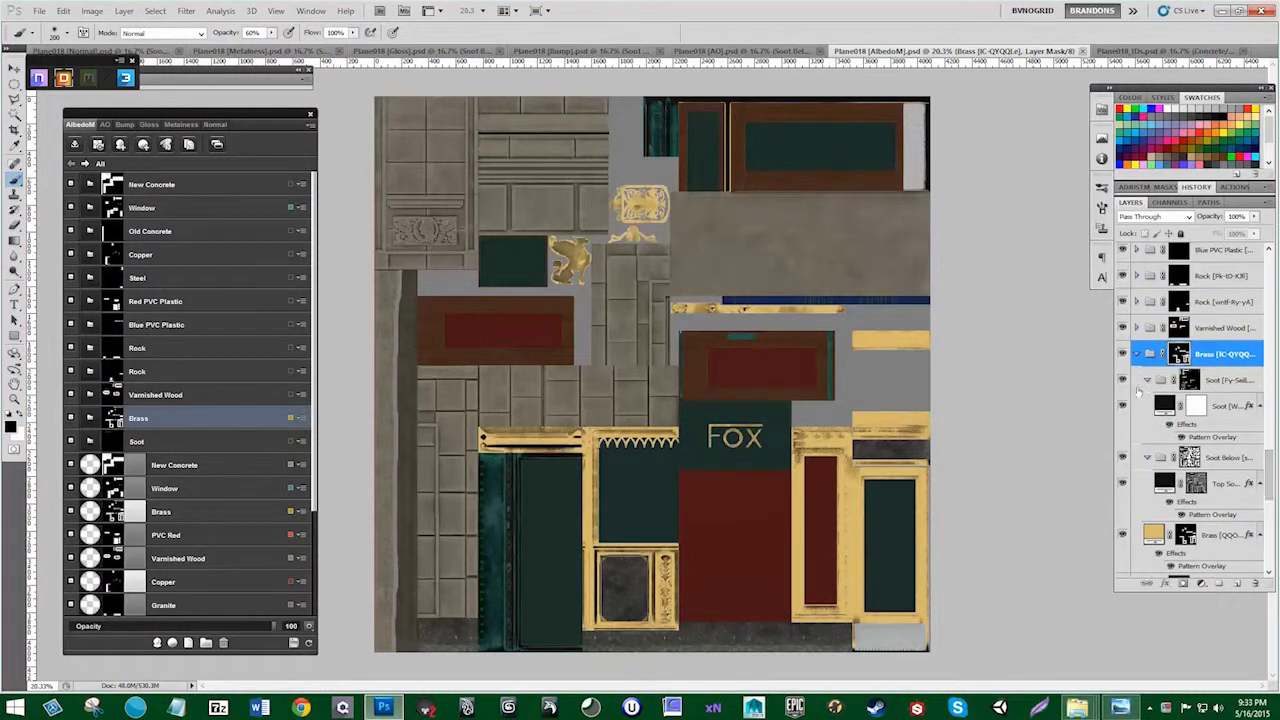
{"action": "left_click", "coordinate": [1122, 380]}
{"action": "left_click", "coordinate": [1122, 380]}
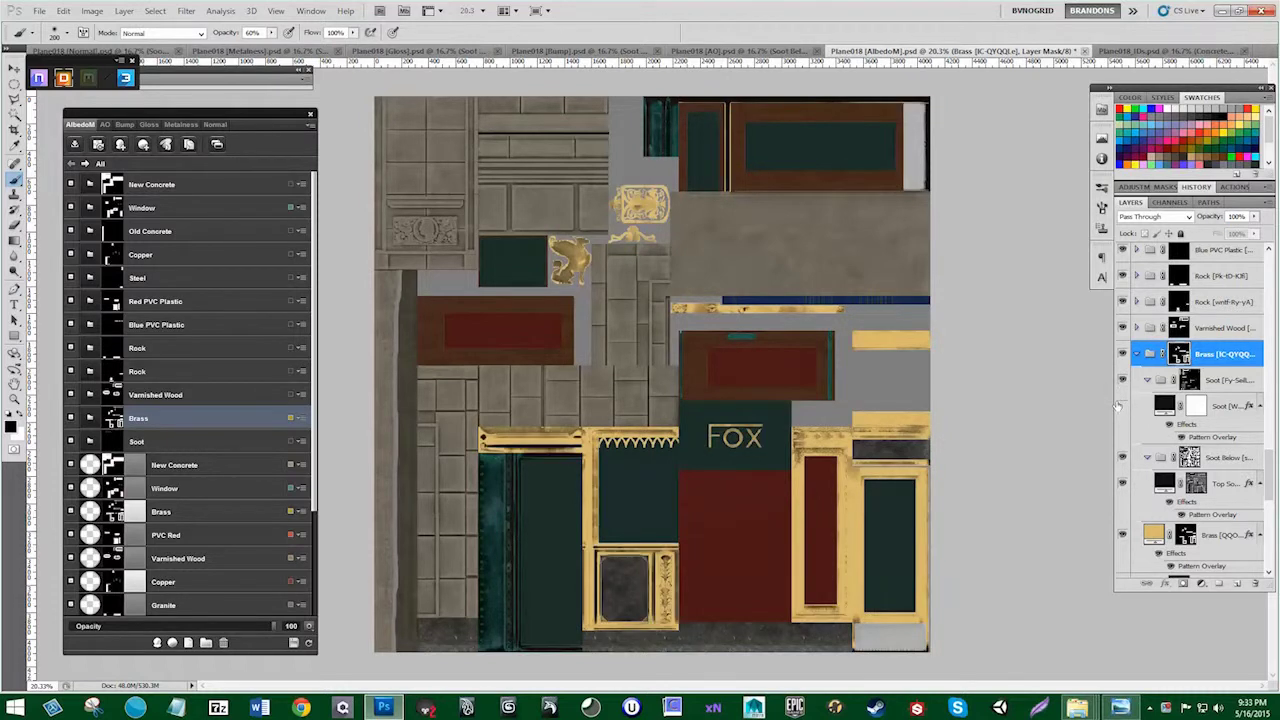
{"action": "left_click", "coordinate": [1122, 405]}
{"action": "left_click", "coordinate": [1122, 405]}
{"action": "left_click", "coordinate": [1122, 457]}
{"action": "left_click", "coordinate": [1122, 457]}
Step: Paint black on the Soot Below mask over the brass griffin ornament to remove its soot
{"action": "left_click", "coordinate": [1213, 460]}
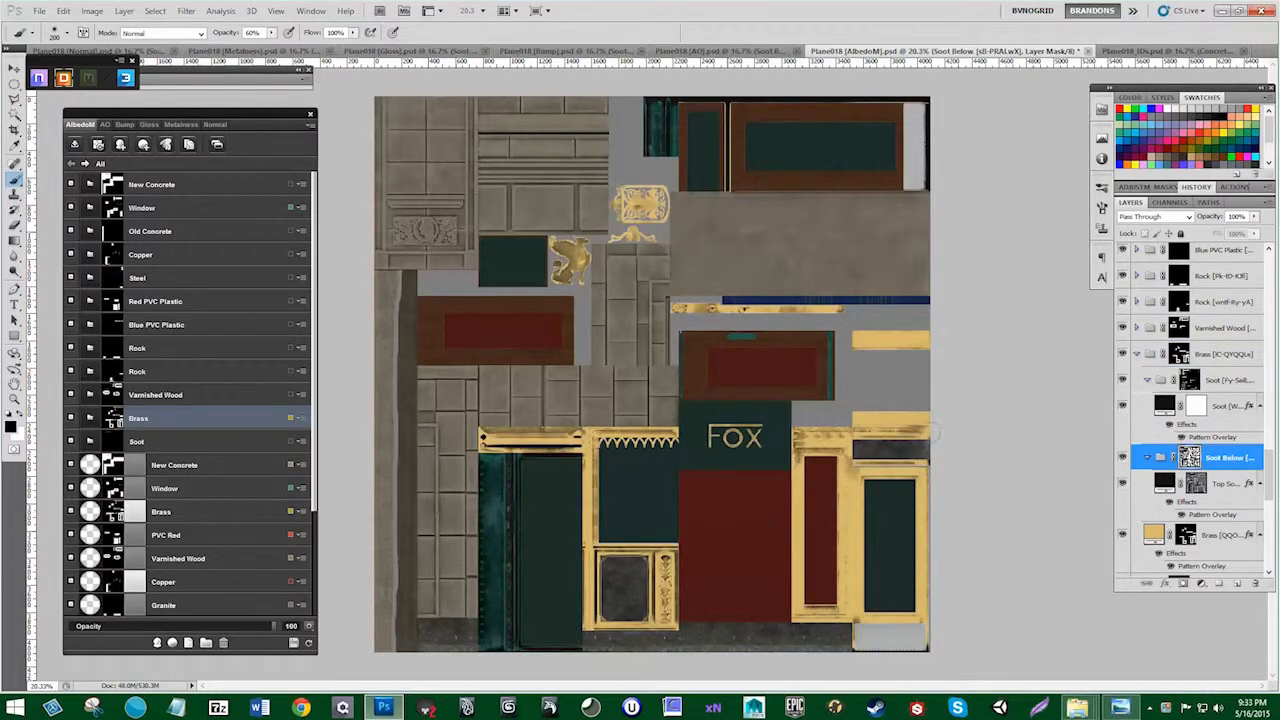
{"action": "mouse_move", "coordinate": [569, 271]}
{"action": "left_mouse_down"}
{"action": "mouse_move", "coordinate": [582, 244]}
{"action": "mouse_move", "coordinate": [555, 263]}
{"action": "mouse_move", "coordinate": [563, 276]}
{"action": "mouse_move", "coordinate": [554, 248]}
{"action": "mouse_move", "coordinate": [578, 260]}
{"action": "mouse_move", "coordinate": [556, 251]}
{"action": "left_mouse_up"}
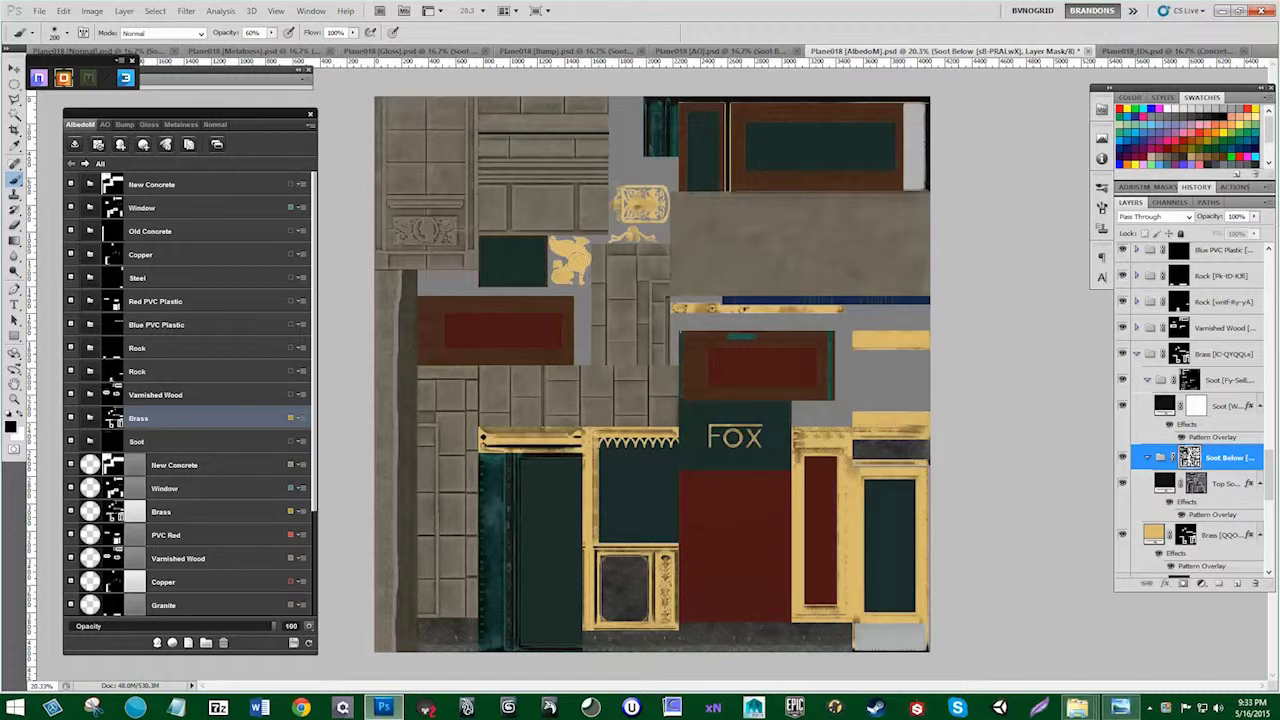
Step: Paint black on the Soot Below mask over the brass plaque, the small ornament beneath it and the horizontal trims, and return to all groups
{"action": "left_click_drag", "start_coordinate": [614, 208], "coordinate": [638, 210]}
{"action": "left_click", "coordinate": [635, 236]}
{"action": "mouse_move", "coordinate": [812, 309]}
{"action": "left_mouse_down"}
{"action": "mouse_move", "coordinate": [698, 309]}
{"action": "mouse_move", "coordinate": [862, 308]}
{"action": "left_mouse_up"}
{"action": "mouse_move", "coordinate": [684, 402]}
{"action": "left_mouse_down"}
{"action": "mouse_move", "coordinate": [620, 428]}
{"action": "mouse_move", "coordinate": [490, 430]}
{"action": "left_mouse_up"}
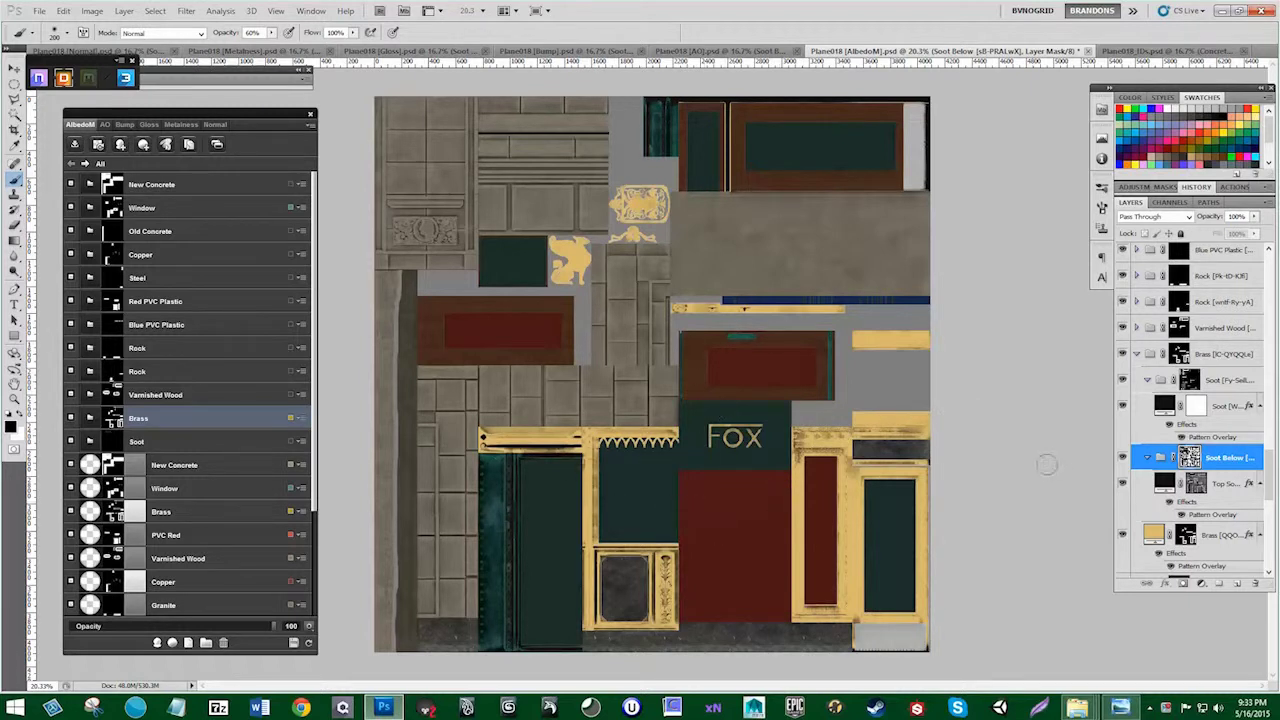
{"action": "left_click", "coordinate": [112, 184]}
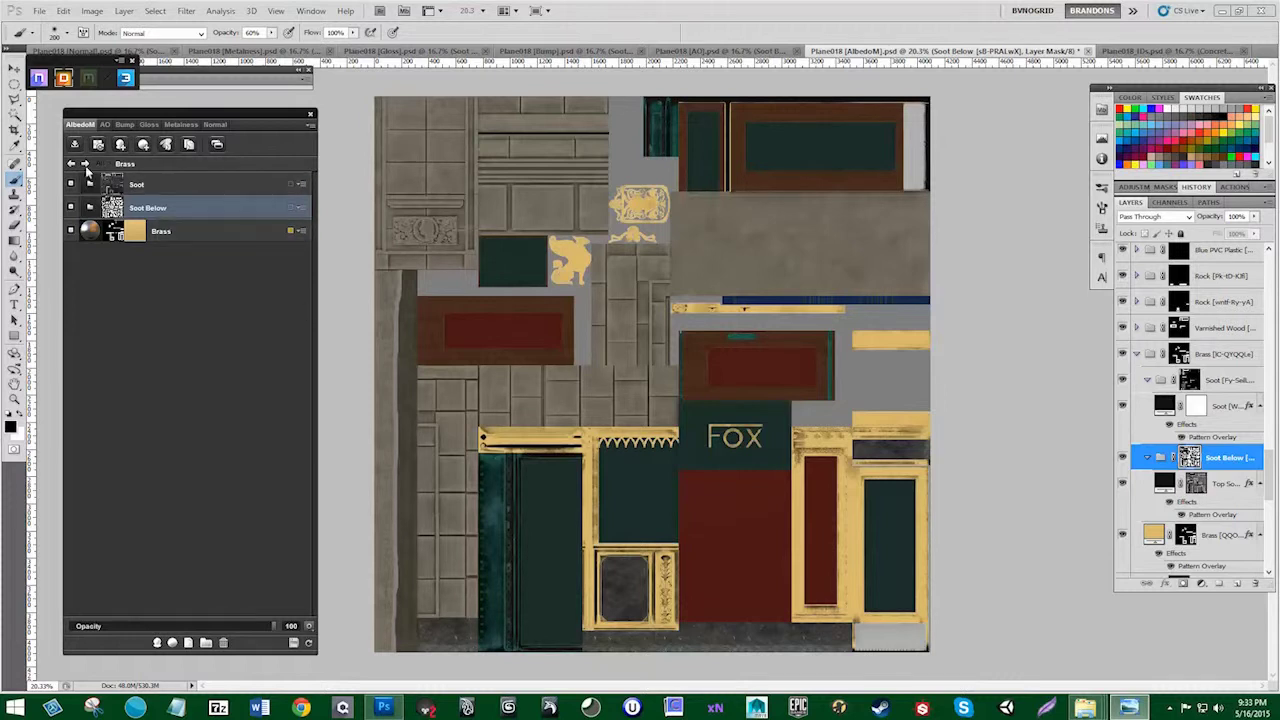
{"action": "left_click", "coordinate": [71, 163]}
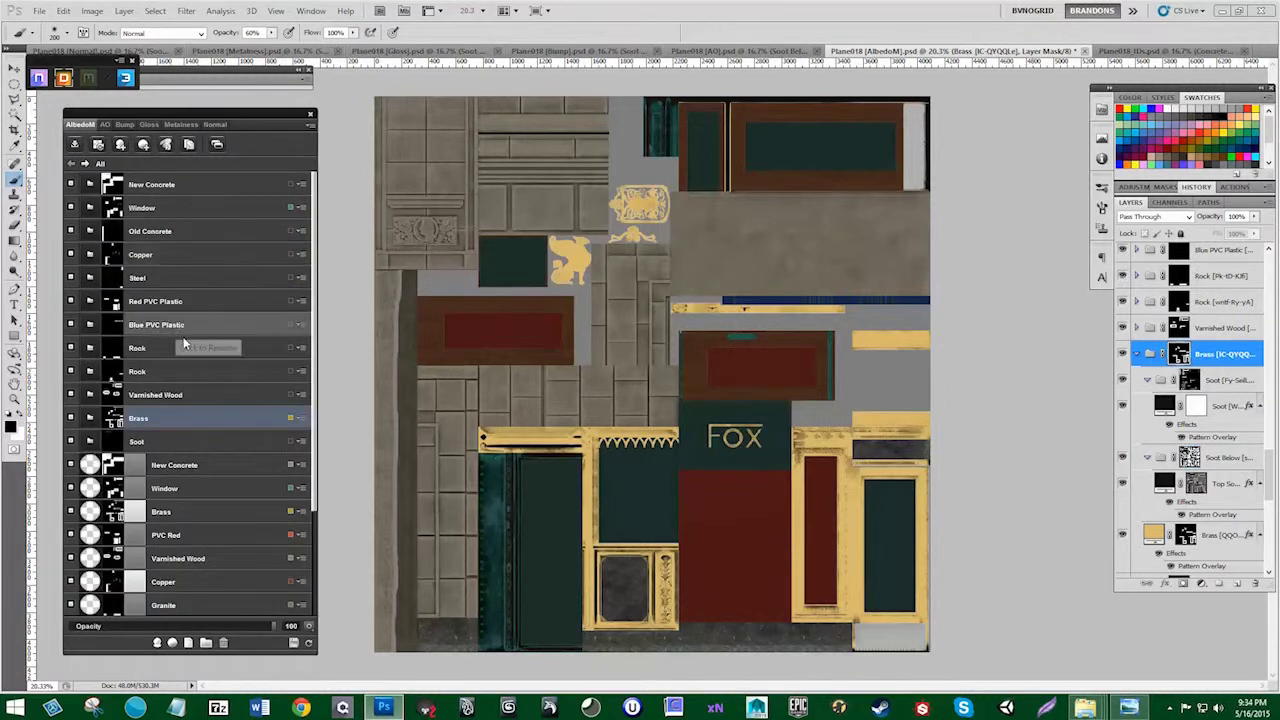
Step: Paint black on the Steel group's Edge Wear mask at the lower end of the light metal strip beside the wood-framed panel
{"action": "left_click", "coordinate": [137, 279]}
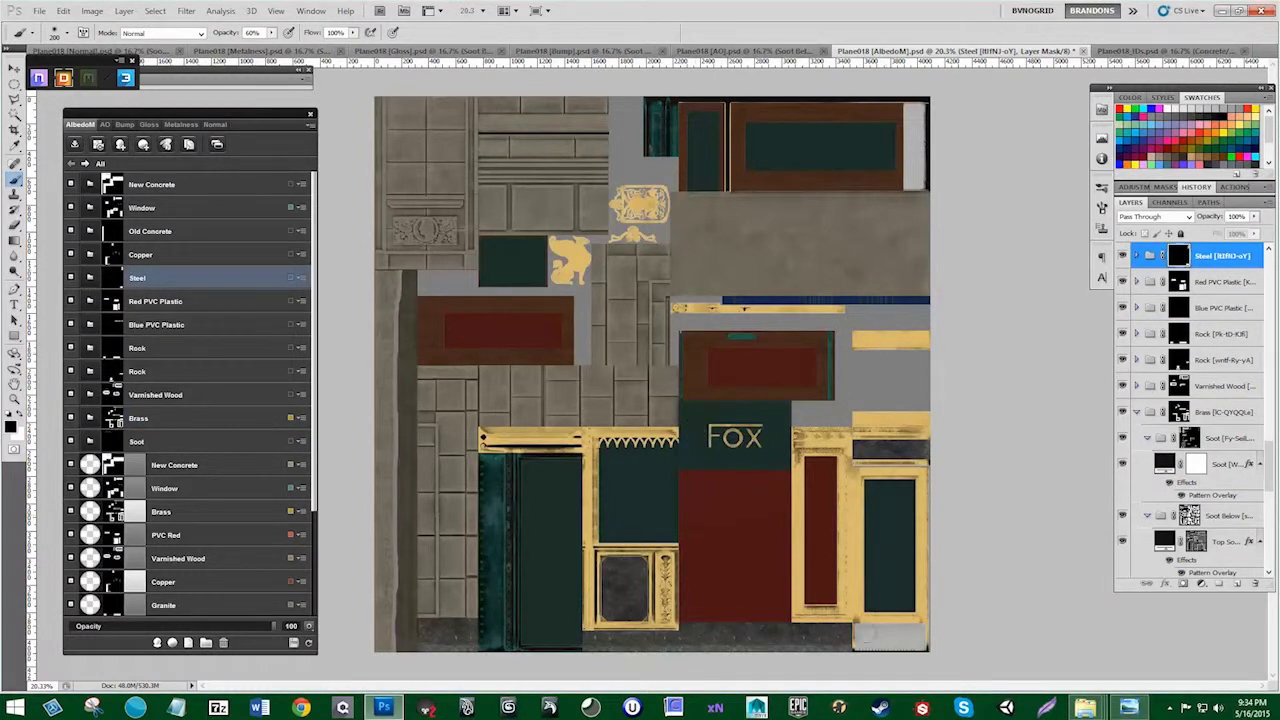
{"action": "left_click", "coordinate": [96, 275]}
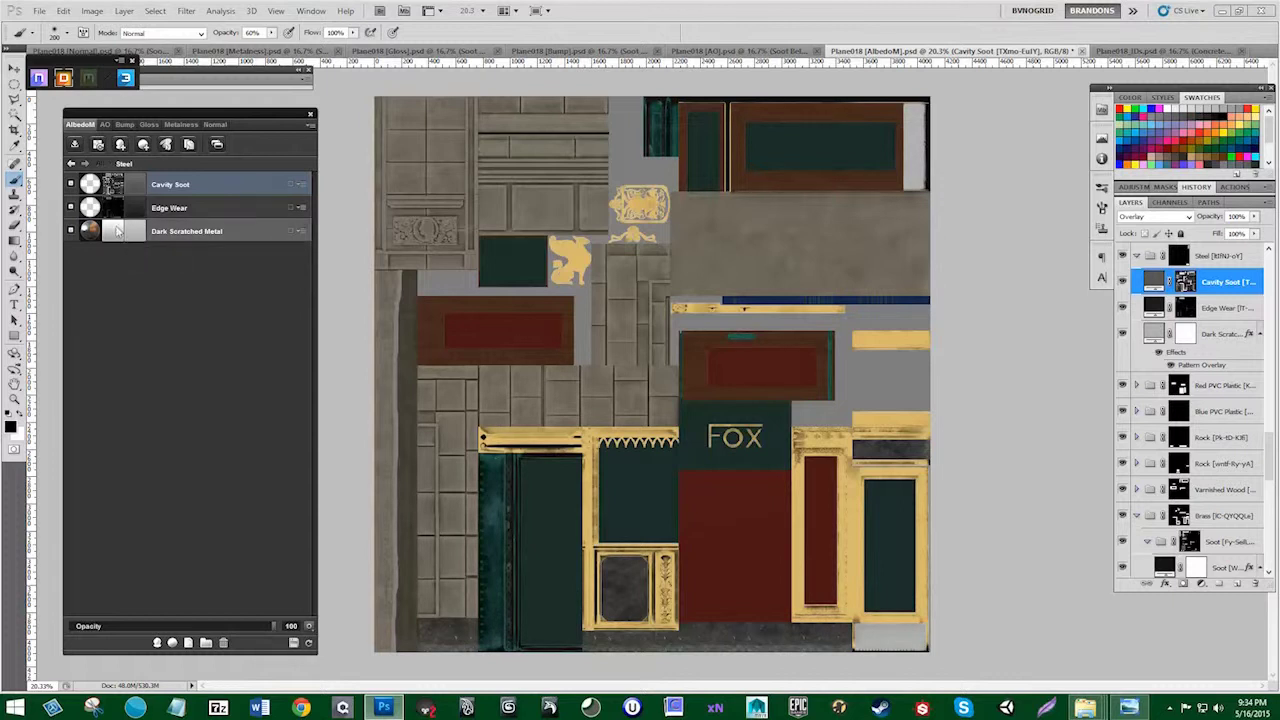
{"action": "left_click", "coordinate": [72, 208]}
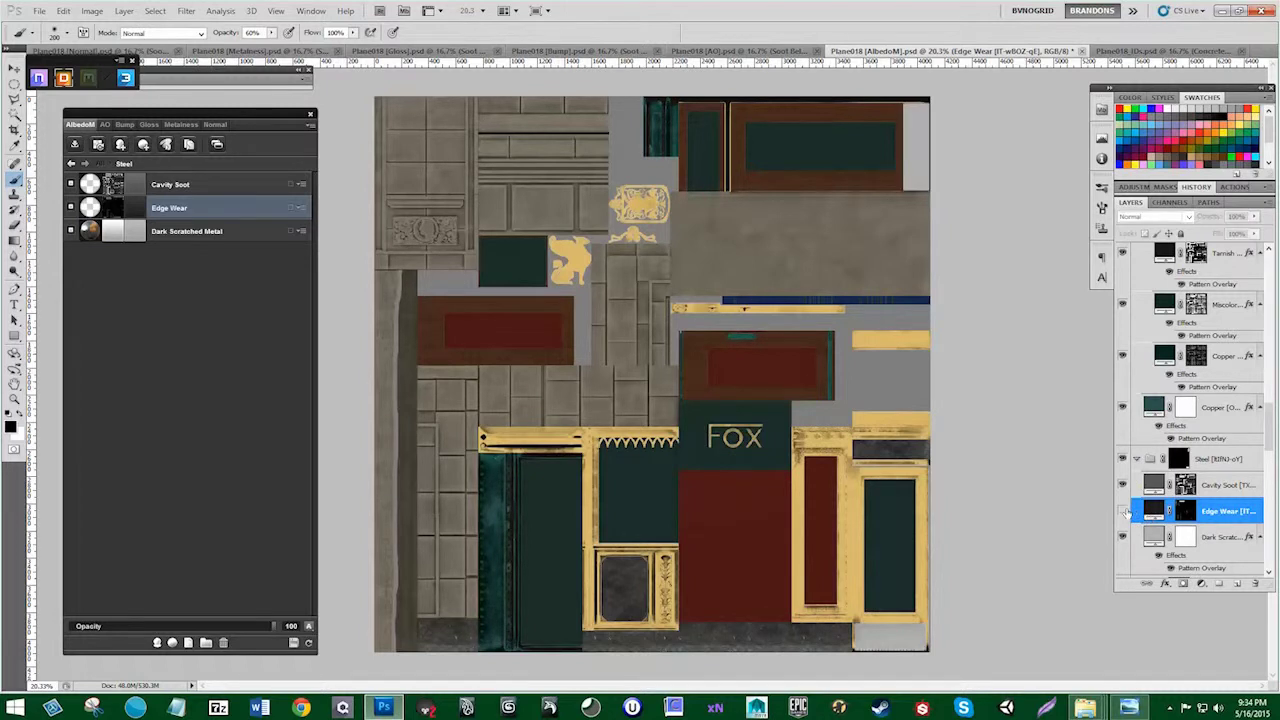
{"action": "left_click", "coordinate": [1182, 511]}
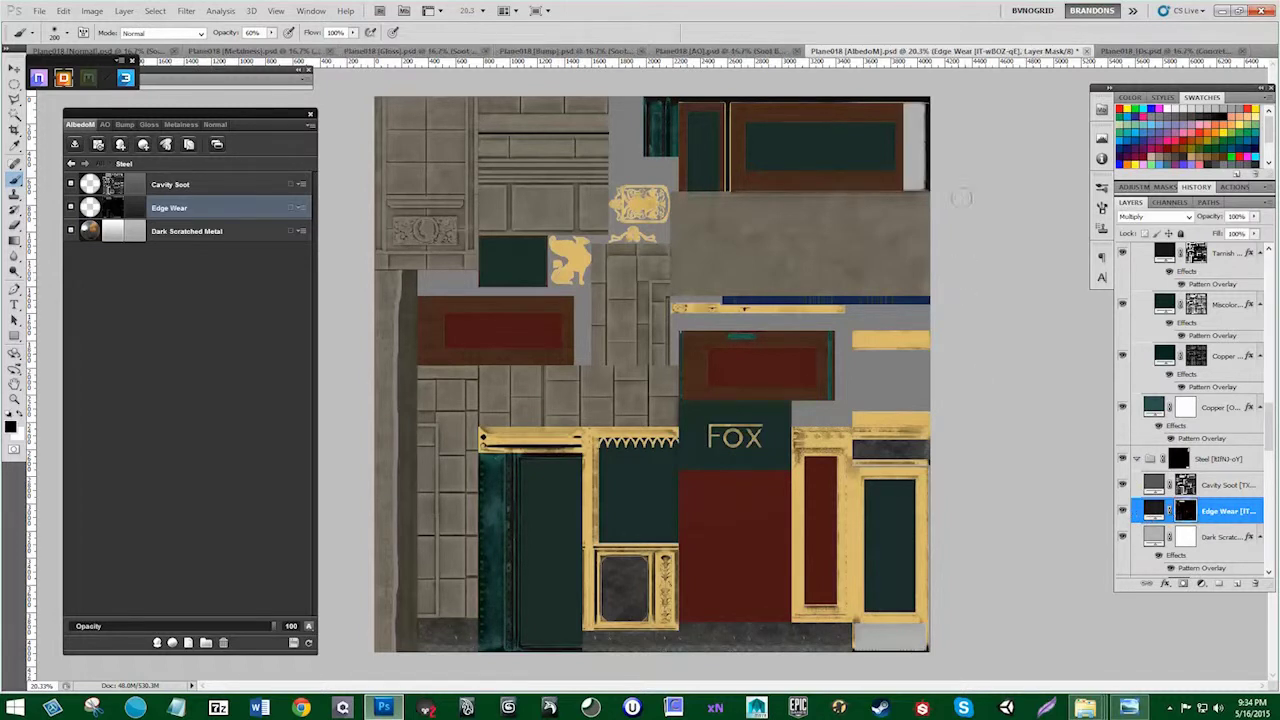
{"action": "mouse_move", "coordinate": [923, 183]}
{"action": "left_mouse_down"}
{"action": "mouse_move", "coordinate": [925, 108]}
{"action": "mouse_move", "coordinate": [927, 186]}
{"action": "left_mouse_up"}
{"action": "left_click", "coordinate": [72, 164]}
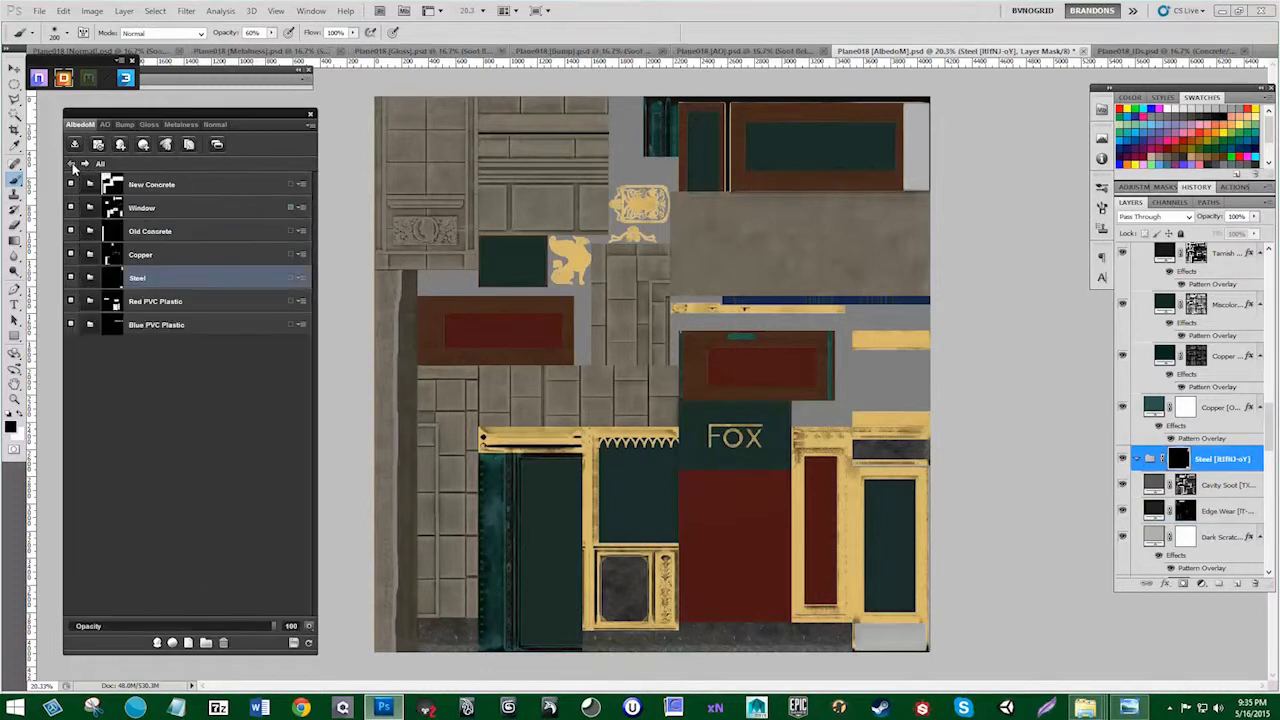
Step: Check the reference photo and recolor the Red PVC Plastic material inside its group to a brighter red, #631e1e
{"action": "left_click", "coordinate": [158, 303]}
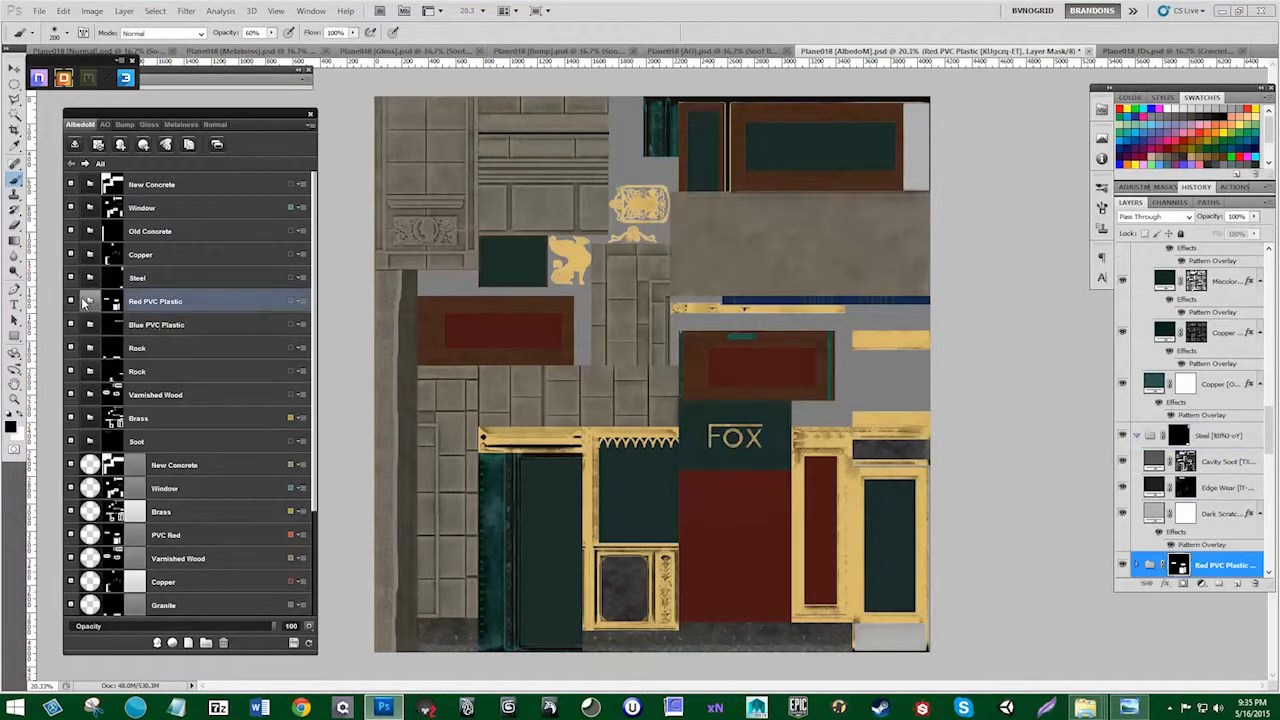
{"action": "left_click", "coordinate": [90, 303]}
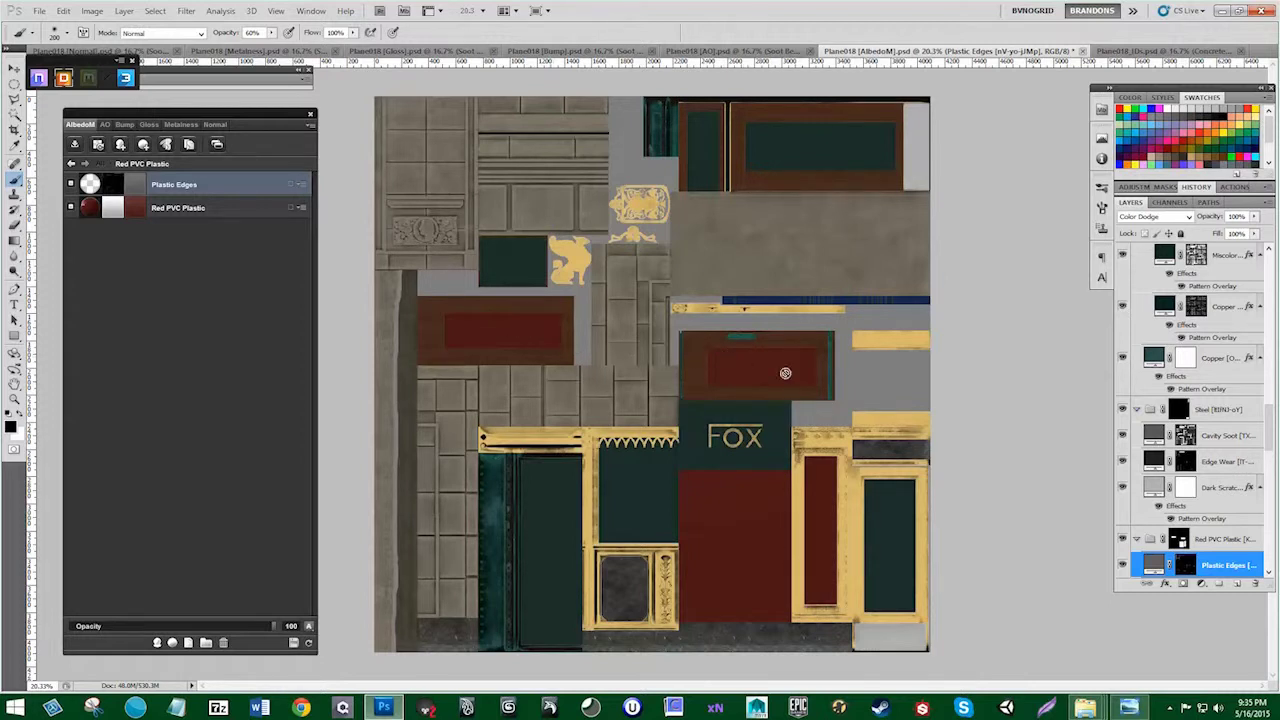
{"action": "key", "text": "alt+Tab"}
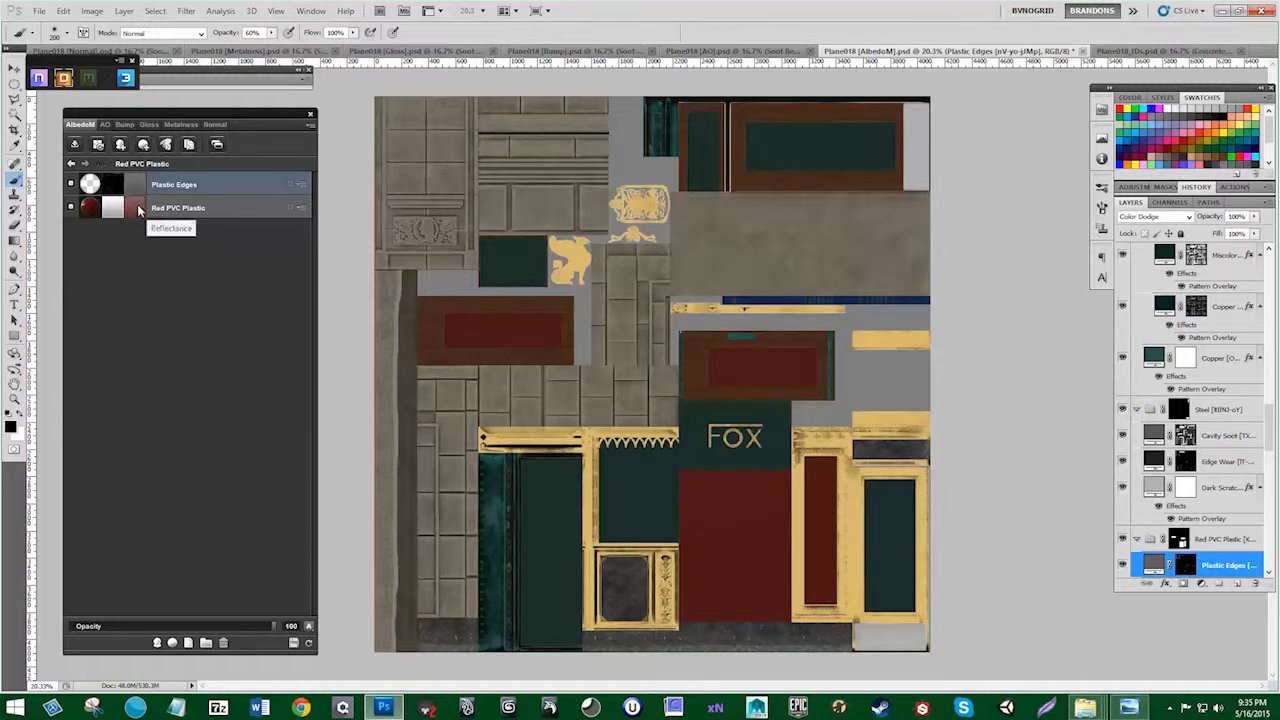
{"action": "left_click", "coordinate": [136, 208]}
{"action": "left_click", "coordinate": [475, 260]}
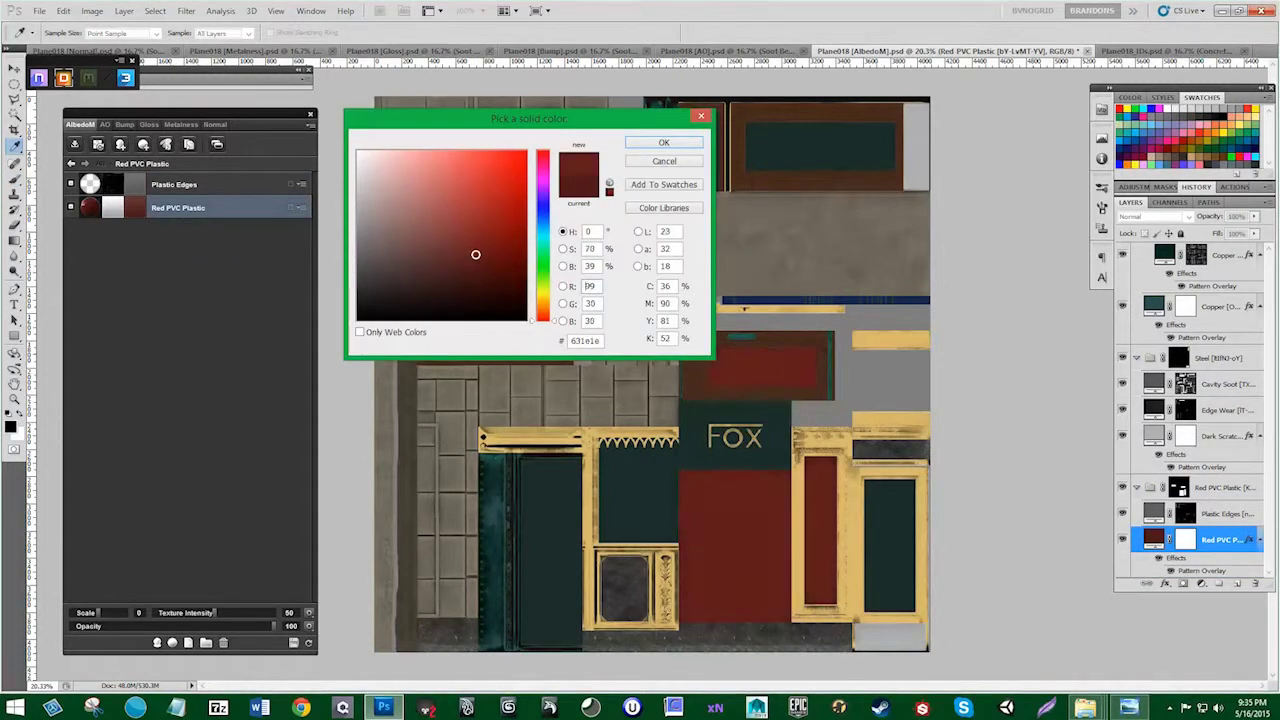
{"action": "left_click", "coordinate": [663, 143]}
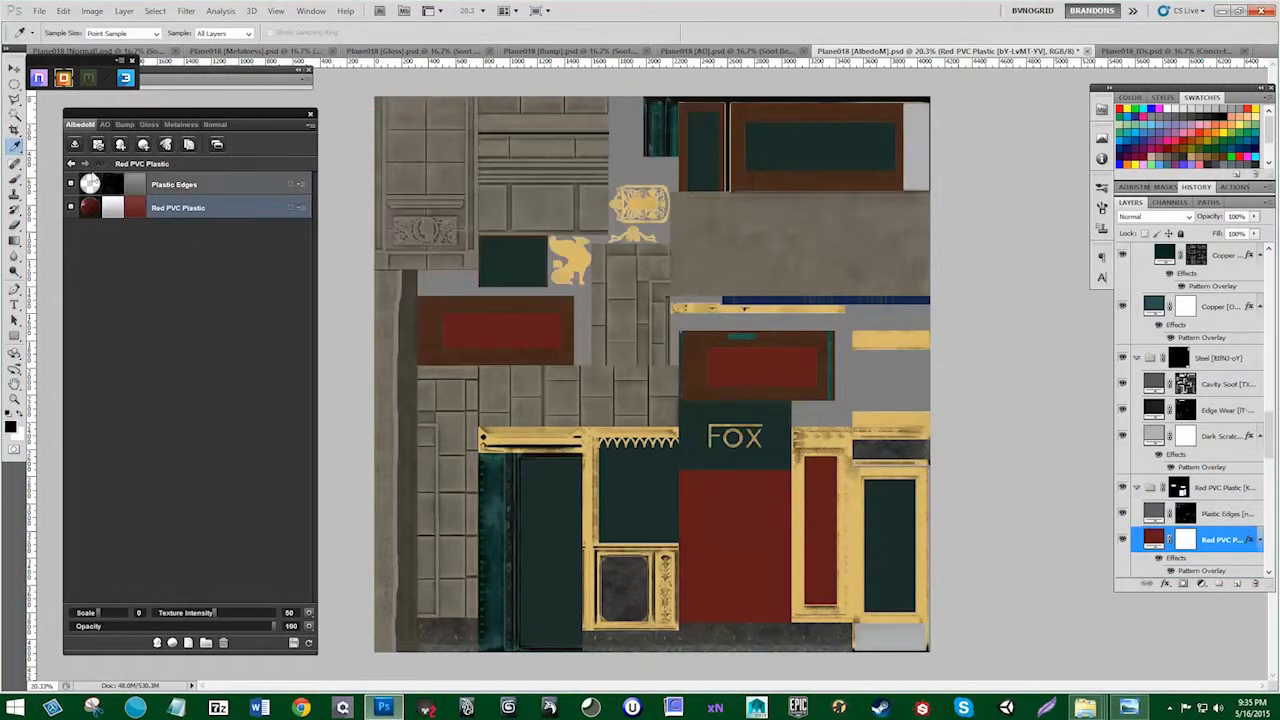
{"action": "left_click", "coordinate": [71, 163]}
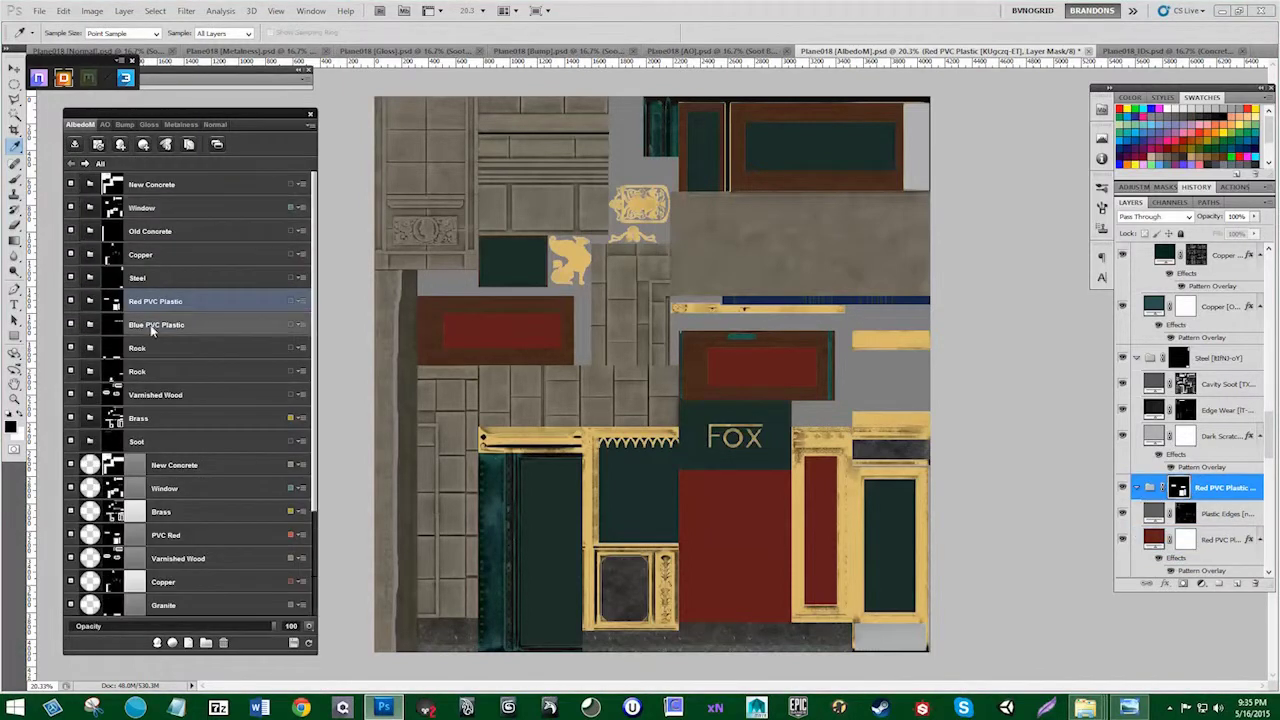
Step: Look through the Blue PVC Plastic group's layers and compare its color with the reference photo
{"action": "left_click", "coordinate": [150, 324]}
{"action": "left_click", "coordinate": [87, 322]}
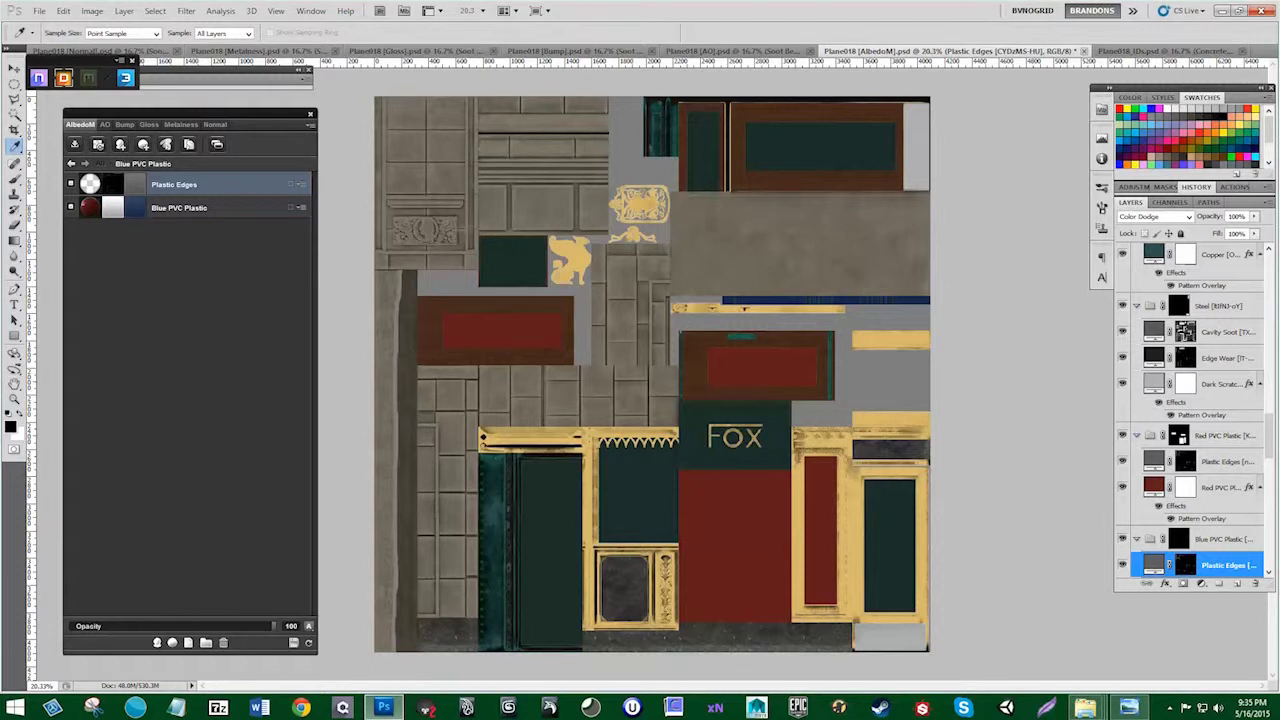
{"action": "key", "text": "alt+Tab"}
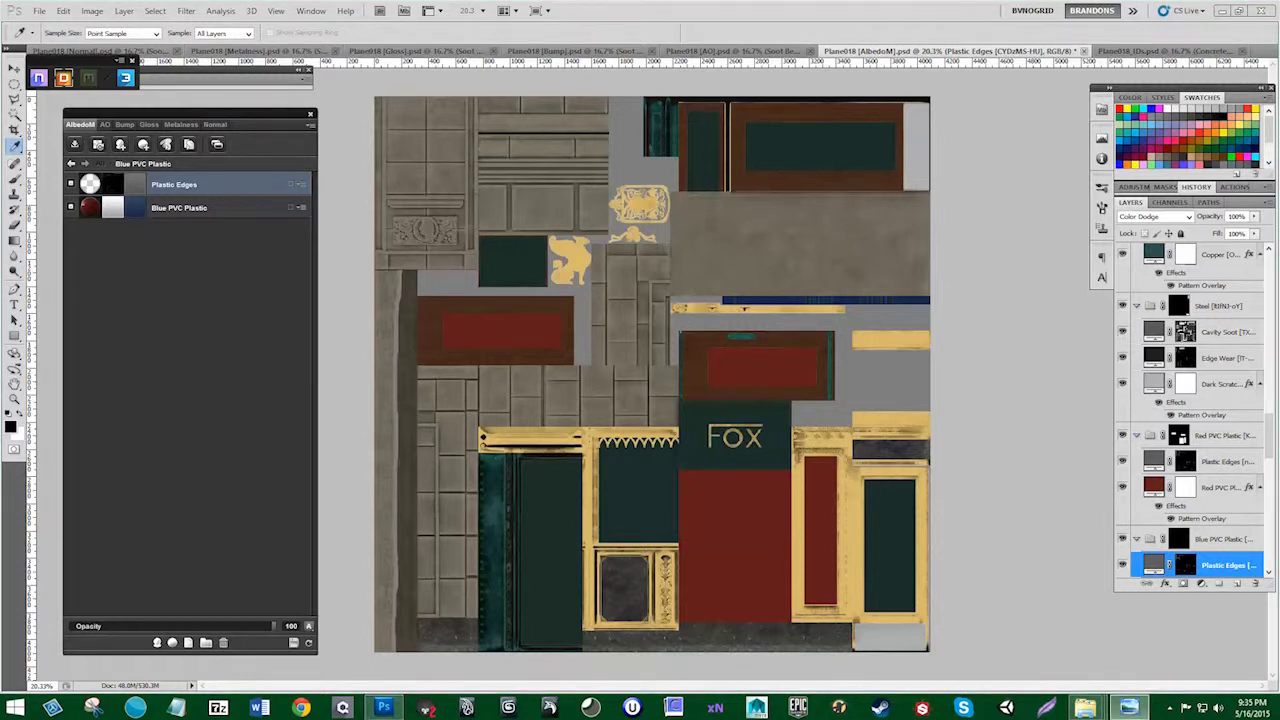
{"action": "left_click", "coordinate": [71, 163]}
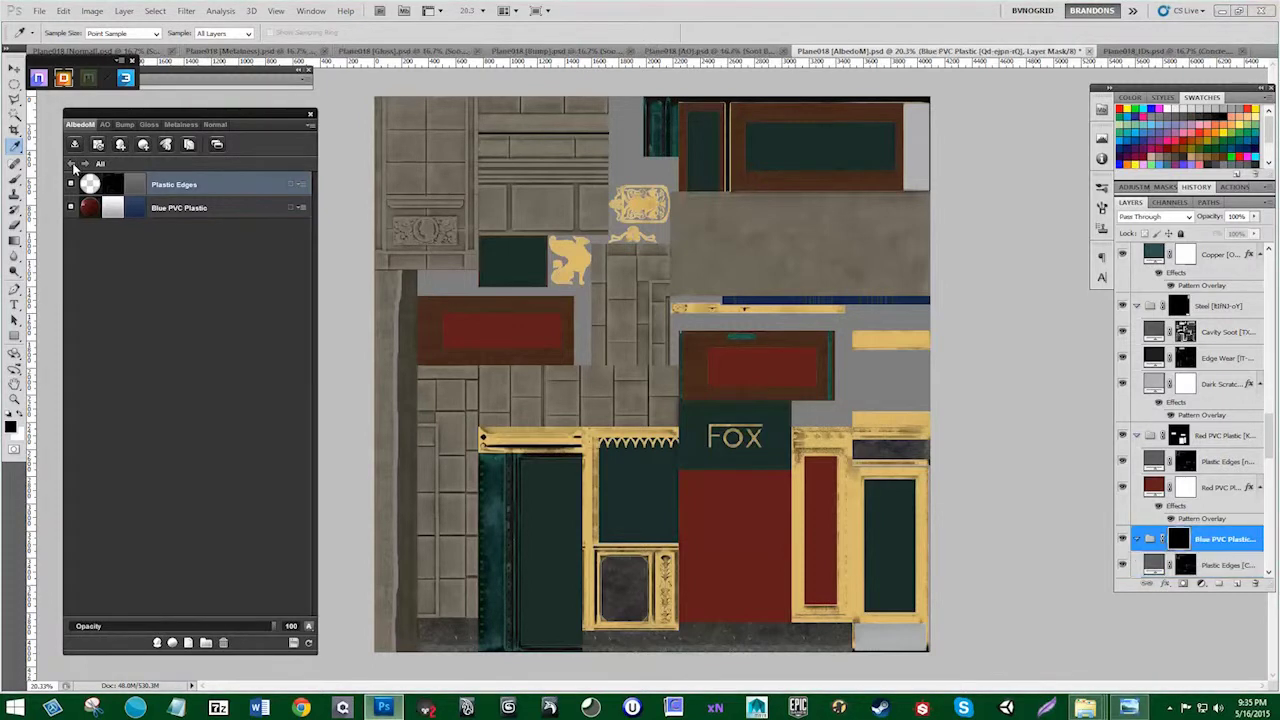
Step: Compare the building's base on the albedo canvas with the upper Rock group hidden and shown again
{"action": "left_click", "coordinate": [155, 350]}
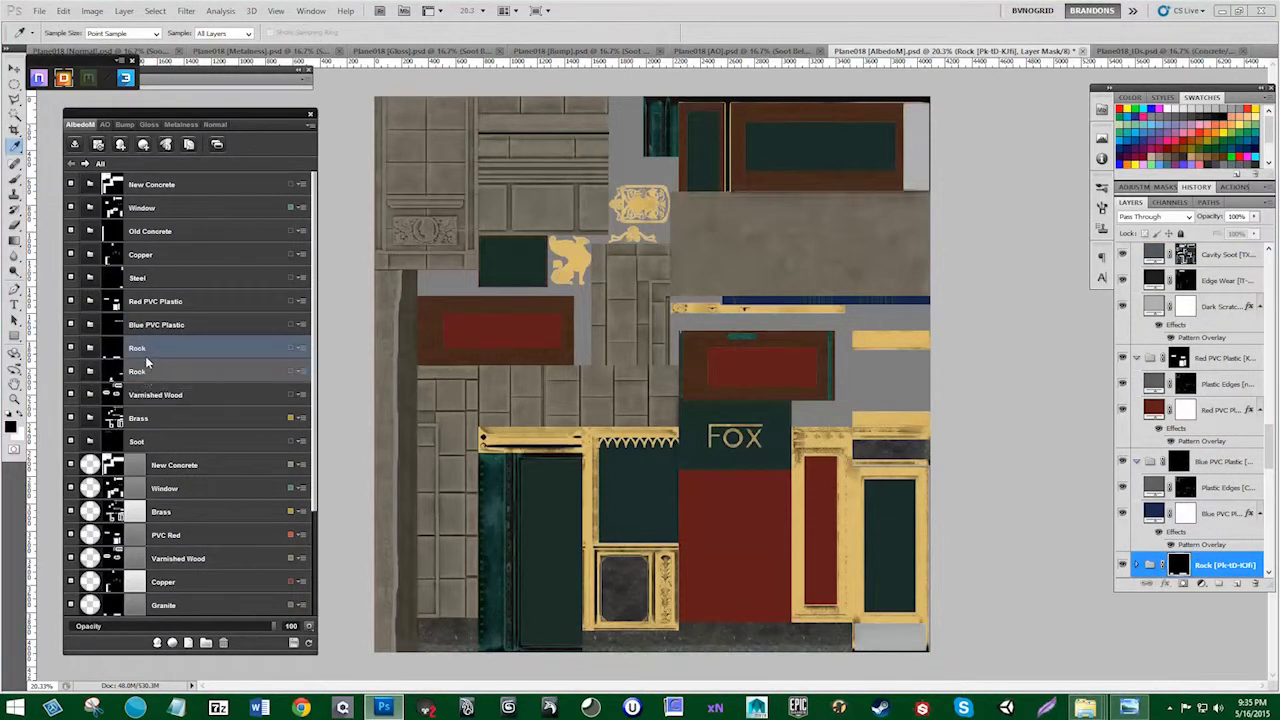
{"action": "left_click", "coordinate": [70, 348]}
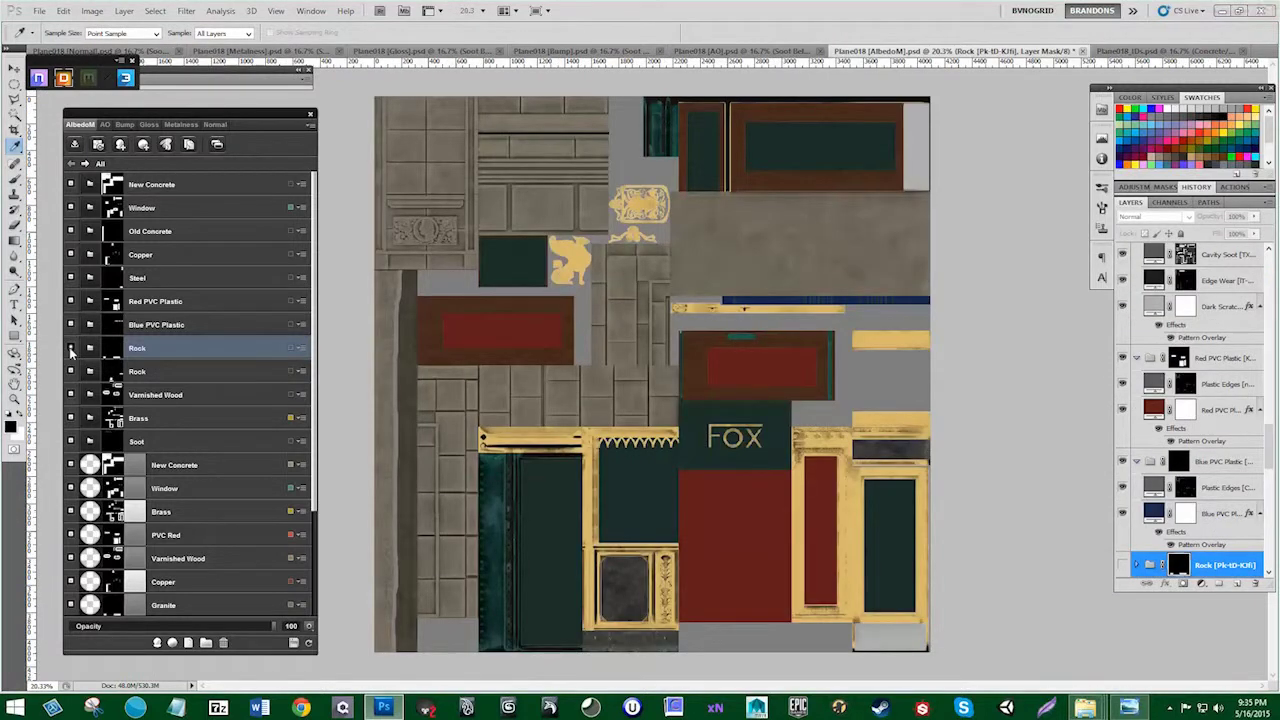
{"action": "left_click", "coordinate": [69, 347]}
{"action": "left_click", "coordinate": [93, 348]}
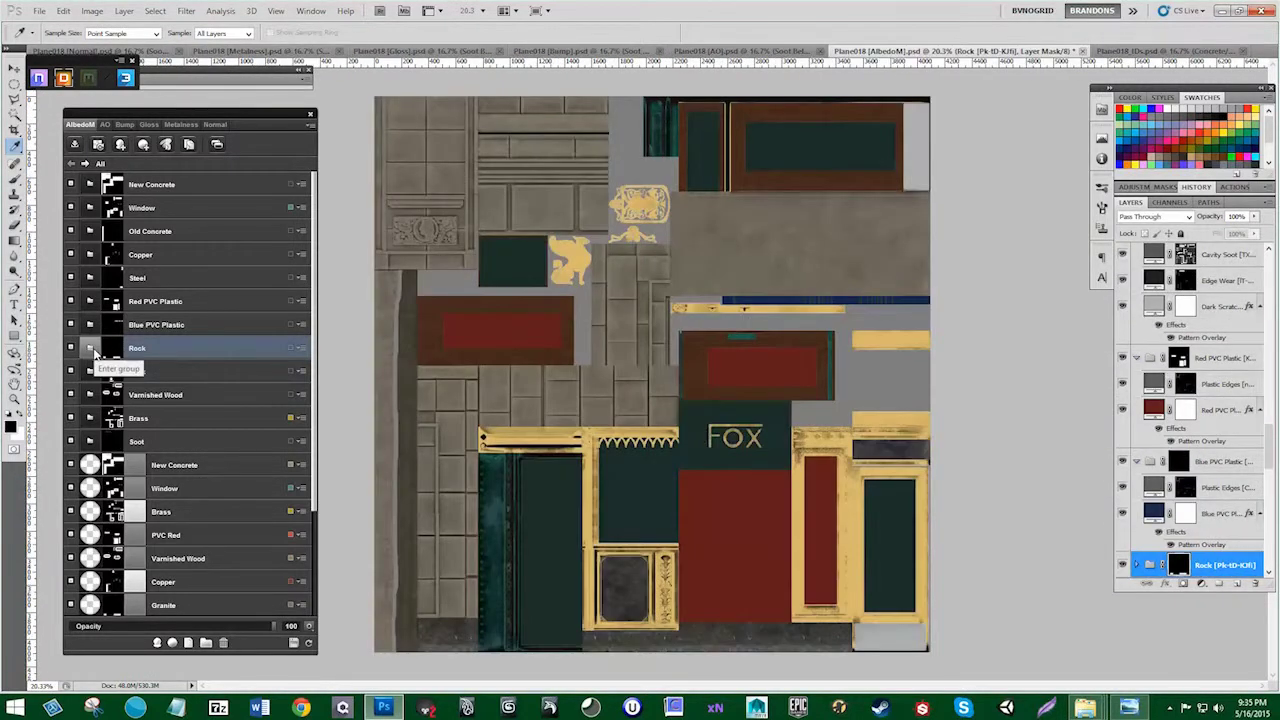
Step: Change the color of the Stone material inside the upper Rock group to slate blue, #41506a
{"action": "left_click", "coordinate": [93, 348]}
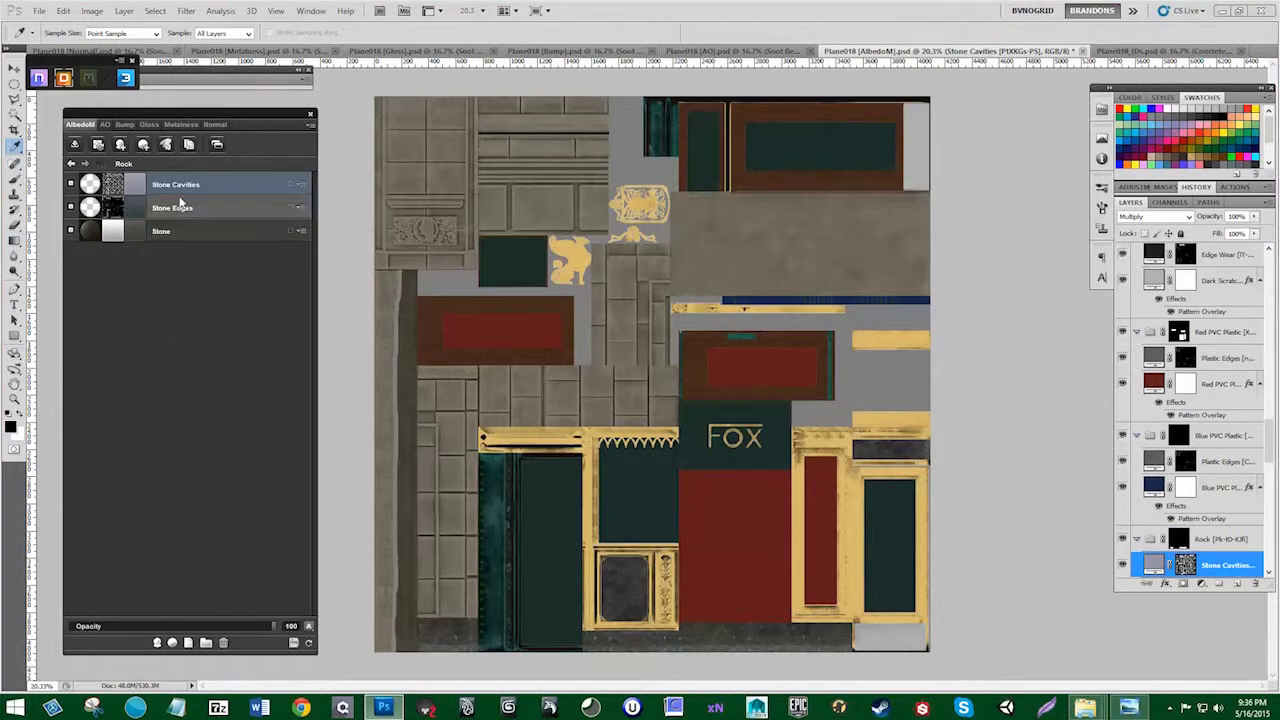
{"action": "left_click", "coordinate": [135, 231]}
{"action": "double_click", "coordinate": [113, 231]}
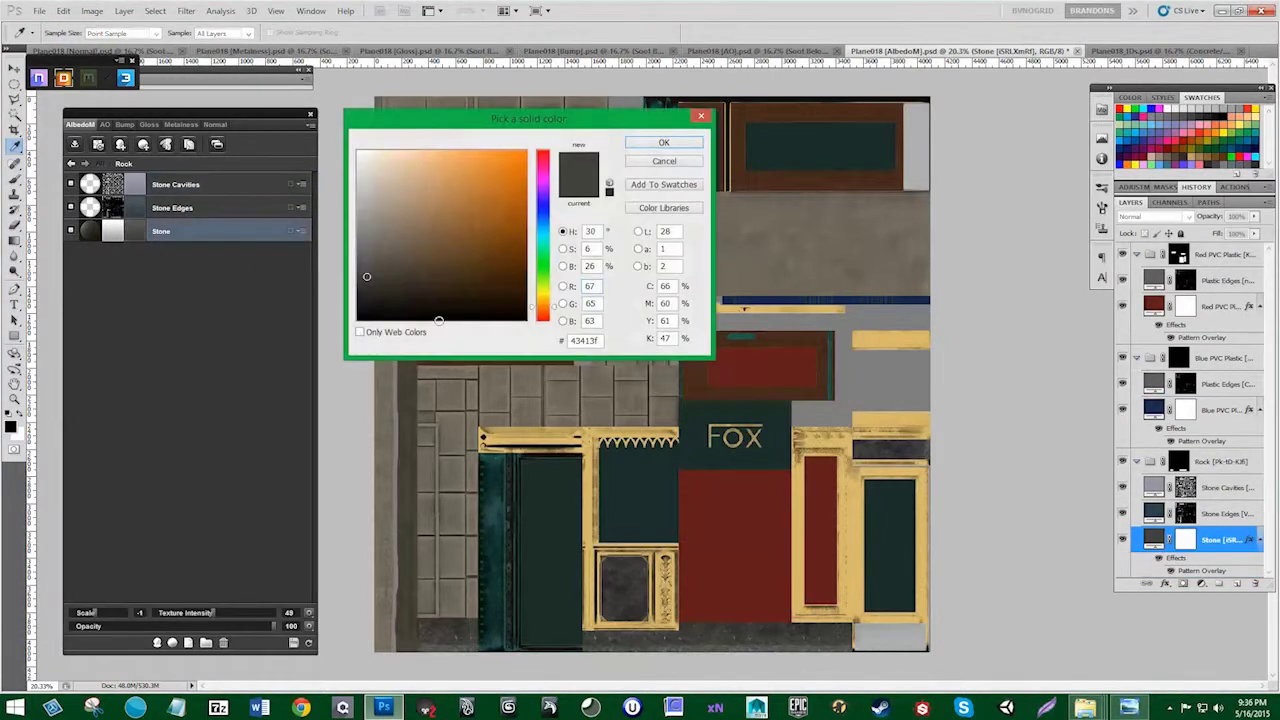
{"action": "mouse_move", "coordinate": [537, 245]}
{"action": "left_mouse_down"}
{"action": "mouse_move", "coordinate": [540, 219]}
{"action": "mouse_move", "coordinate": [466, 251]}
{"action": "mouse_move", "coordinate": [473, 274]}
{"action": "mouse_move", "coordinate": [434, 271]}
{"action": "mouse_move", "coordinate": [422, 249]}
{"action": "left_mouse_up"}
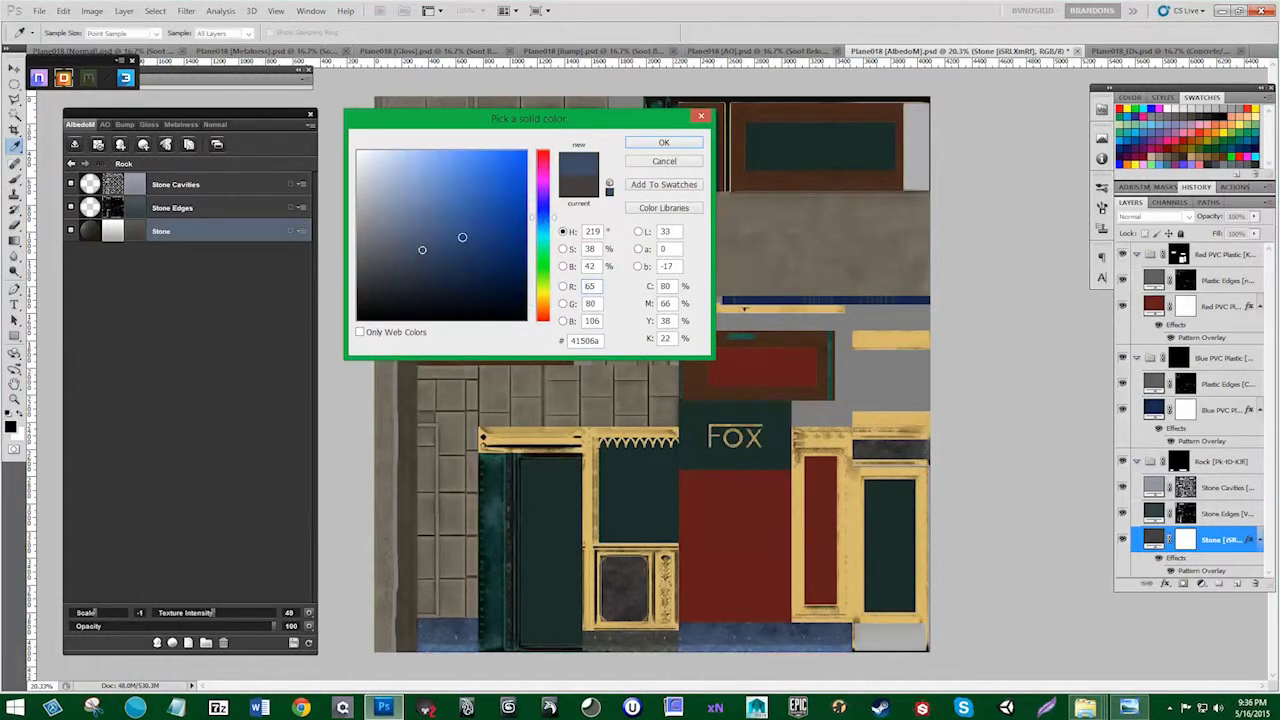
{"action": "left_click", "coordinate": [650, 146]}
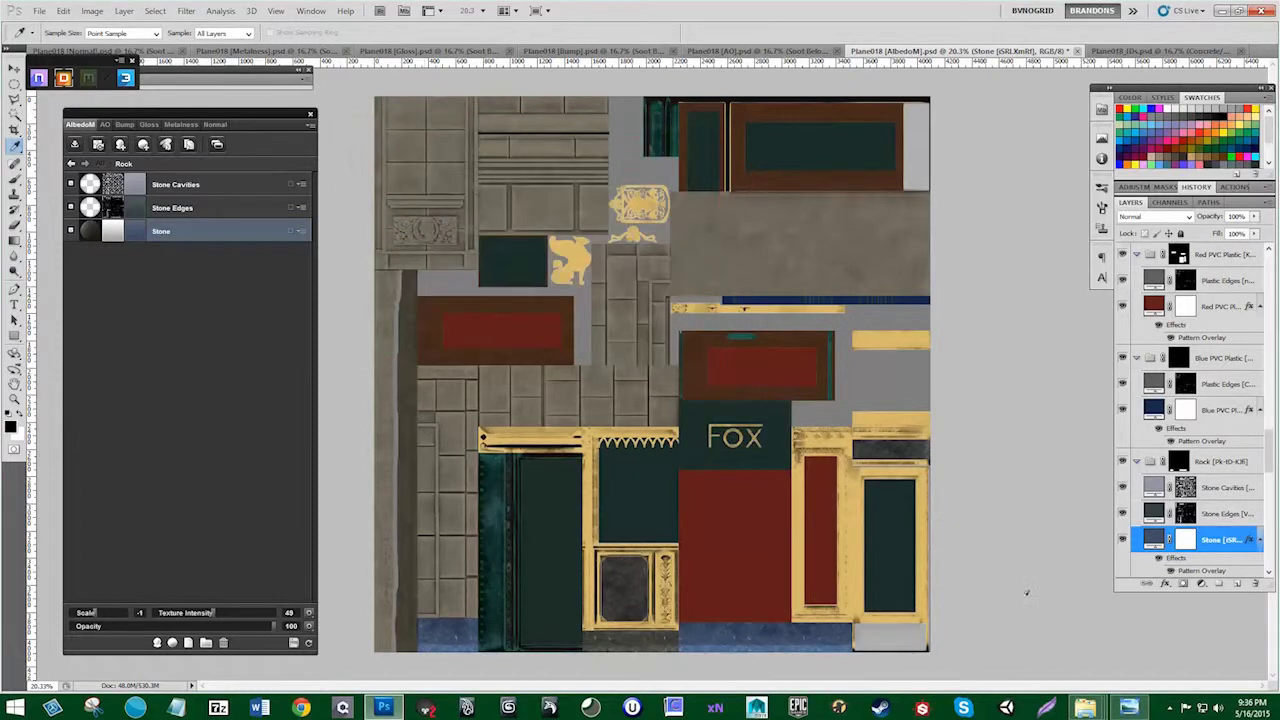
Step: Examine the stone base in the reference photo Map_4096X4096_9002_SheetA_Dif.png in Windows Photo Viewer and return to the texture
{"action": "mouse_move", "coordinate": [1098, 711]}
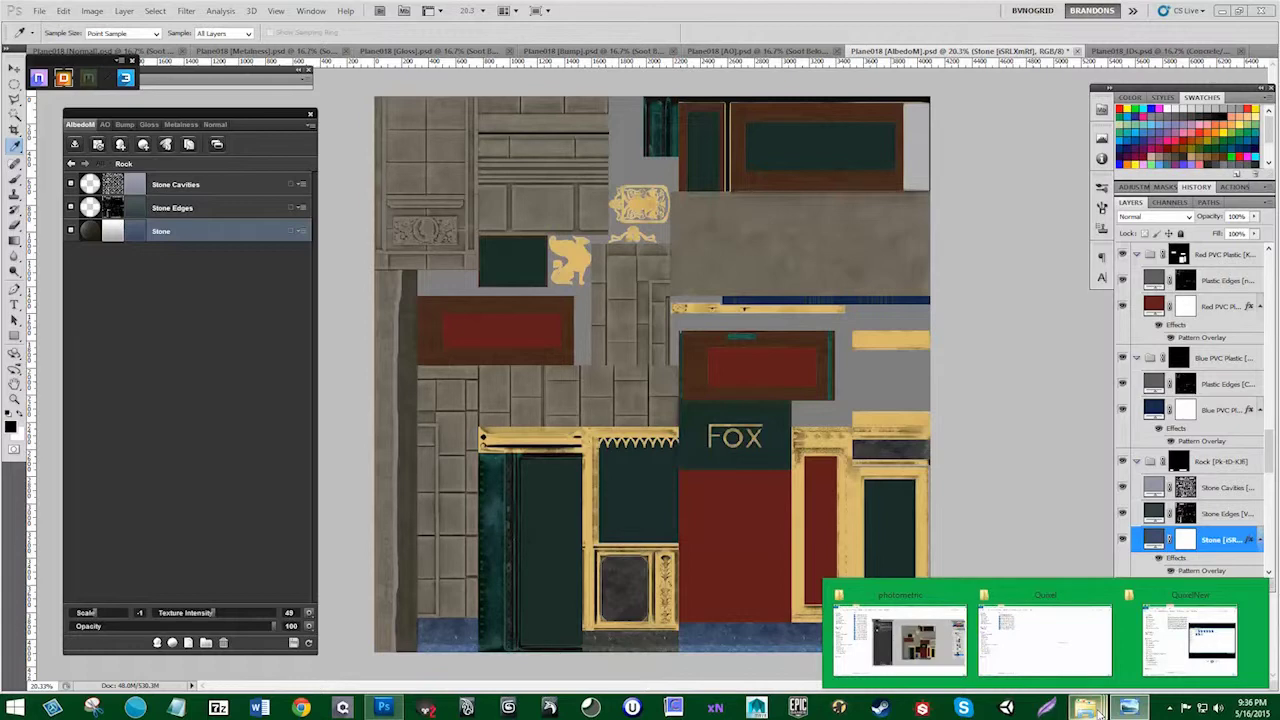
{"action": "left_click", "coordinate": [1126, 708]}
{"action": "left_click_drag", "start_coordinate": [921, 78], "coordinate": [880, 1]}
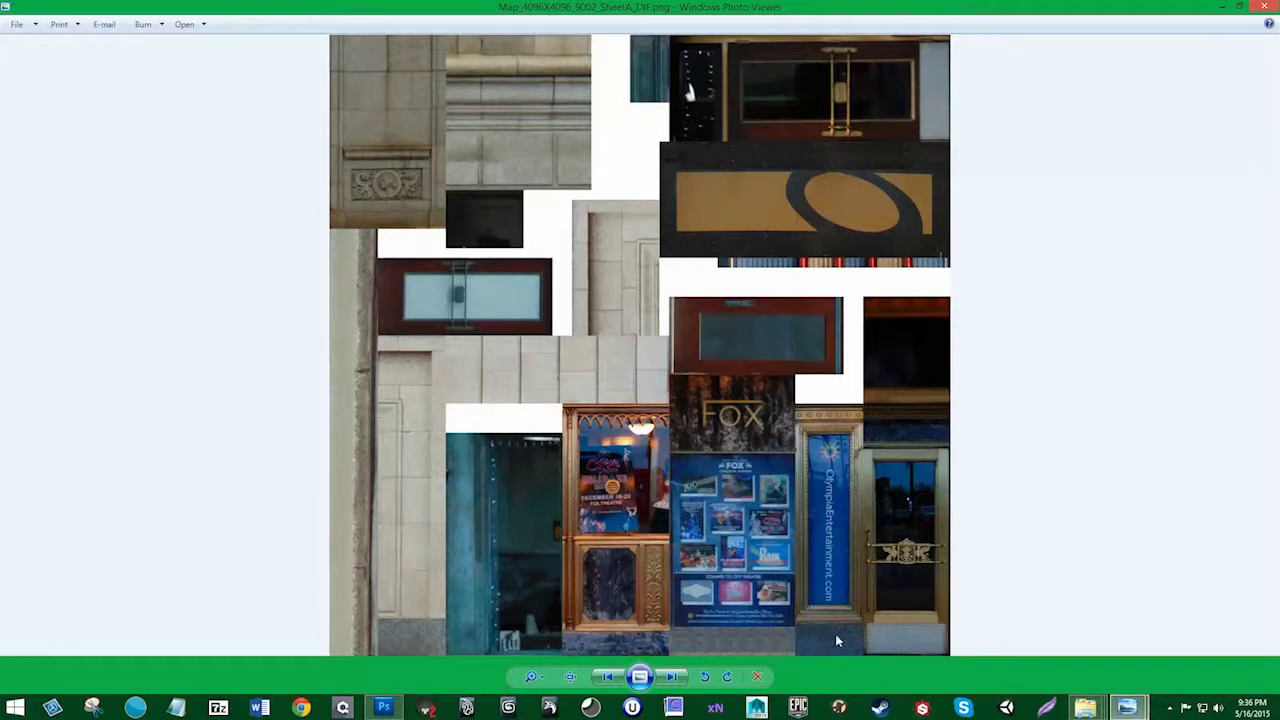
{"action": "left_click", "coordinate": [1214, 8]}
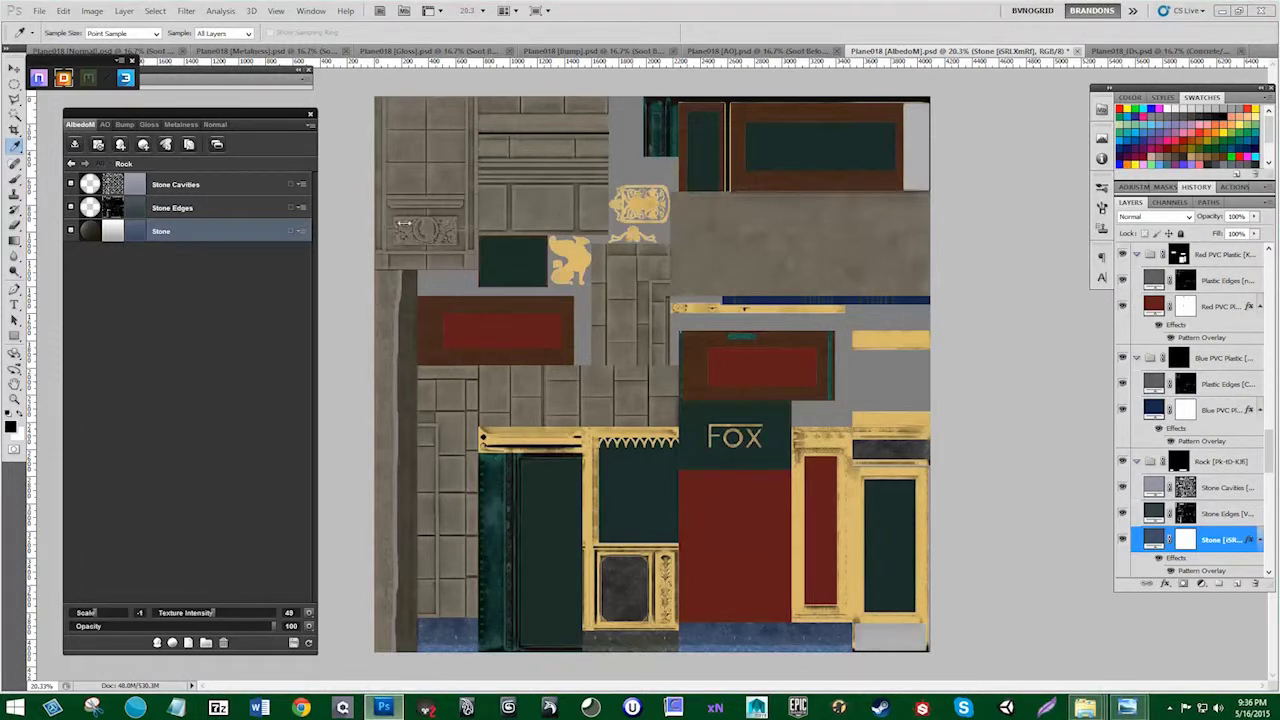
Step: Change the Stone Cavities layer's color in the Rock group to a medium blue, #374f7b
{"action": "left_click", "coordinate": [135, 184]}
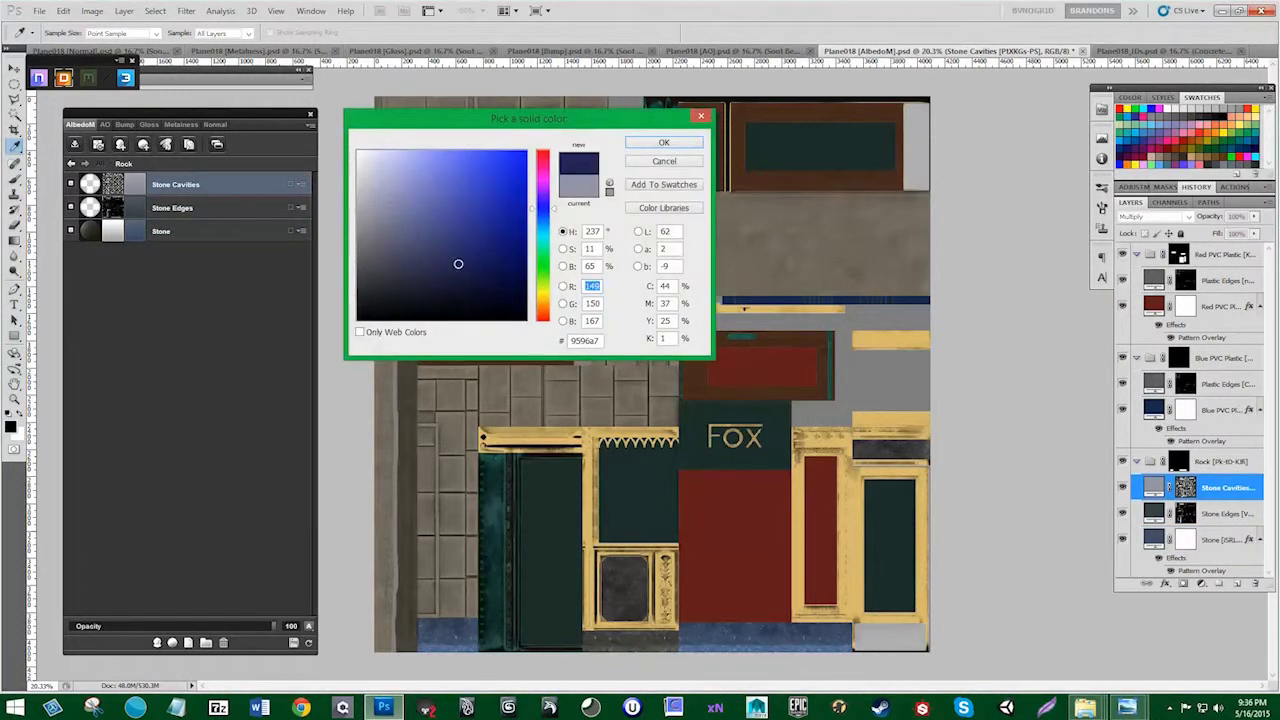
{"action": "left_click", "coordinate": [463, 270]}
{"action": "left_click", "coordinate": [465, 260]}
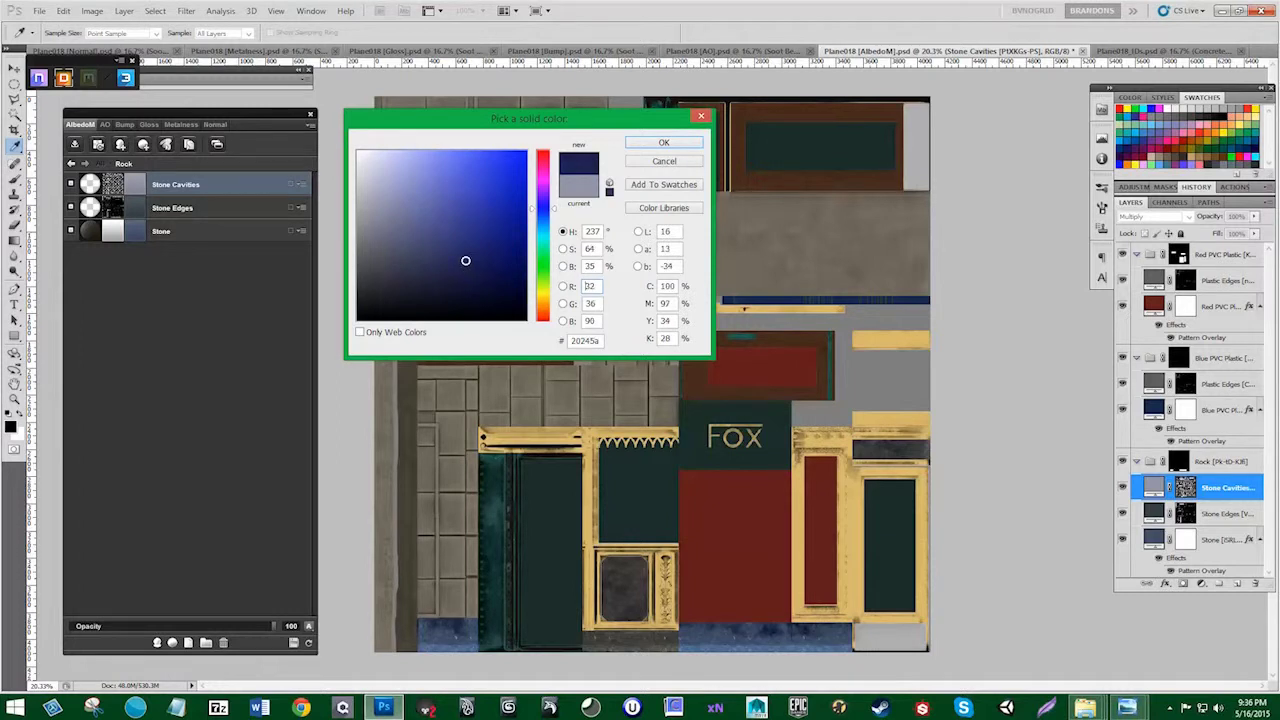
{"action": "left_click", "coordinate": [454, 262]}
{"action": "left_click", "coordinate": [450, 238]}
{"action": "left_click", "coordinate": [547, 218]}
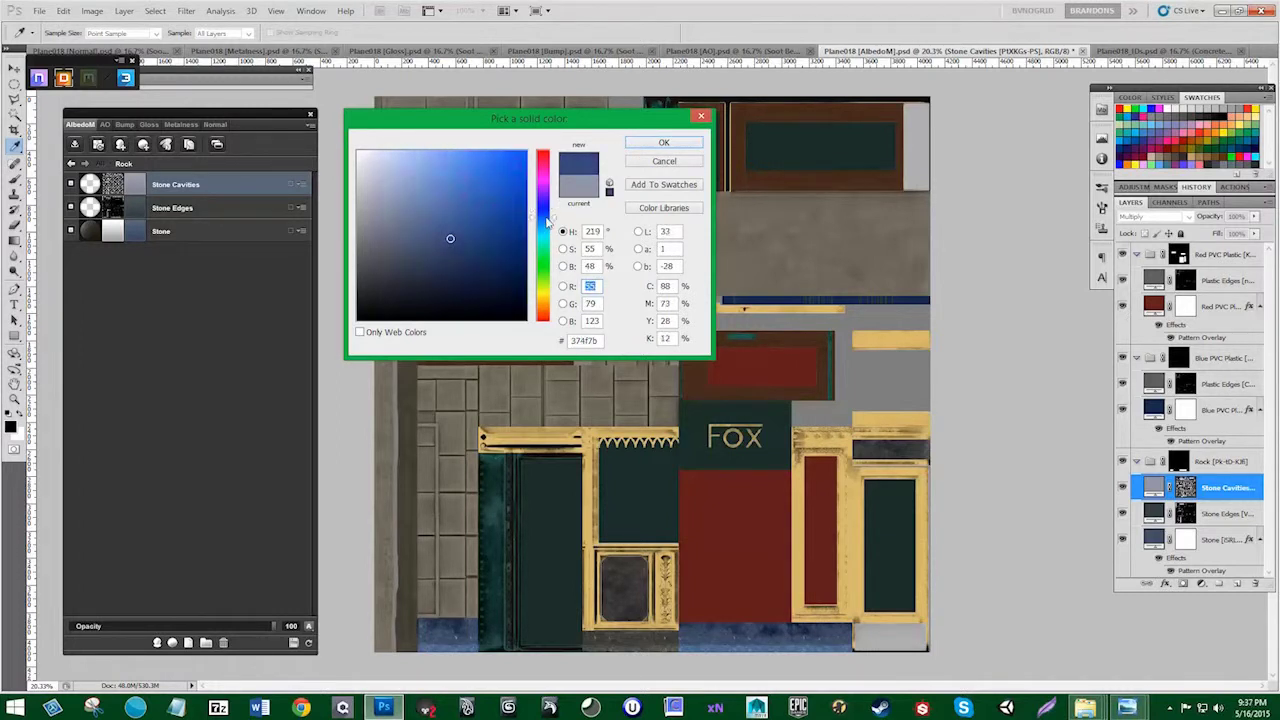
{"action": "left_click", "coordinate": [676, 145]}
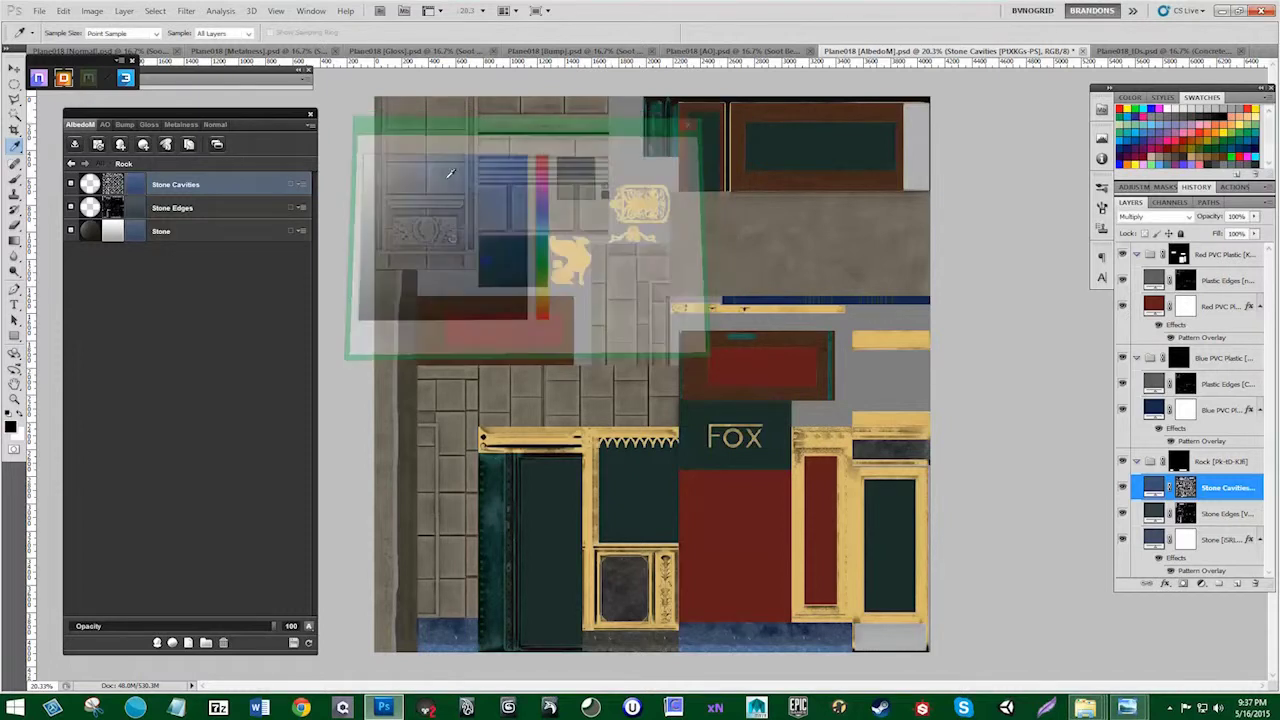
Step: Change the Stone Edges layer's color in the Rock group to a very dark navy blue
{"action": "left_click", "coordinate": [141, 211]}
{"action": "left_click", "coordinate": [499, 298]}
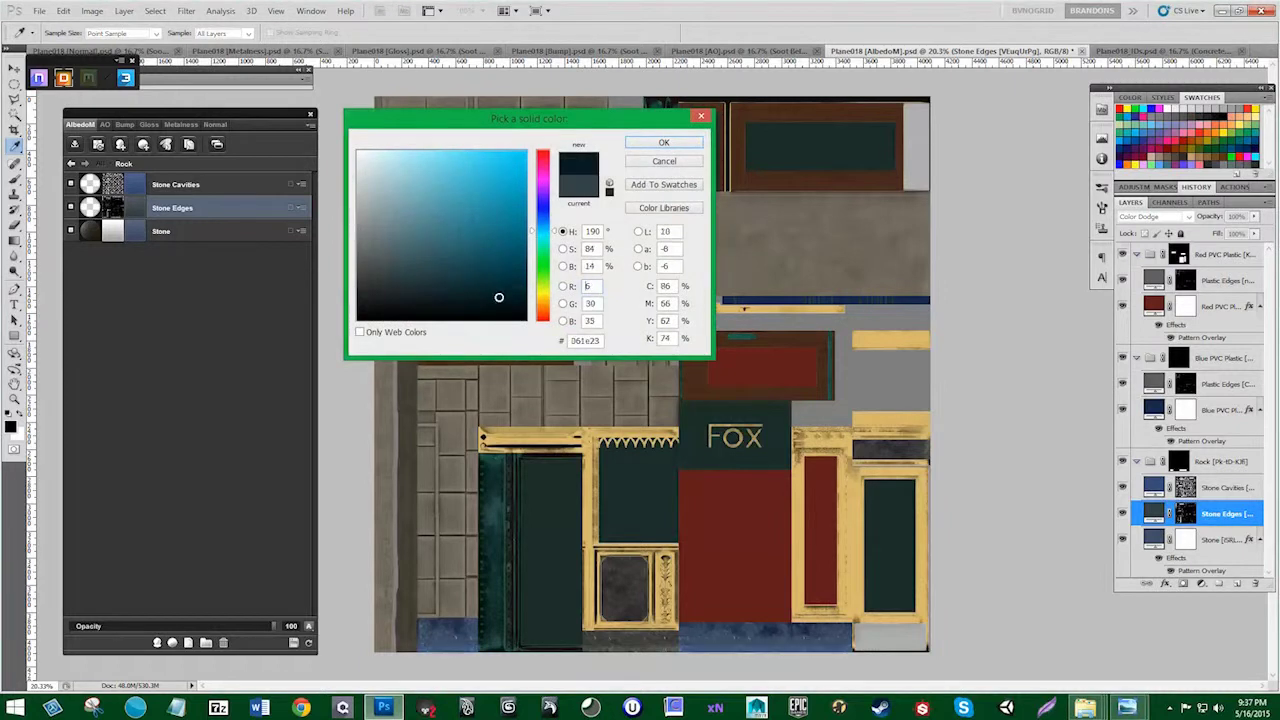
{"action": "mouse_move", "coordinate": [499, 298]}
{"action": "left_mouse_down"}
{"action": "mouse_move", "coordinate": [463, 250]}
{"action": "mouse_move", "coordinate": [473, 288]}
{"action": "mouse_move", "coordinate": [500, 310]}
{"action": "mouse_move", "coordinate": [497, 294]}
{"action": "left_mouse_up"}
{"action": "left_click", "coordinate": [546, 221]}
{"action": "left_click_drag", "start_coordinate": [523, 236], "coordinate": [499, 290]}
{"action": "left_click", "coordinate": [663, 142]}
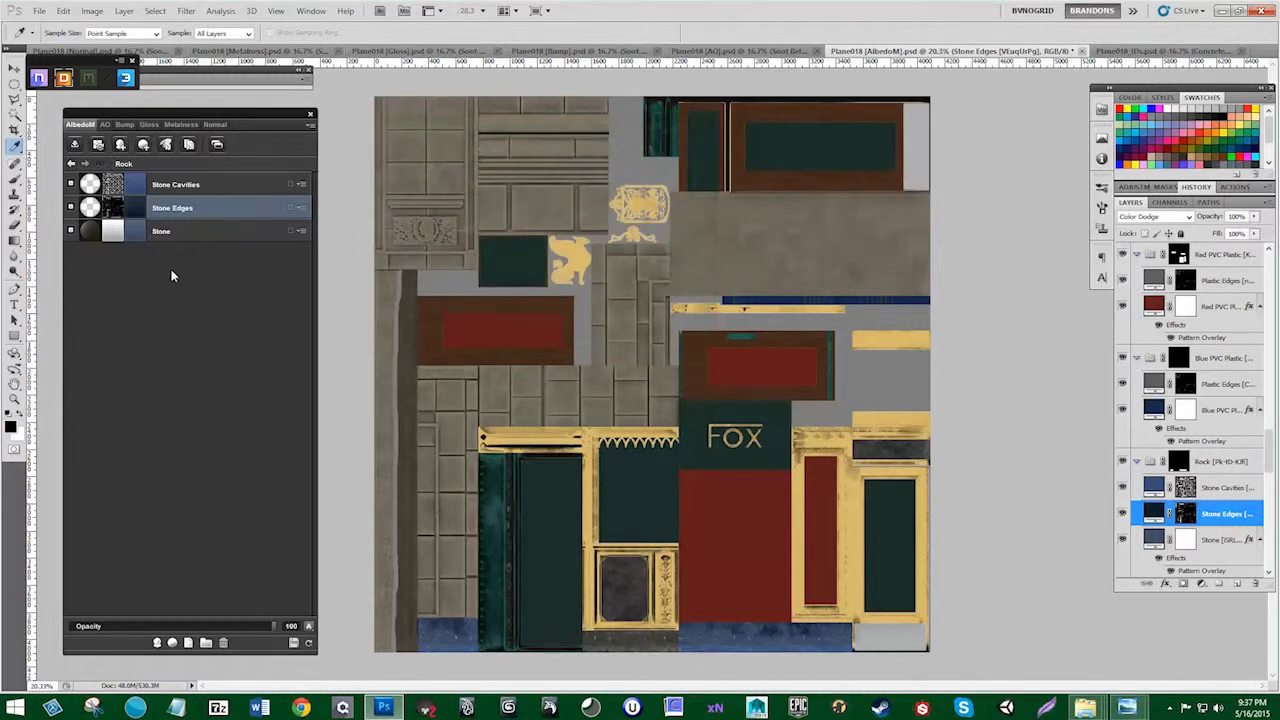
Step: Set the texture scale of the Stone material in the upper Rock group to -2
{"action": "left_click", "coordinate": [190, 231]}
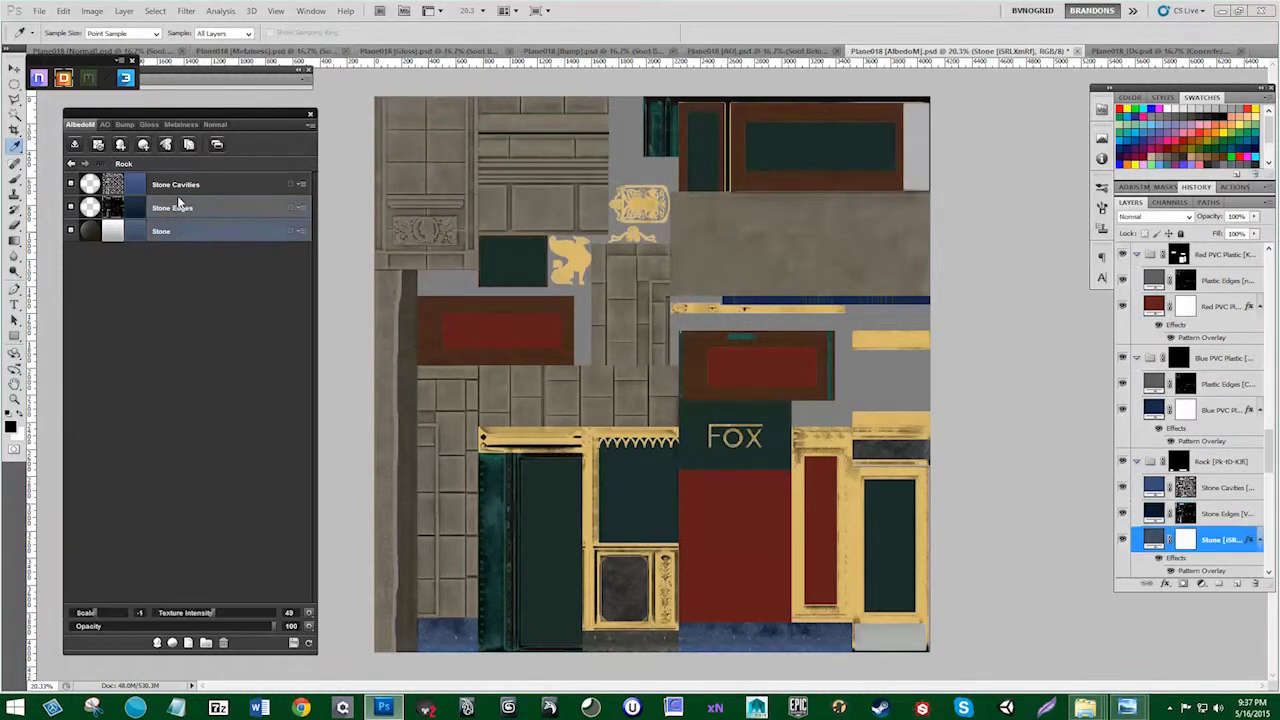
{"action": "left_click", "coordinate": [178, 188]}
{"action": "left_click", "coordinate": [169, 234]}
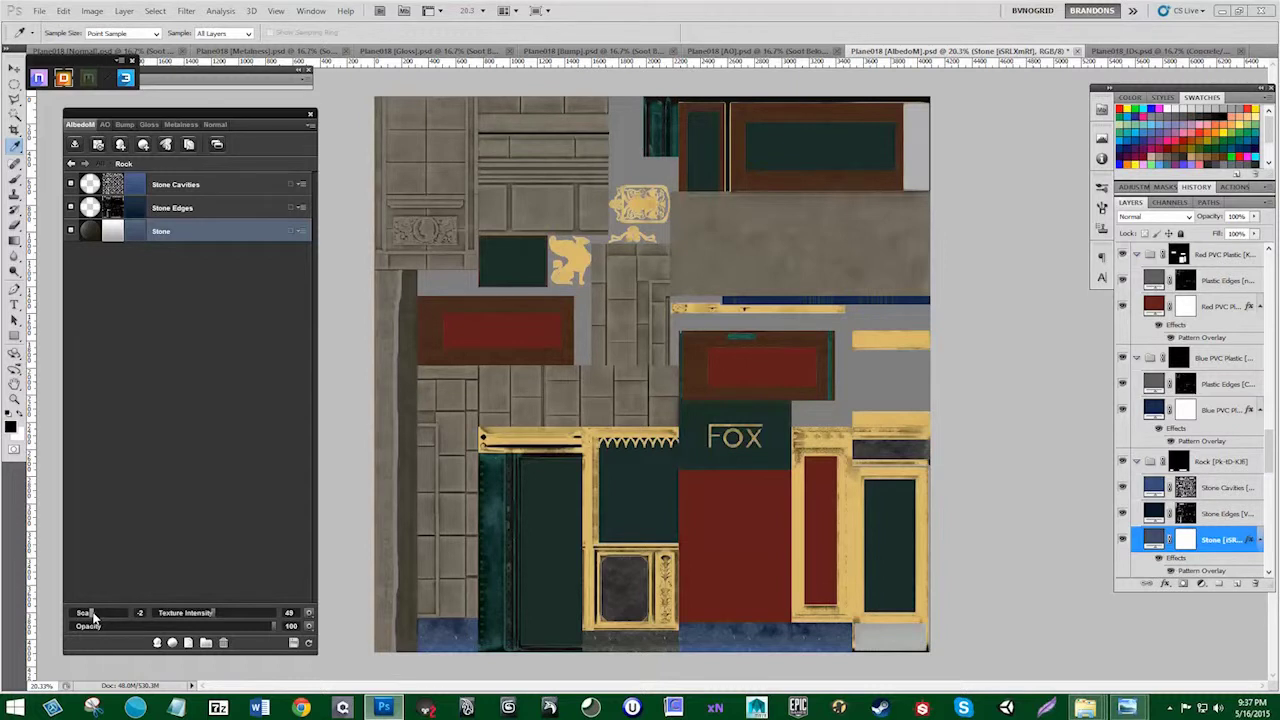
{"action": "left_click", "coordinate": [93, 614]}
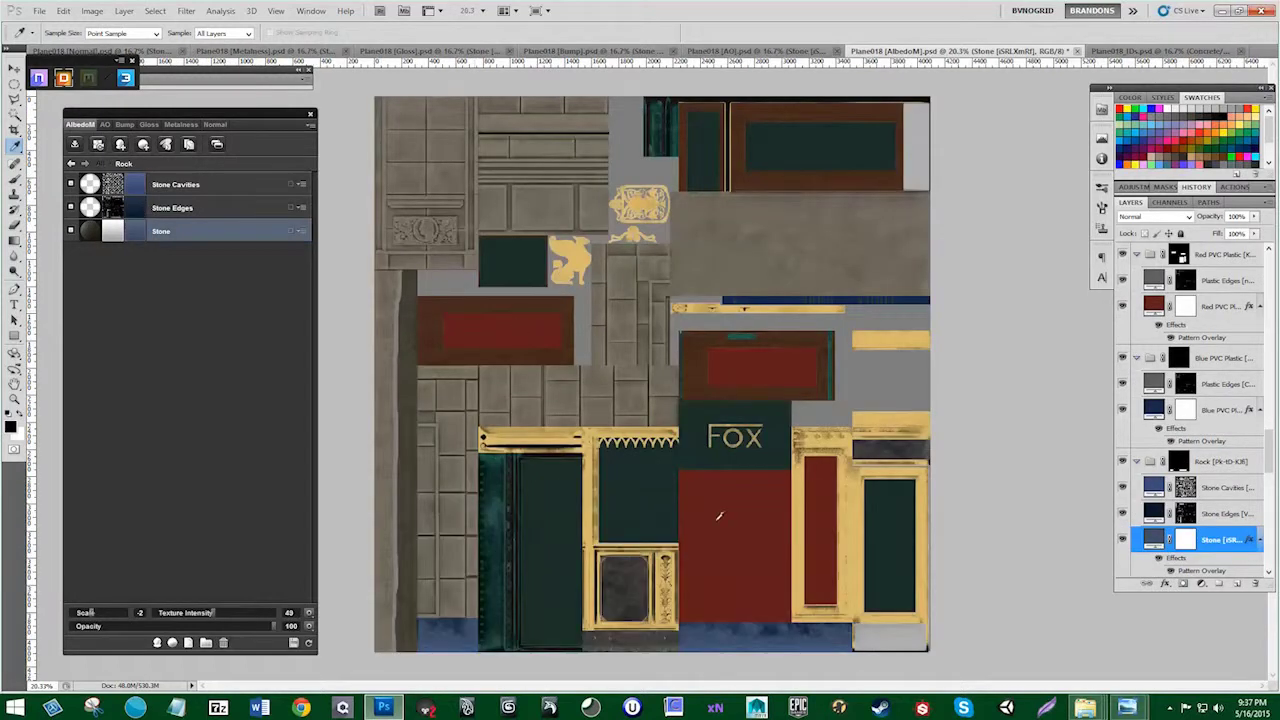
Step: Darken the Stone Edges color in the upper Rock group to a nearly black navy and reopen the DDO layer panel
{"action": "scroll", "coordinate": [750, 600], "scroll_direction": "down", "scroll_amount": 1}
{"action": "scroll", "coordinate": [748, 594], "scroll_direction": "up", "scroll_amount": 5}
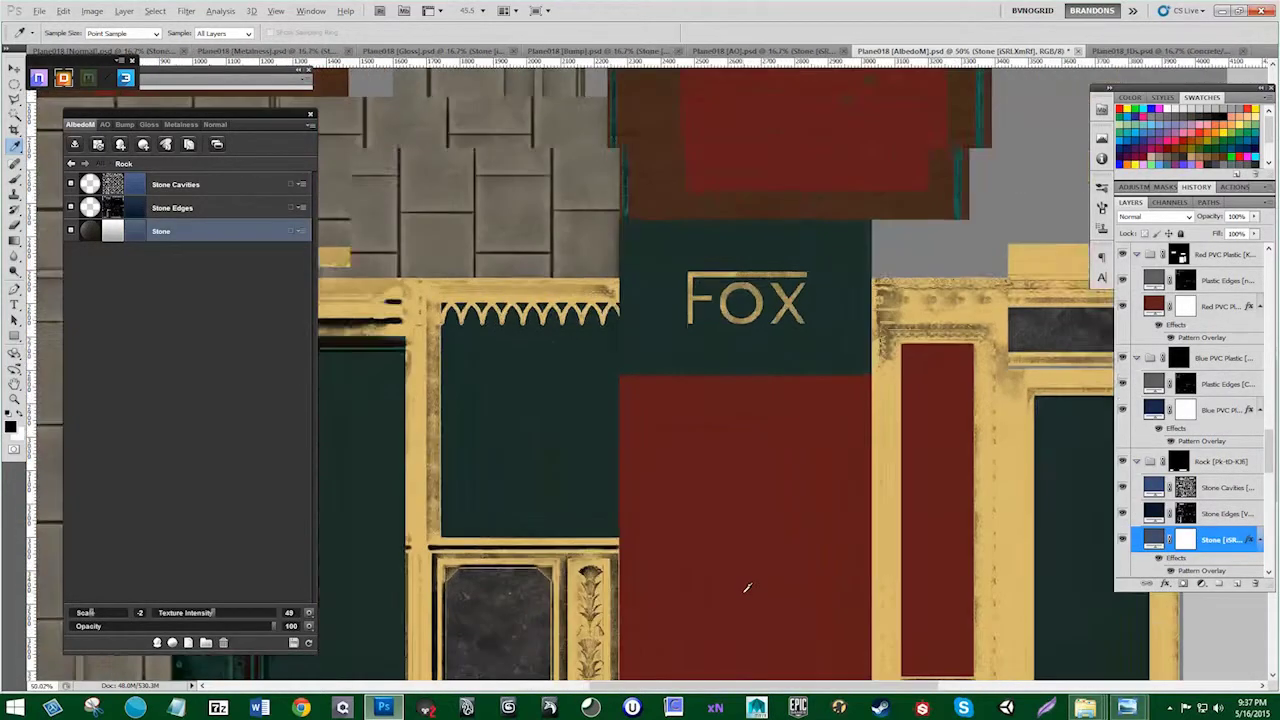
{"action": "key", "text": "space"}
{"action": "left_click_drag", "start_coordinate": [743, 589], "coordinate": [720, 340]}
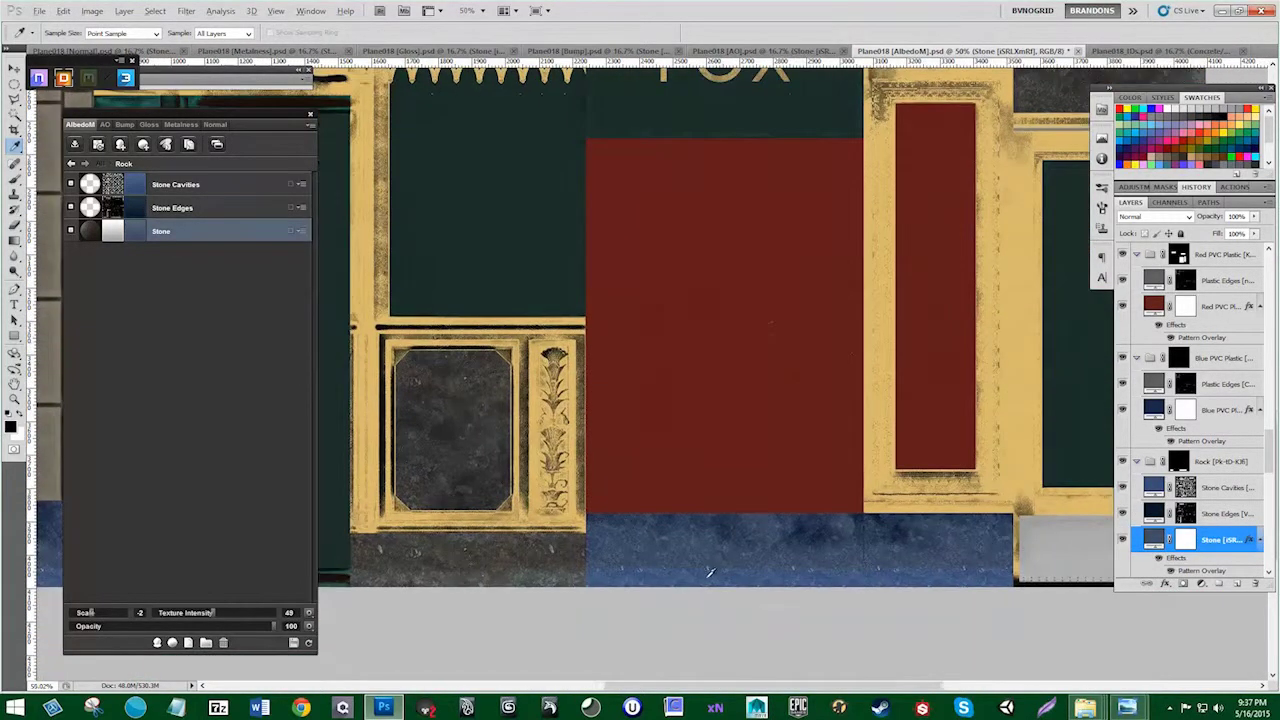
{"action": "scroll", "coordinate": [708, 573], "scroll_direction": "up", "scroll_amount": 5}
{"action": "key", "text": "alt"}
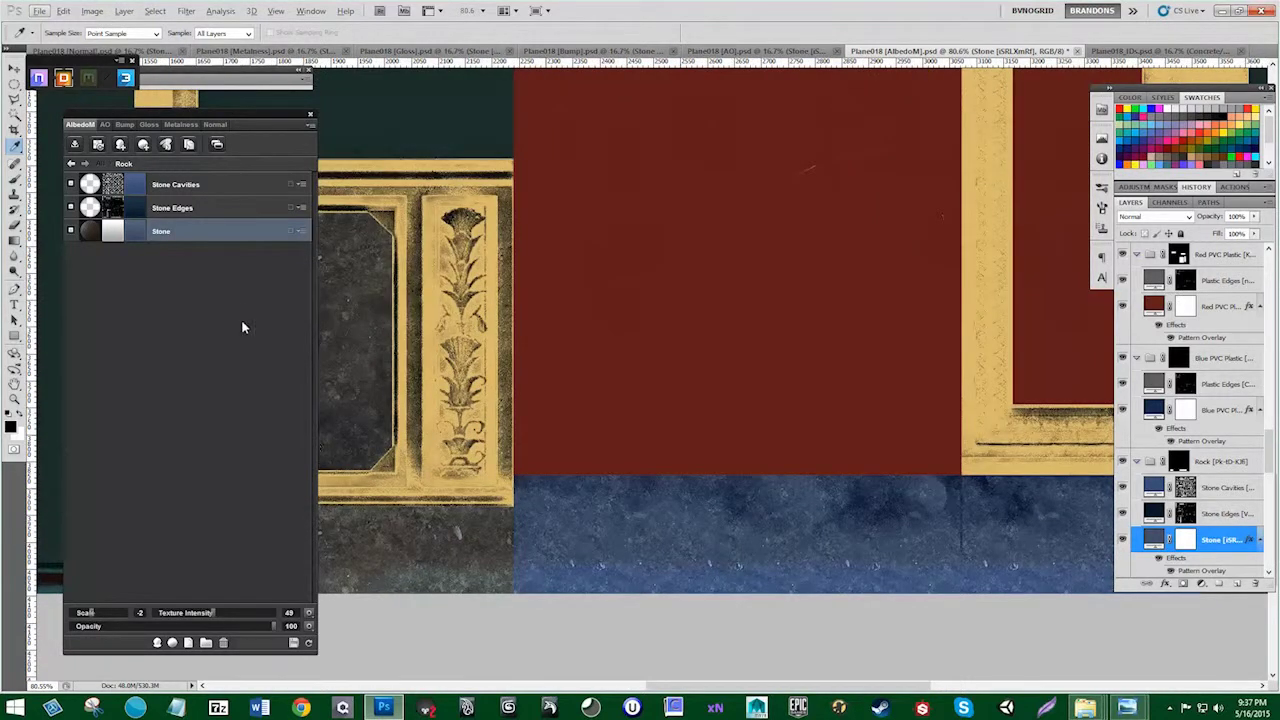
{"action": "left_click", "coordinate": [138, 209]}
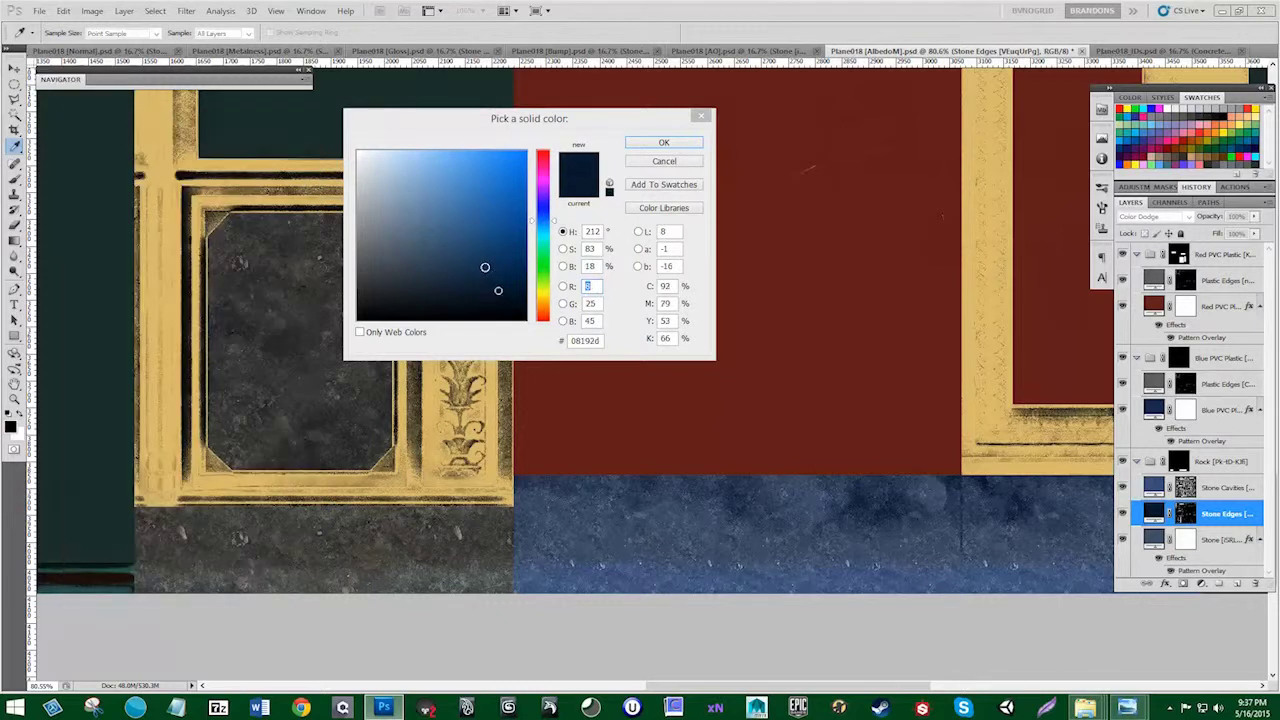
{"action": "left_click_drag", "start_coordinate": [484, 267], "coordinate": [507, 301]}
{"action": "left_click", "coordinate": [660, 144]}
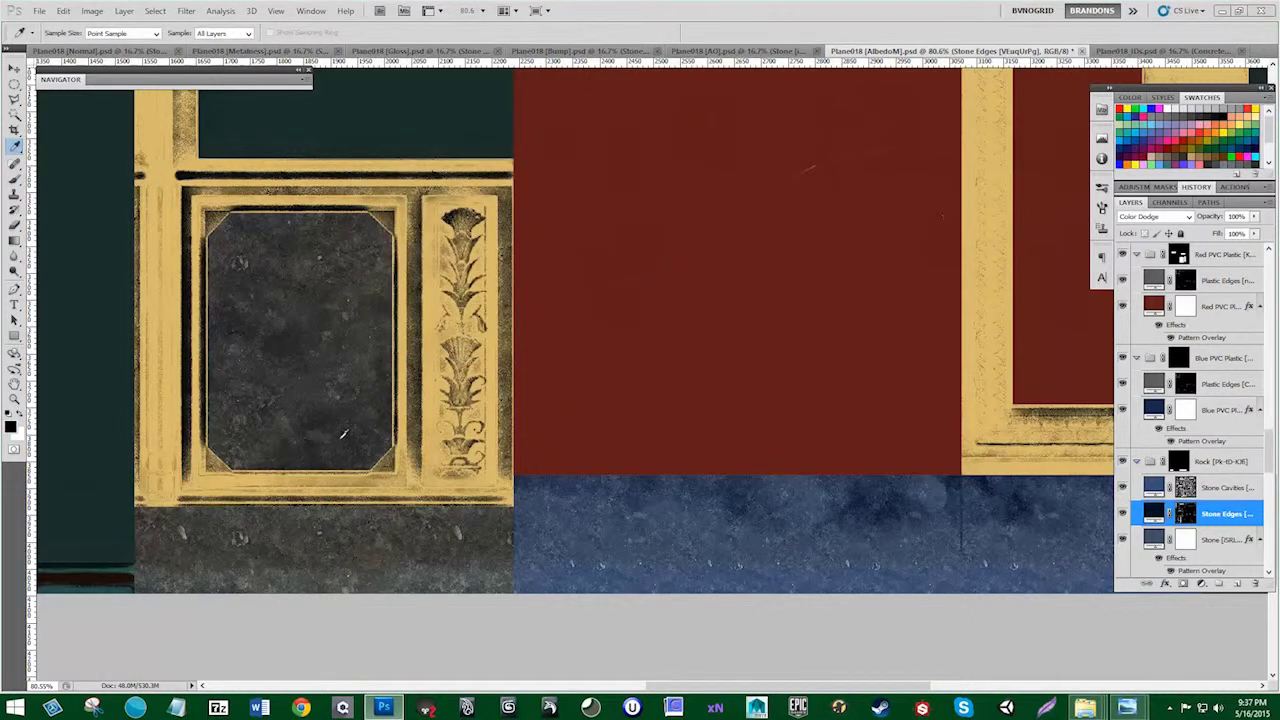
{"action": "left_click", "coordinate": [344, 710]}
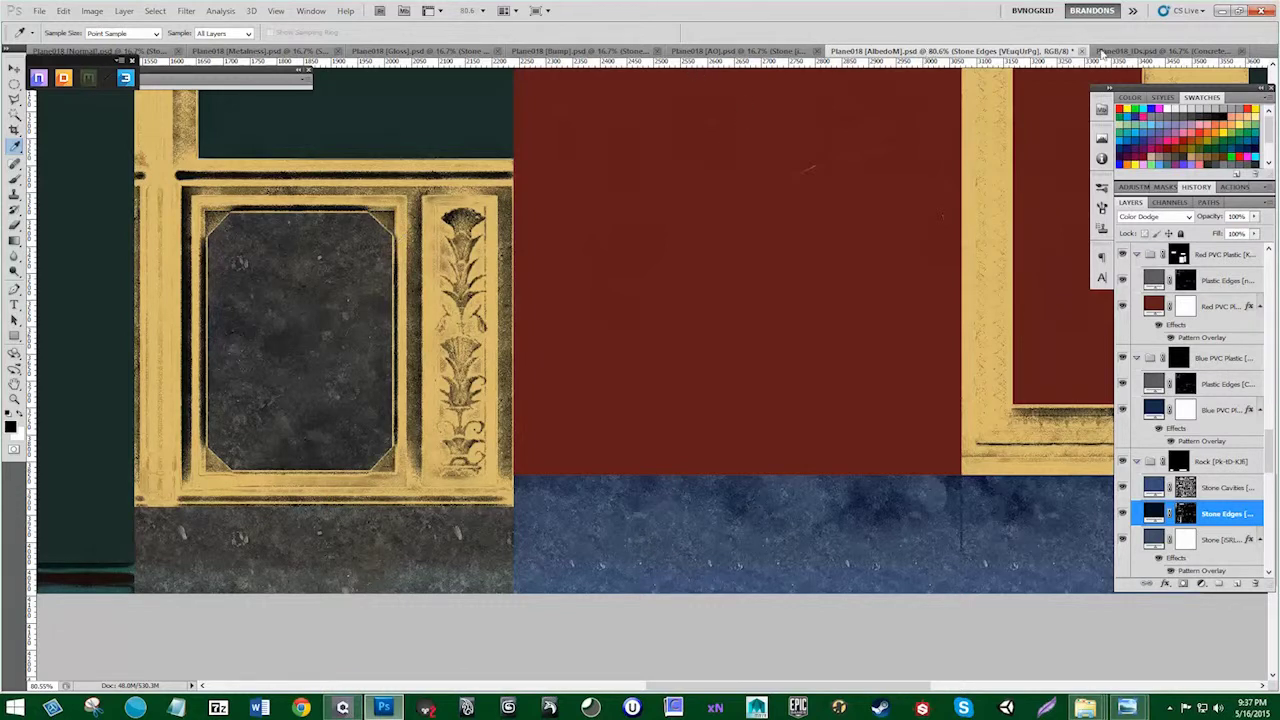
{"action": "left_click", "coordinate": [65, 80]}
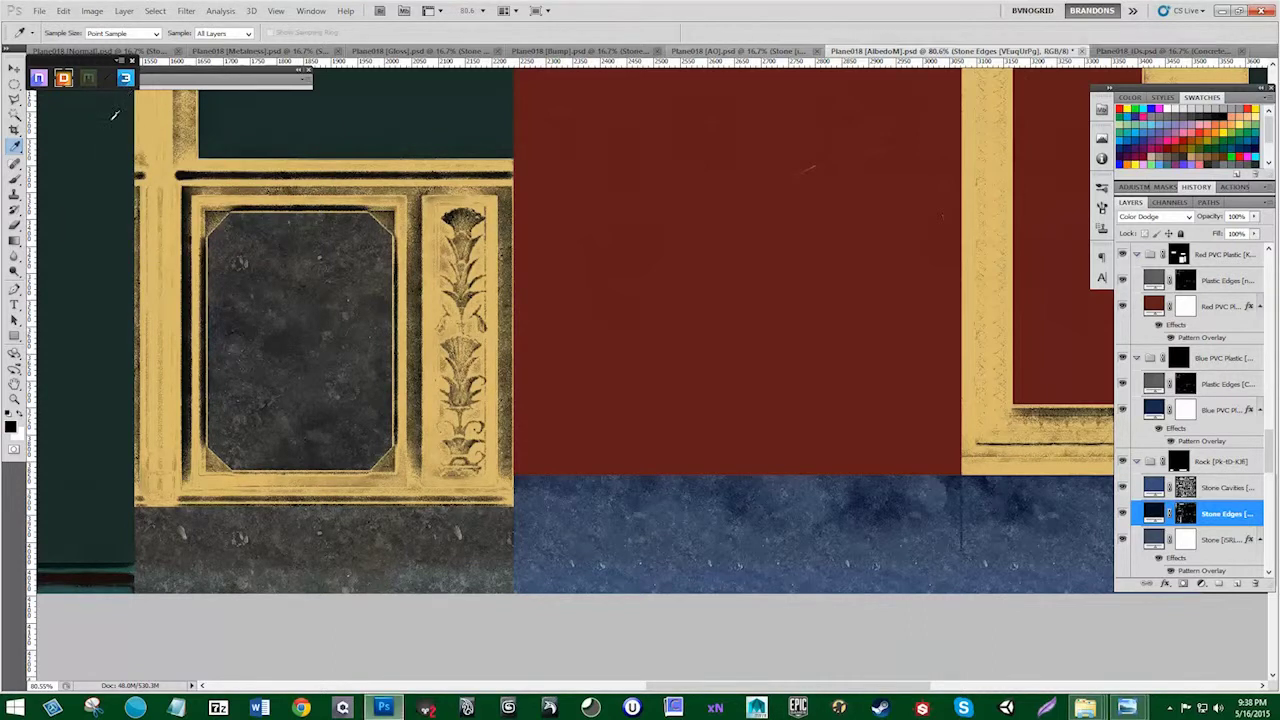
{"action": "left_click", "coordinate": [65, 82]}
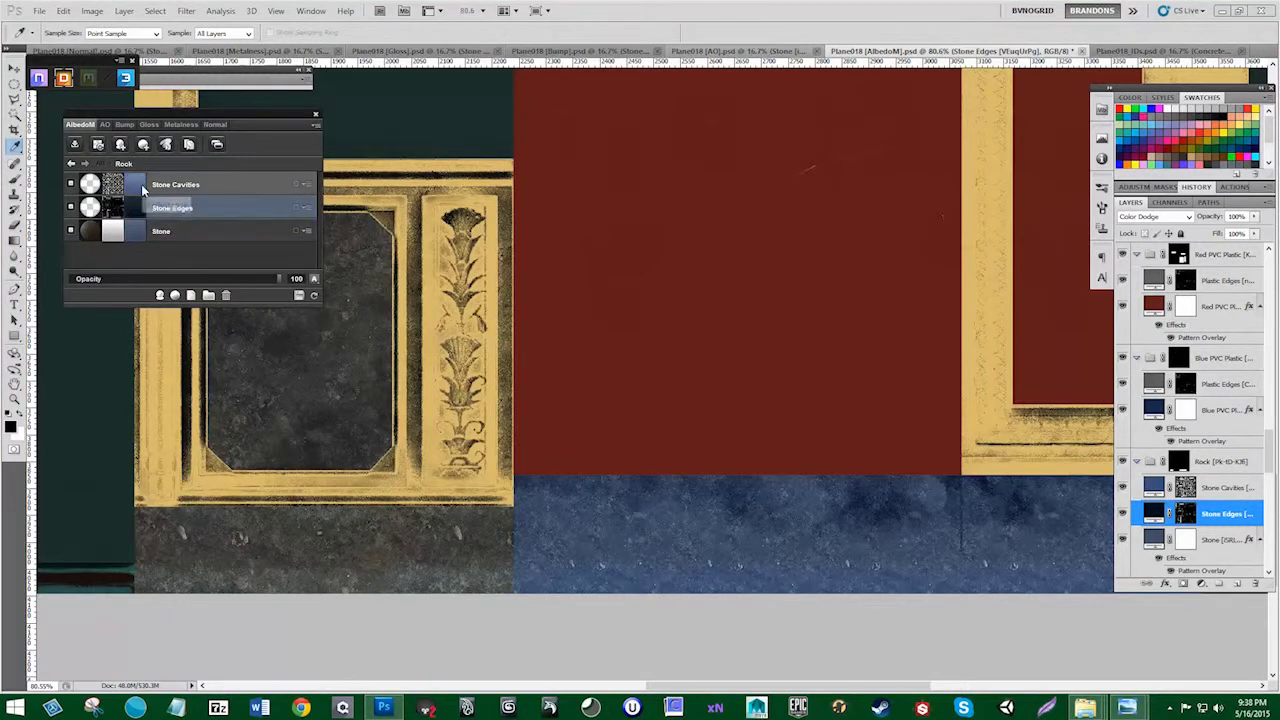
Step: Lighten the Stone Cavities color in the upper Rock group to a brighter light blue
{"action": "left_click", "coordinate": [142, 190]}
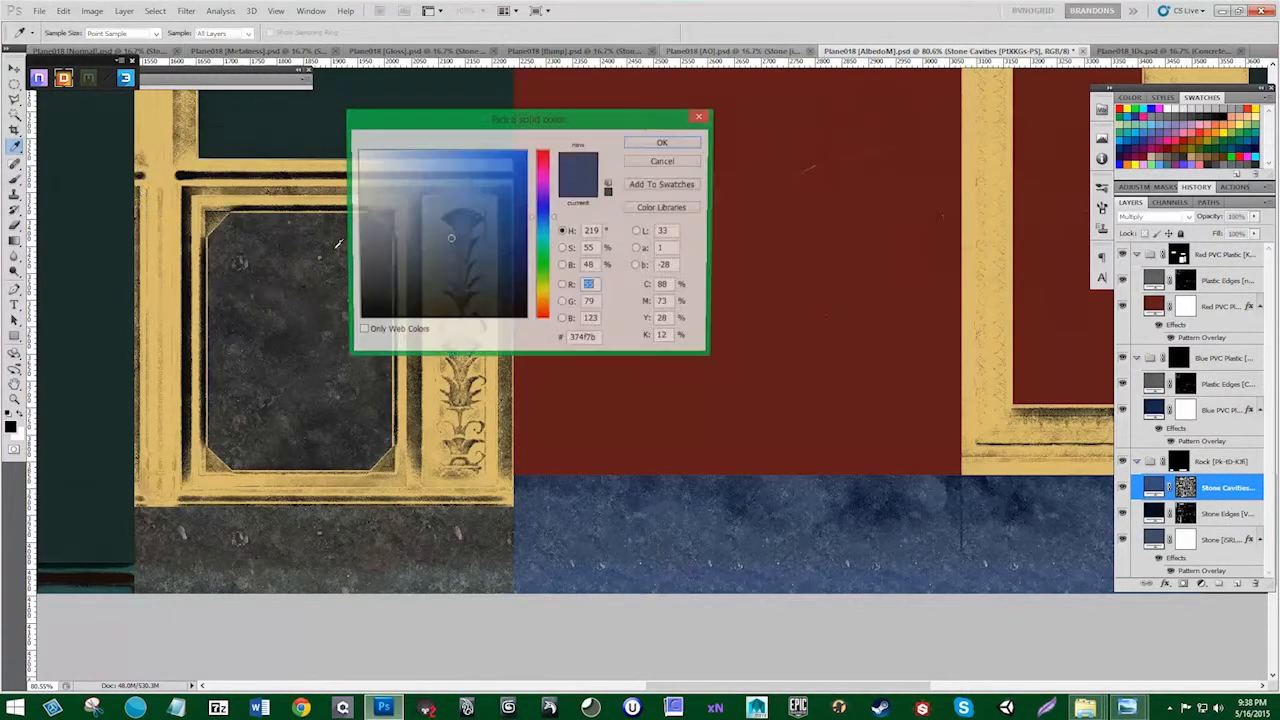
{"action": "left_click", "coordinate": [434, 231]}
{"action": "mouse_move", "coordinate": [434, 231]}
{"action": "left_mouse_down"}
{"action": "mouse_move", "coordinate": [451, 217]}
{"action": "mouse_move", "coordinate": [451, 185]}
{"action": "mouse_move", "coordinate": [434, 180]}
{"action": "left_mouse_up"}
{"action": "left_click", "coordinate": [663, 145]}
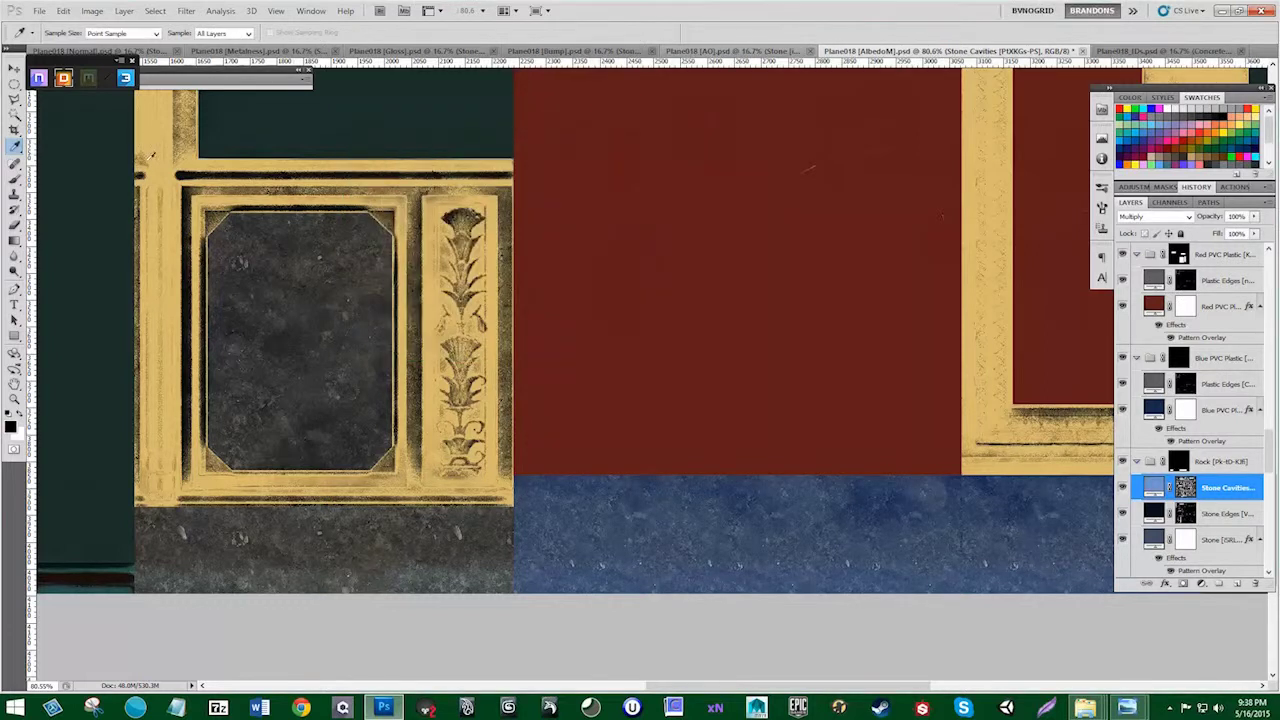
Step: Set the Stone material's texture scale in the upper Rock group to -4 and return to the AlbedoM document
{"action": "left_click", "coordinate": [63, 77]}
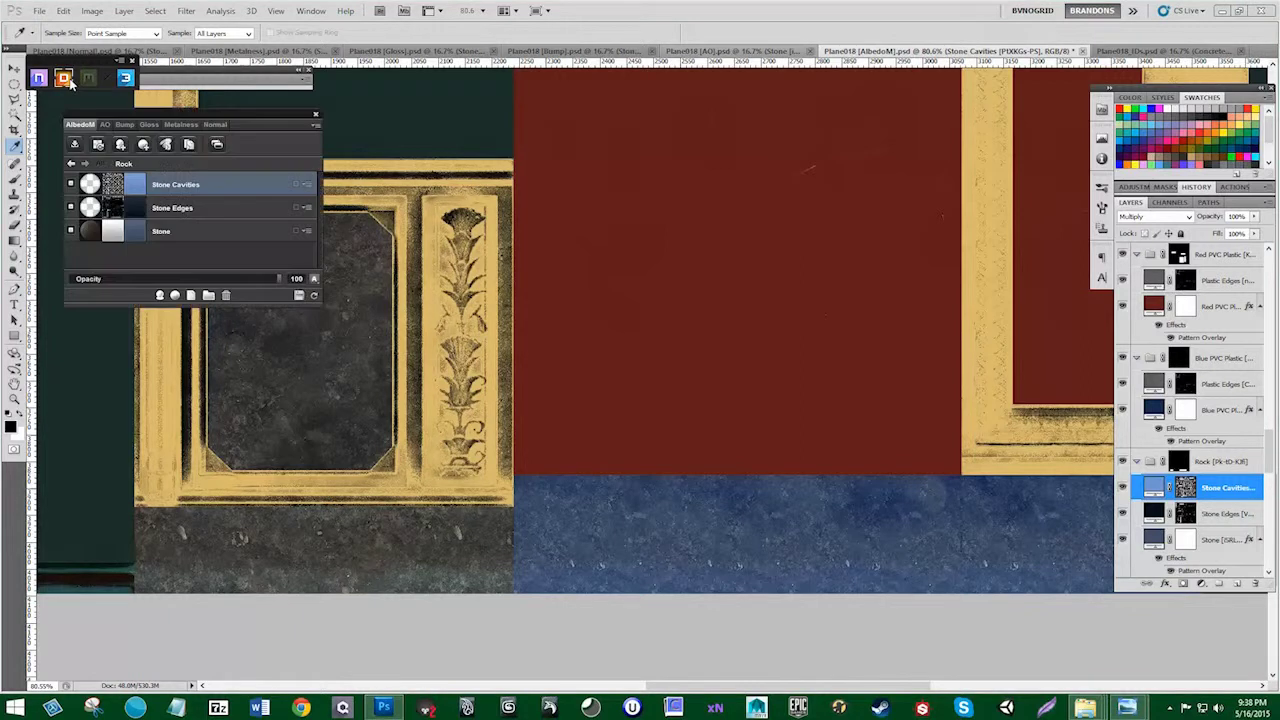
{"action": "left_click", "coordinate": [163, 232]}
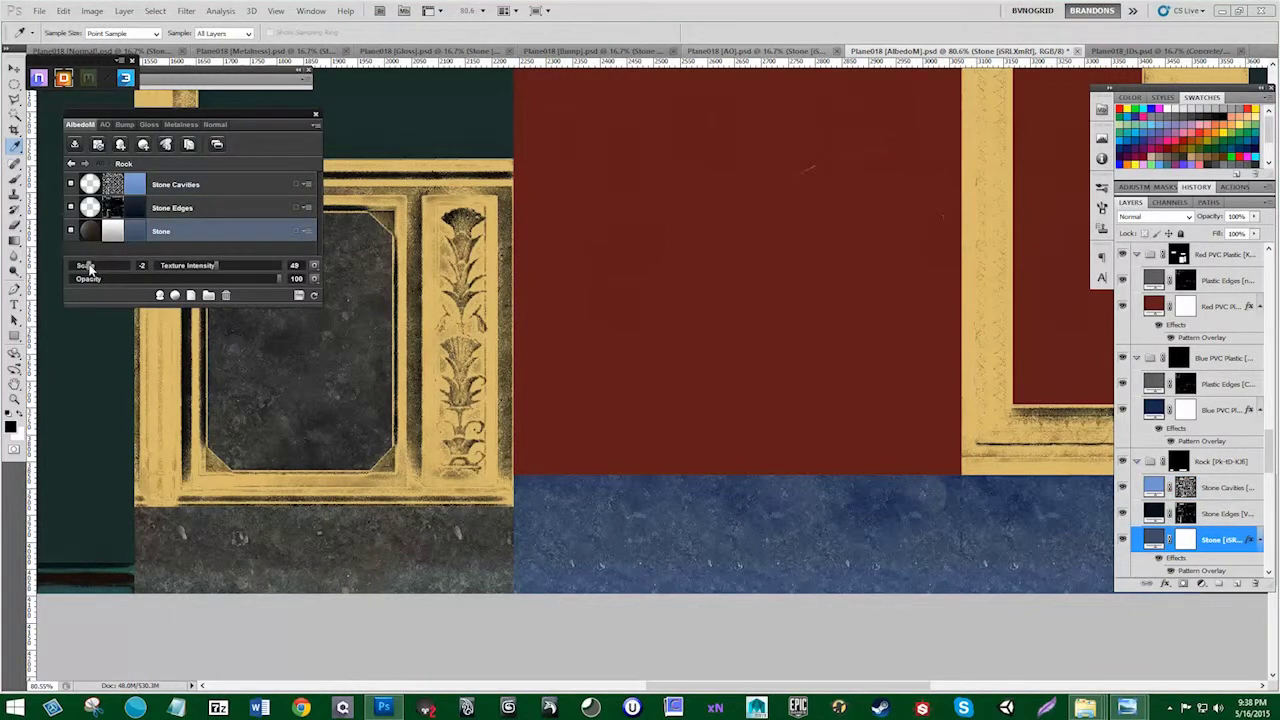
{"action": "left_click", "coordinate": [86, 266]}
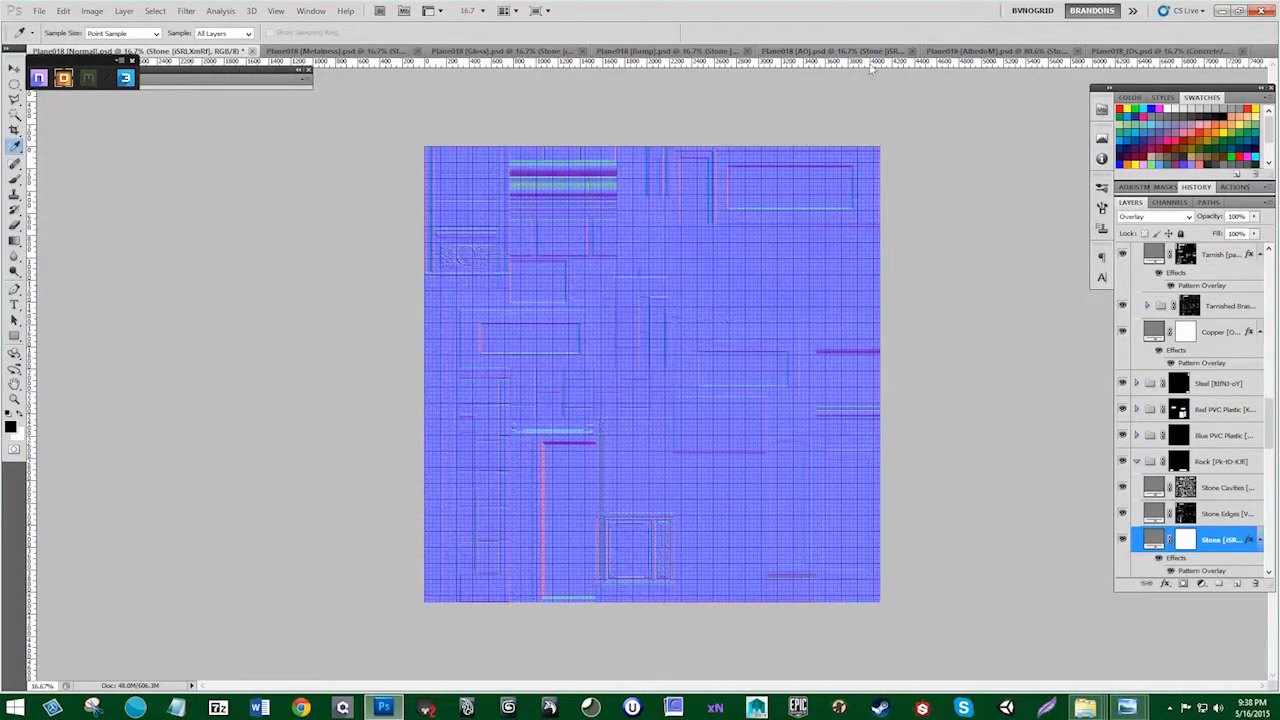
{"action": "left_click", "coordinate": [950, 51]}
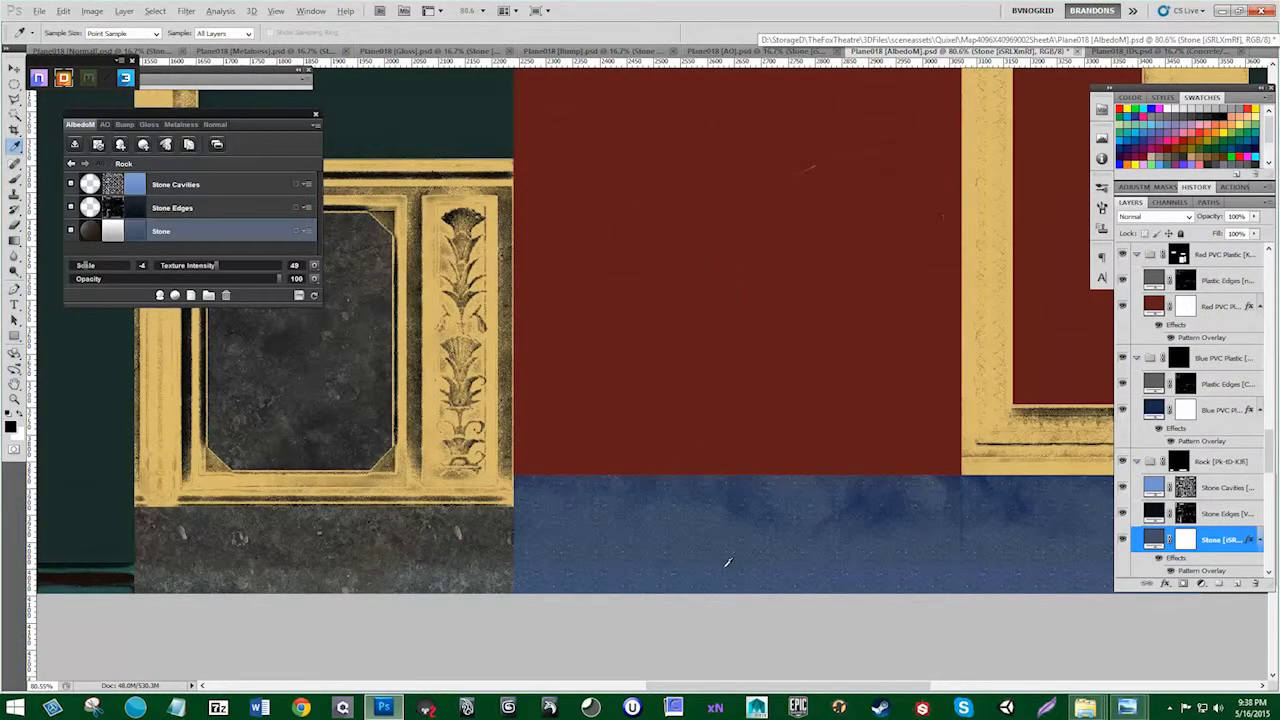
{"action": "scroll", "coordinate": [727, 563], "scroll_direction": "up", "scroll_amount": 3}
{"action": "scroll", "coordinate": [717, 557], "scroll_direction": "down", "scroll_amount": 3}
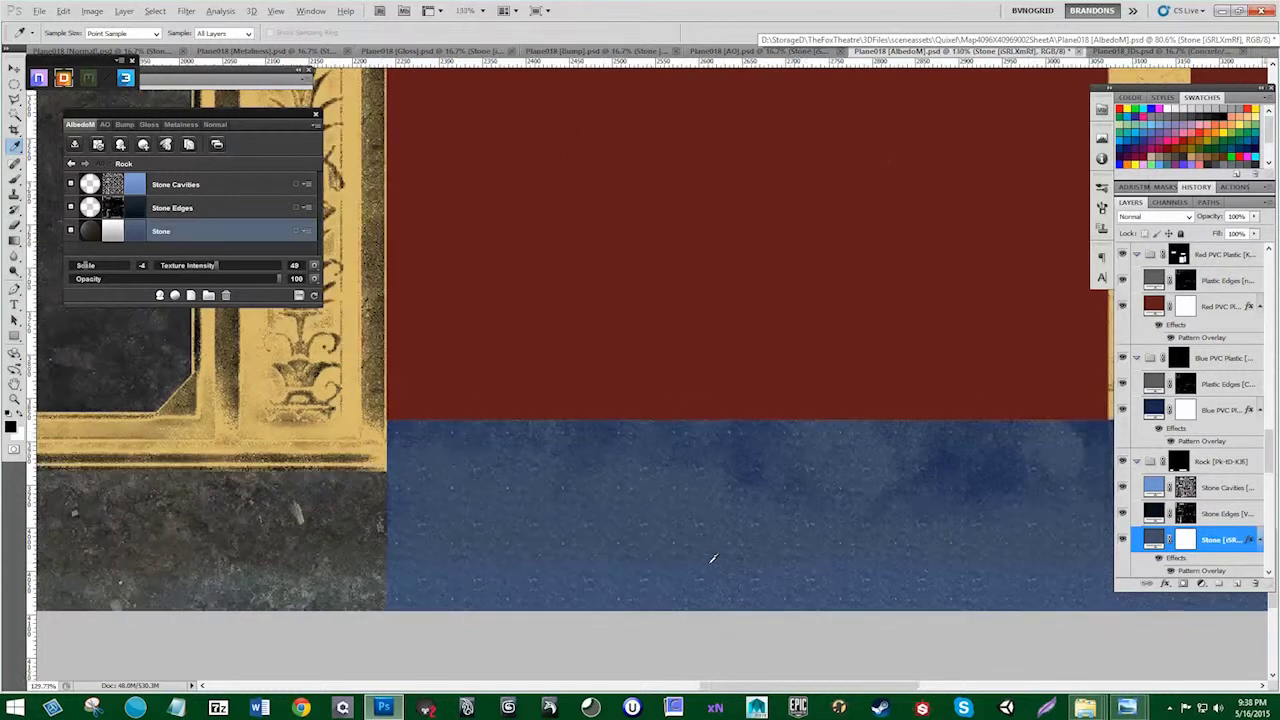
Step: Change the Stone Cavities color in the upper Rock group to pale blue, #b6caed
{"action": "left_click", "coordinate": [145, 189]}
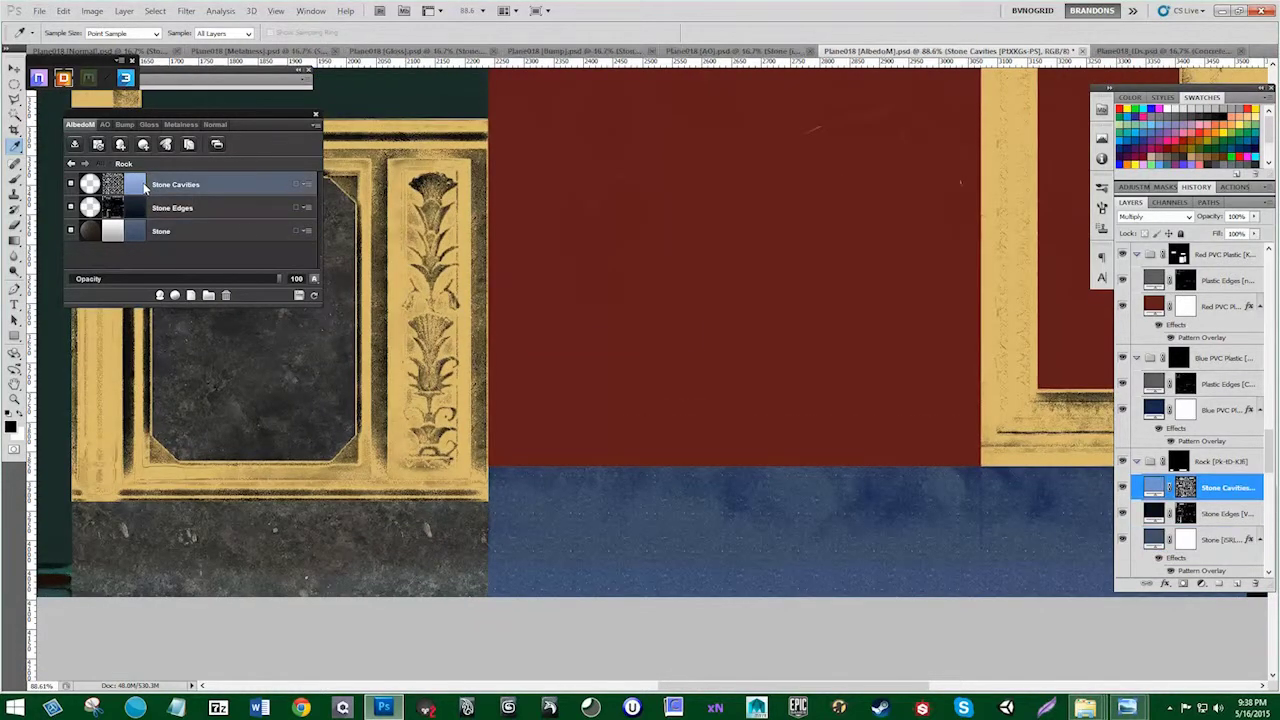
{"action": "left_click_drag", "start_coordinate": [420, 176], "coordinate": [398, 162]}
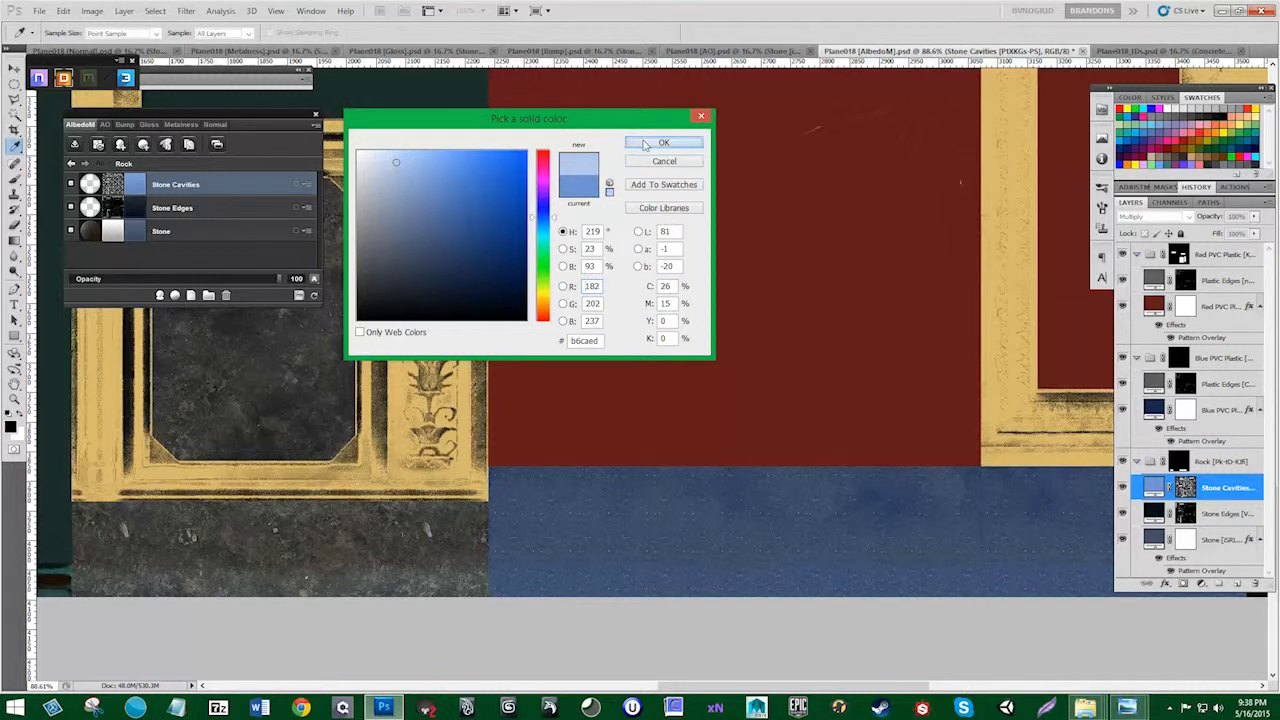
{"action": "left_click", "coordinate": [663, 143]}
{"action": "scroll", "coordinate": [545, 355], "scroll_direction": "up", "scroll_amount": 2}
{"action": "scroll", "coordinate": [543, 359], "scroll_direction": "down", "scroll_amount": 4}
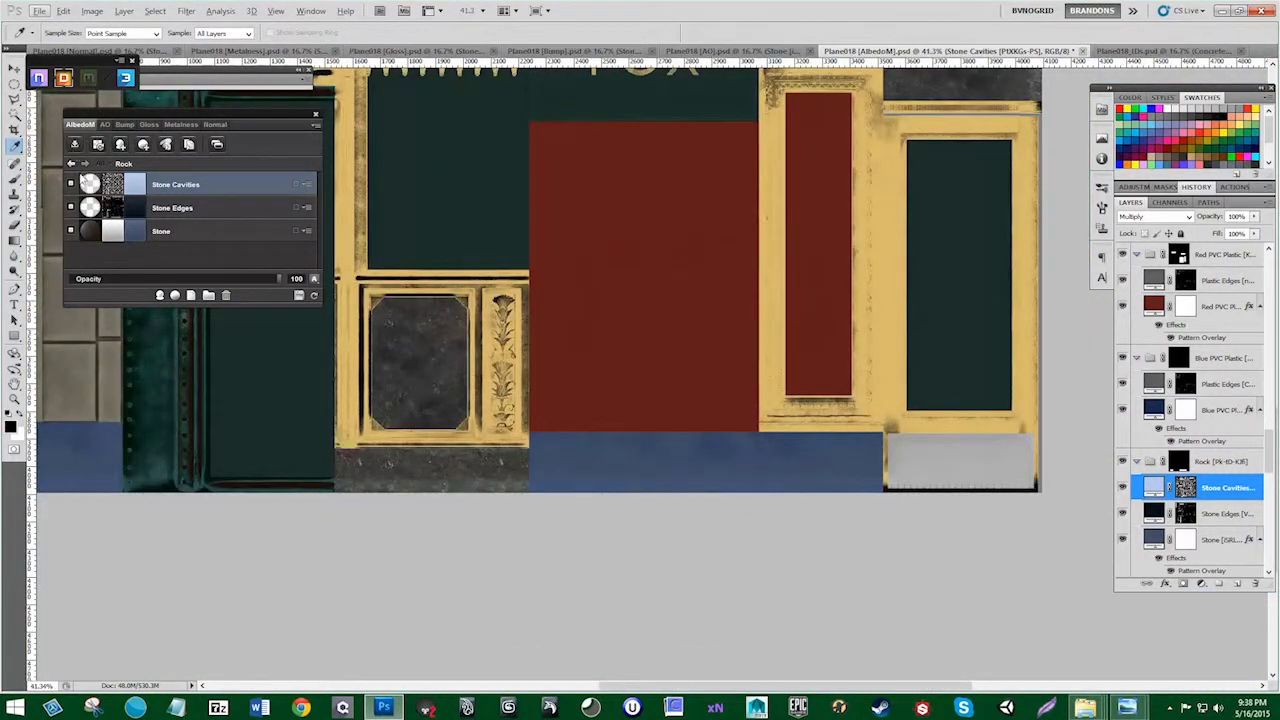
Step: Return to the full material list, enlarge the DDO panel and open the lower Rock group
{"action": "left_click", "coordinate": [72, 163]}
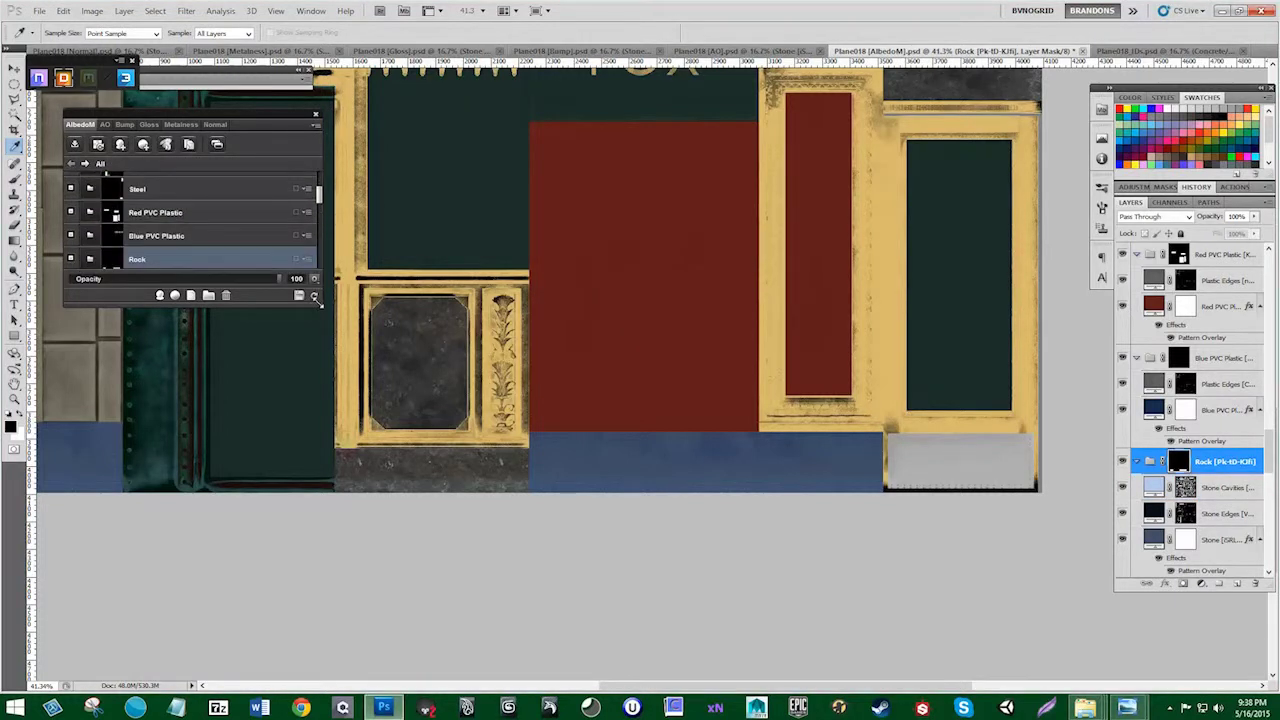
{"action": "left_click_drag", "start_coordinate": [320, 300], "coordinate": [307, 476]}
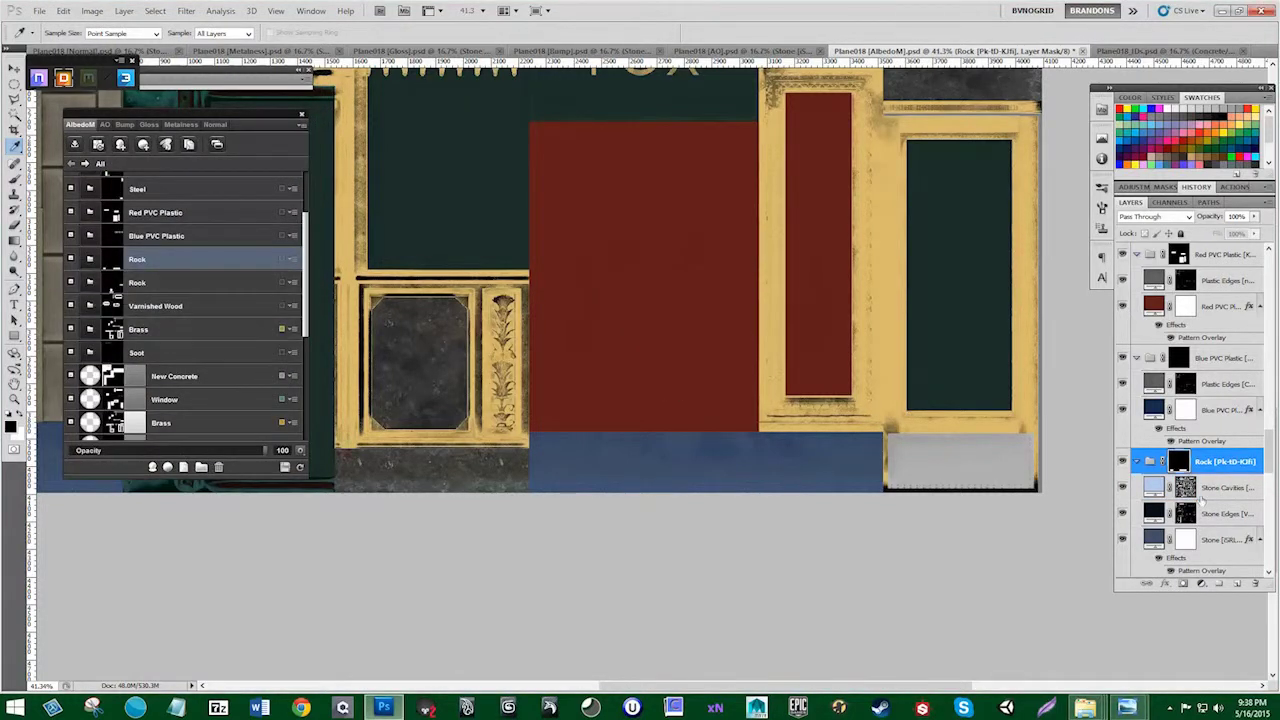
{"action": "key", "text": "alt+Tab"}
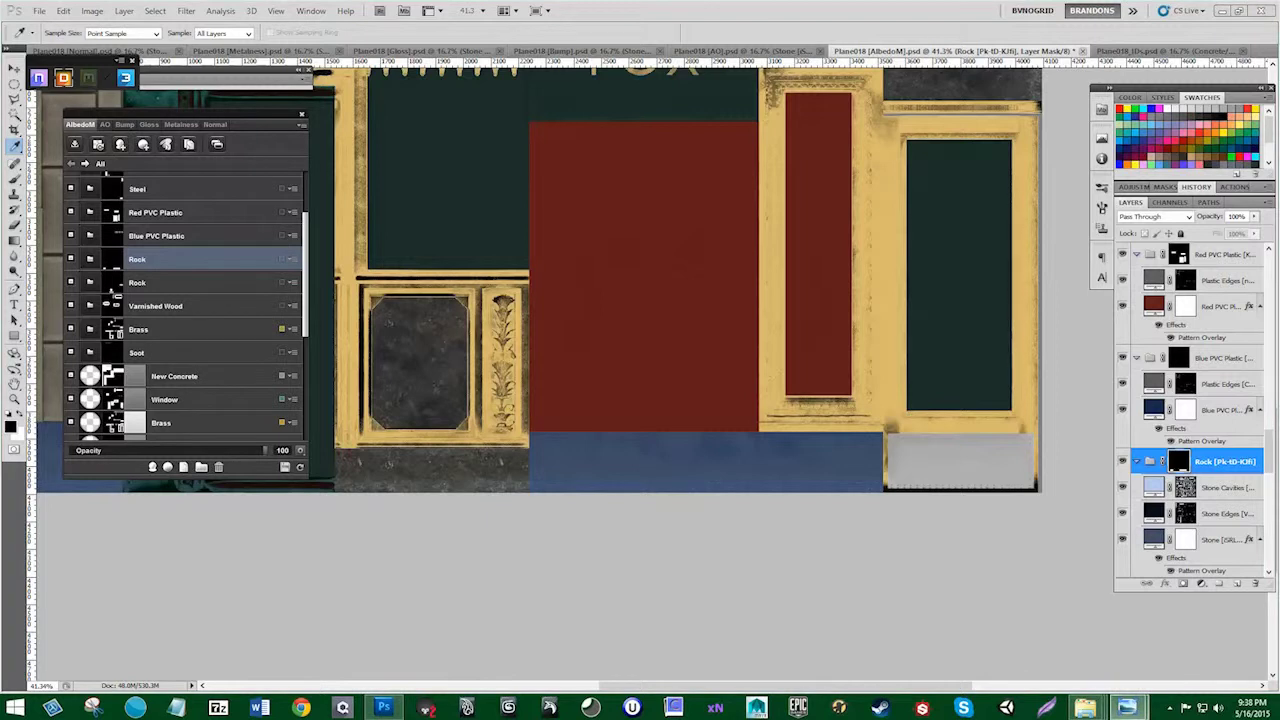
{"action": "left_click", "coordinate": [88, 281]}
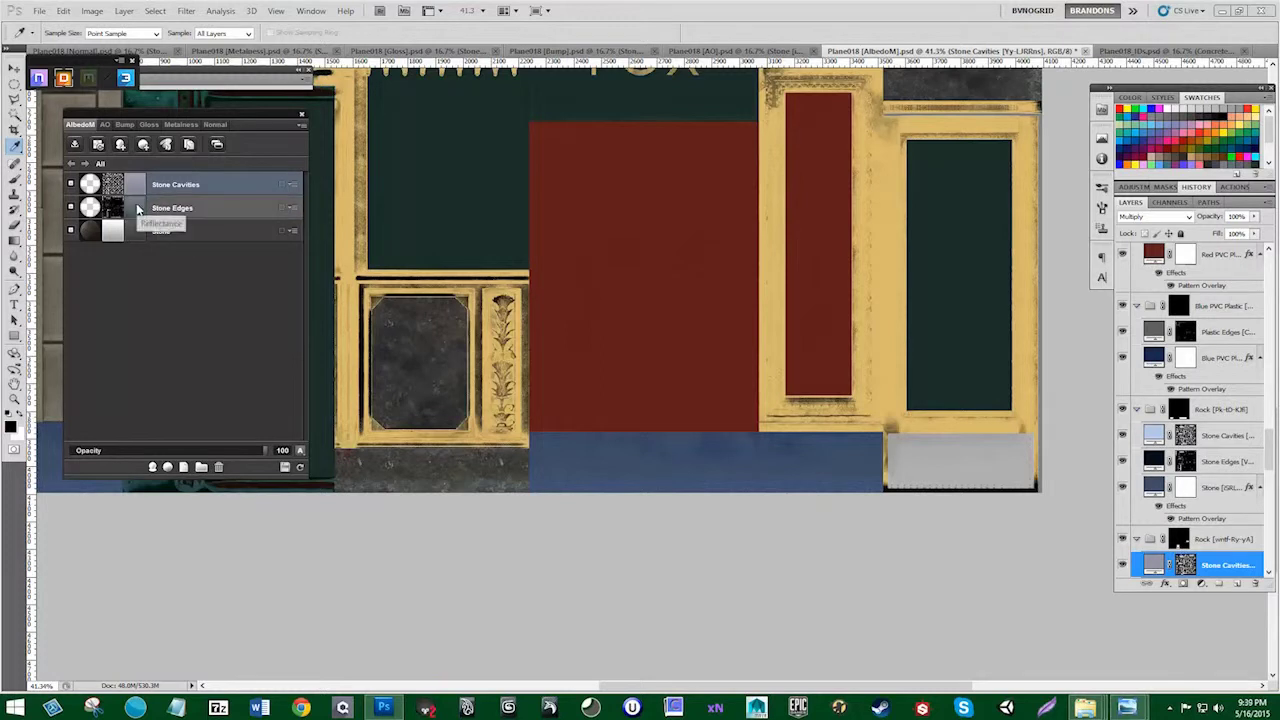
Step: Change the Stone material's color in the lower Rock group to dark blue, #2c3d64
{"action": "left_click", "coordinate": [137, 234]}
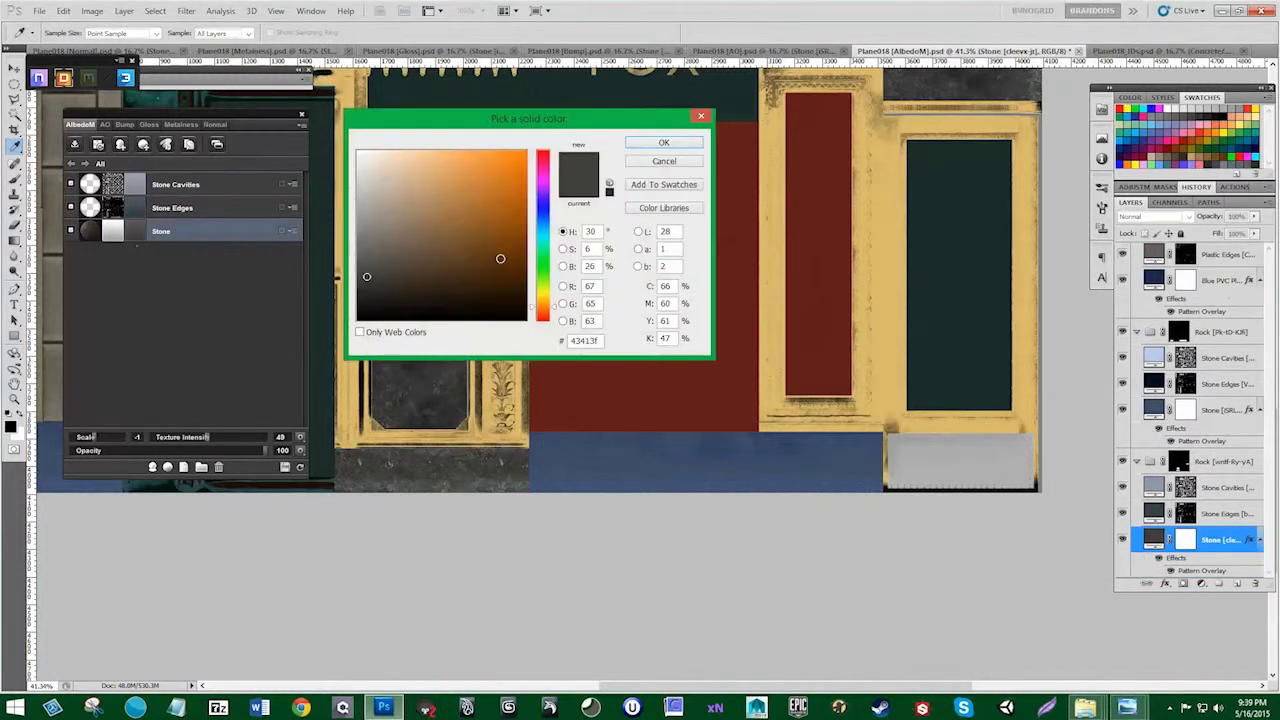
{"action": "left_click", "coordinate": [541, 220]}
{"action": "left_click", "coordinate": [510, 204]}
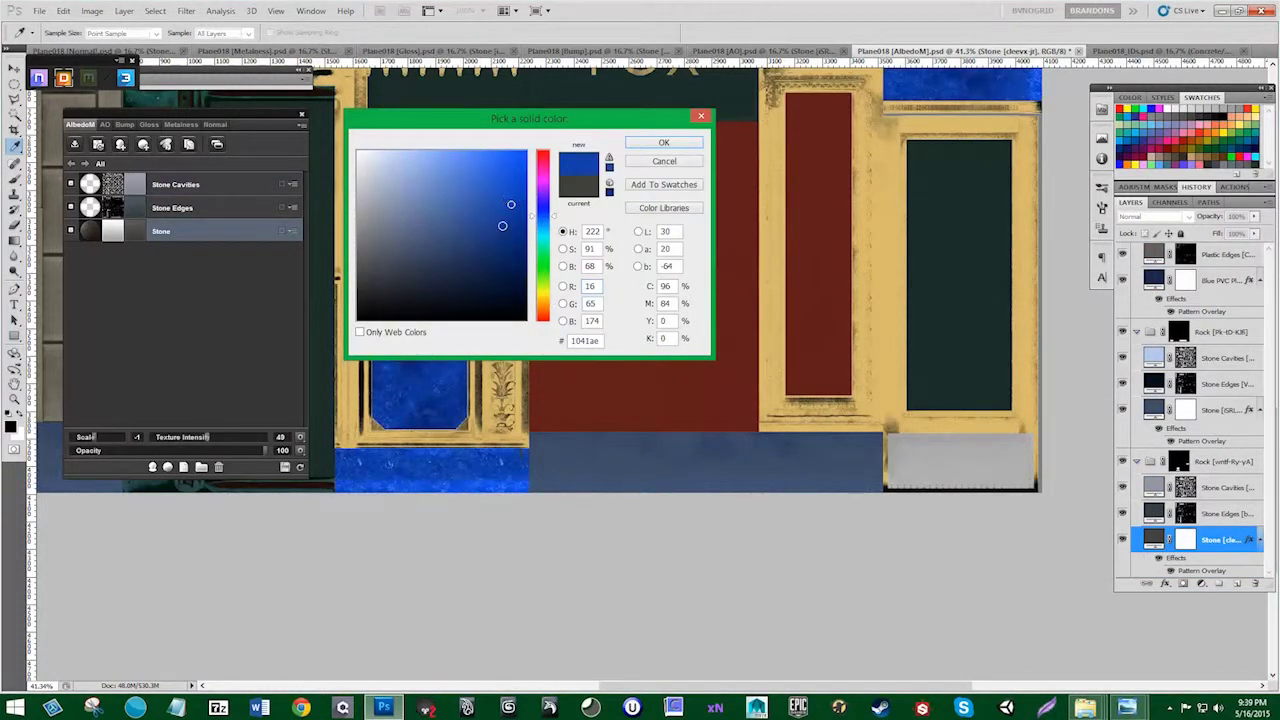
{"action": "left_click", "coordinate": [506, 274]}
{"action": "left_click", "coordinate": [461, 253]}
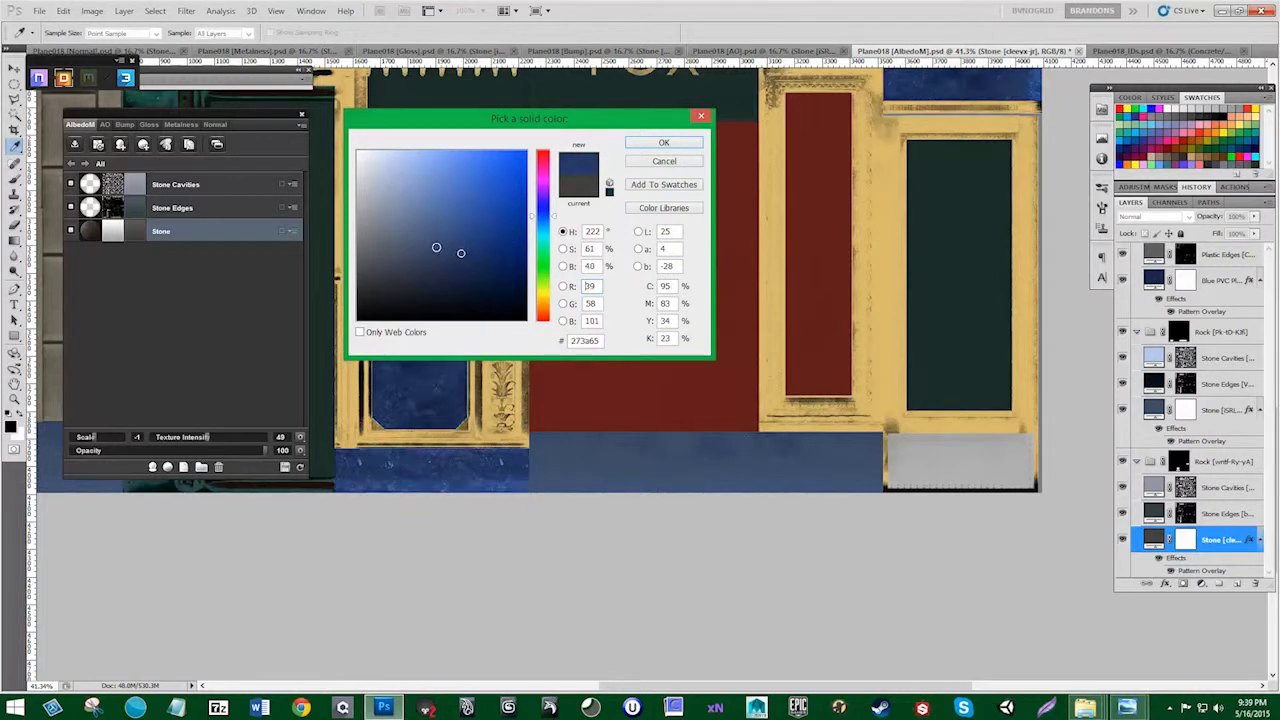
{"action": "left_click", "coordinate": [453, 254]}
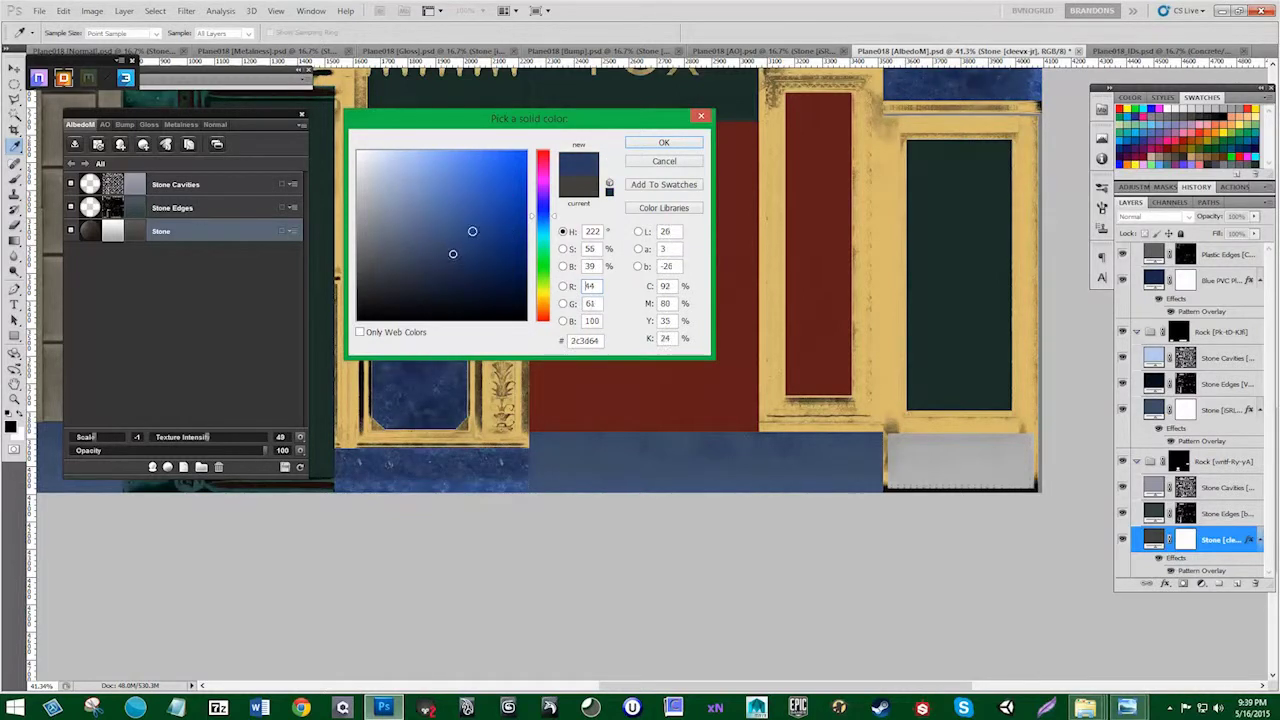
{"action": "left_click", "coordinate": [661, 150]}
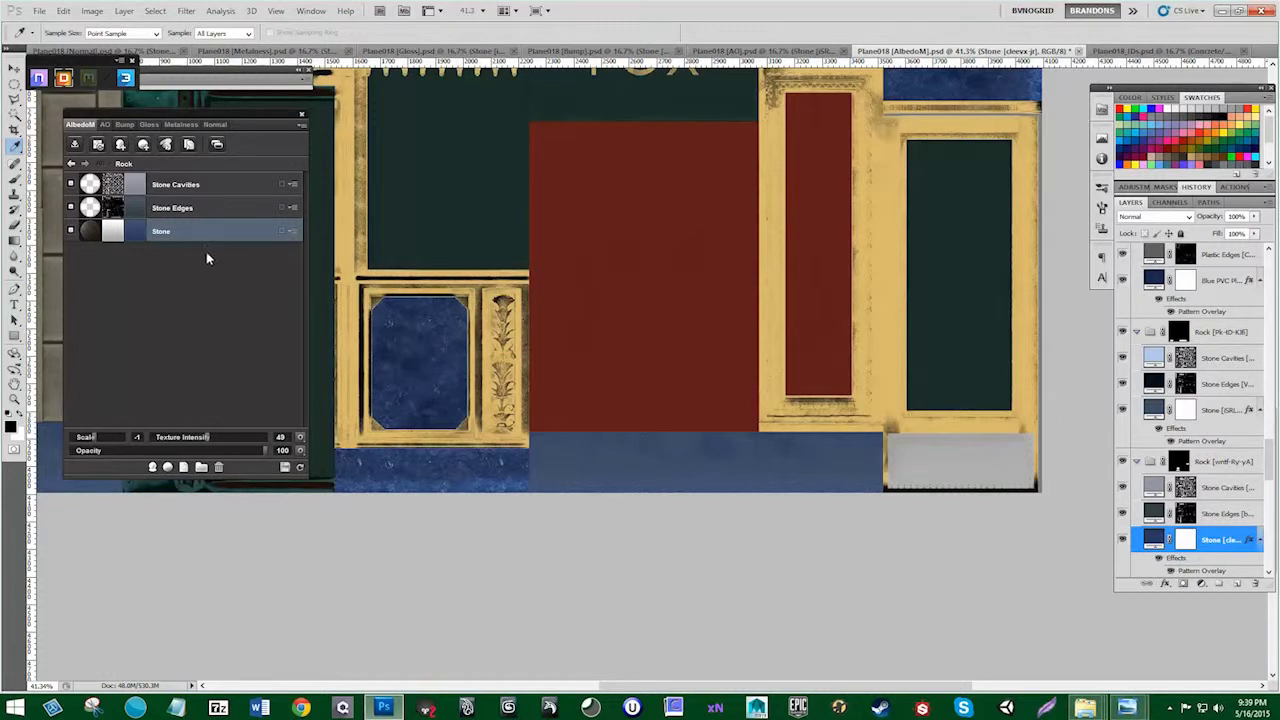
Step: Change the Stone Cavities color in the lower Rock group to light grayish blue, #adafc9
{"action": "left_click", "coordinate": [136, 186]}
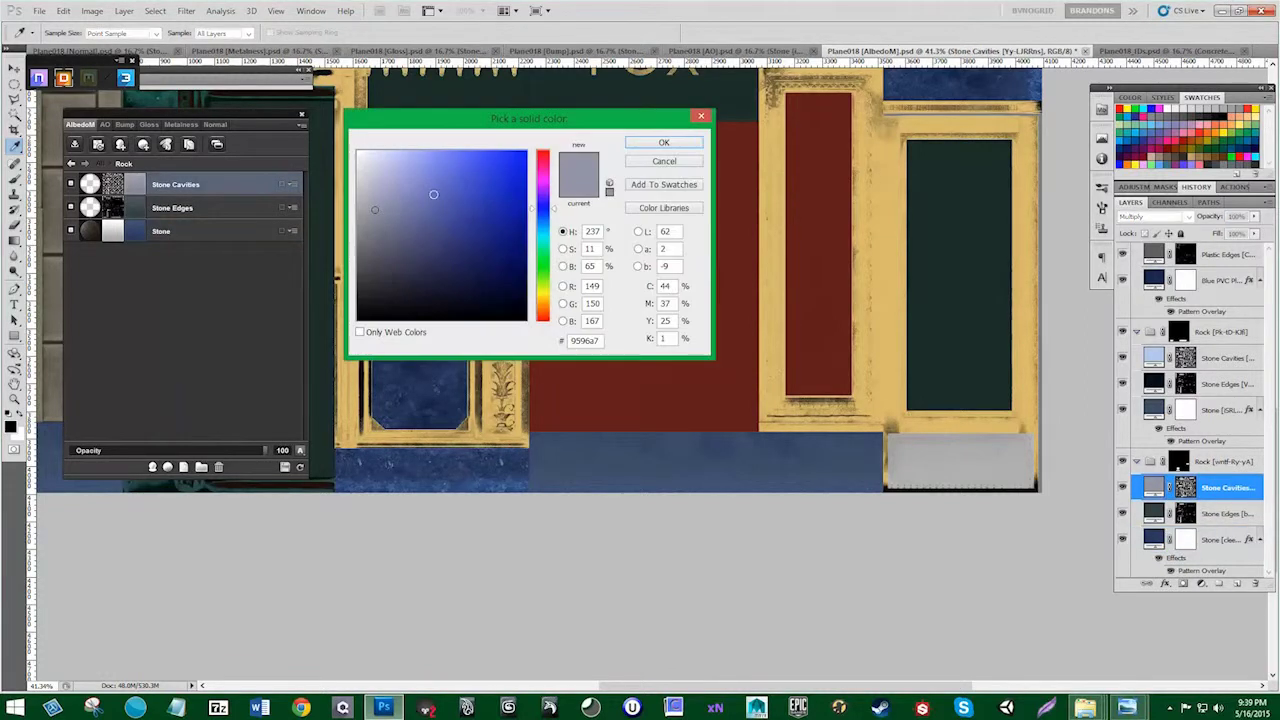
{"action": "left_click", "coordinate": [392, 195]}
{"action": "left_click", "coordinate": [379, 186]}
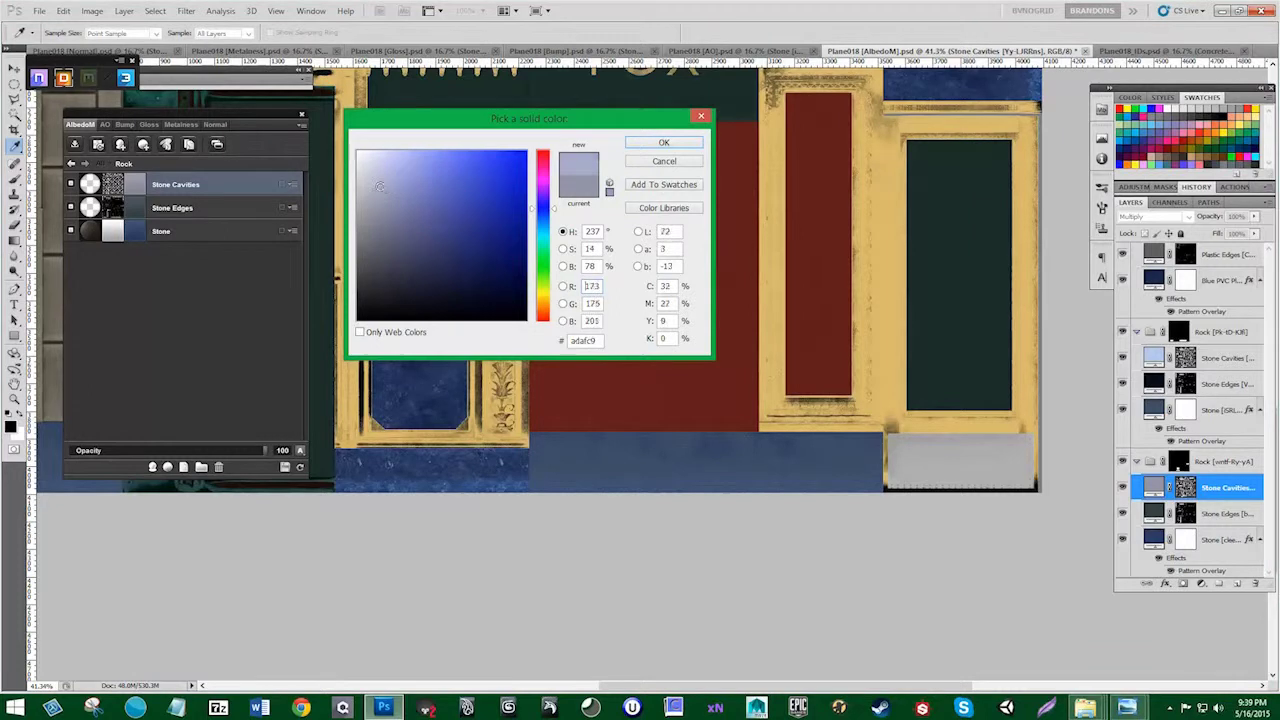
{"action": "left_click", "coordinate": [643, 145]}
Step: Change the Stone Edges color in the lower Rock group to light grayish blue, #98accd
{"action": "left_click", "coordinate": [141, 205]}
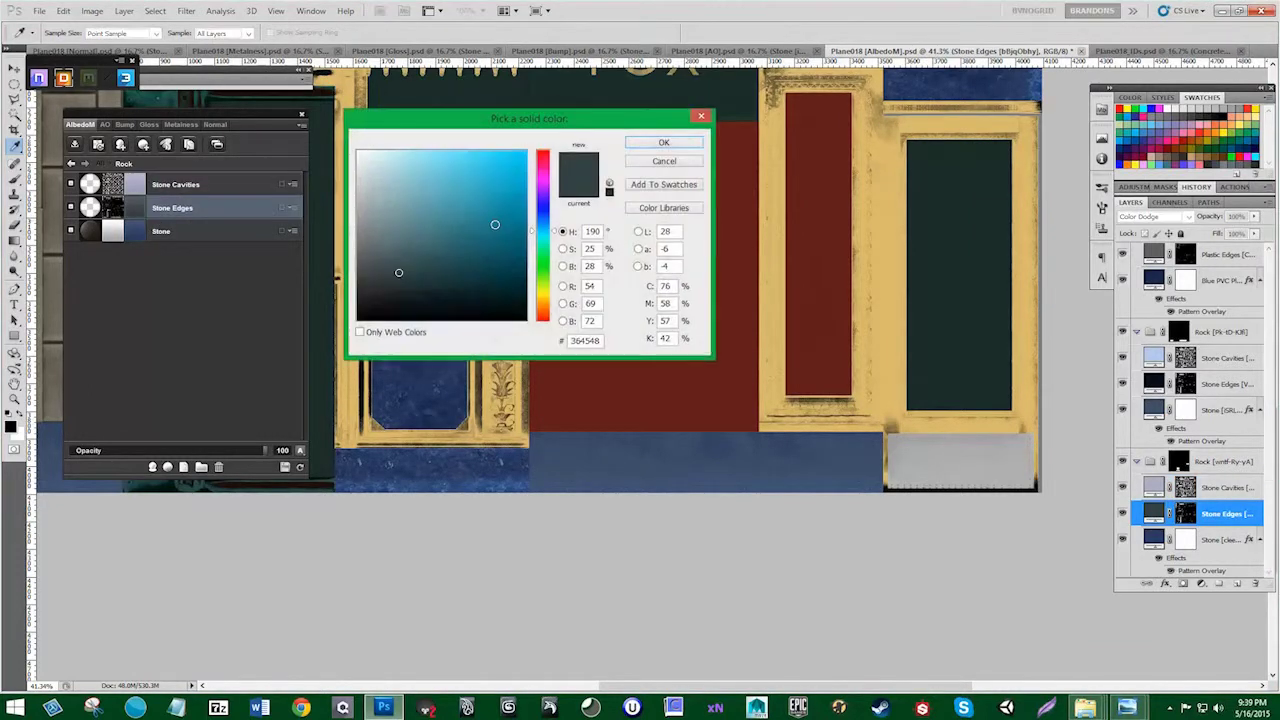
{"action": "left_click_drag", "start_coordinate": [494, 224], "coordinate": [508, 308]}
{"action": "left_click", "coordinate": [538, 219]}
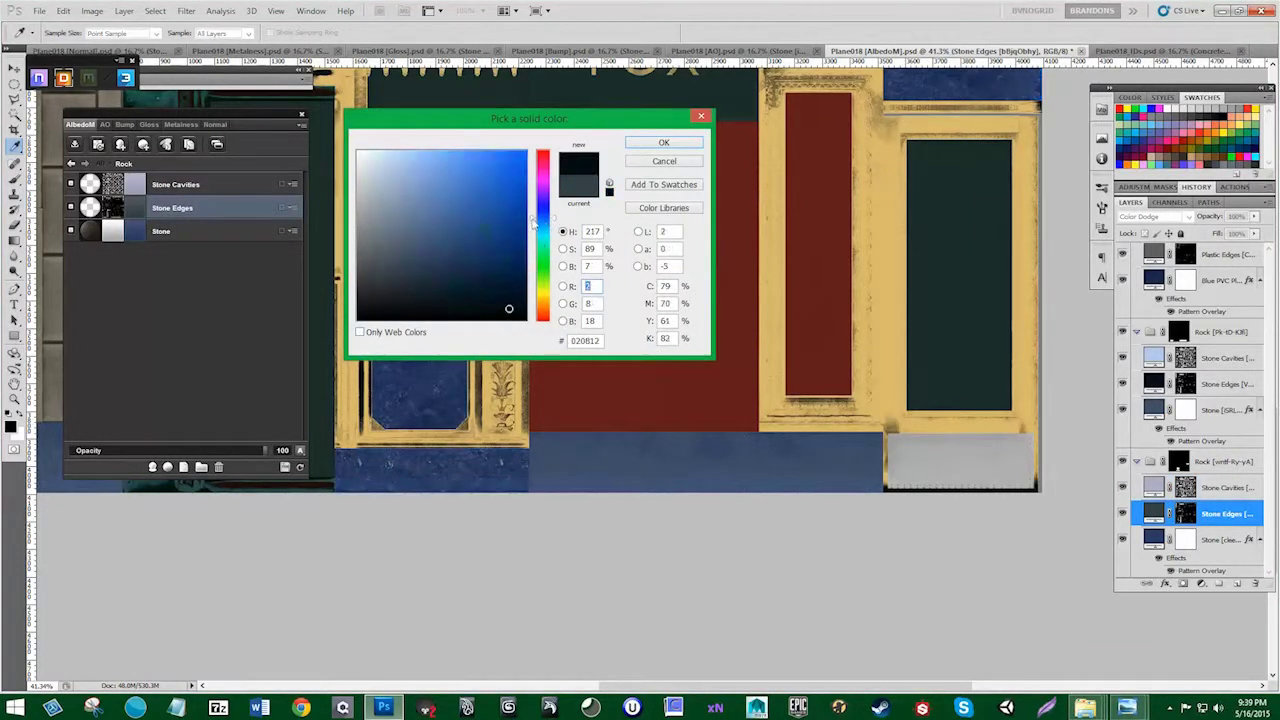
{"action": "mouse_move", "coordinate": [474, 221]}
{"action": "left_mouse_down"}
{"action": "mouse_move", "coordinate": [483, 257]}
{"action": "mouse_move", "coordinate": [465, 274]}
{"action": "mouse_move", "coordinate": [390, 199]}
{"action": "mouse_move", "coordinate": [363, 204]}
{"action": "mouse_move", "coordinate": [404, 260]}
{"action": "mouse_move", "coordinate": [441, 264]}
{"action": "left_mouse_up"}
{"action": "left_click_drag", "start_coordinate": [409, 216], "coordinate": [364, 197]}
{"action": "left_click_drag", "start_coordinate": [427, 253], "coordinate": [420, 260]}
{"action": "left_click", "coordinate": [400, 183]}
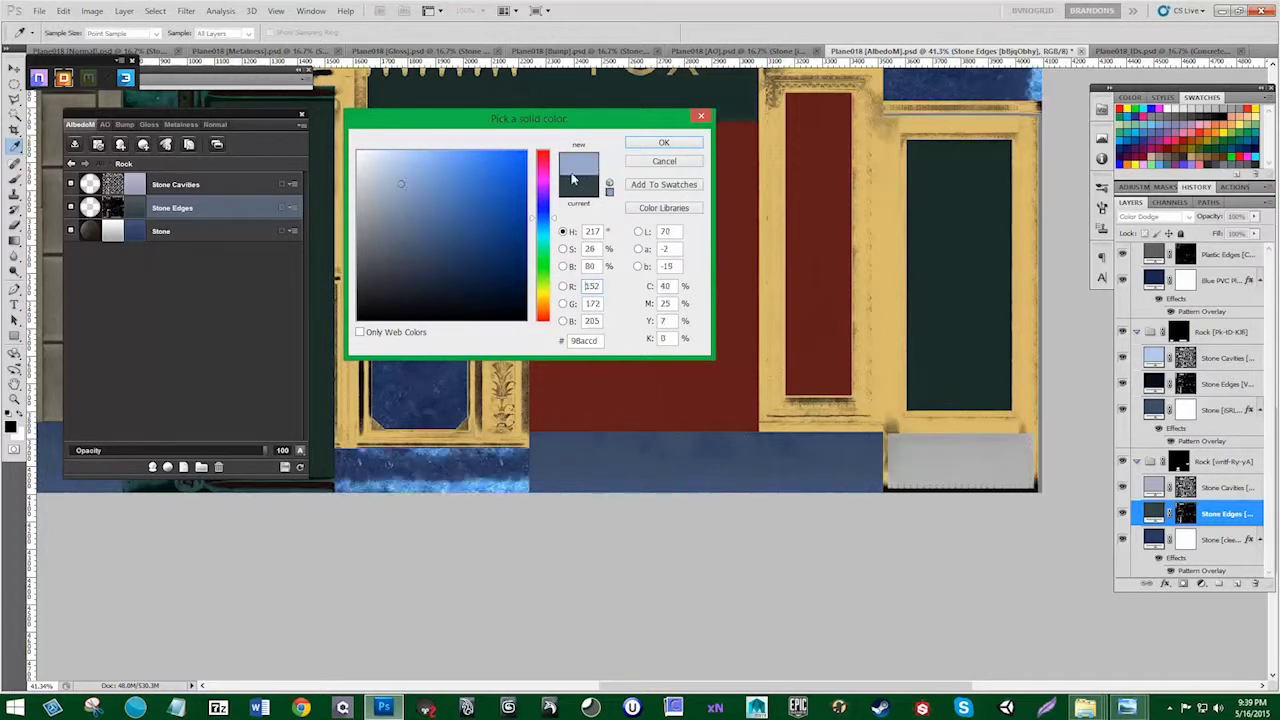
{"action": "left_click", "coordinate": [650, 145]}
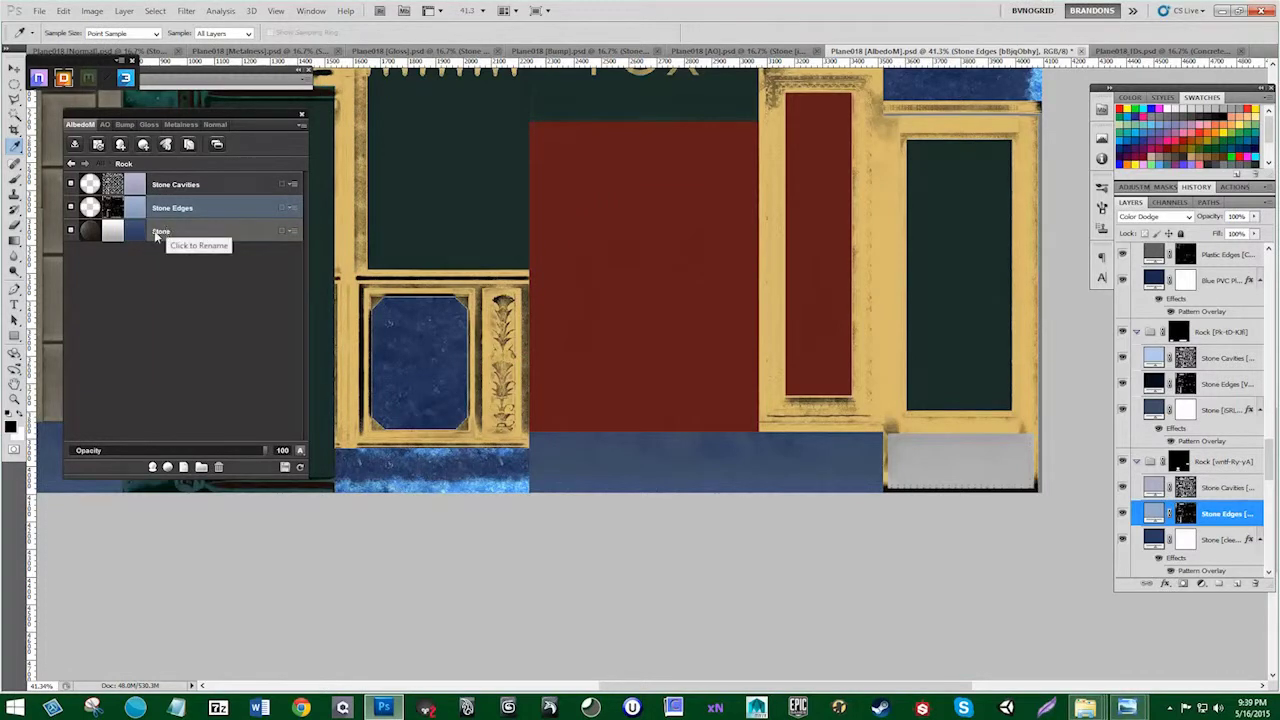
Step: Move Stone Edges below Stone in the lower Rock group and apply the Flaked Paint Heavy mask to the Stone material
{"action": "left_click_drag", "start_coordinate": [161, 207], "coordinate": [166, 238]}
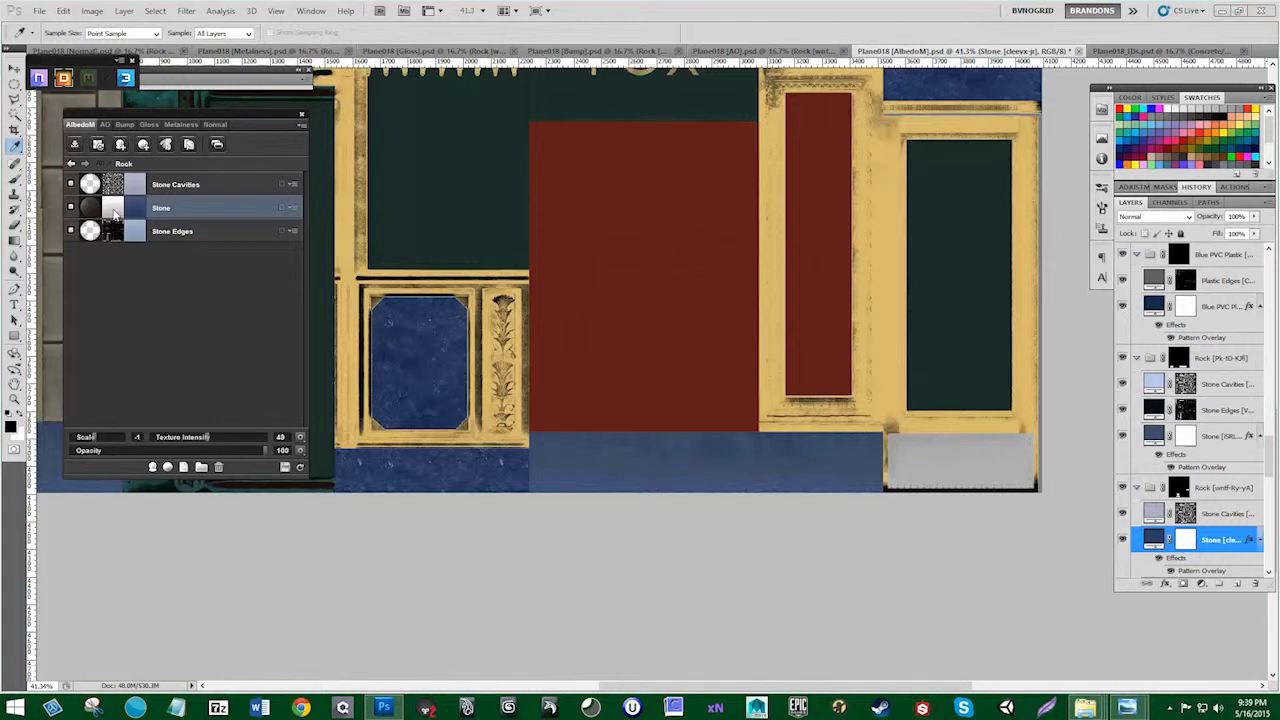
{"action": "left_click", "coordinate": [113, 209]}
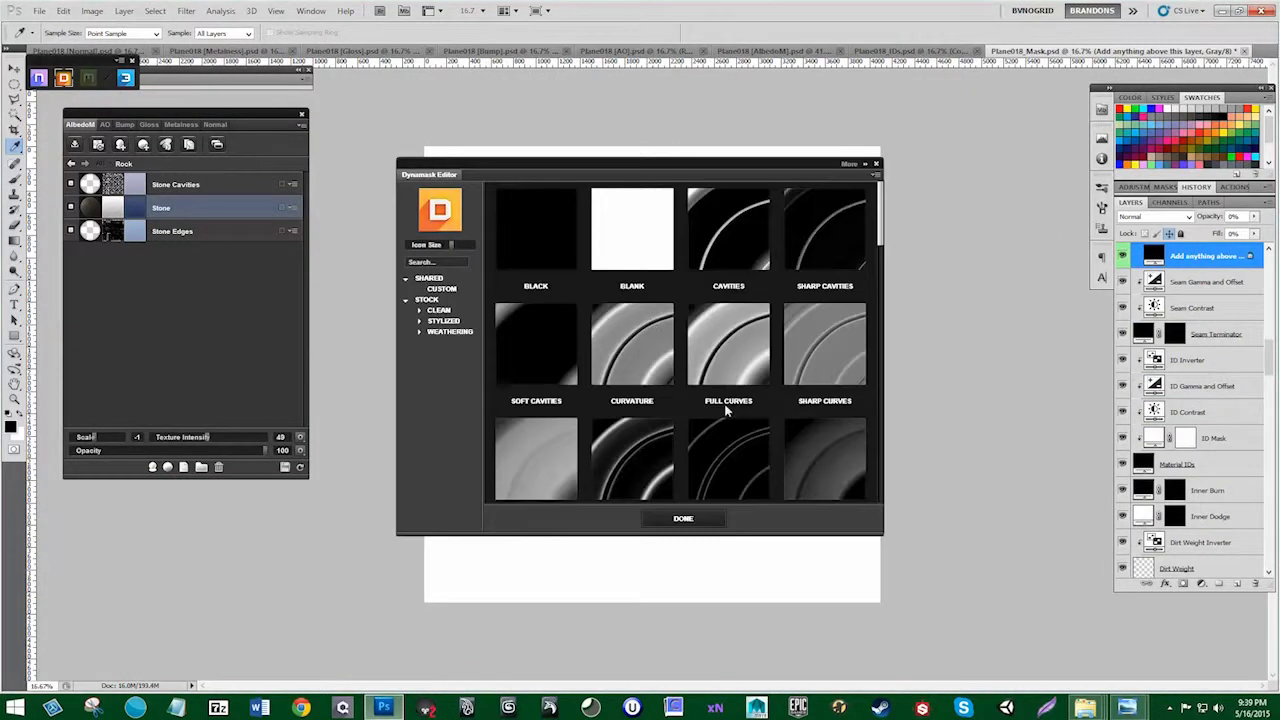
{"action": "left_click_drag", "start_coordinate": [766, 166], "coordinate": [599, 127]}
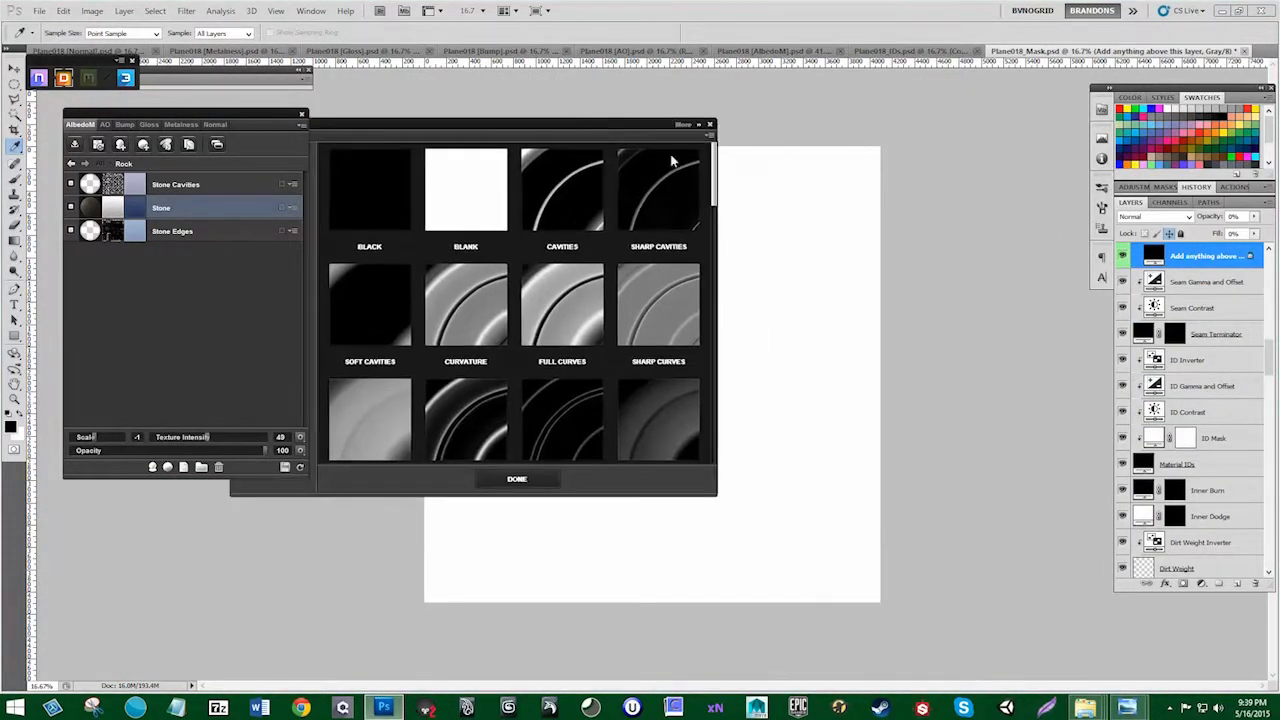
{"action": "left_click_drag", "start_coordinate": [712, 211], "coordinate": [718, 442]}
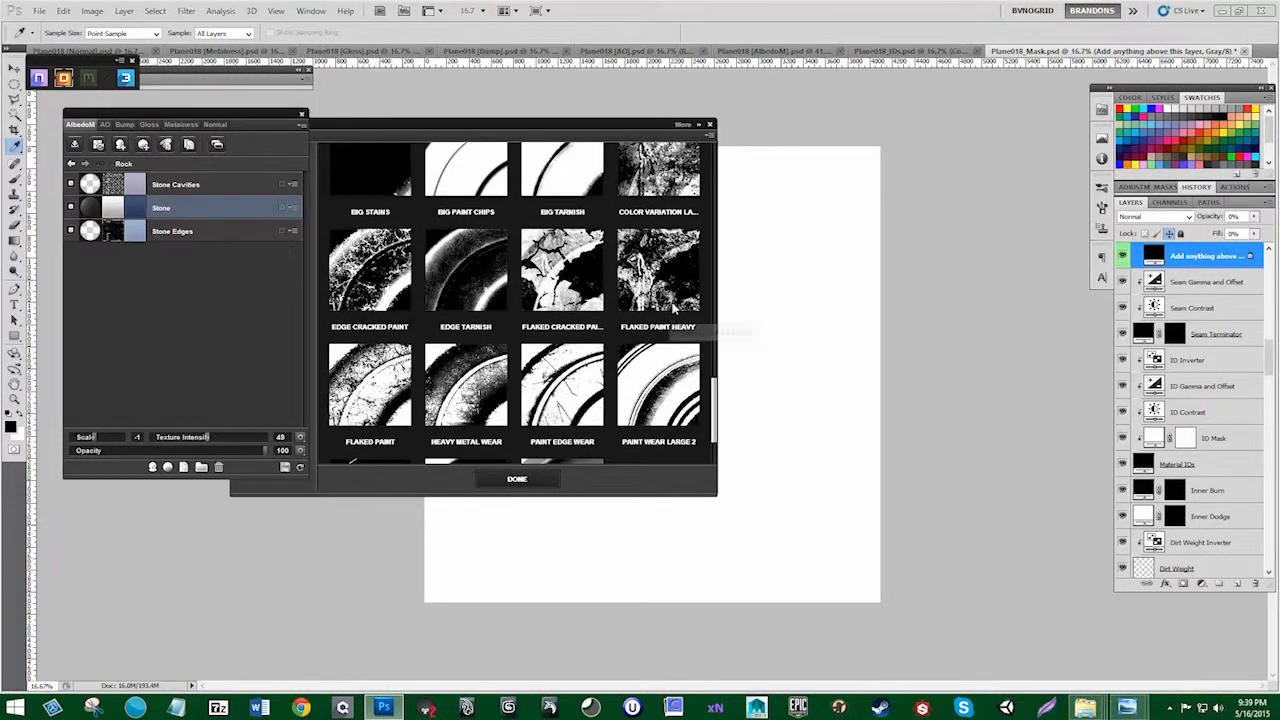
{"action": "left_click", "coordinate": [678, 310]}
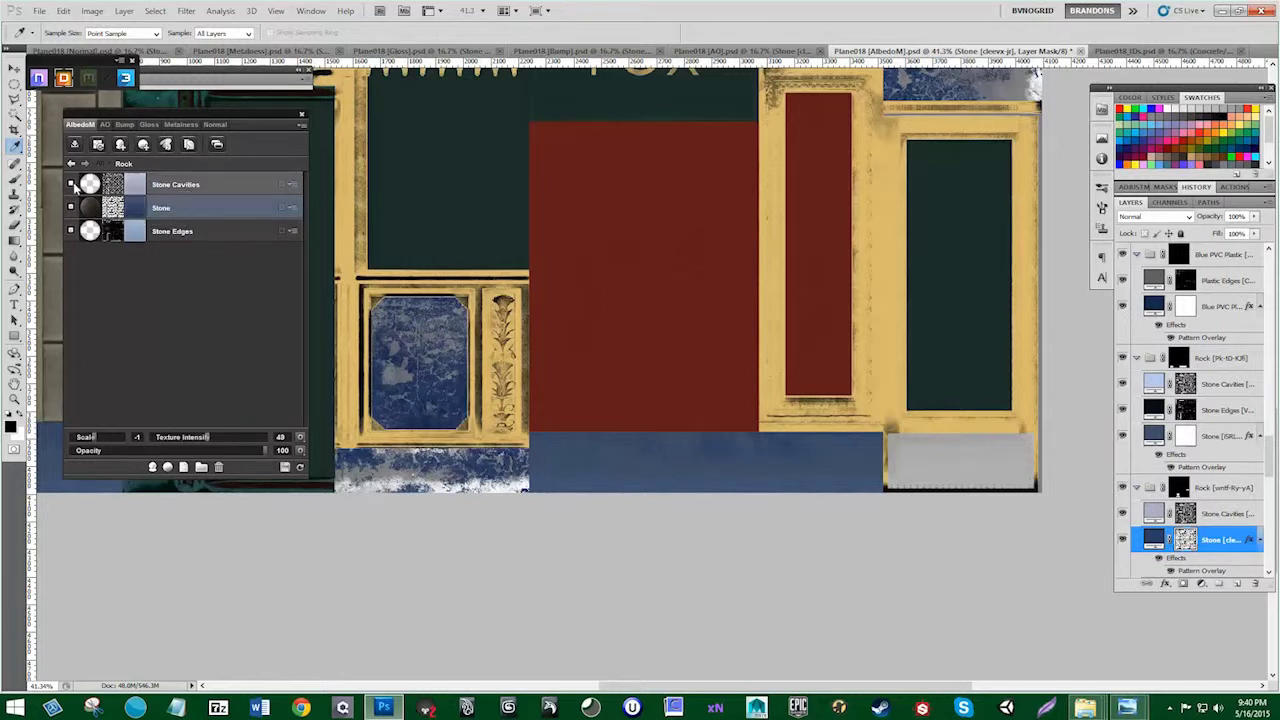
Step: Check the Stone Cavities material's visibility and change its color in the lower Rock group to deep blue, #21267e
{"action": "left_click", "coordinate": [72, 186]}
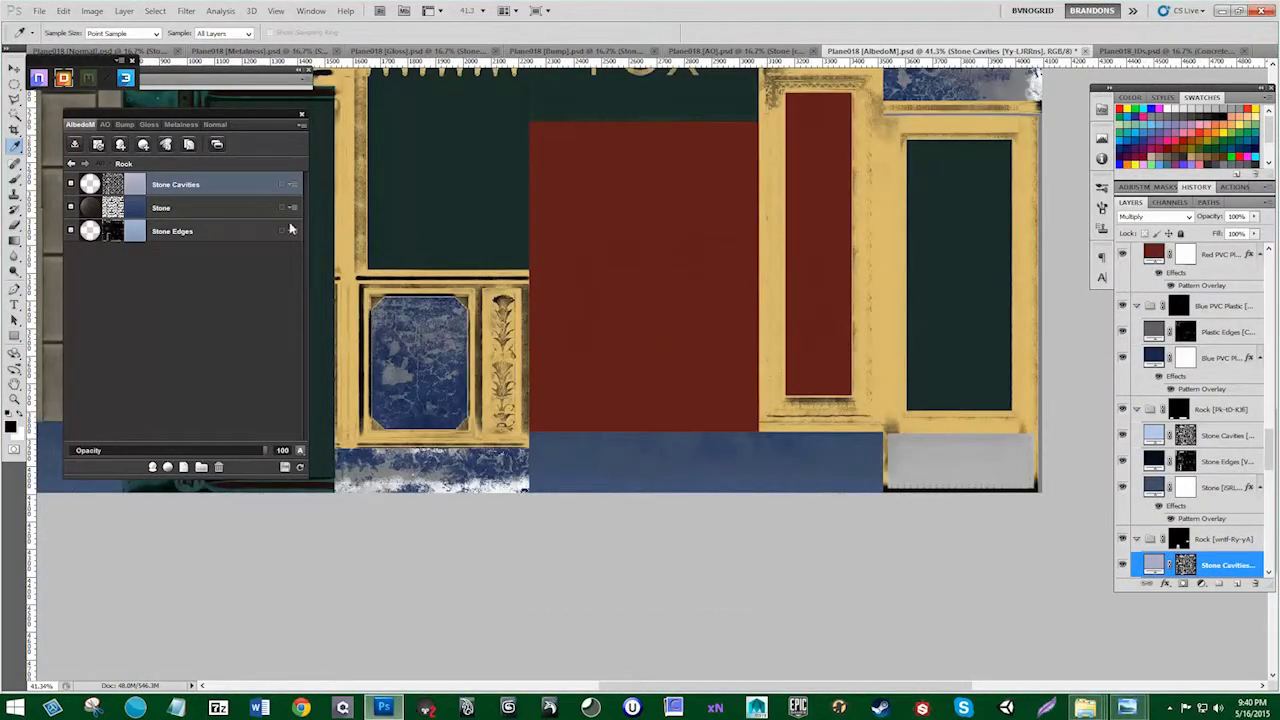
{"action": "left_click", "coordinate": [134, 184]}
{"action": "left_click", "coordinate": [482, 236]}
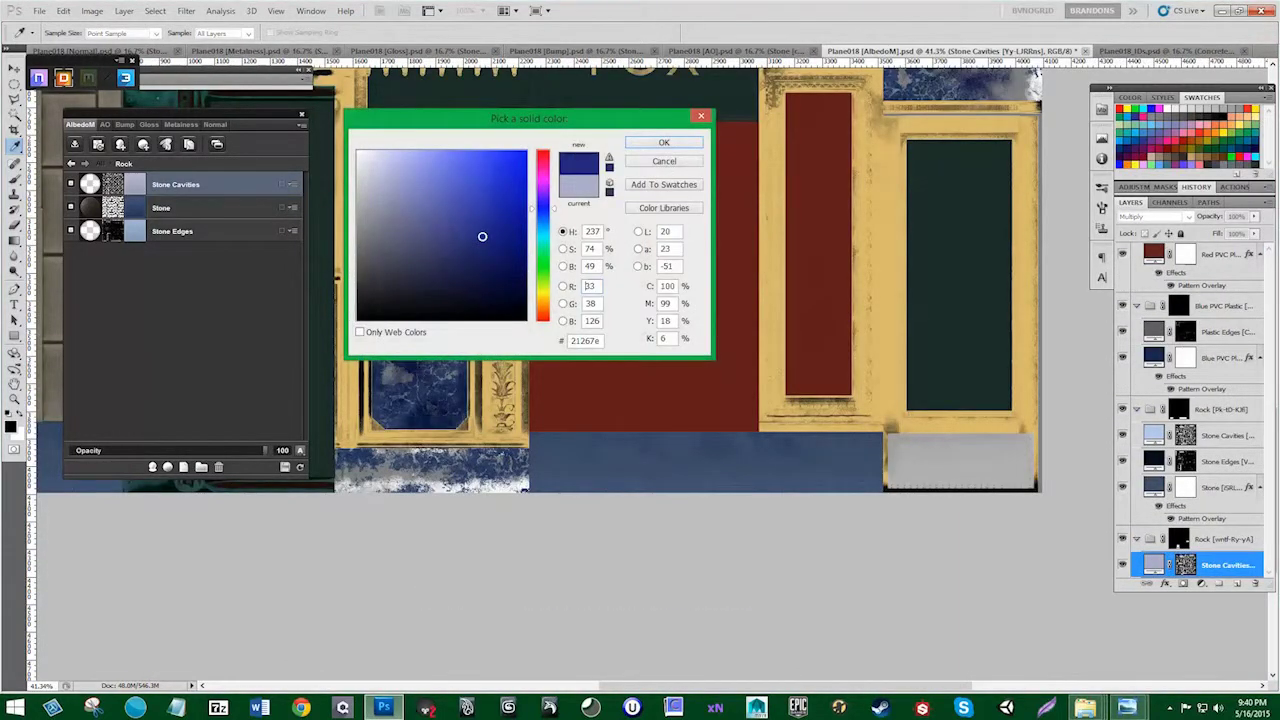
{"action": "left_click", "coordinate": [663, 142]}
Step: Darken the Stone material's color in the lower Rock group to navy blue, #21335b
{"action": "left_click", "coordinate": [165, 207]}
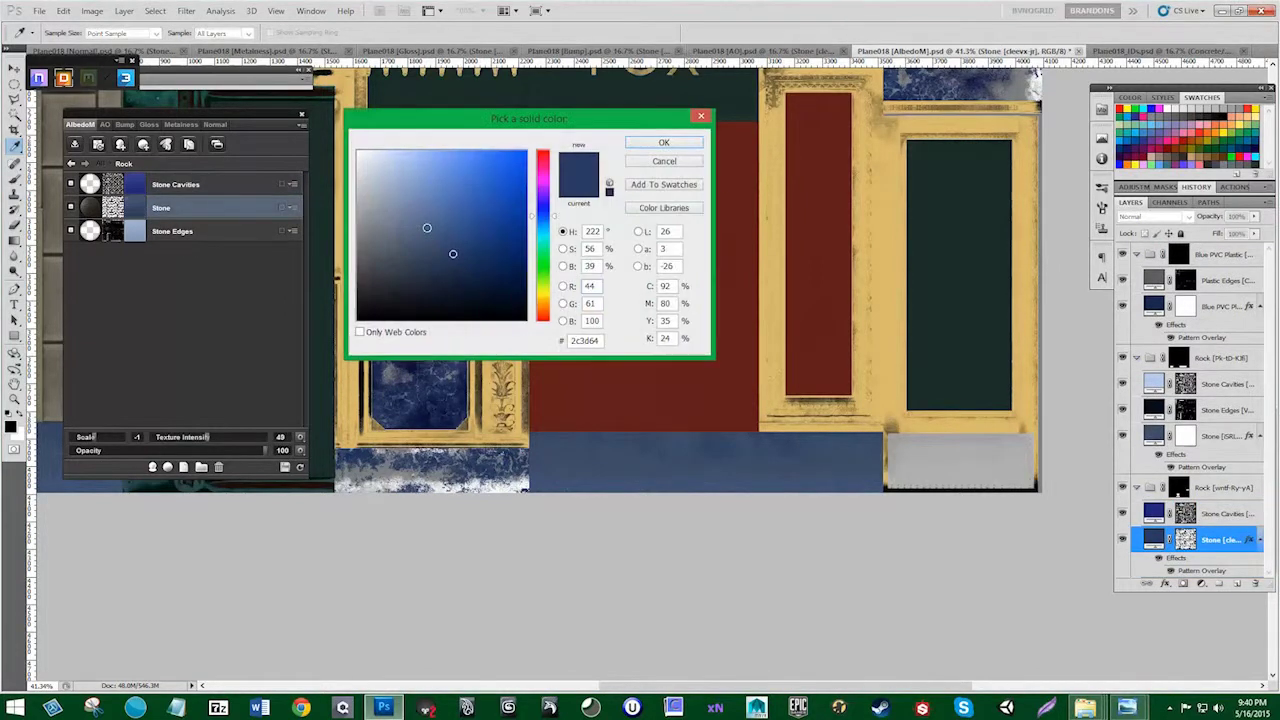
{"action": "left_click", "coordinate": [464, 272]}
{"action": "left_click", "coordinate": [464, 260]}
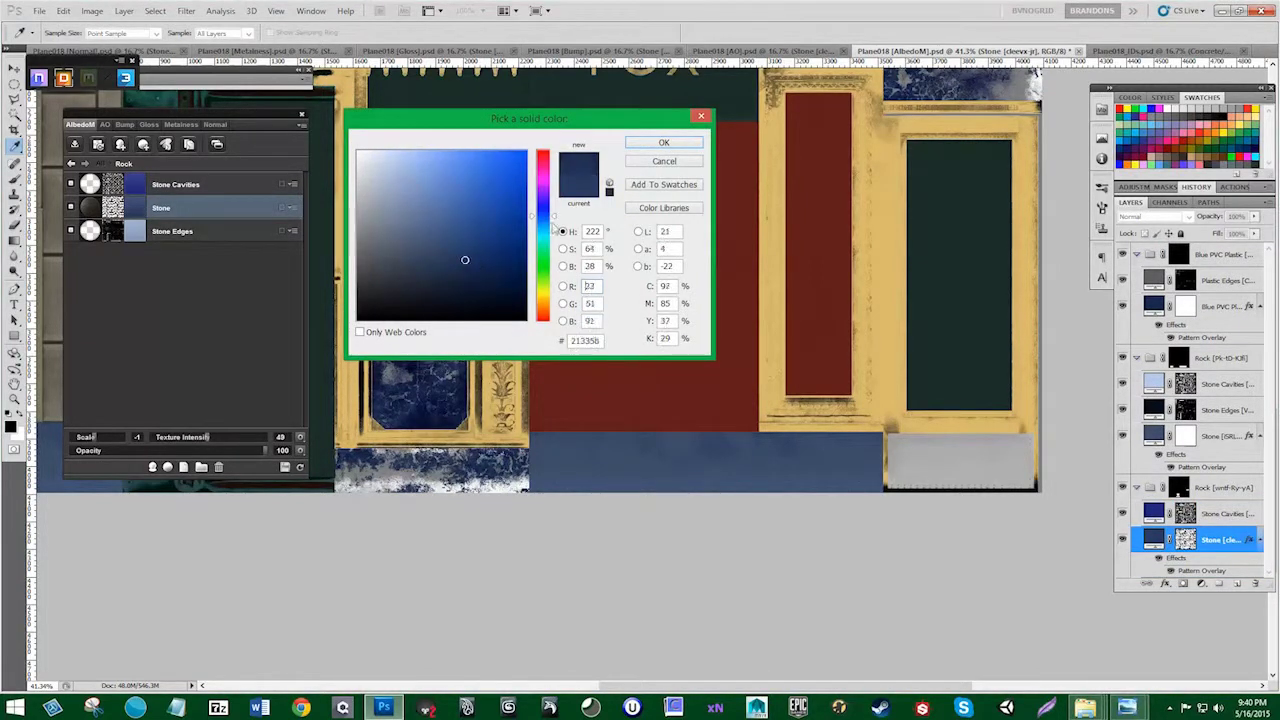
{"action": "left_click", "coordinate": [663, 142]}
Step: Change the Stone Edges color in the lower Rock group to a nearly black navy blue
{"action": "left_click", "coordinate": [163, 231]}
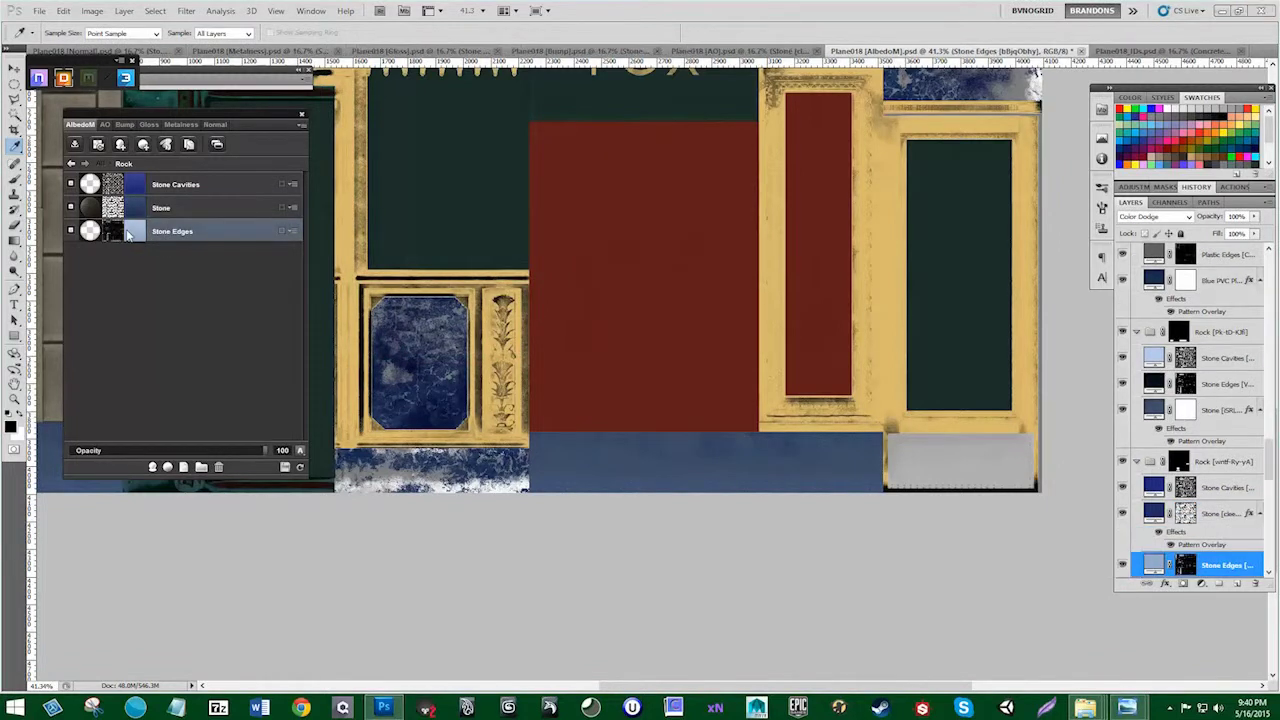
{"action": "left_click", "coordinate": [127, 231]}
{"action": "left_click_drag", "start_coordinate": [515, 309], "coordinate": [502, 298]}
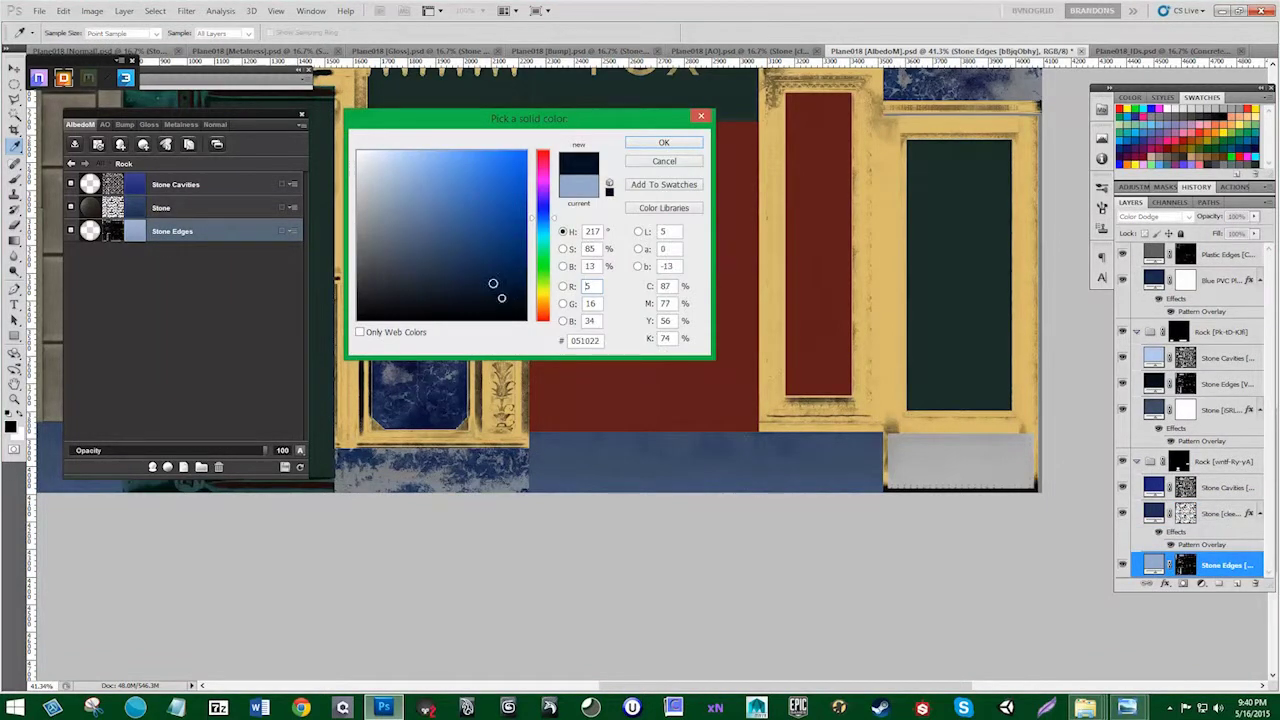
{"action": "left_click", "coordinate": [400, 271]}
{"action": "left_click", "coordinate": [497, 183]}
{"action": "left_click", "coordinate": [517, 299]}
{"action": "left_click_drag", "start_coordinate": [517, 299], "coordinate": [516, 311]}
{"action": "left_click", "coordinate": [663, 143]}
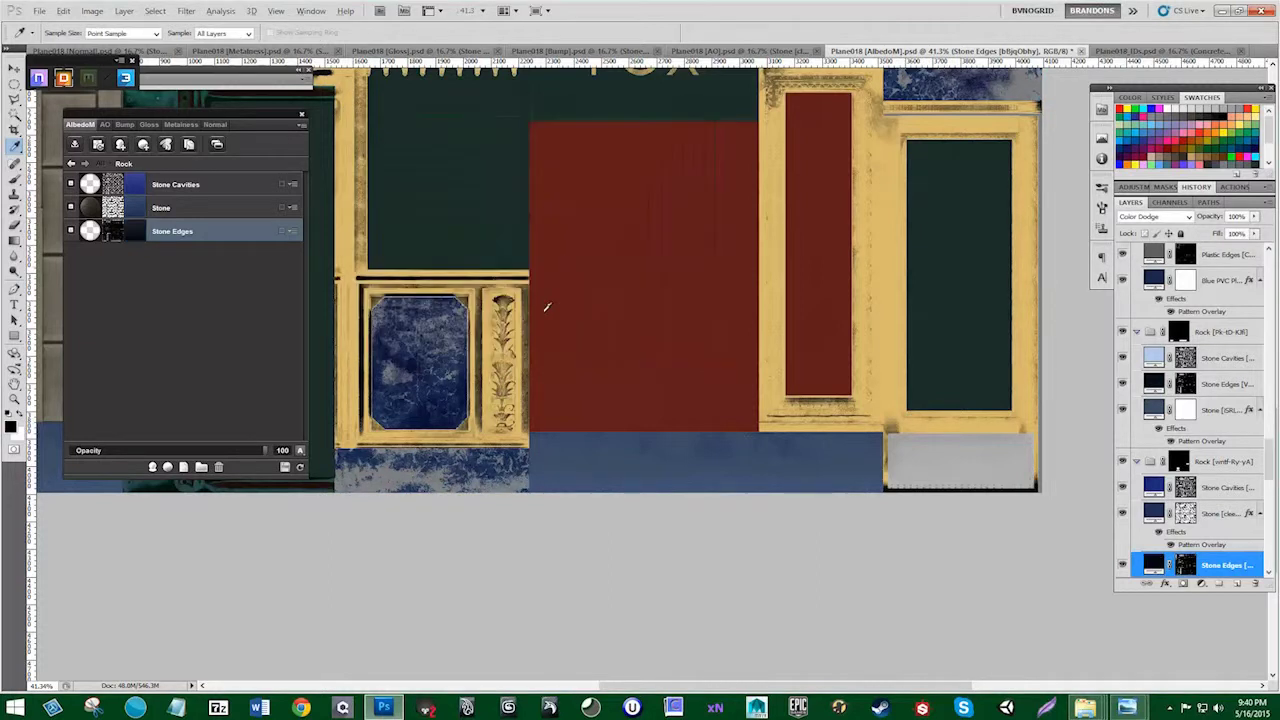
Step: Inspect the blue stone areas across the facade texture, return to the full material list and open the Varnished Wood group
{"action": "scroll", "coordinate": [545, 305], "scroll_direction": "up", "scroll_amount": 4}
{"action": "scroll", "coordinate": [545, 298], "scroll_direction": "down", "scroll_amount": 8}
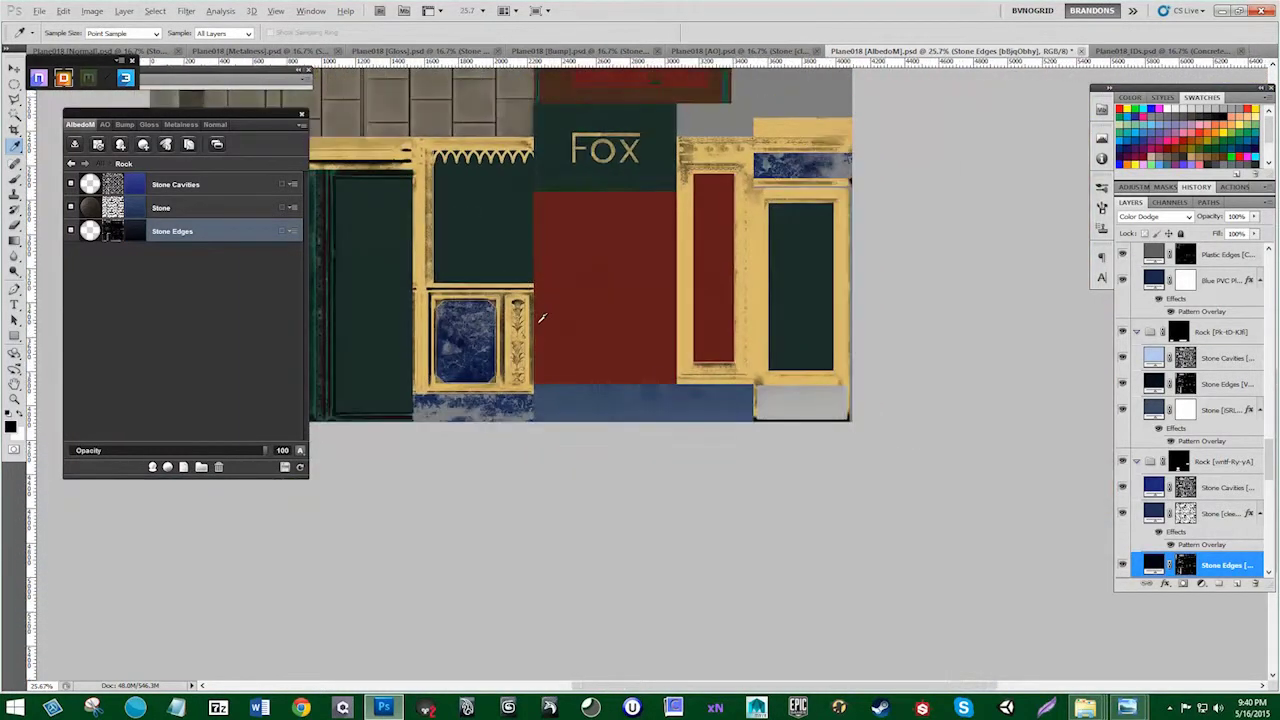
{"action": "scroll", "coordinate": [542, 318], "scroll_direction": "down", "scroll_amount": 2}
{"action": "scroll", "coordinate": [804, 533], "scroll_direction": "up", "scroll_amount": 4}
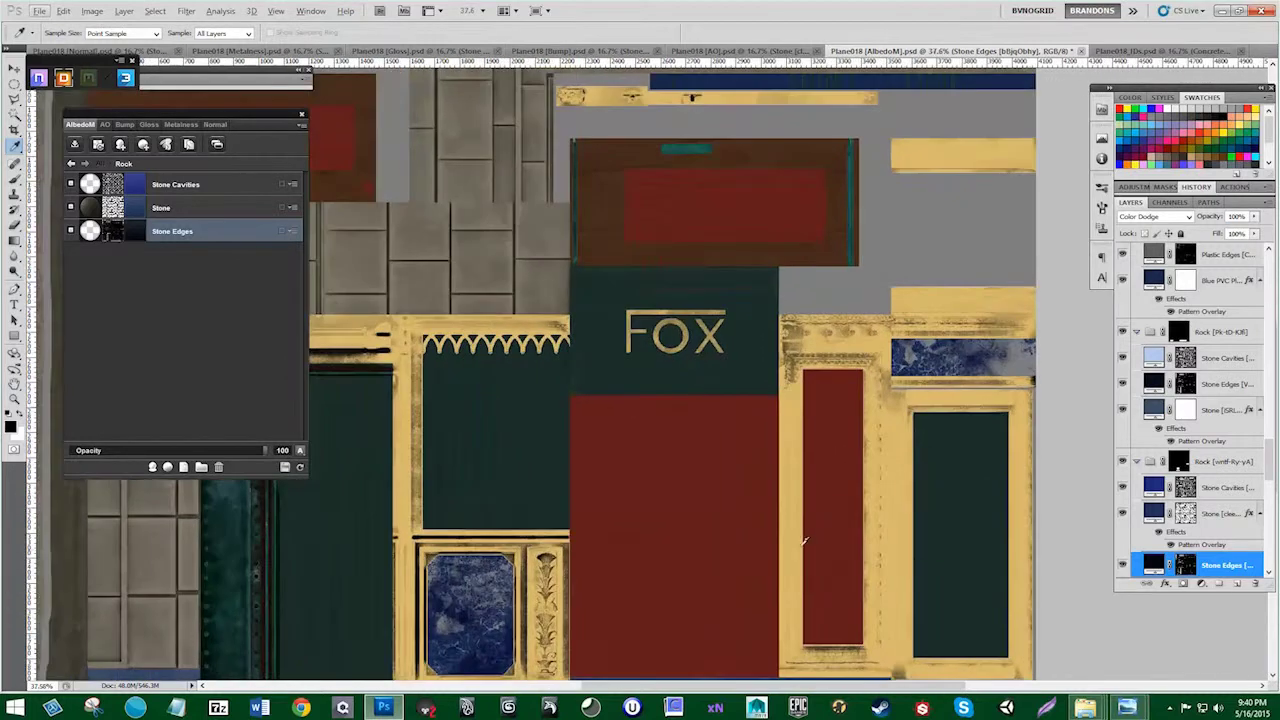
{"action": "scroll", "coordinate": [686, 418], "scroll_direction": "down", "scroll_amount": 4}
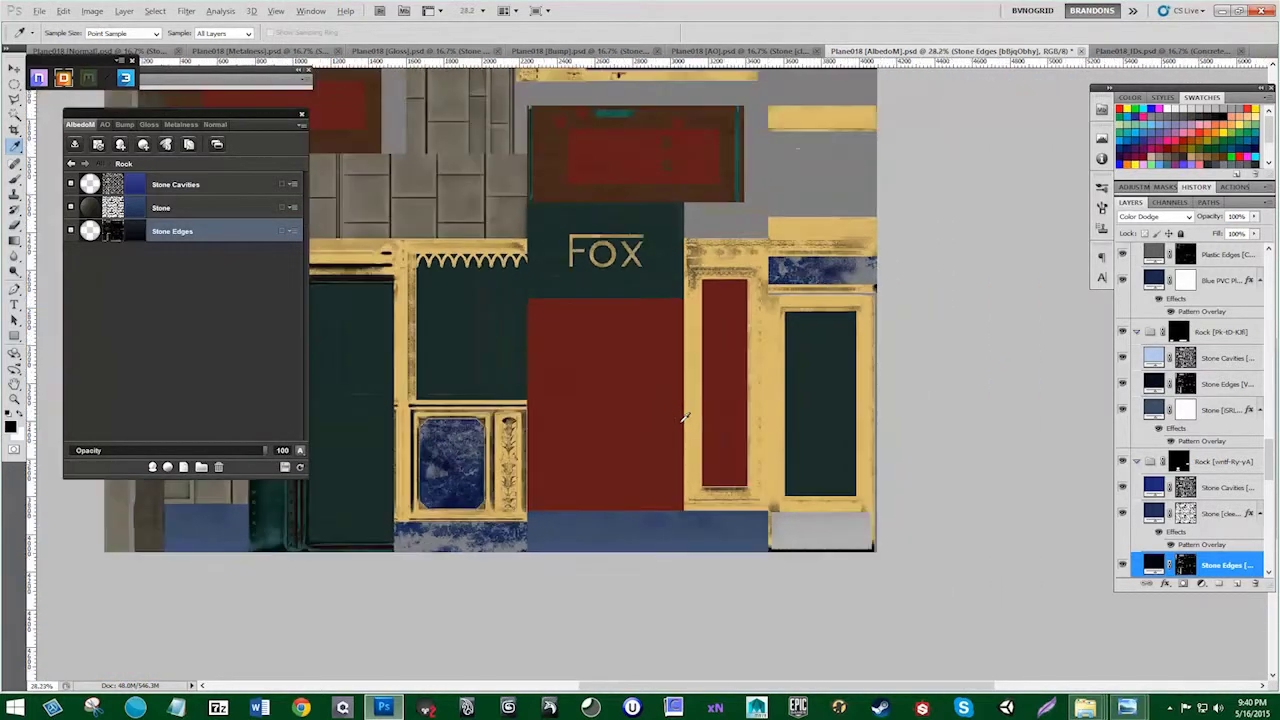
{"action": "scroll", "coordinate": [843, 519], "scroll_direction": "up", "scroll_amount": 2}
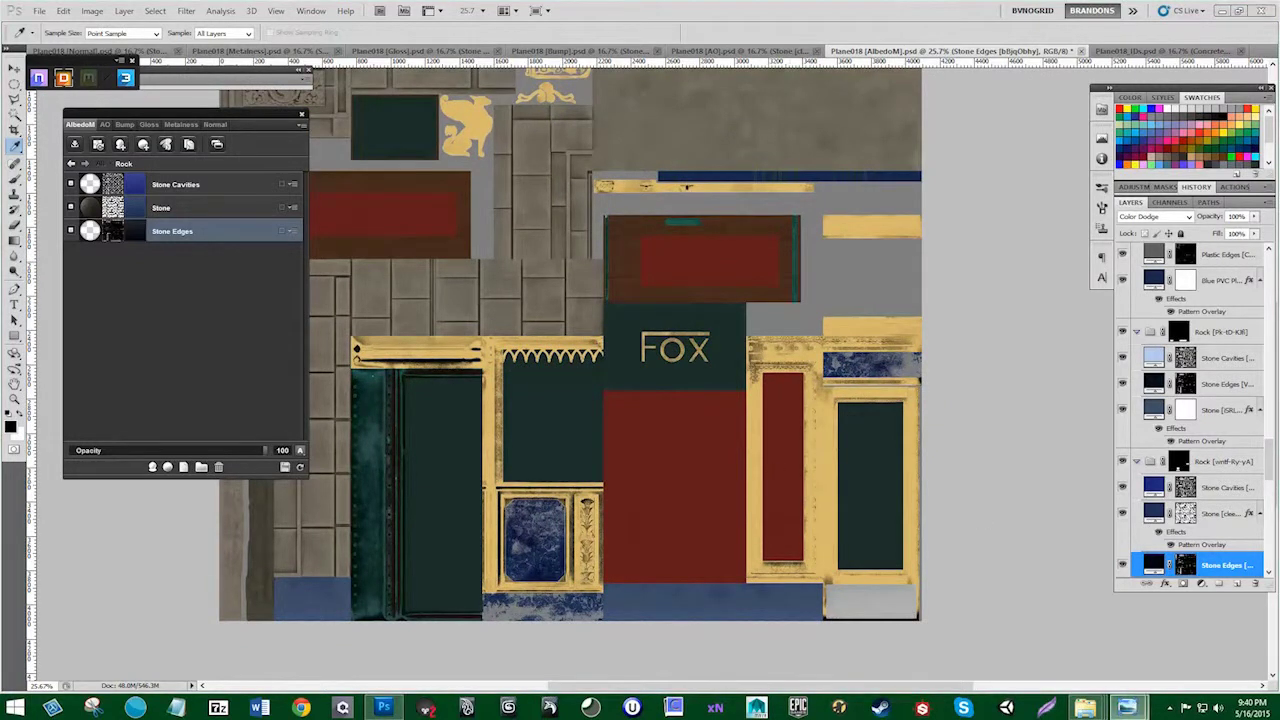
{"action": "left_click", "coordinate": [71, 163]}
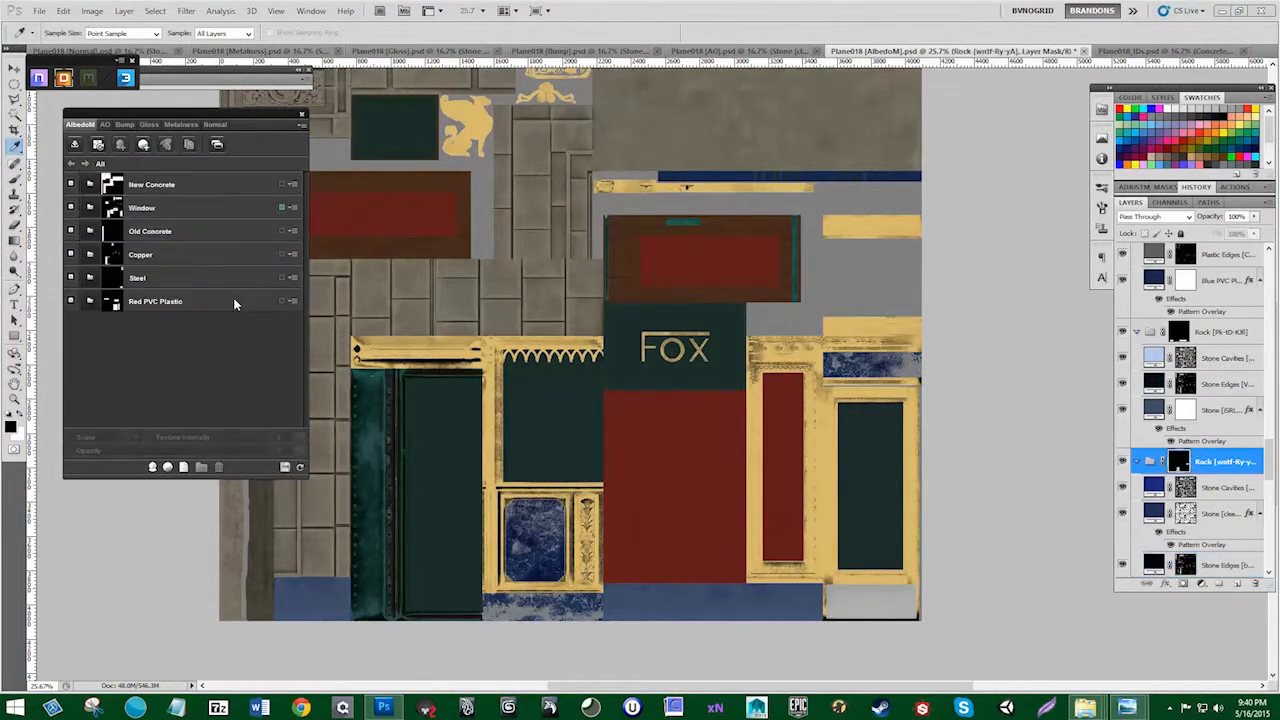
{"action": "scroll", "coordinate": [129, 300], "scroll_direction": "down", "scroll_amount": 2}
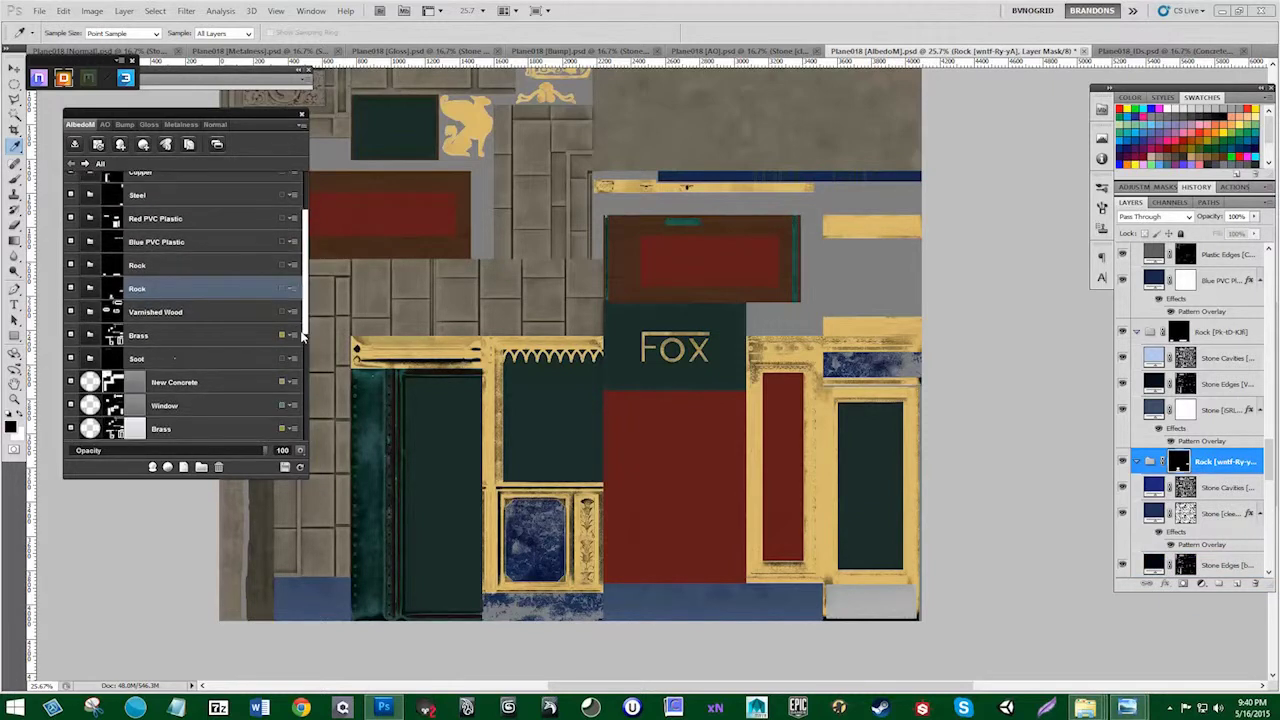
{"action": "left_click", "coordinate": [129, 298]}
{"action": "left_click", "coordinate": [91, 300]}
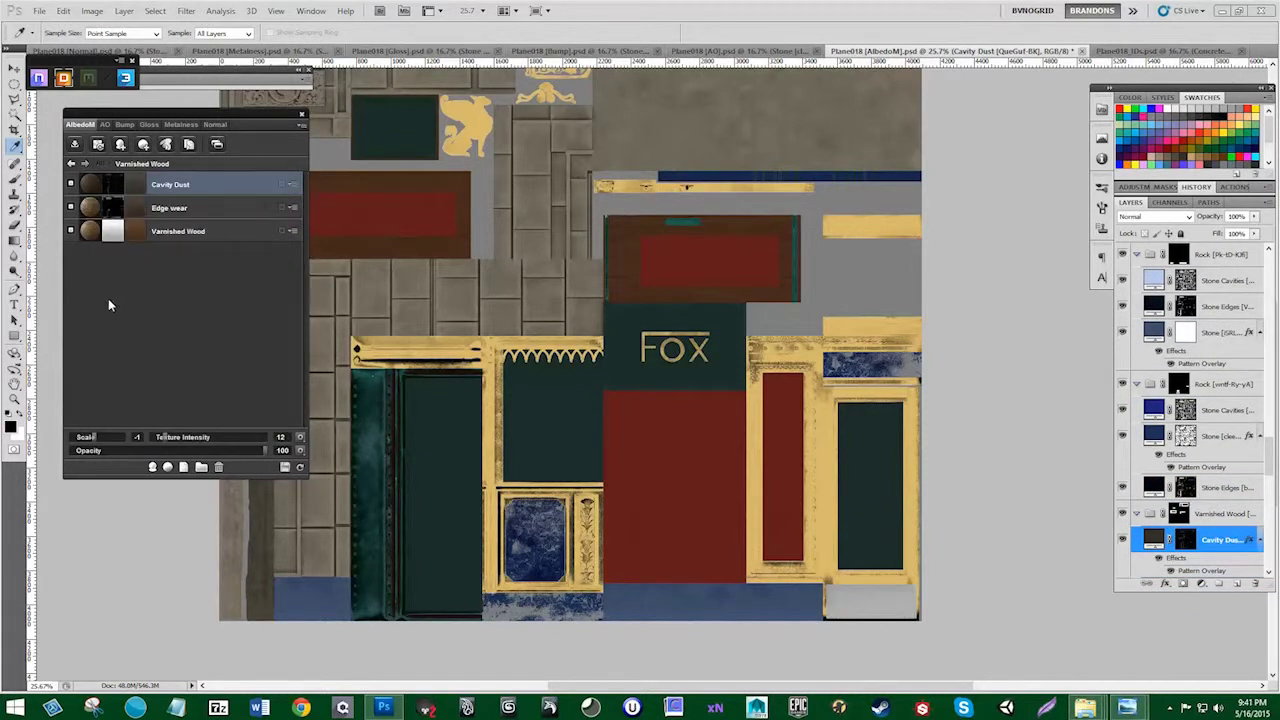
Step: Change the base Varnished Wood material's color to dark reddish brown, #4e1f12
{"action": "left_click", "coordinate": [134, 237]}
{"action": "left_click", "coordinate": [134, 237]}
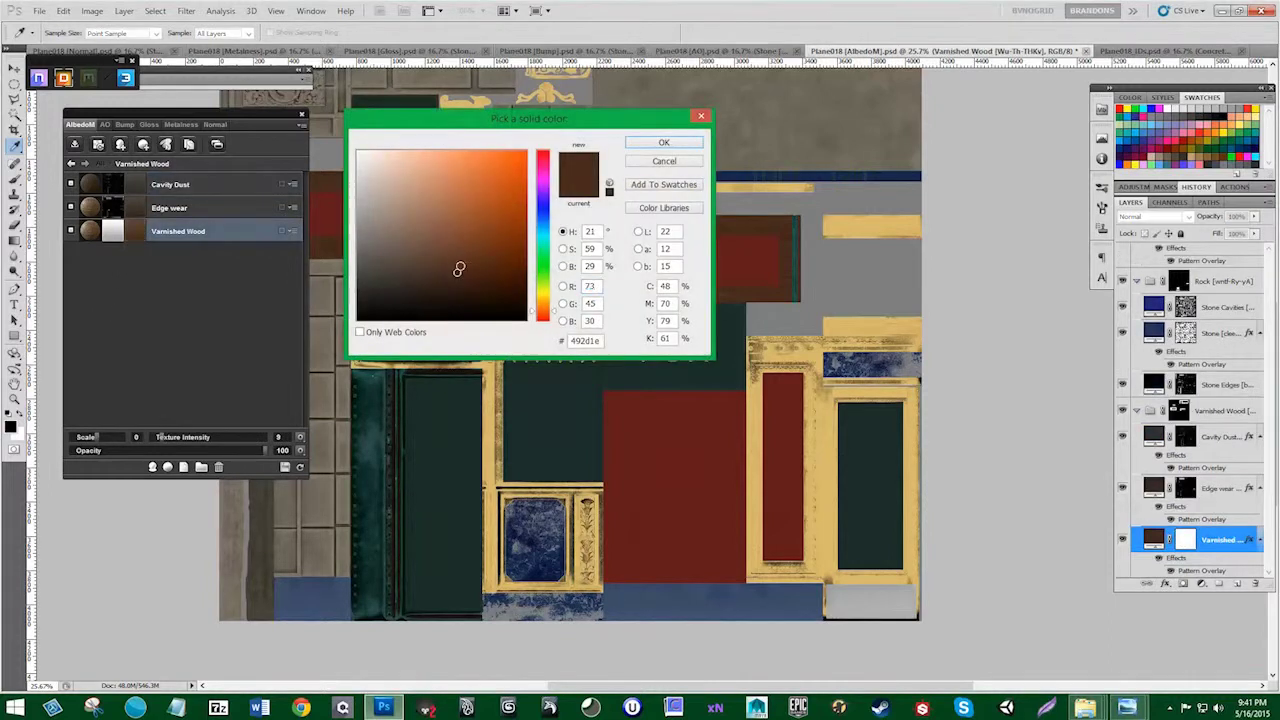
{"action": "left_click", "coordinate": [478, 259]}
{"action": "left_click_drag", "start_coordinate": [550, 311], "coordinate": [550, 316]}
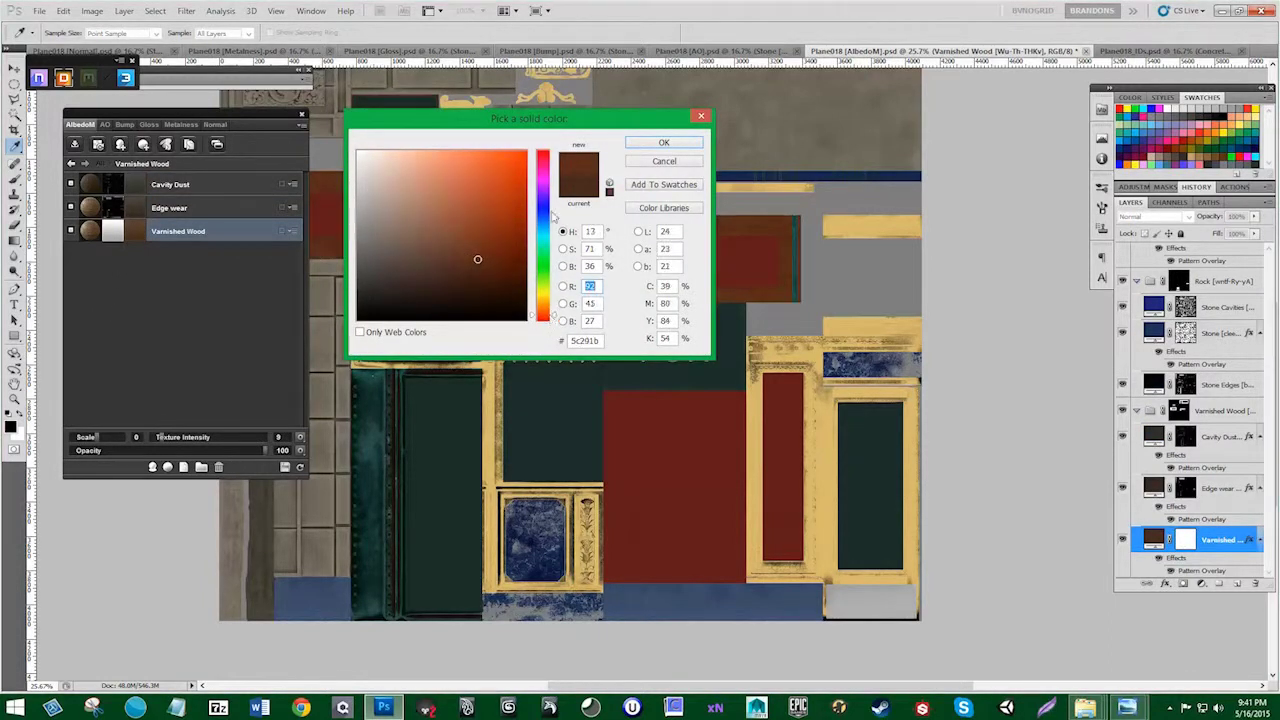
{"action": "left_click_drag", "start_coordinate": [547, 126], "coordinate": [424, 140]}
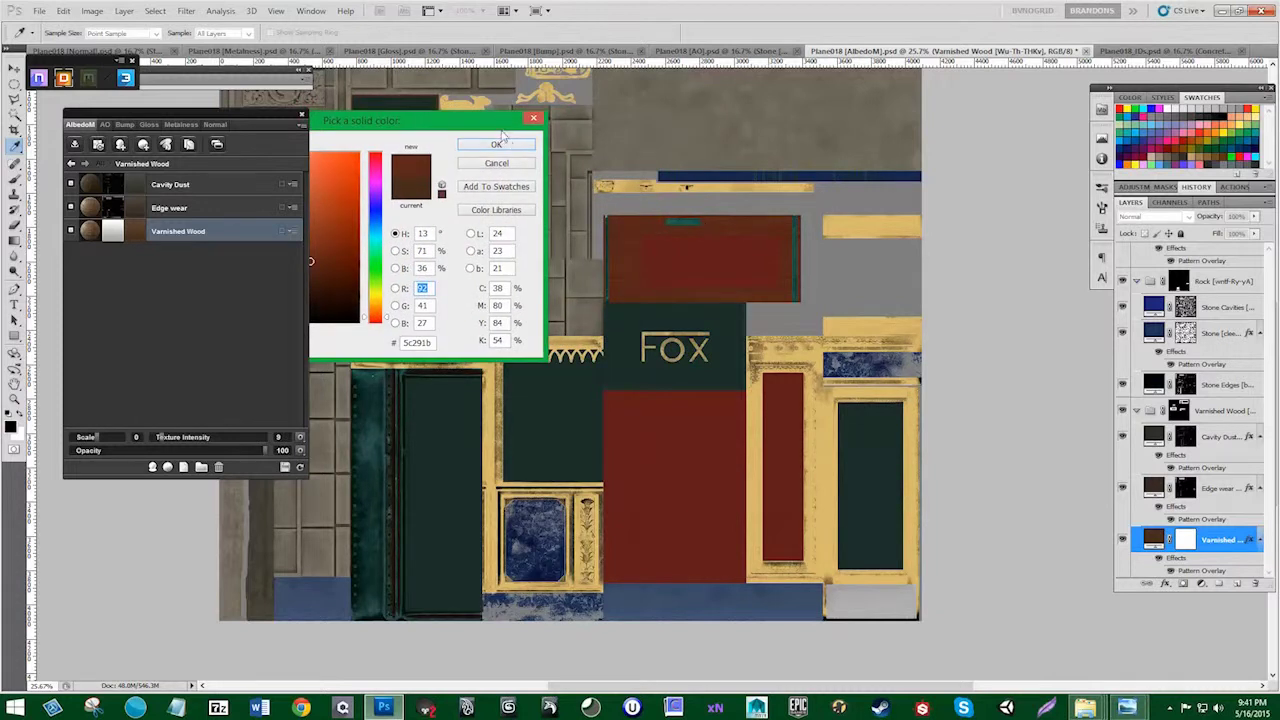
{"action": "left_click_drag", "start_coordinate": [503, 134], "coordinate": [655, 349]}
{"action": "left_click", "coordinate": [448, 426]}
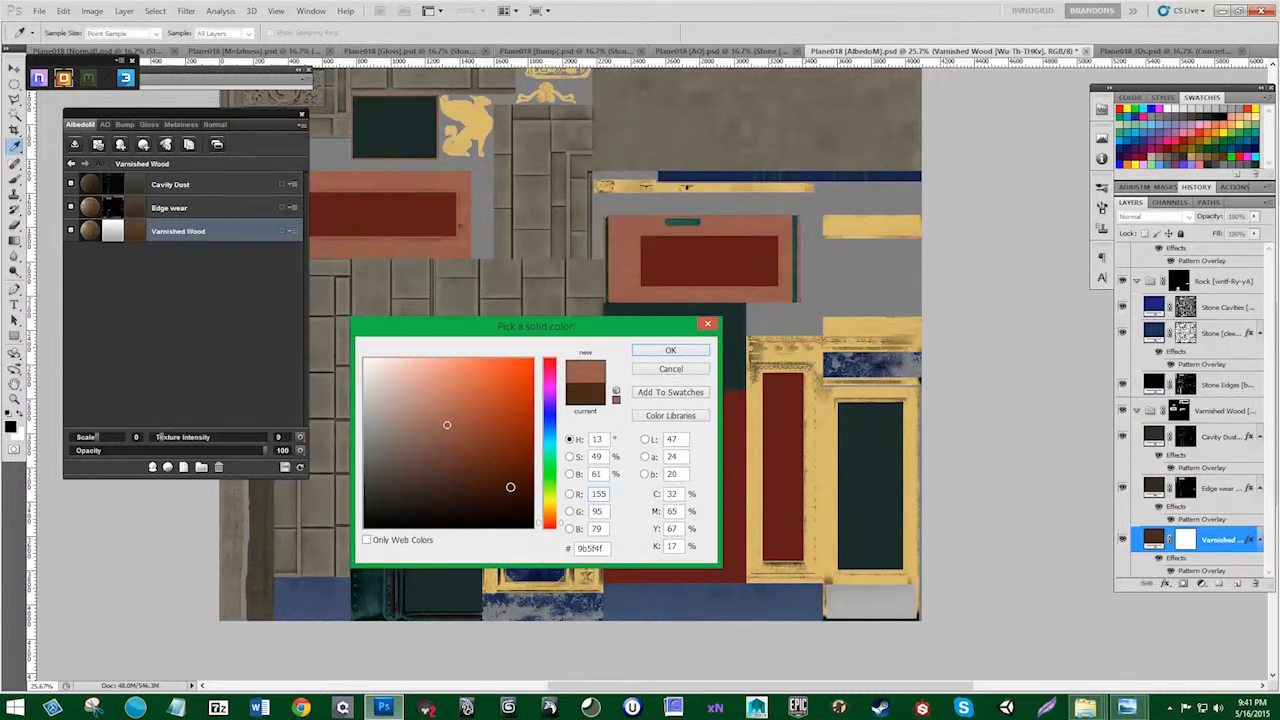
{"action": "left_click", "coordinate": [510, 487]}
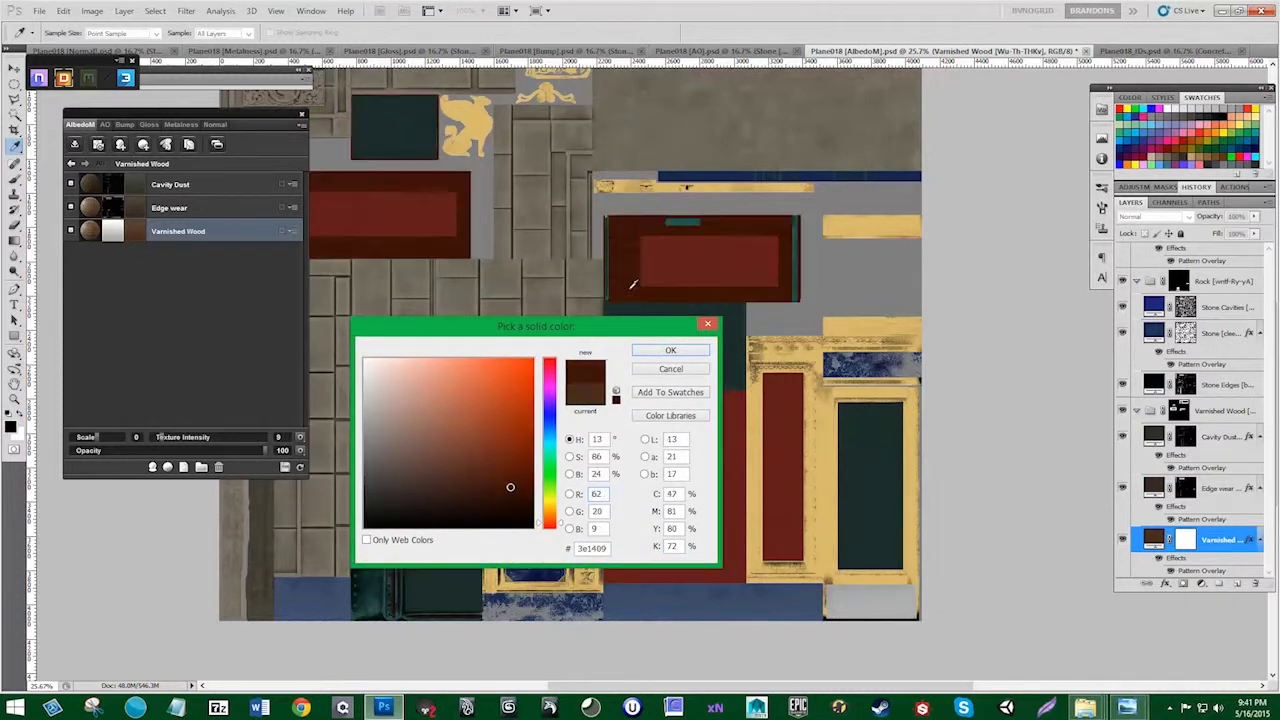
{"action": "left_click", "coordinate": [493, 476]}
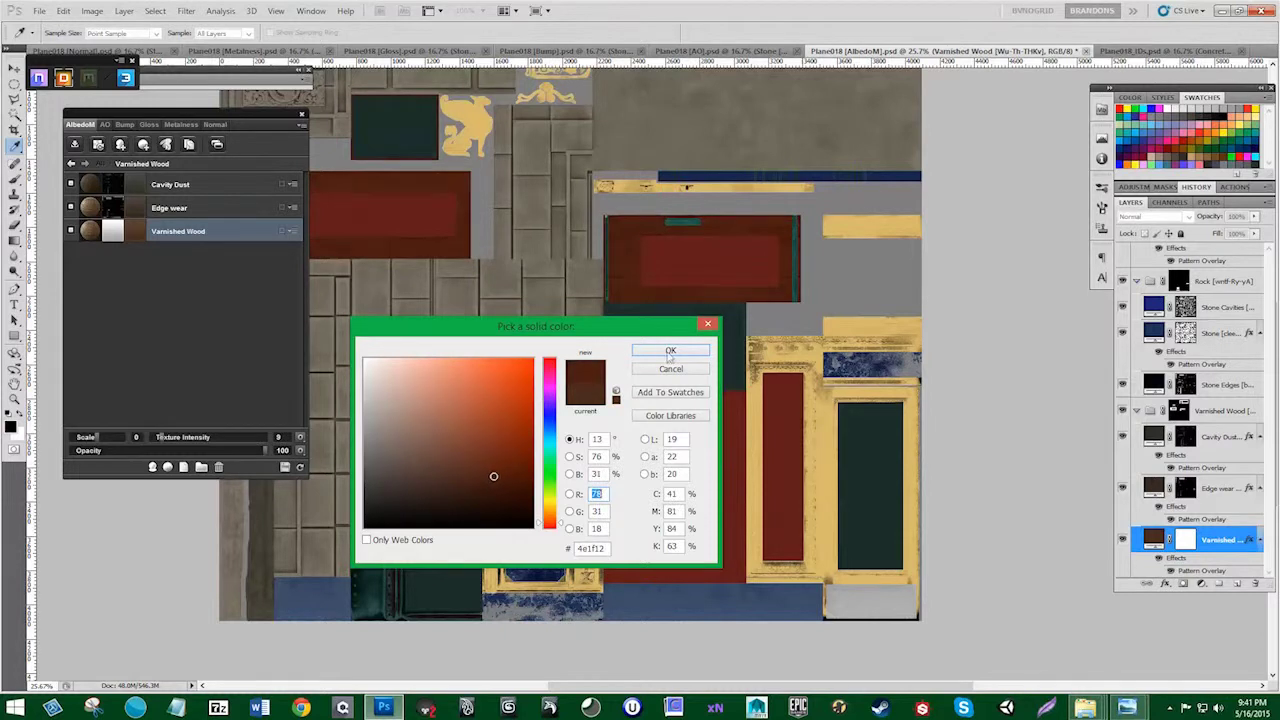
{"action": "left_click", "coordinate": [670, 352]}
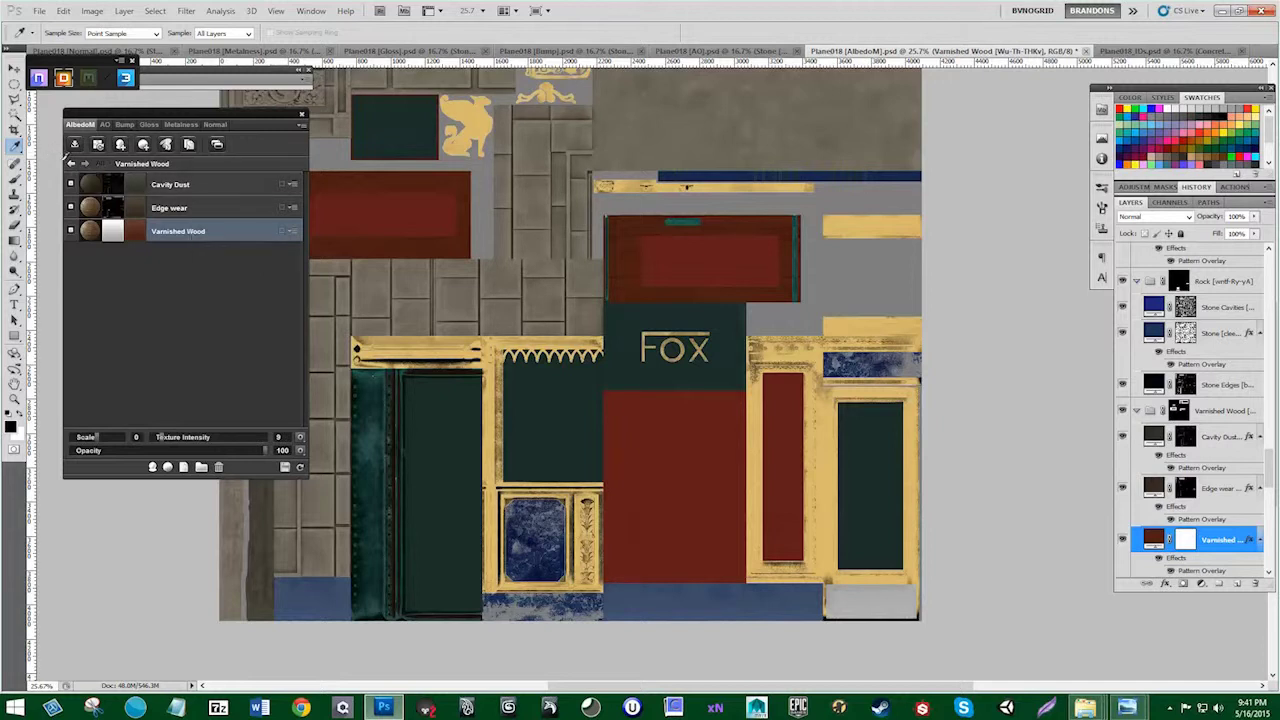
Step: Return to the full material list and toggle the Soot group's visibility to check its effect on the texture
{"action": "left_click", "coordinate": [71, 163]}
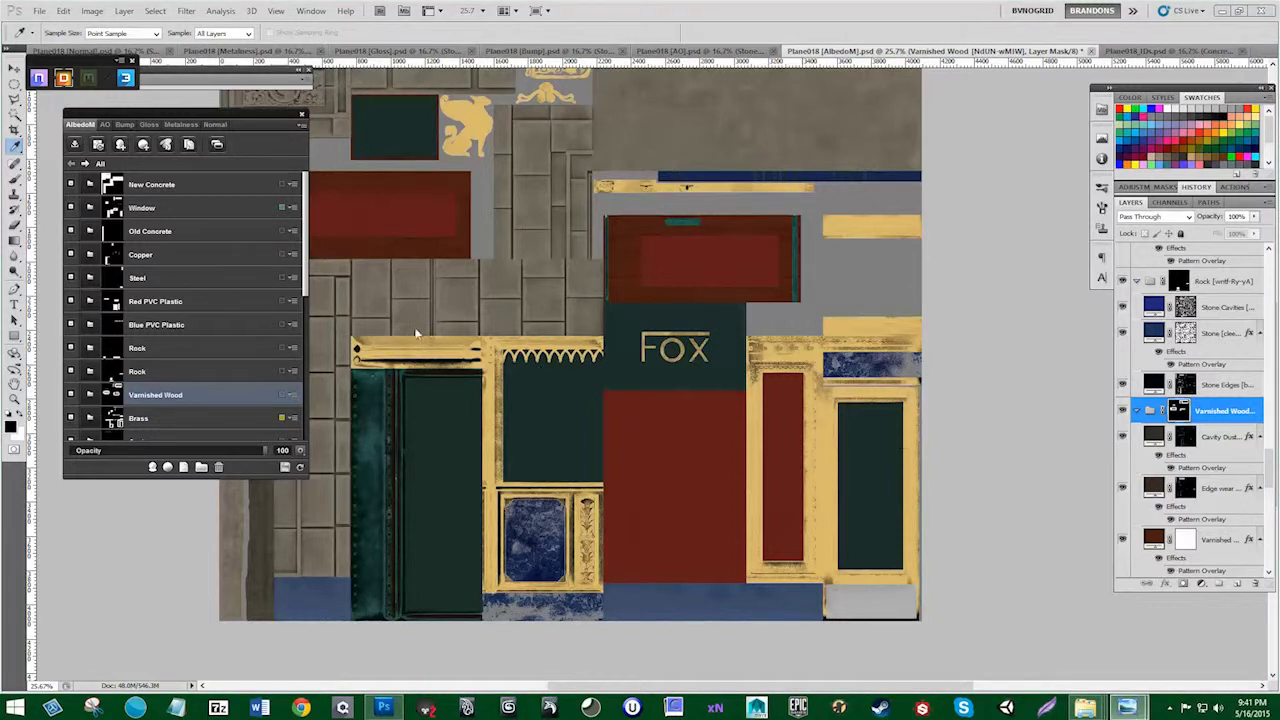
{"action": "scroll", "coordinate": [307, 315], "scroll_direction": "down", "scroll_amount": 1}
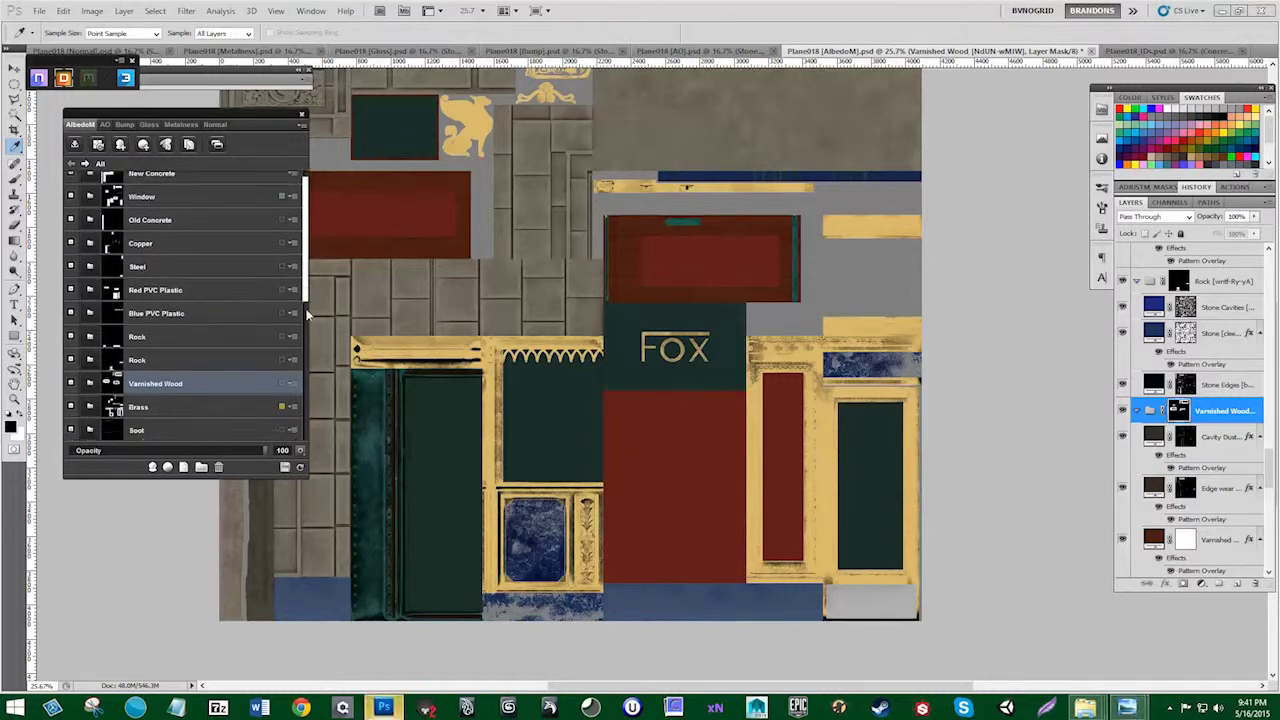
{"action": "scroll", "coordinate": [307, 315], "scroll_direction": "down", "scroll_amount": 4}
{"action": "left_click_drag", "start_coordinate": [474, 262], "coordinate": [476, 417]}
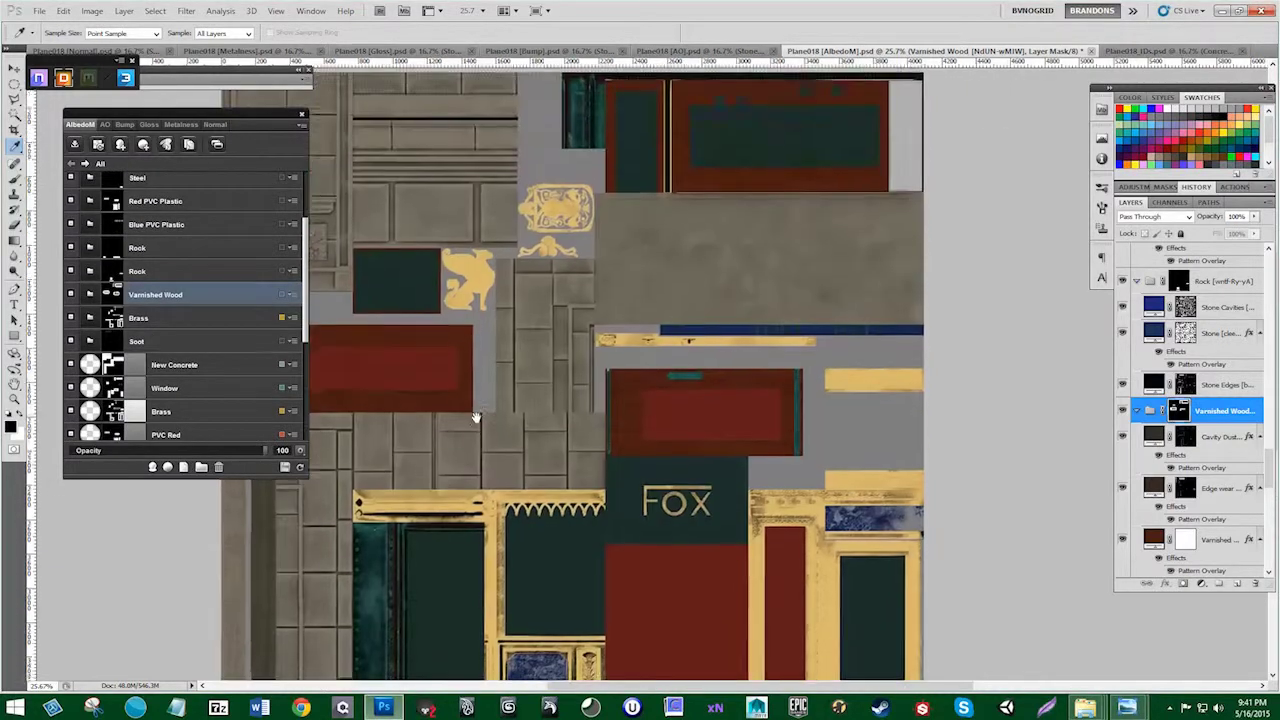
{"action": "left_click", "coordinate": [70, 343]}
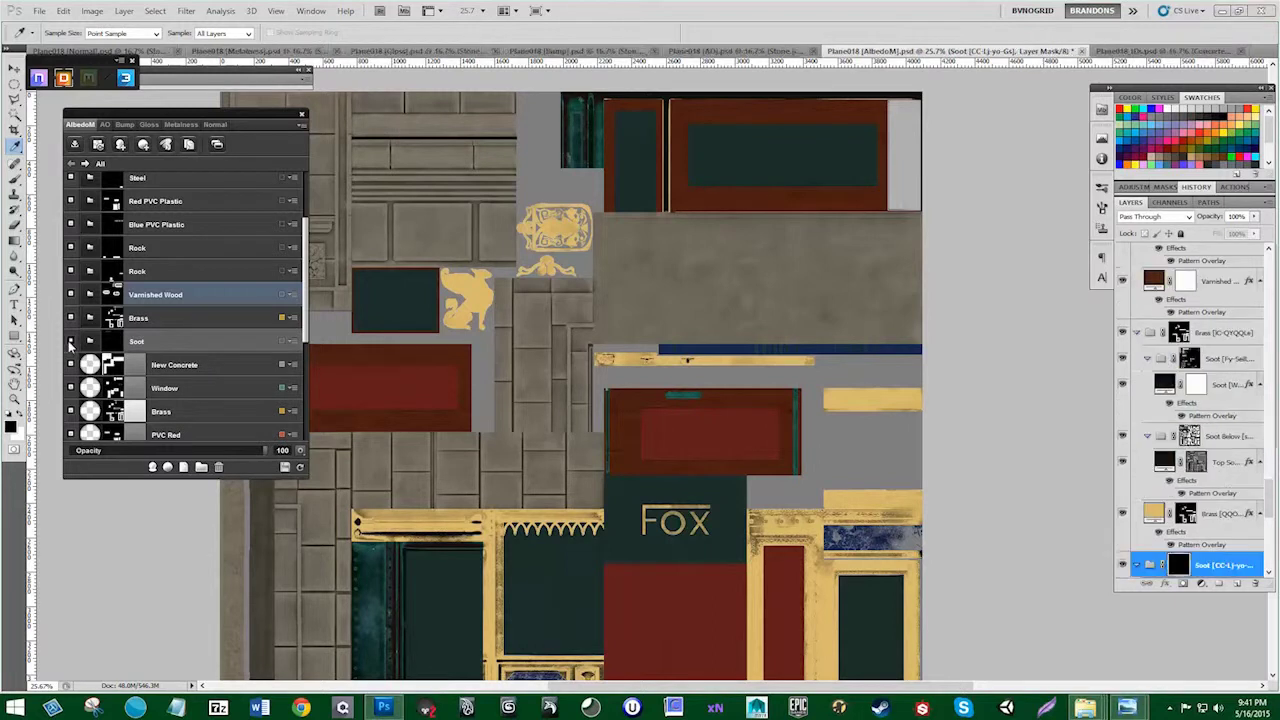
{"action": "left_click", "coordinate": [70, 343]}
{"action": "left_click", "coordinate": [70, 343]}
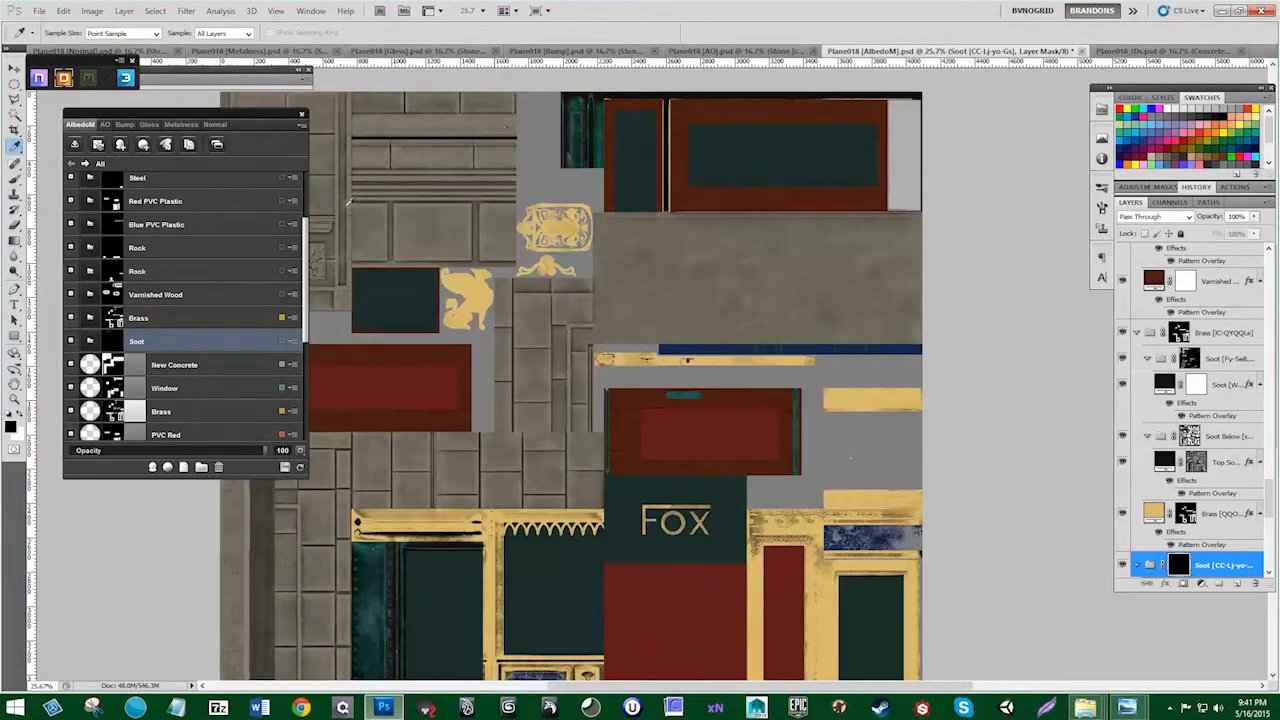
Step: Edit the Soot group's mask in the Dynamask Editor, trying the Soft Curves preset and finishing with a fully white mask
{"action": "left_click", "coordinate": [114, 339]}
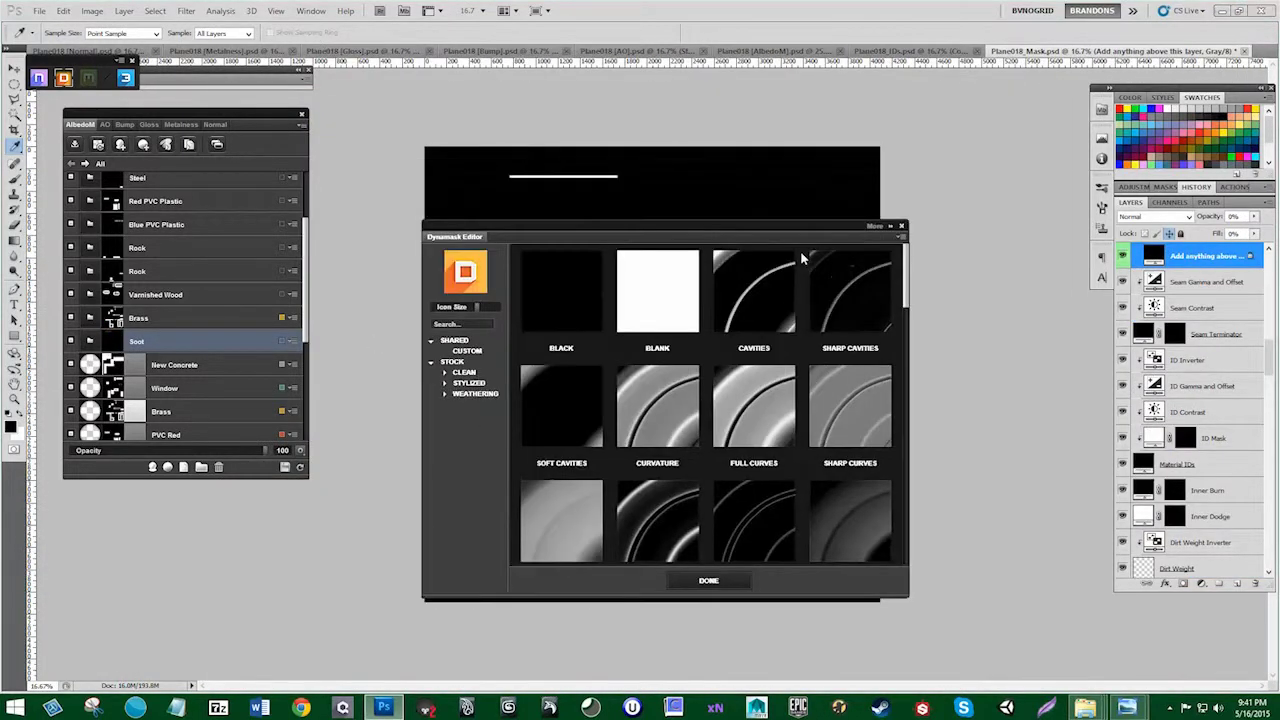
{"action": "left_click_drag", "start_coordinate": [973, 280], "coordinate": [976, 326]}
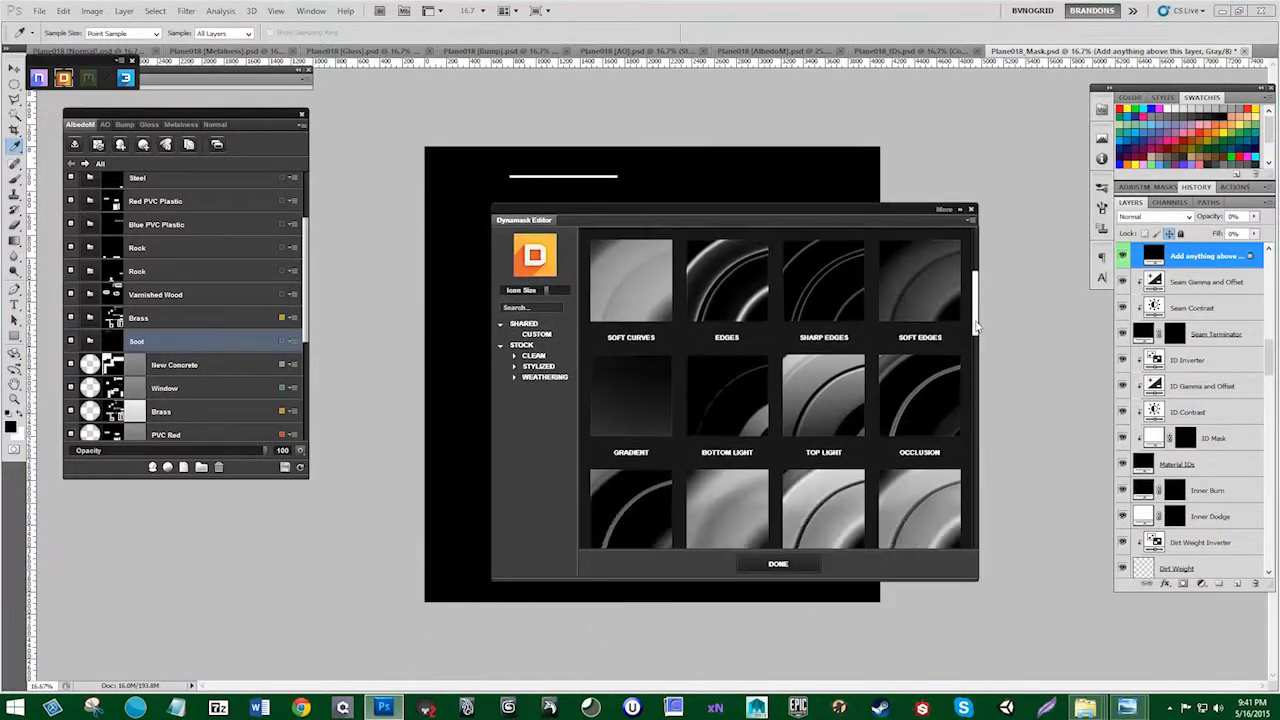
{"action": "left_click", "coordinate": [658, 290]}
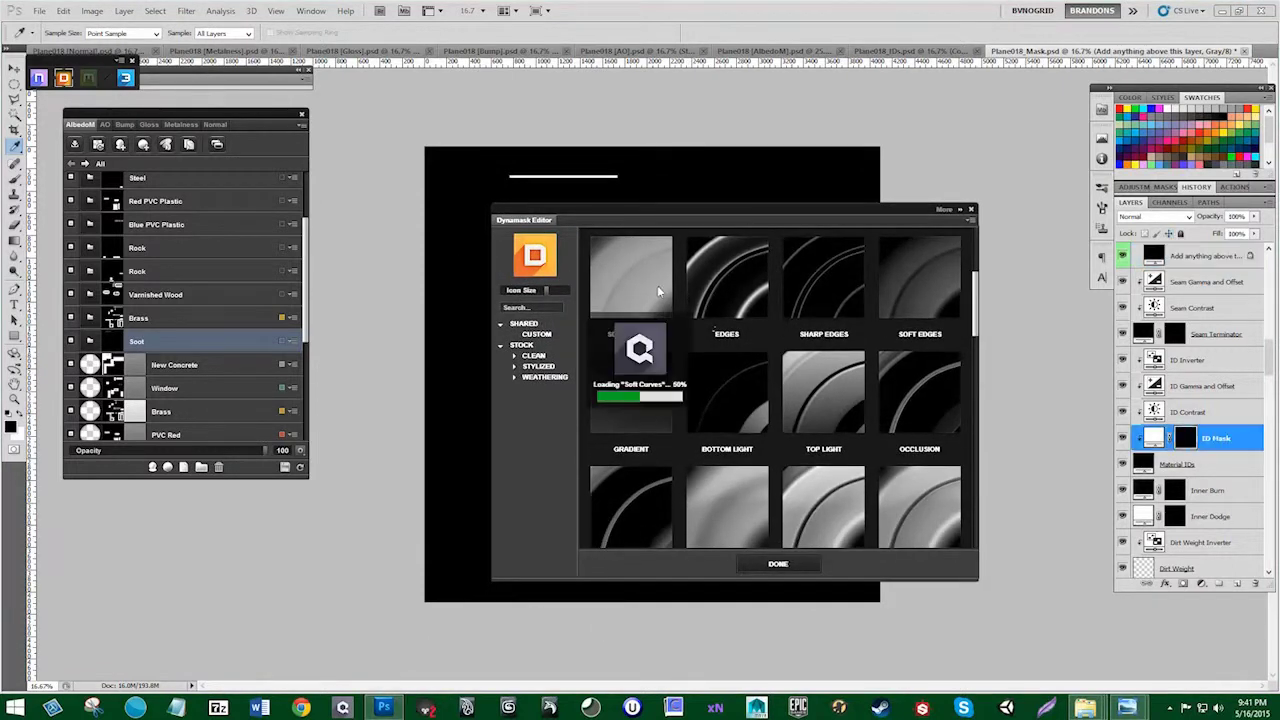
{"action": "left_click", "coordinate": [926, 414]}
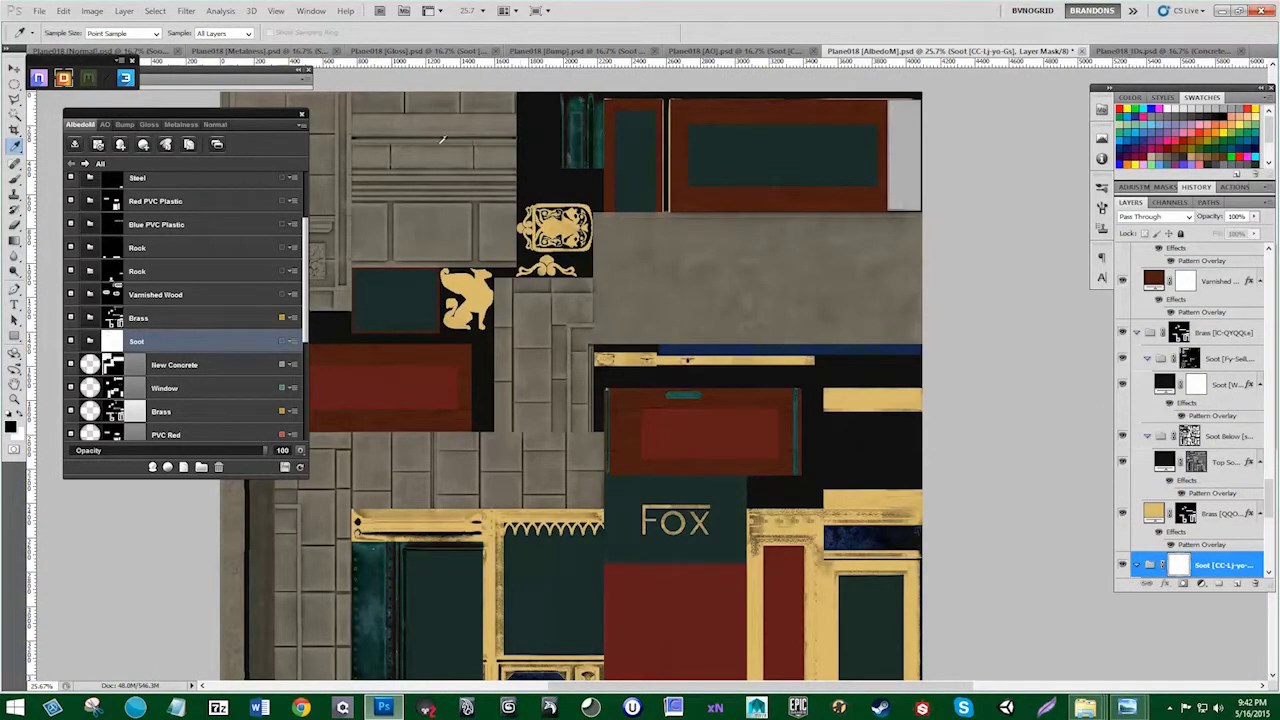
Step: Inspect the soot across the whole facade texture and open the Soot group
{"action": "scroll", "coordinate": [598, 362], "scroll_direction": "up", "scroll_amount": 2}
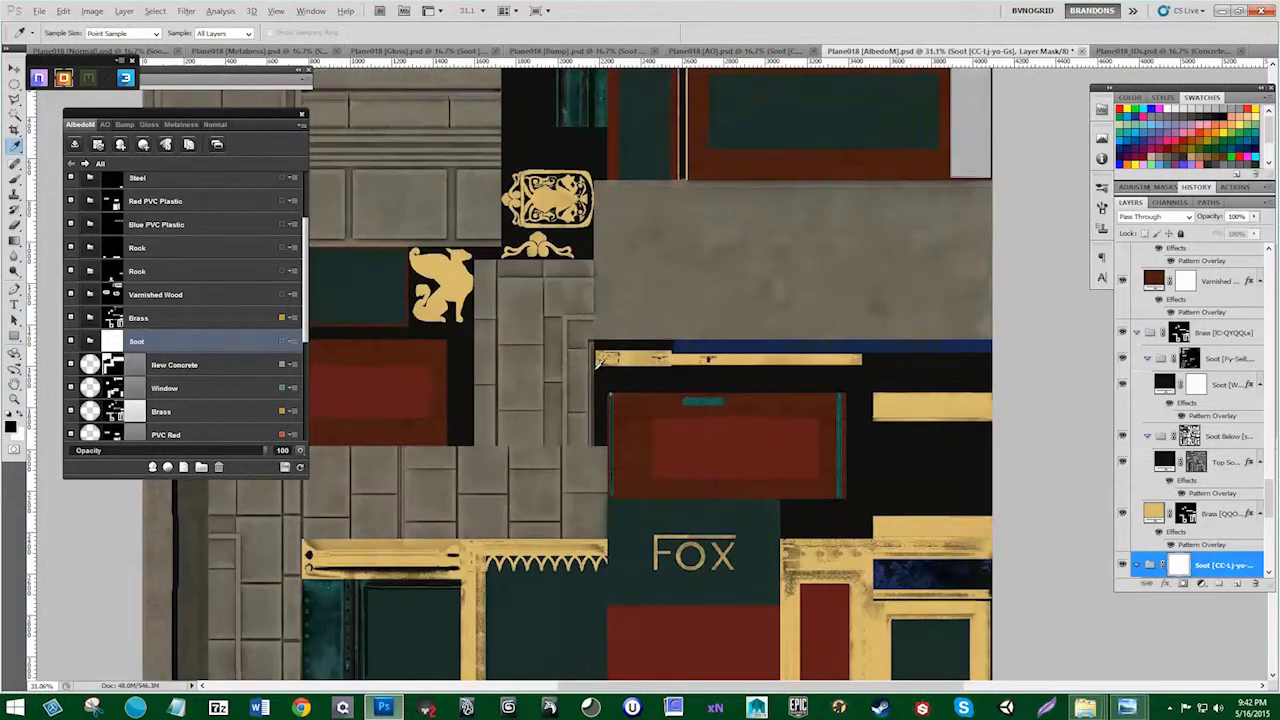
{"action": "scroll", "coordinate": [569, 347], "scroll_direction": "down", "scroll_amount": 3}
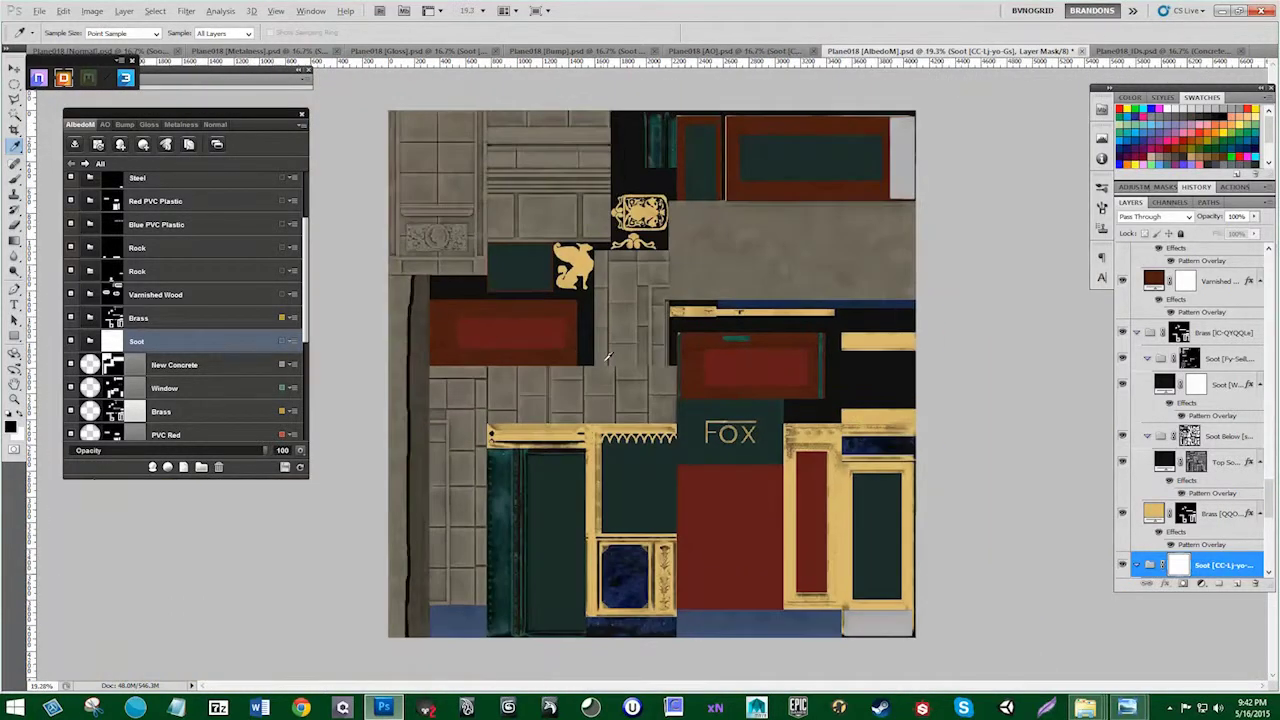
{"action": "scroll", "coordinate": [825, 440], "scroll_direction": "up", "scroll_amount": 1}
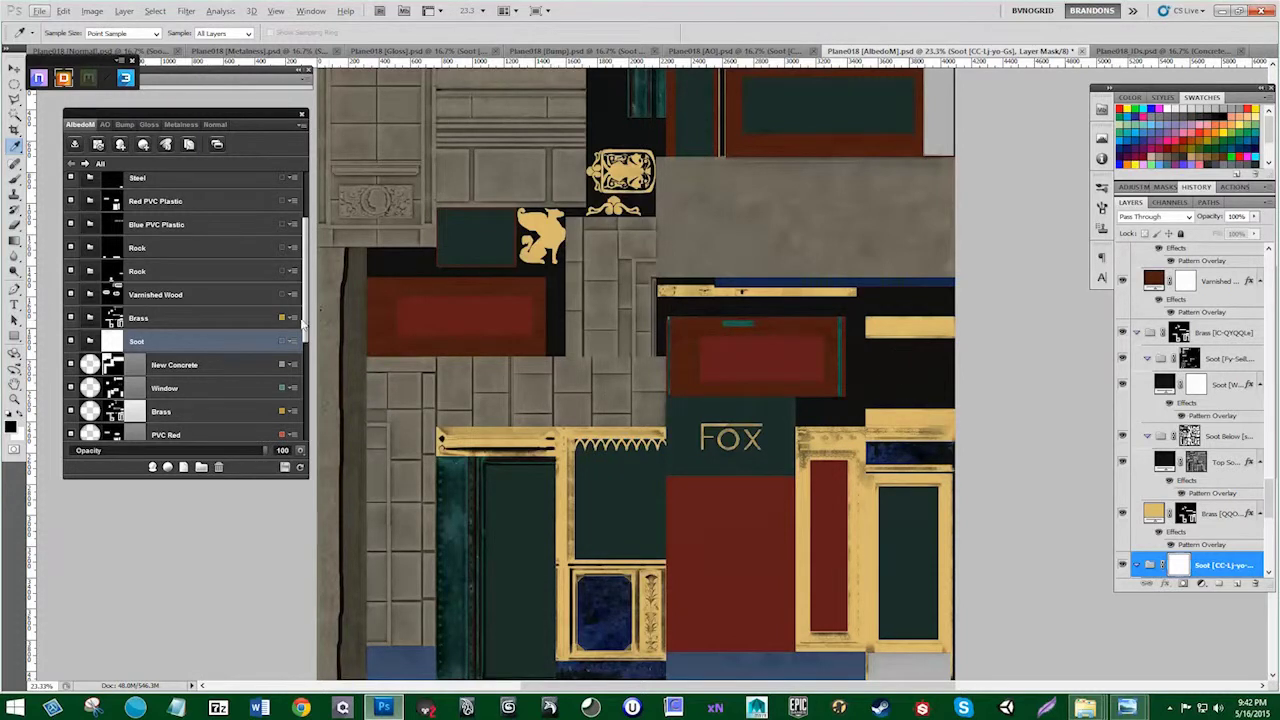
{"action": "mouse_move", "coordinate": [303, 325]}
{"action": "left_mouse_down"}
{"action": "mouse_move", "coordinate": [305, 432]}
{"action": "mouse_move", "coordinate": [310, 275]}
{"action": "mouse_move", "coordinate": [313, 336]}
{"action": "left_mouse_up"}
{"action": "left_click", "coordinate": [112, 341]}
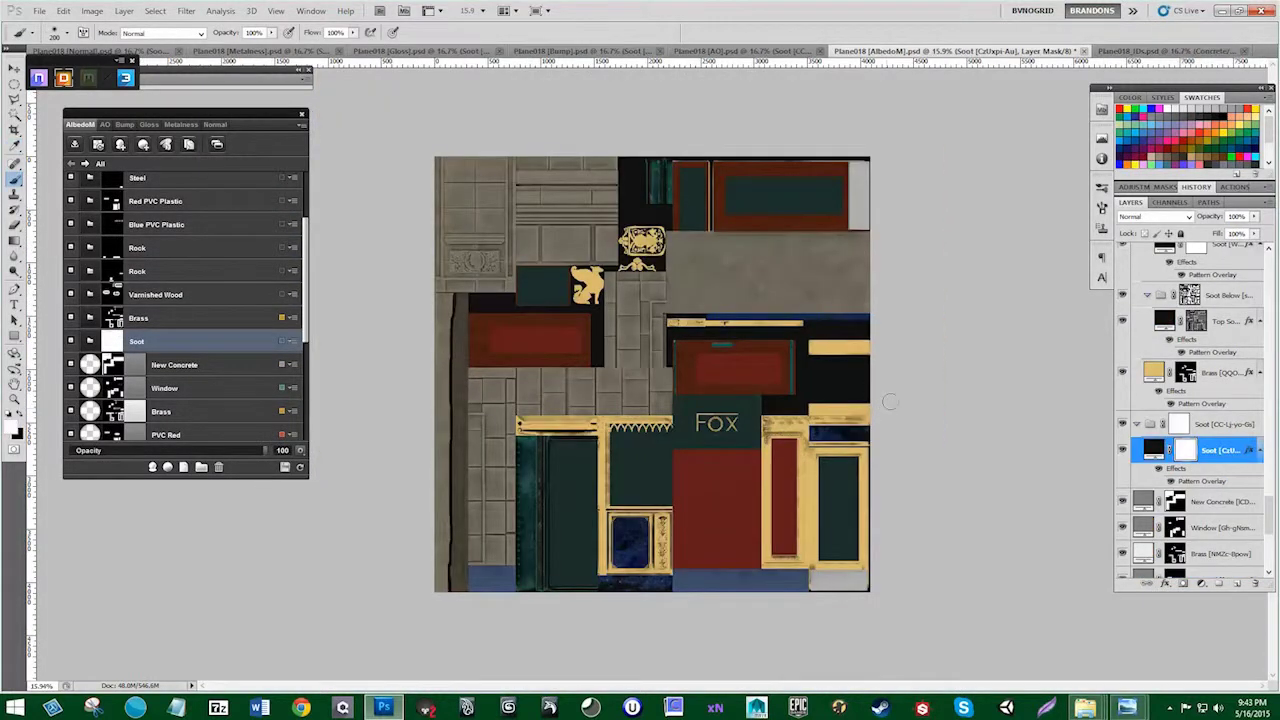
Step: Save the DDO project
{"action": "left_click", "coordinate": [301, 125]}
{"action": "left_click", "coordinate": [335, 159]}
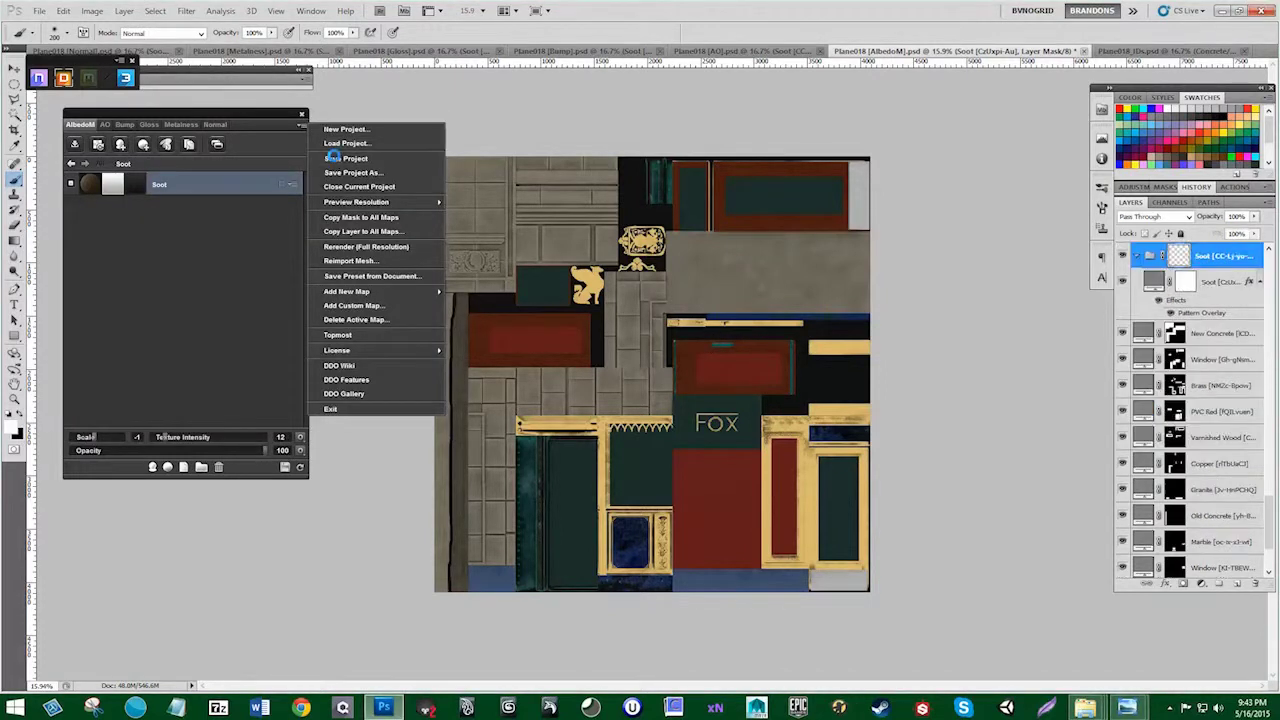
{"action": "left_click", "coordinate": [285, 468]}
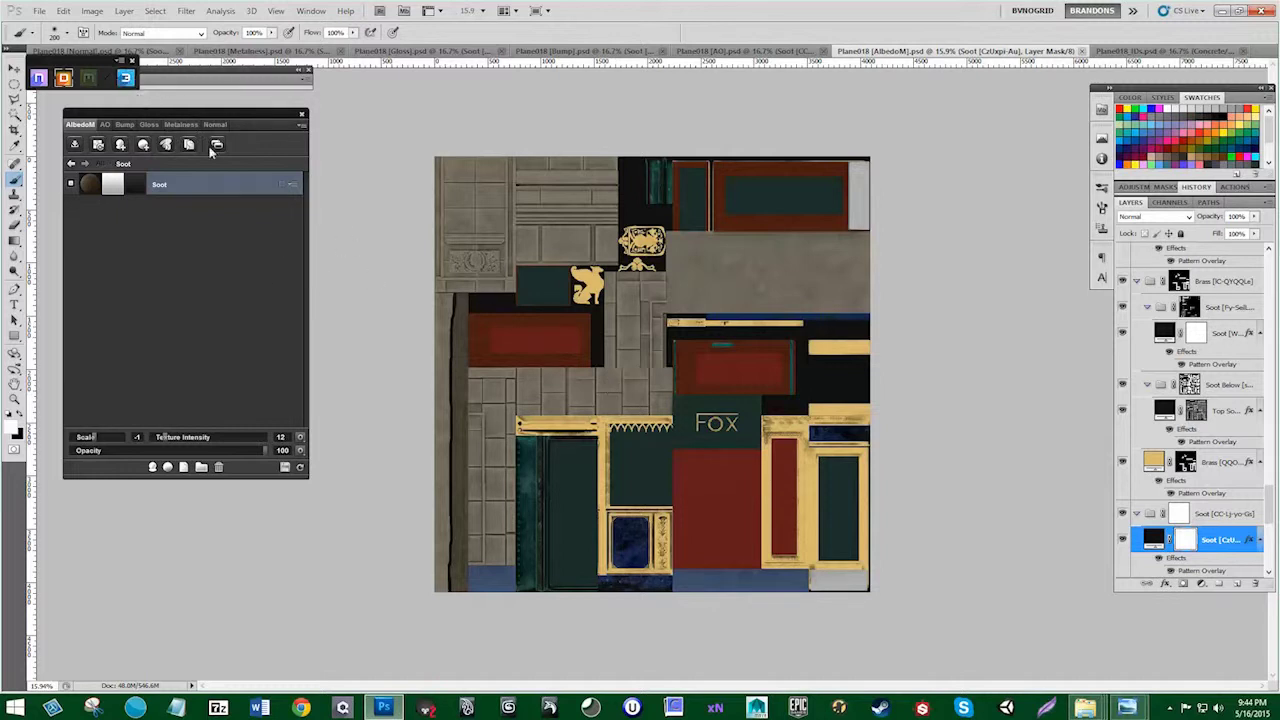
Step: Open the 3DO preview with its settings shown, switch to the upright plane mesh and render the current texture maps onto it
{"action": "left_click", "coordinate": [126, 78]}
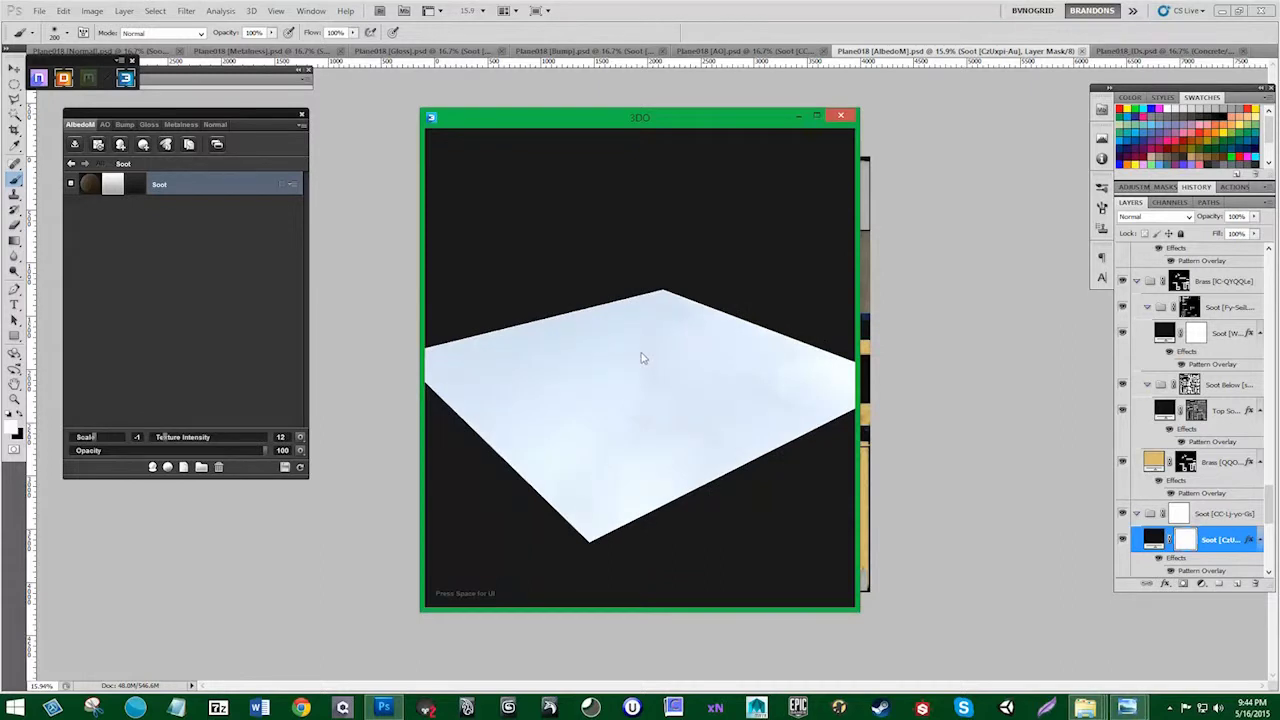
{"action": "key", "text": "space"}
{"action": "left_click", "coordinate": [507, 145]}
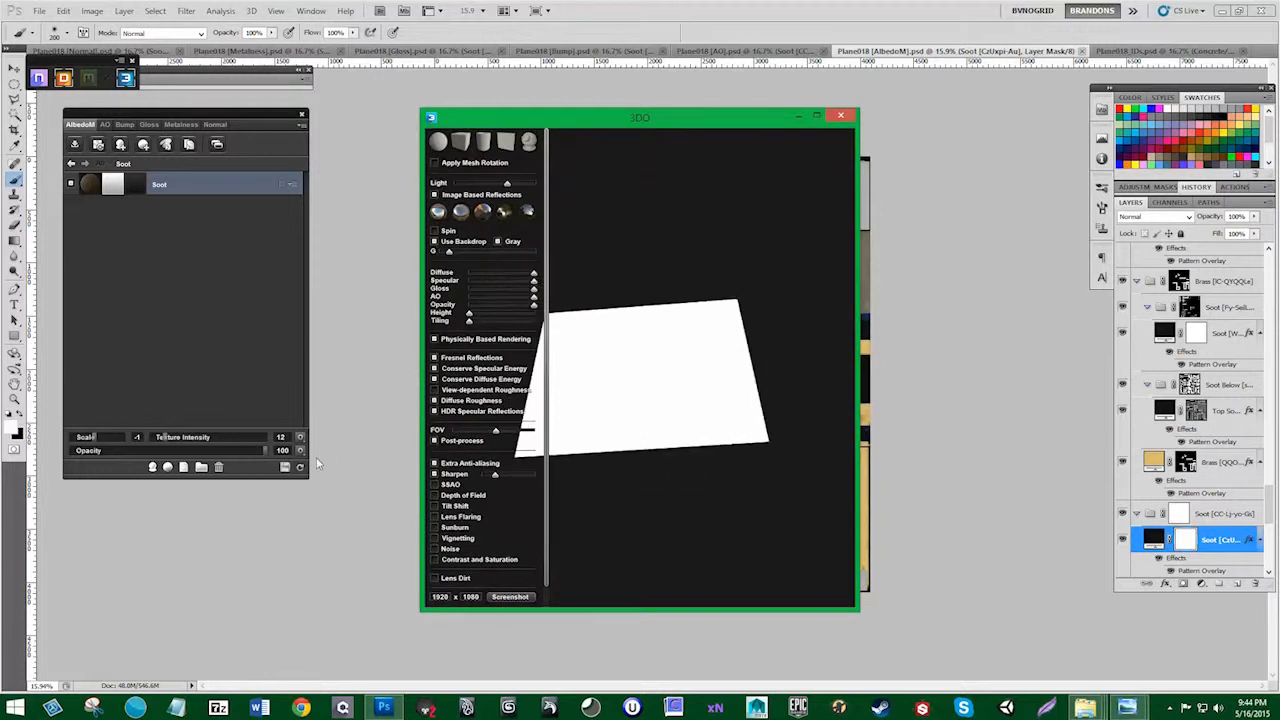
{"action": "left_click", "coordinate": [299, 468]}
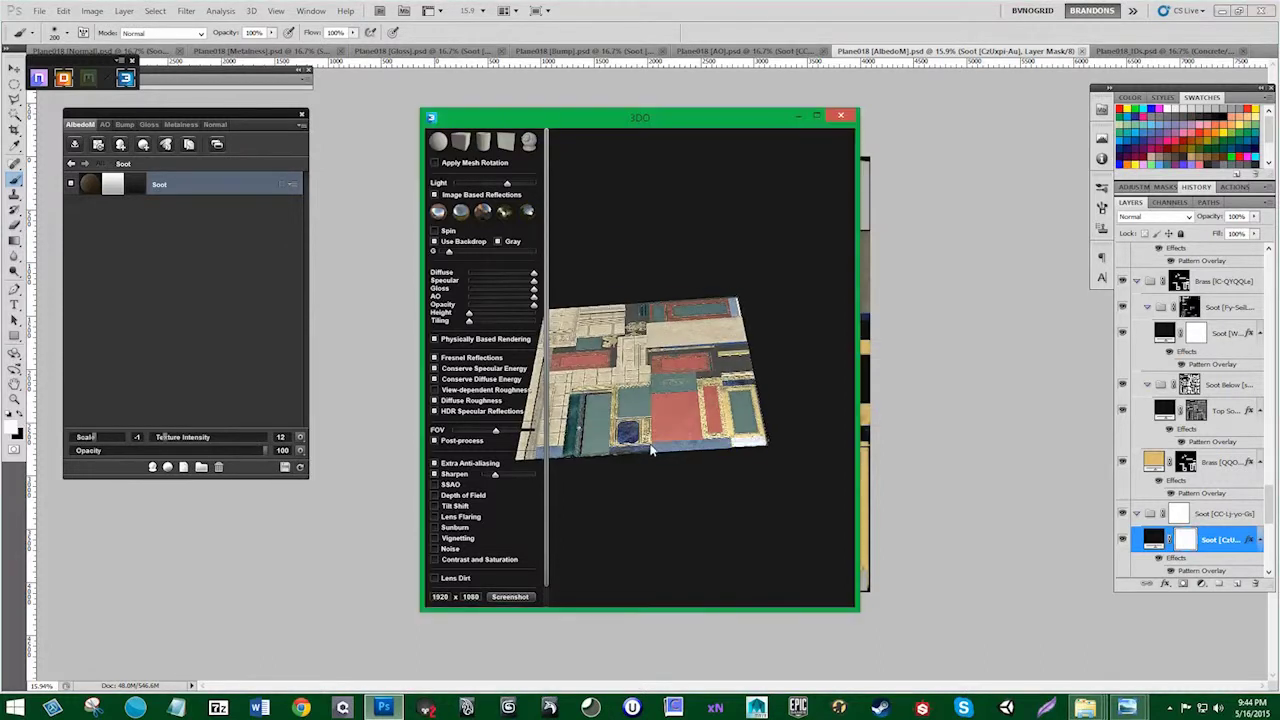
Step: Examine the facade materials on the plane up close and from several angles under different image-based reflection environments in 3DO
{"action": "scroll", "coordinate": [668, 458], "scroll_direction": "up", "scroll_amount": 5}
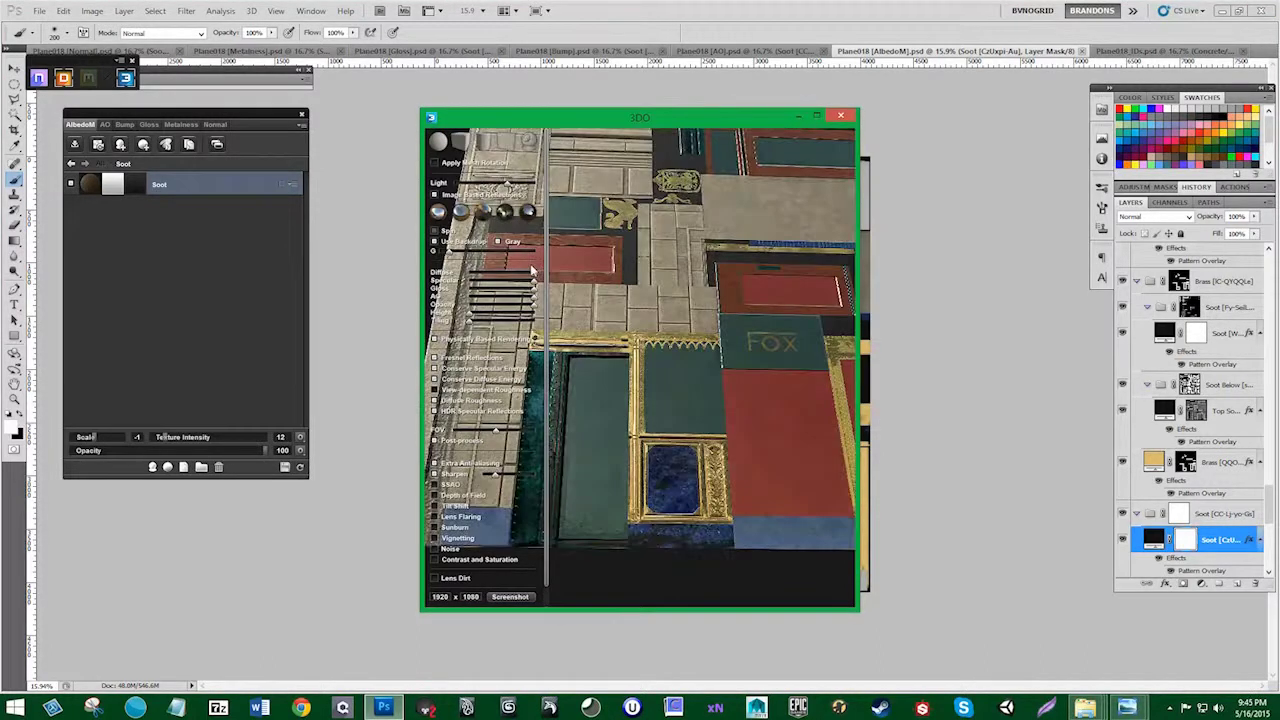
{"action": "left_click_drag", "start_coordinate": [699, 397], "coordinate": [786, 484]}
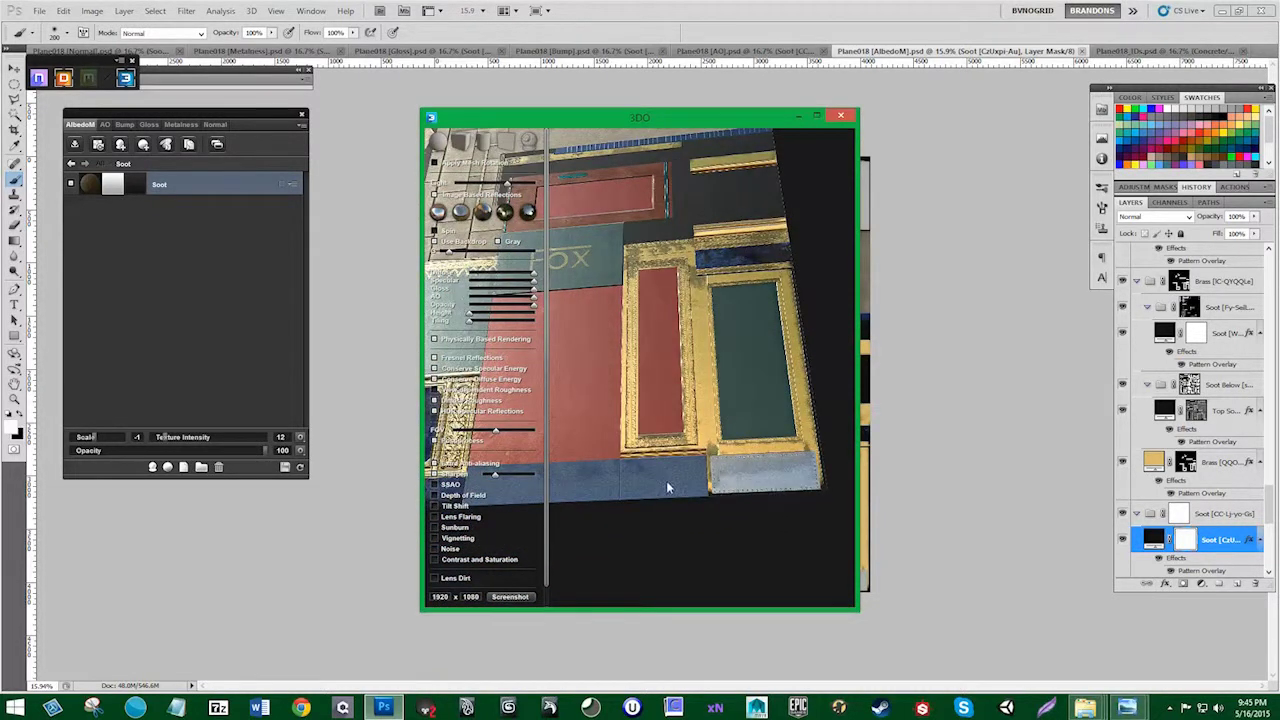
{"action": "left_click_drag", "start_coordinate": [663, 368], "coordinate": [620, 348]}
{"action": "left_click_drag", "start_coordinate": [720, 478], "coordinate": [678, 427]}
{"action": "left_click", "coordinate": [524, 217]}
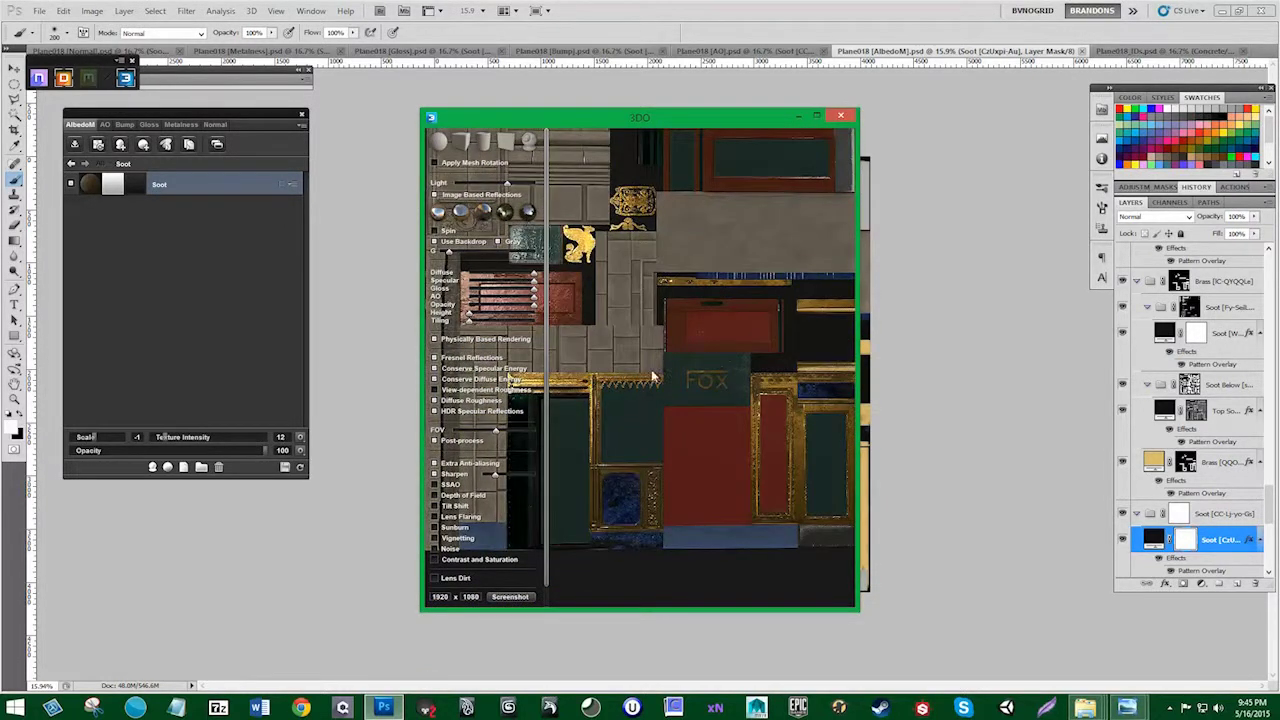
{"action": "left_click_drag", "start_coordinate": [651, 375], "coordinate": [507, 224]}
{"action": "left_click_drag", "start_coordinate": [606, 350], "coordinate": [737, 377]}
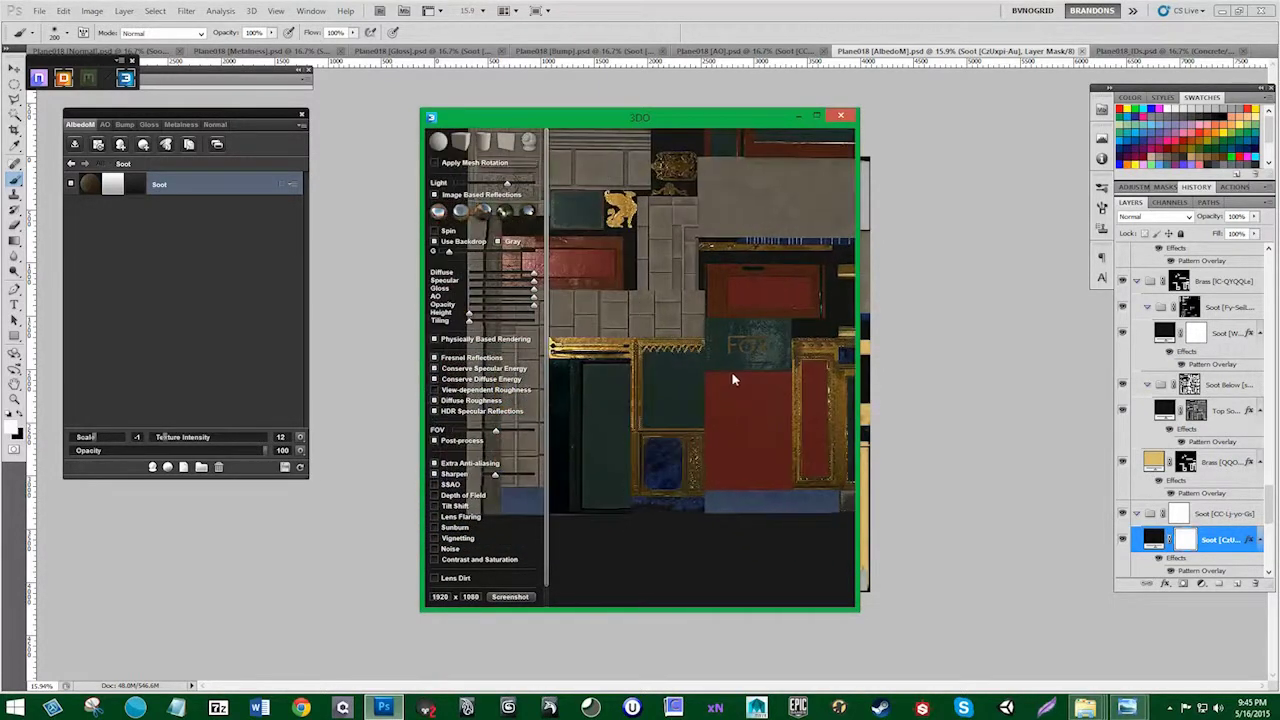
{"action": "left_click", "coordinate": [484, 214]}
{"action": "left_click_drag", "start_coordinate": [612, 337], "coordinate": [590, 285]}
{"action": "left_click", "coordinate": [440, 213]}
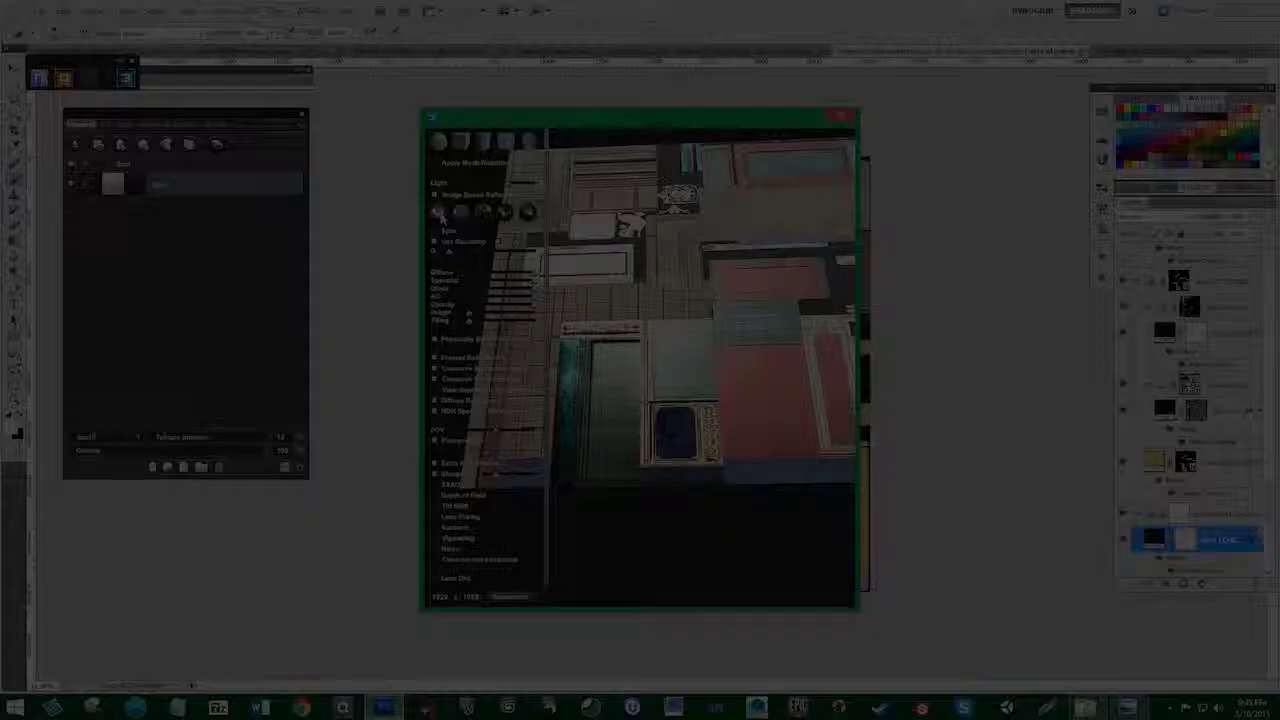